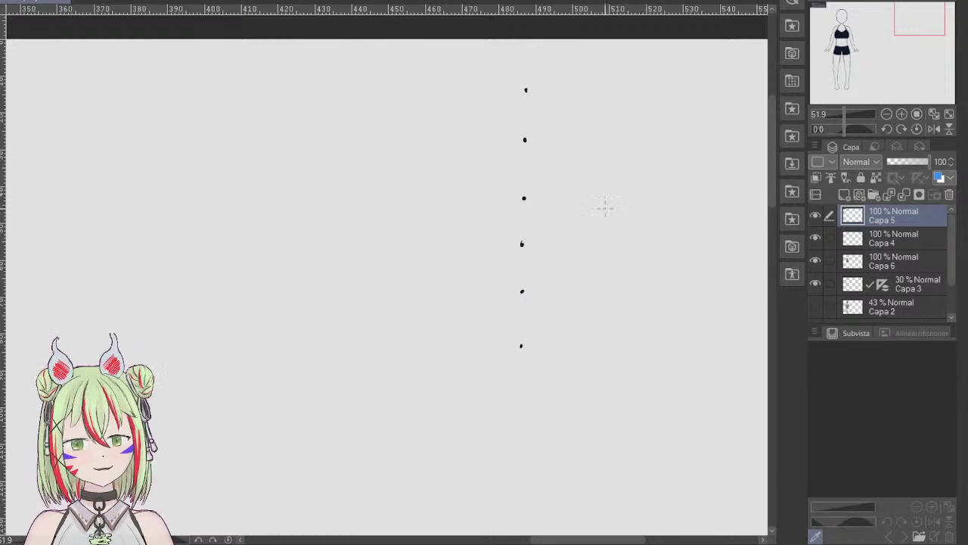
# Lower the opacity of the body sketch layer Capa 6 to 29% and add a new empty layer directly above it
pyautogui.moveTo(568, 81)
pyautogui.mouseDown()
pyautogui.moveTo(670, 100)
pyautogui.moveTo(705, 117)
pyautogui.mouseUp()
pyautogui.hotkey('ctrl', 'z')
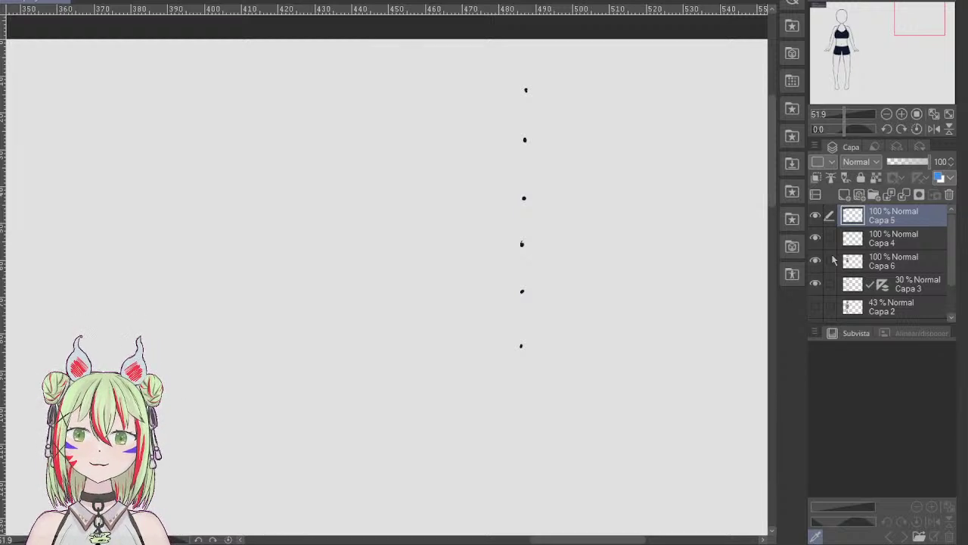
pyautogui.click(911, 260)
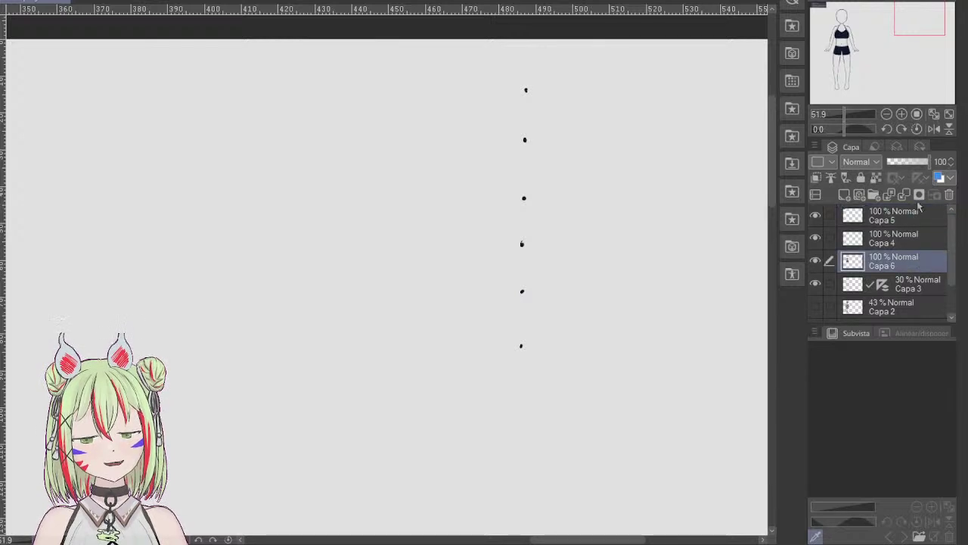
pyautogui.click(905, 162)
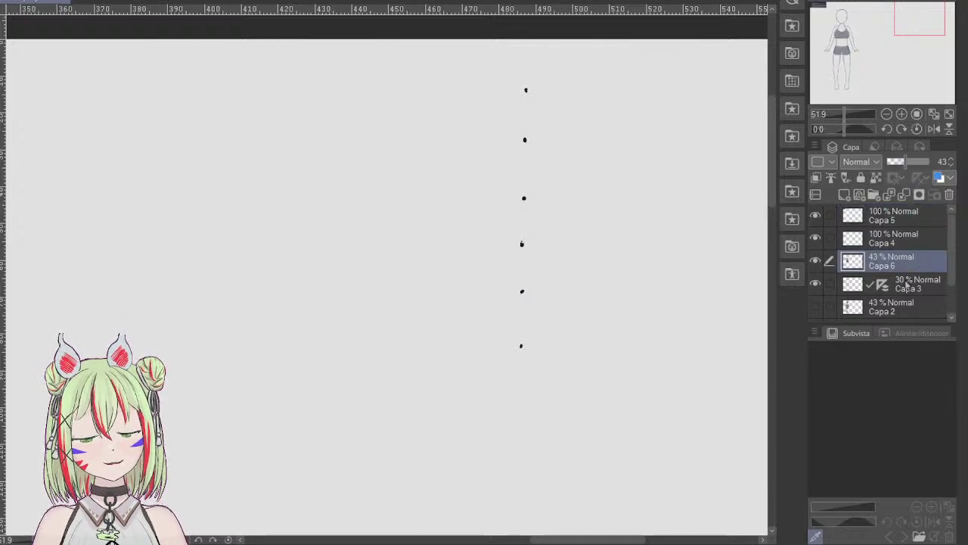
pyautogui.click(898, 162)
pyautogui.click(845, 195)
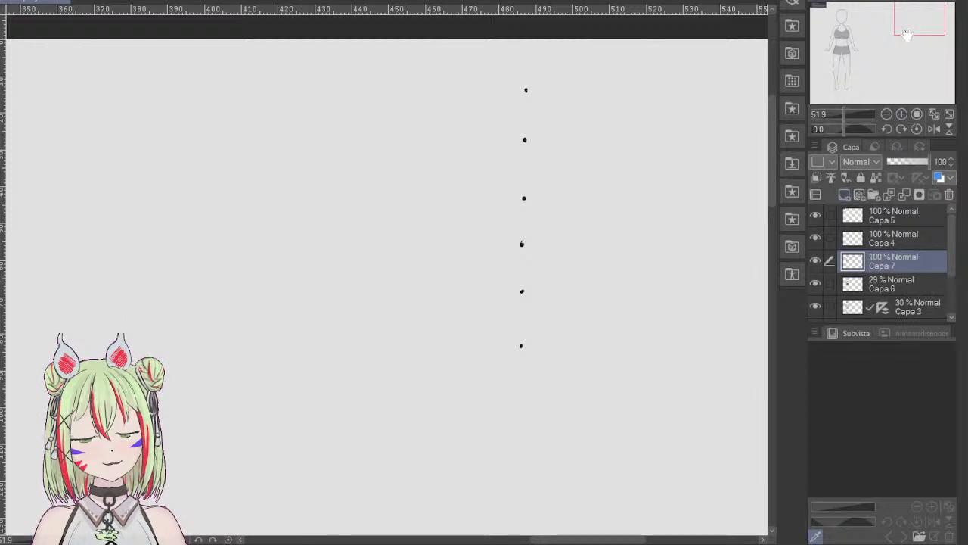
# Sketch a high neckline around the figure's neck on the new layer, with mirrored strokes across the throat and down both sides
pyautogui.moveTo(910, 30); pyautogui.dragTo(838, 24)
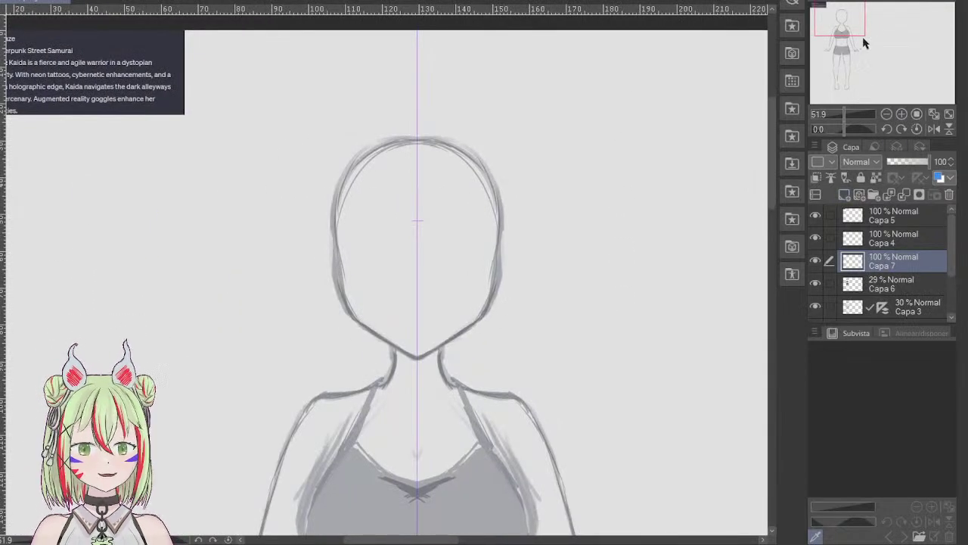
pyautogui.moveTo(841, 18)
pyautogui.mouseDown()
pyautogui.moveTo(860, 20)
pyautogui.moveTo(830, 11)
pyautogui.moveTo(851, 34)
pyautogui.mouseUp()
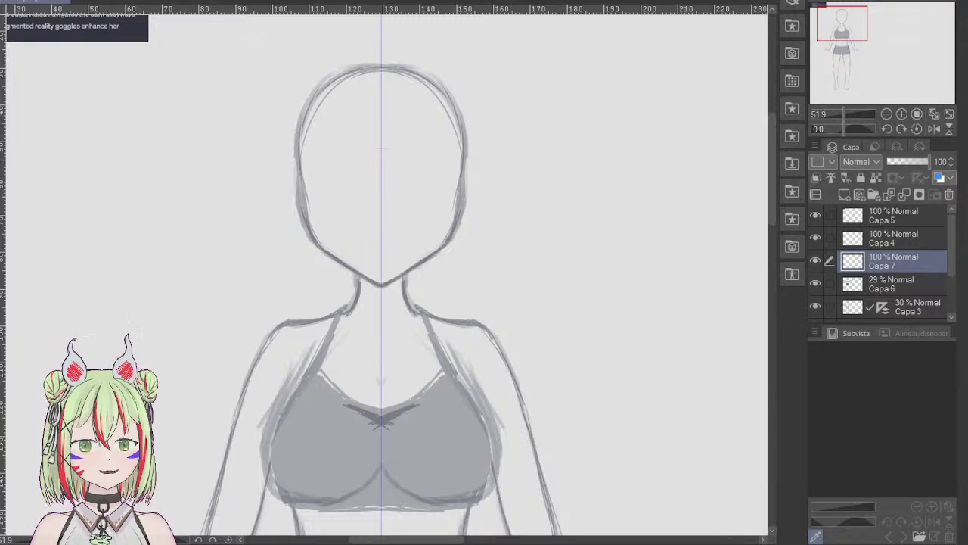
pyautogui.moveTo(851, 39)
pyautogui.mouseDown()
pyautogui.moveTo(850, 59)
pyautogui.moveTo(841, 28)
pyautogui.mouseUp()
pyautogui.scroll(5, 848, 108)
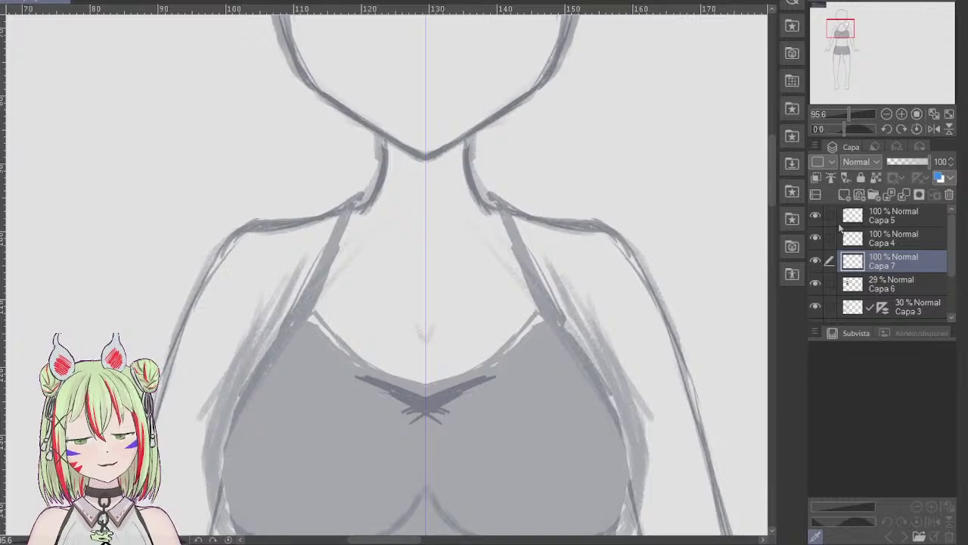
pyautogui.click(817, 261)
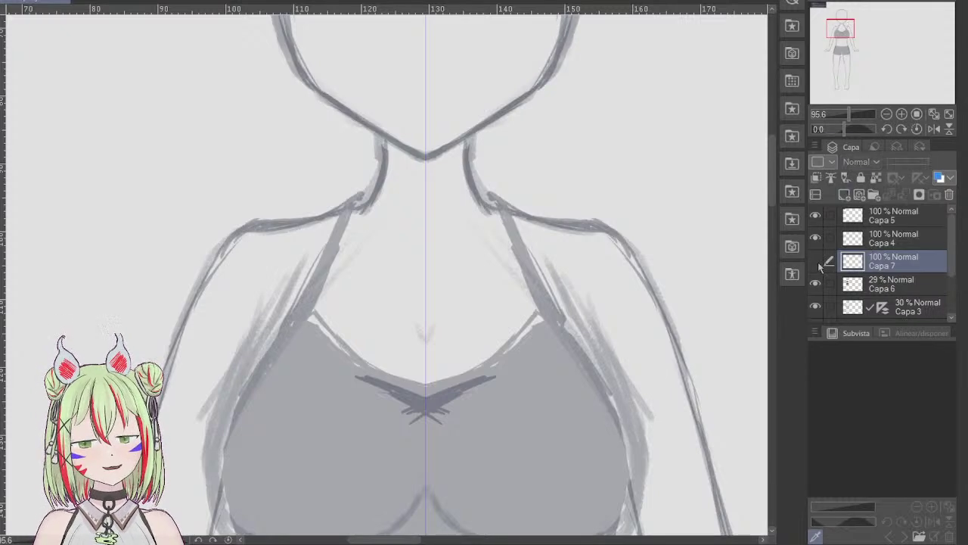
pyautogui.click(817, 261)
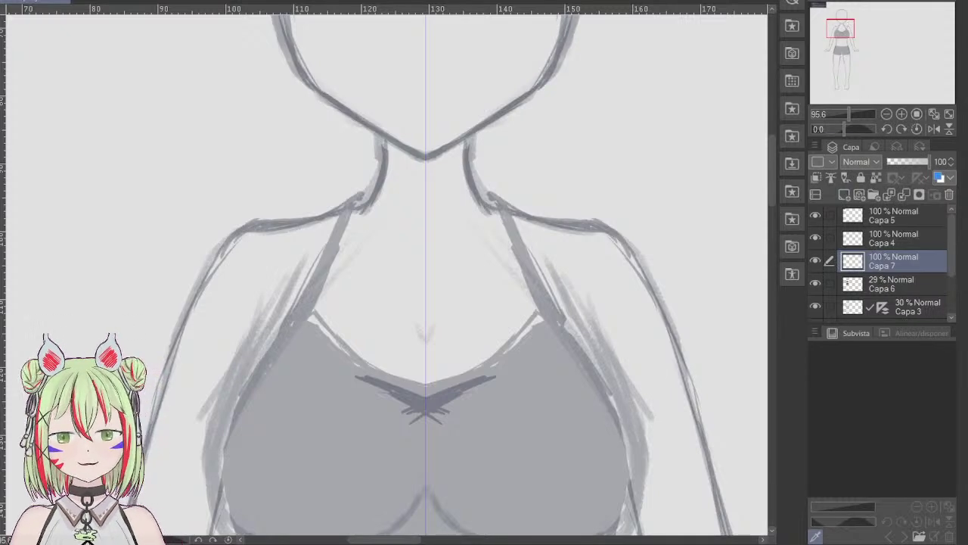
pyautogui.moveTo(382, 179); pyautogui.dragTo(417, 185)
pyautogui.moveTo(466, 177); pyautogui.dragTo(435, 185)
pyautogui.moveTo(378, 175); pyautogui.dragTo(369, 199)
pyautogui.moveTo(469, 177); pyautogui.dragTo(480, 195)
pyautogui.moveTo(378, 182); pyautogui.dragTo(366, 209)
pyautogui.moveTo(474, 182); pyautogui.dragTo(486, 208)
pyautogui.moveTo(370, 196); pyautogui.dragTo(361, 213)
pyautogui.moveTo(481, 199); pyautogui.dragTo(489, 212)
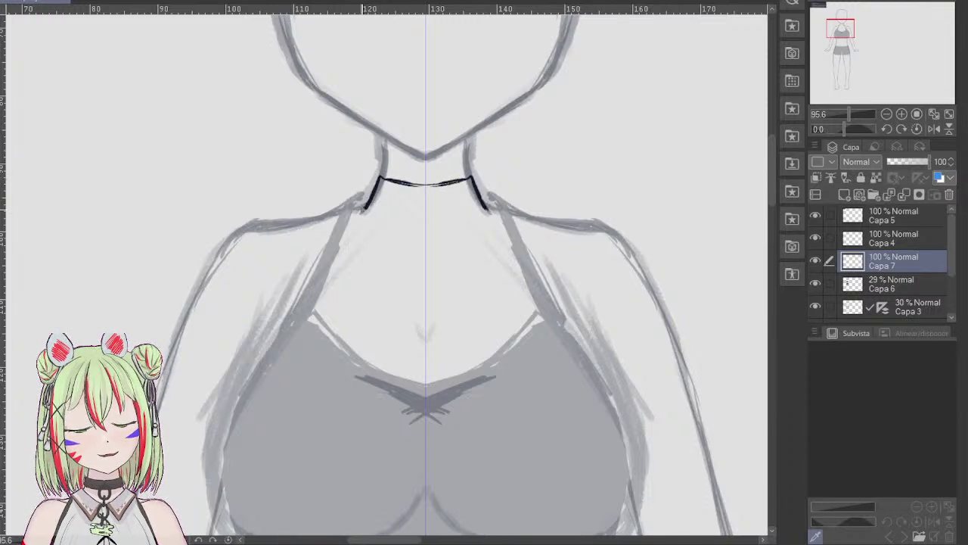
pyautogui.moveTo(380, 176); pyautogui.dragTo(372, 204)
pyautogui.moveTo(470, 185); pyautogui.dragTo(481, 202)
pyautogui.moveTo(397, 181); pyautogui.dragTo(425, 184)
pyautogui.moveTo(466, 180); pyautogui.dragTo(427, 183)
# Extend the top's outline along both shoulders and curve the armhole edges down to the sides of the bust
pyautogui.moveTo(366, 206); pyautogui.dragTo(342, 215)
pyautogui.moveTo(487, 207); pyautogui.dragTo(509, 213)
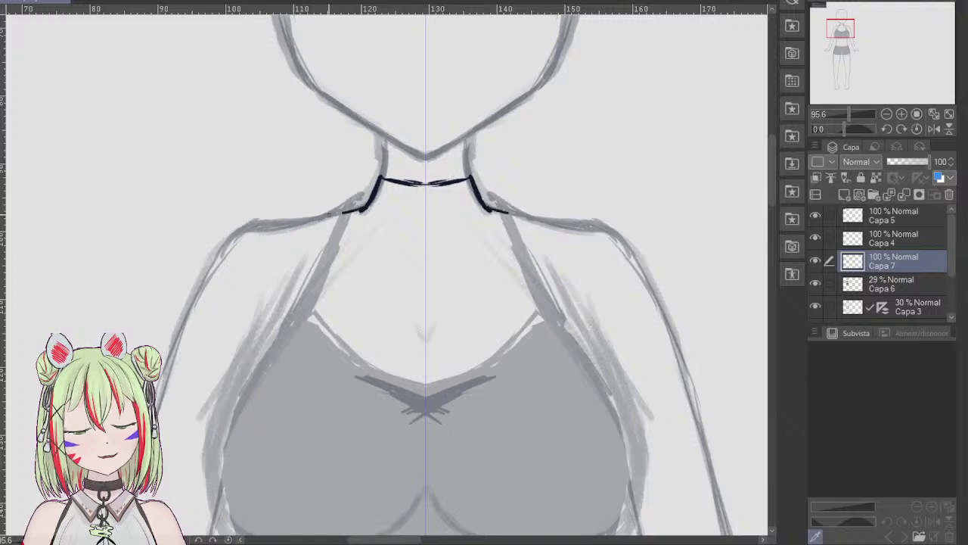
pyautogui.moveTo(344, 213); pyautogui.dragTo(308, 221)
pyautogui.moveTo(505, 213); pyautogui.dragTo(542, 219)
pyautogui.moveTo(336, 216)
pyautogui.mouseDown()
pyautogui.moveTo(312, 219)
pyautogui.moveTo(294, 280)
pyautogui.mouseUp()
pyautogui.moveTo(313, 231); pyautogui.dragTo(284, 299)
pyautogui.moveTo(307, 254); pyautogui.dragTo(244, 363)
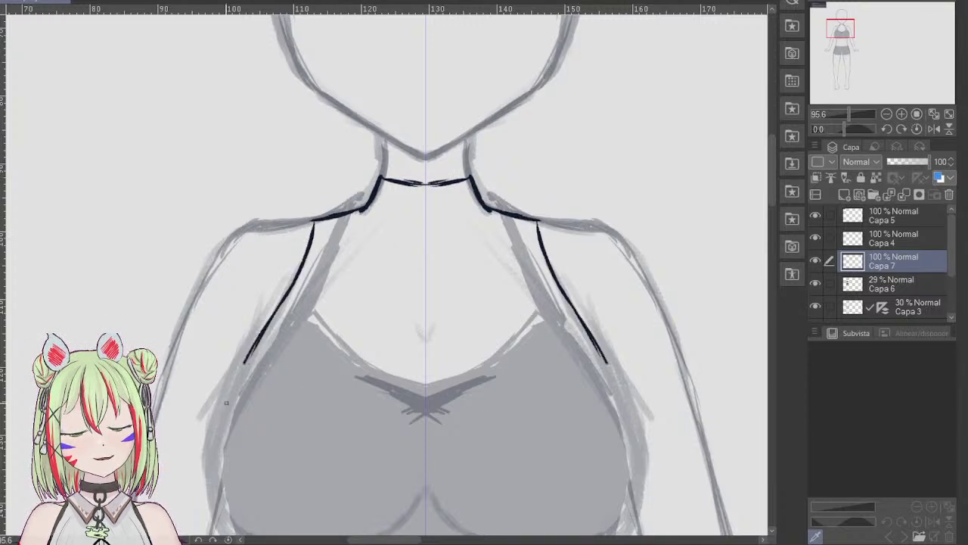
pyautogui.moveTo(226, 402); pyautogui.dragTo(222, 423)
# Trace the sides of the top around the bust to the waist and draw its arched hem across the midriff
pyautogui.moveTo(525, 266)
pyautogui.mouseDown()
pyautogui.moveTo(575, 147)
pyautogui.moveTo(525, 198)
pyautogui.mouseUp()
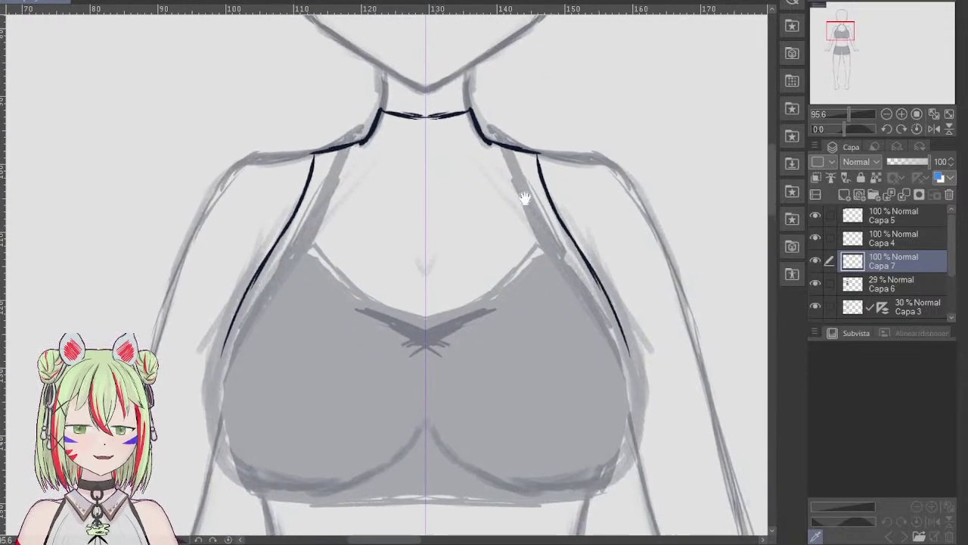
pyautogui.moveTo(226, 333)
pyautogui.mouseDown()
pyautogui.moveTo(217, 398)
pyautogui.moveTo(236, 473)
pyautogui.moveTo(271, 536)
pyautogui.mouseUp()
pyautogui.moveTo(844, 37); pyautogui.dragTo(843, 41)
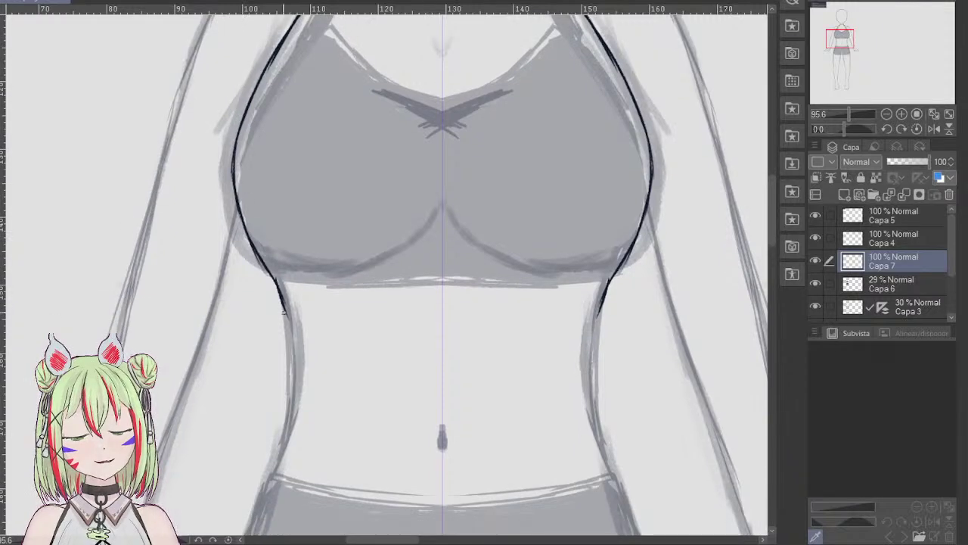
pyautogui.moveTo(284, 305); pyautogui.dragTo(294, 363)
pyautogui.moveTo(272, 278); pyautogui.dragTo(296, 376)
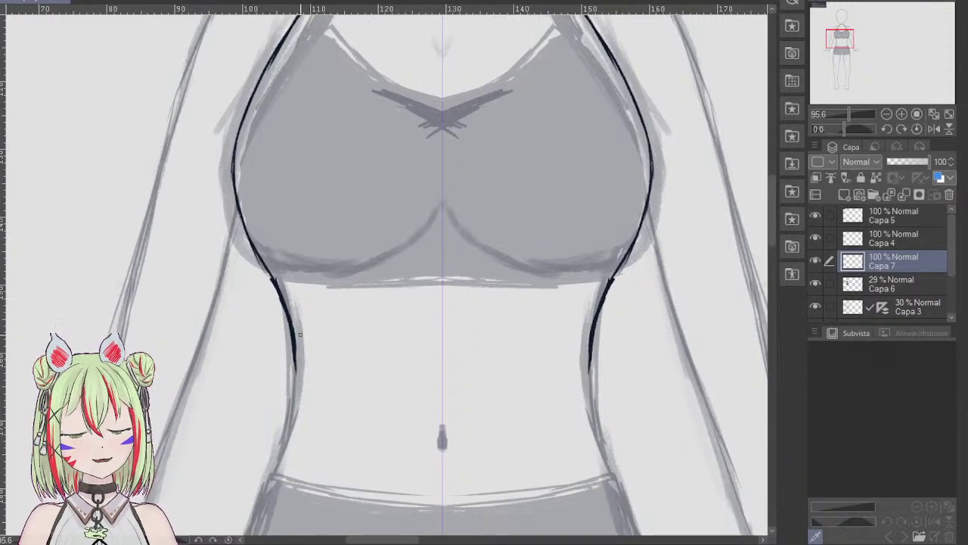
pyautogui.moveTo(299, 342)
pyautogui.mouseDown()
pyautogui.moveTo(443, 302)
pyautogui.moveTo(293, 345)
pyautogui.mouseUp()
# Outline the waist, hips and outer edges of the shorts down to the mid-thighs on both sides
pyautogui.moveTo(840, 38); pyautogui.dragTo(841, 43)
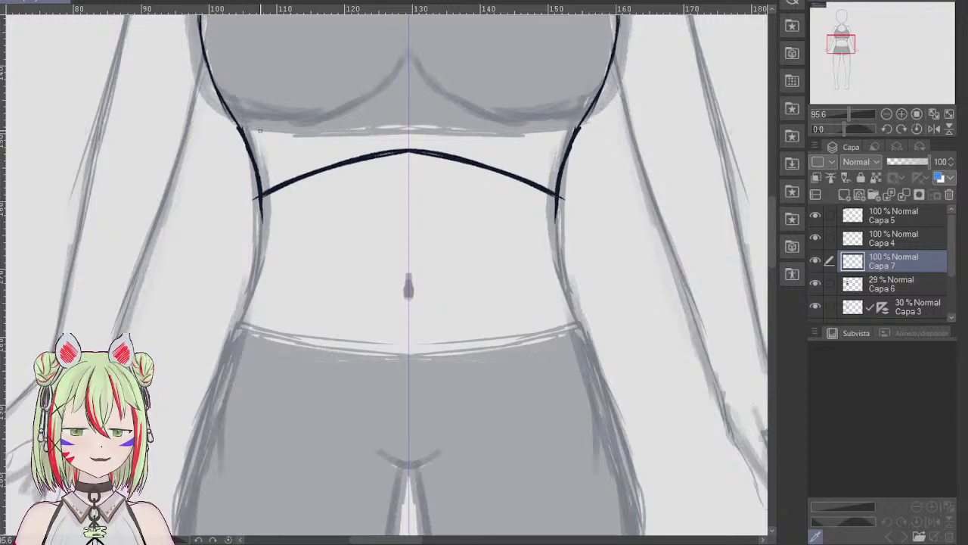
pyautogui.moveTo(258, 197)
pyautogui.mouseDown()
pyautogui.moveTo(260, 252)
pyautogui.moveTo(241, 297)
pyautogui.mouseUp()
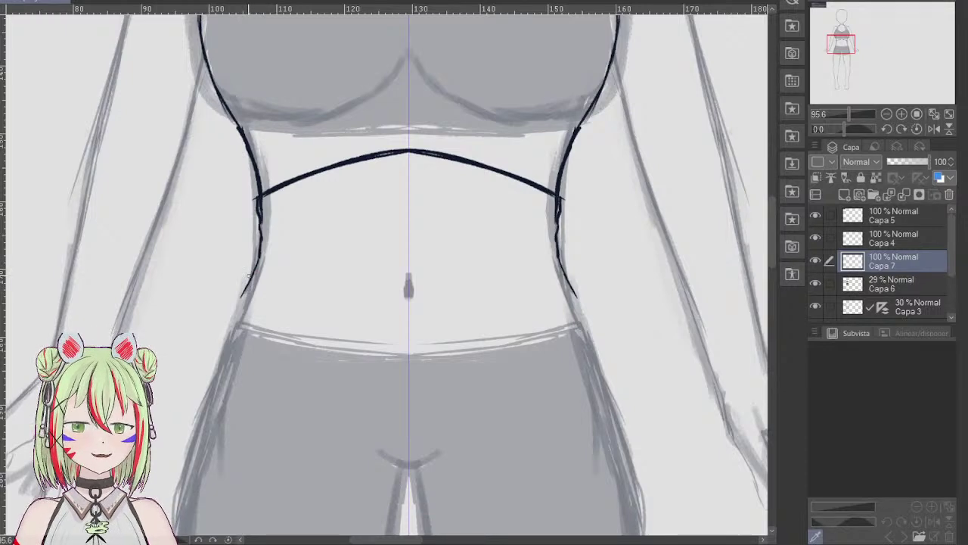
pyautogui.moveTo(250, 271)
pyautogui.mouseDown()
pyautogui.moveTo(238, 327)
pyautogui.moveTo(168, 484)
pyautogui.mouseUp()
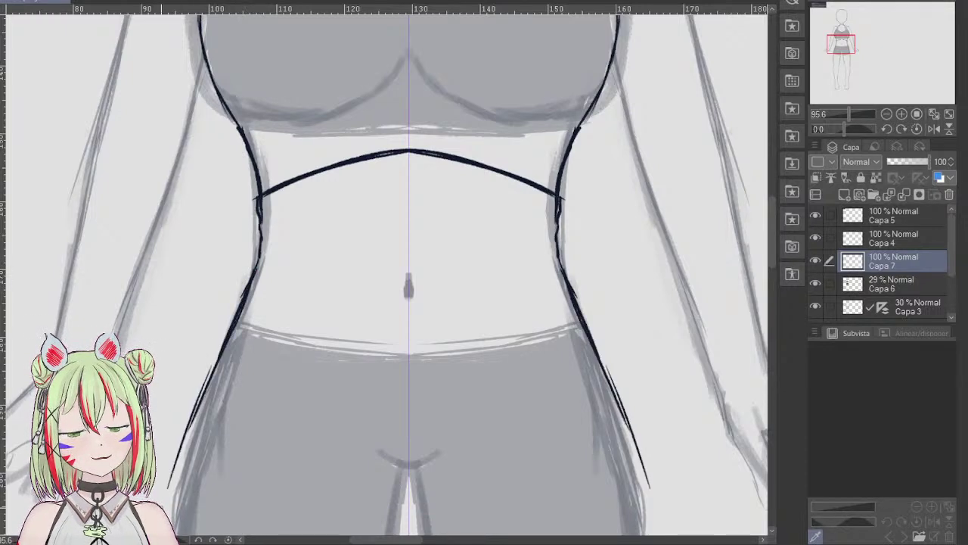
pyautogui.moveTo(841, 44); pyautogui.dragTo(840, 53)
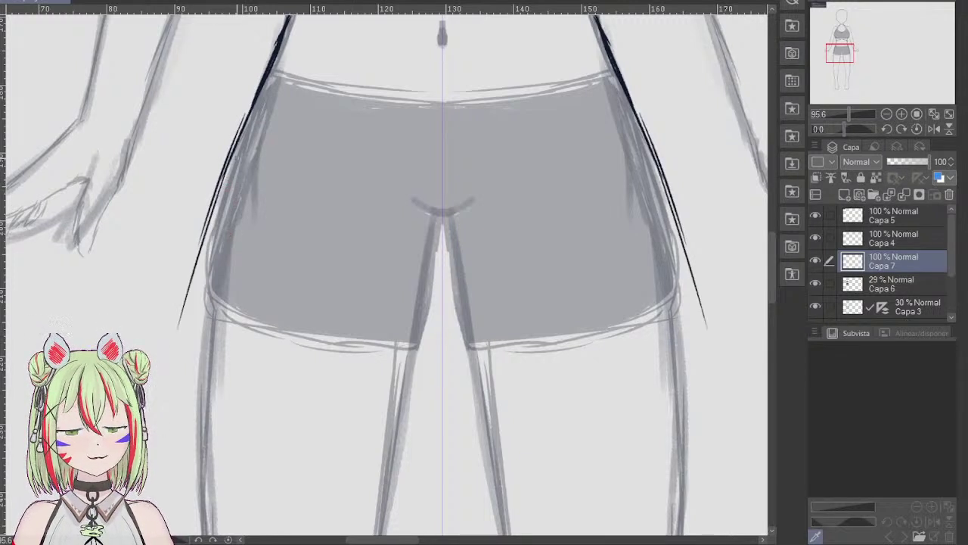
pyautogui.moveTo(254, 106); pyautogui.dragTo(203, 295)
pyautogui.moveTo(235, 159); pyautogui.dragTo(195, 360)
pyautogui.moveTo(211, 250); pyautogui.dragTo(191, 413)
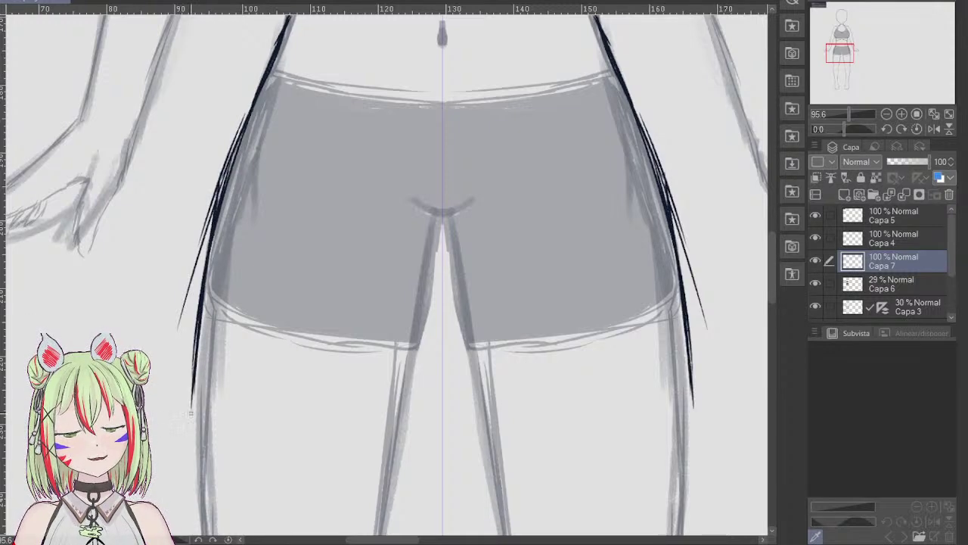
pyautogui.moveTo(199, 363); pyautogui.dragTo(188, 446)
# Draw the shorts' curved leg hems, inner leg edges and crotch creases
pyautogui.moveTo(200, 387)
pyautogui.mouseDown()
pyautogui.moveTo(195, 452)
pyautogui.moveTo(254, 488)
pyautogui.moveTo(373, 502)
pyautogui.moveTo(396, 493)
pyautogui.moveTo(216, 477)
pyautogui.moveTo(234, 478)
pyautogui.mouseUp()
pyautogui.moveTo(438, 233); pyautogui.dragTo(416, 378)
pyautogui.moveTo(437, 262); pyautogui.dragTo(403, 426)
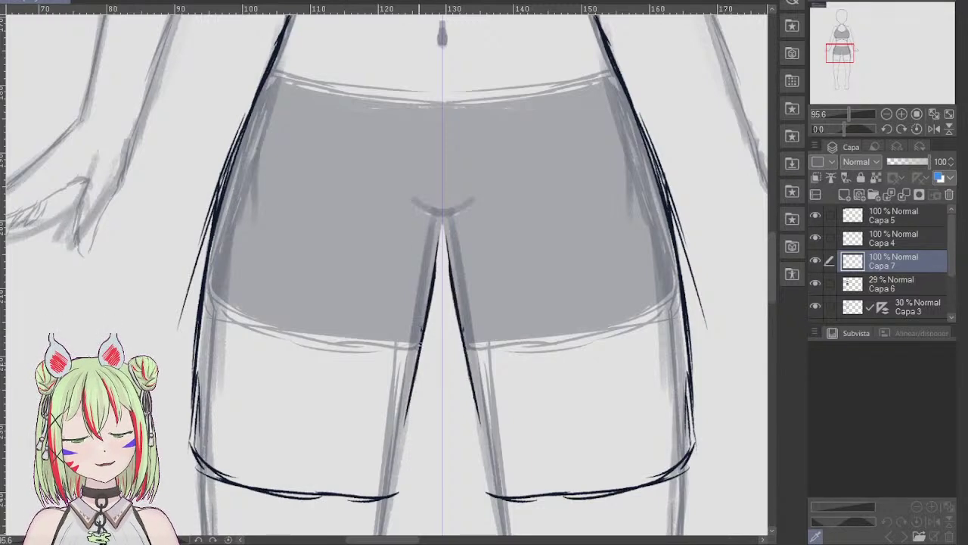
pyautogui.moveTo(422, 333)
pyautogui.mouseDown()
pyautogui.moveTo(420, 399)
pyautogui.moveTo(398, 496)
pyautogui.moveTo(437, 297)
pyautogui.mouseUp()
pyautogui.moveTo(418, 369); pyautogui.dragTo(440, 254)
pyautogui.moveTo(438, 314)
pyautogui.mouseDown()
pyautogui.moveTo(441, 230)
pyautogui.moveTo(419, 215)
pyautogui.moveTo(454, 223)
pyautogui.moveTo(398, 219)
pyautogui.mouseUp()
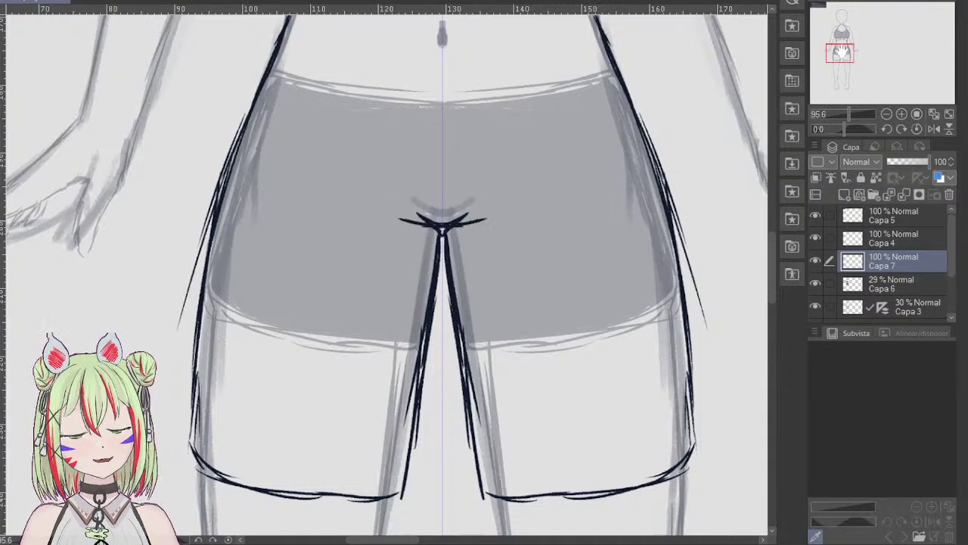
# Draw a slanted band around each upper arm at bust height
pyautogui.moveTo(841, 51); pyautogui.dragTo(842, 45)
pyautogui.moveTo(847, 113); pyautogui.dragTo(845, 113)
pyautogui.moveTo(470, 219)
pyautogui.mouseDown()
pyautogui.moveTo(478, 272)
pyautogui.moveTo(494, 301)
pyautogui.mouseUp()
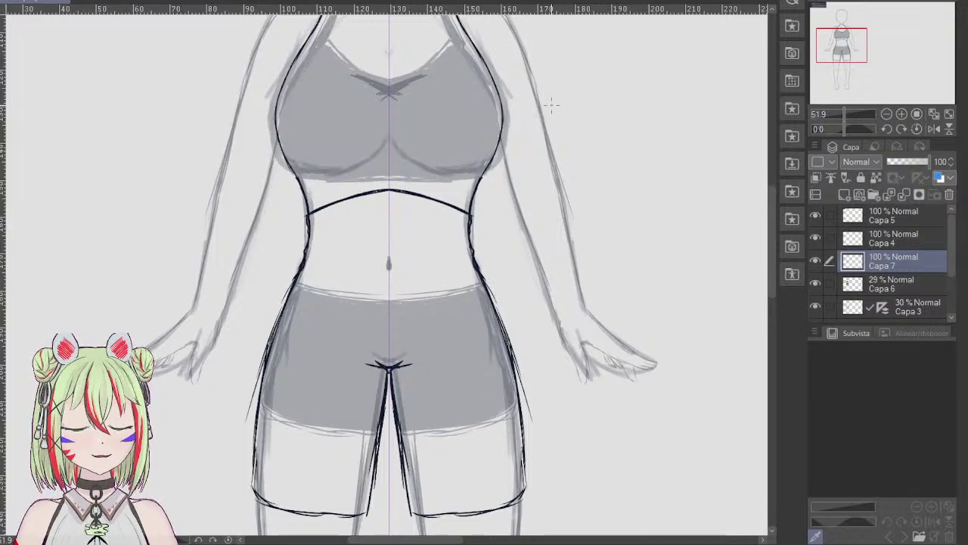
pyautogui.moveTo(841, 38); pyautogui.dragTo(840, 28)
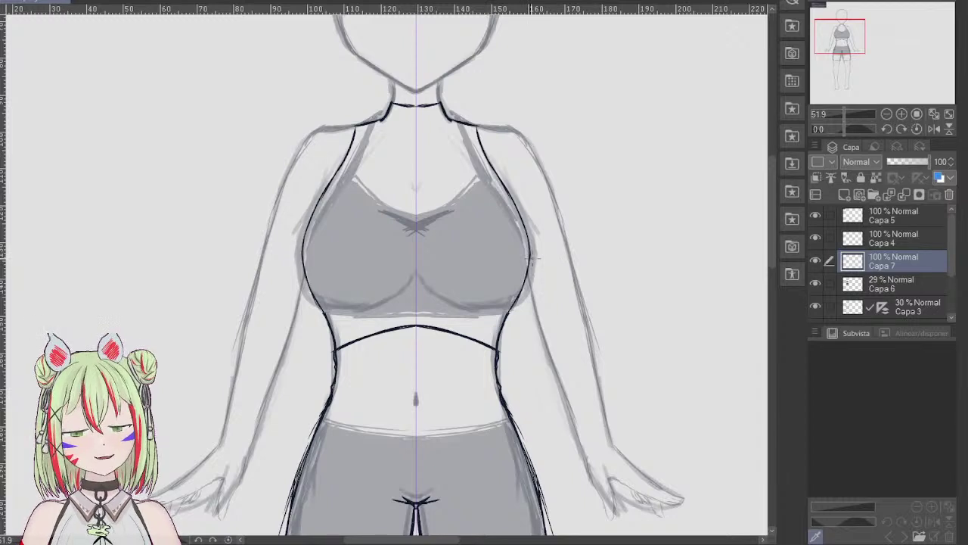
pyautogui.moveTo(533, 259)
pyautogui.mouseDown()
pyautogui.moveTo(563, 246)
pyautogui.moveTo(534, 292)
pyautogui.moveTo(562, 284)
pyautogui.moveTo(575, 257)
pyautogui.moveTo(578, 268)
pyautogui.moveTo(534, 291)
pyautogui.moveTo(529, 272)
pyautogui.mouseUp()
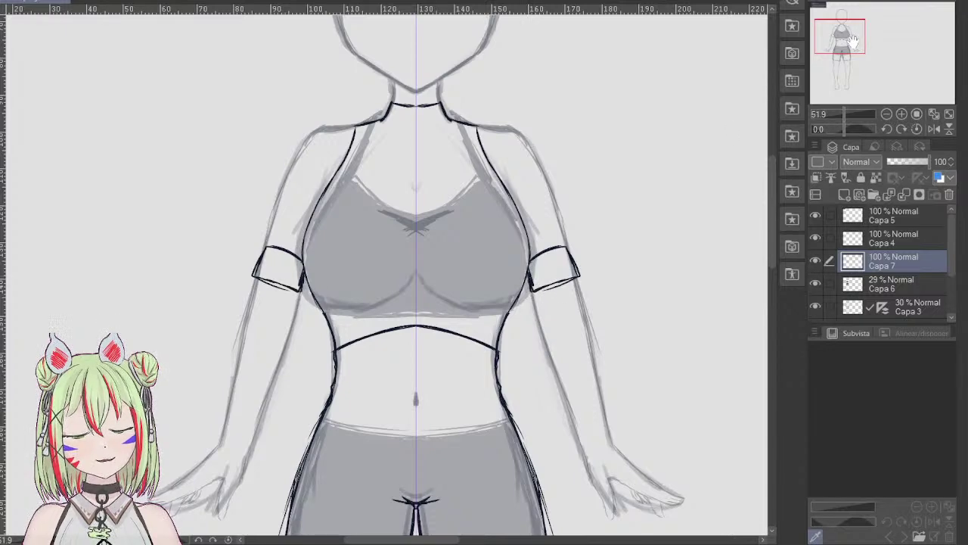
# Sketch wide, flared sleeves from the arm bands past the hands, with draped fabric hanging beside the thighs
pyautogui.moveTo(853, 41); pyautogui.dragTo(851, 44)
pyautogui.moveTo(525, 151)
pyautogui.mouseDown()
pyautogui.moveTo(573, 304)
pyautogui.moveTo(620, 373)
pyautogui.moveTo(623, 363)
pyautogui.moveTo(565, 523)
pyautogui.mouseUp()
pyautogui.moveTo(475, 172); pyautogui.dragTo(493, 333)
pyautogui.moveTo(480, 230)
pyautogui.mouseDown()
pyautogui.moveTo(494, 294)
pyautogui.moveTo(527, 344)
pyautogui.mouseUp()
pyautogui.moveTo(491, 297)
pyautogui.mouseDown()
pyautogui.moveTo(518, 501)
pyautogui.moveTo(538, 525)
pyautogui.mouseUp()
# Lengthen the hanging sleeve ends into points below the shorts and add fold lines along their inner edges
pyautogui.moveTo(842, 61); pyautogui.dragTo(843, 69)
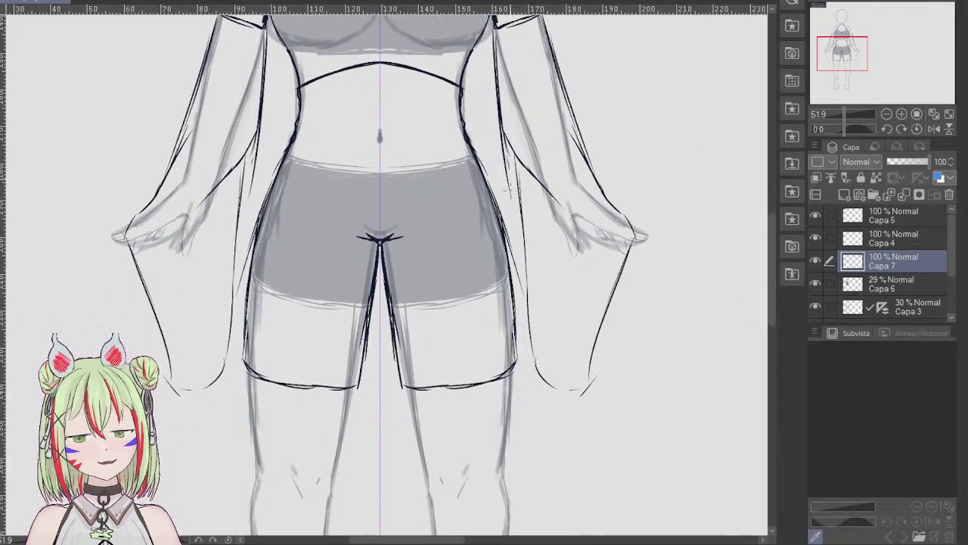
pyautogui.moveTo(509, 160)
pyautogui.mouseDown()
pyautogui.moveTo(525, 413)
pyautogui.moveTo(543, 439)
pyautogui.mouseUp()
pyautogui.moveTo(594, 347)
pyautogui.mouseDown()
pyautogui.moveTo(552, 442)
pyautogui.moveTo(597, 337)
pyautogui.mouseUp()
pyautogui.moveTo(566, 408); pyautogui.dragTo(520, 371)
pyautogui.moveTo(502, 160); pyautogui.dragTo(505, 245)
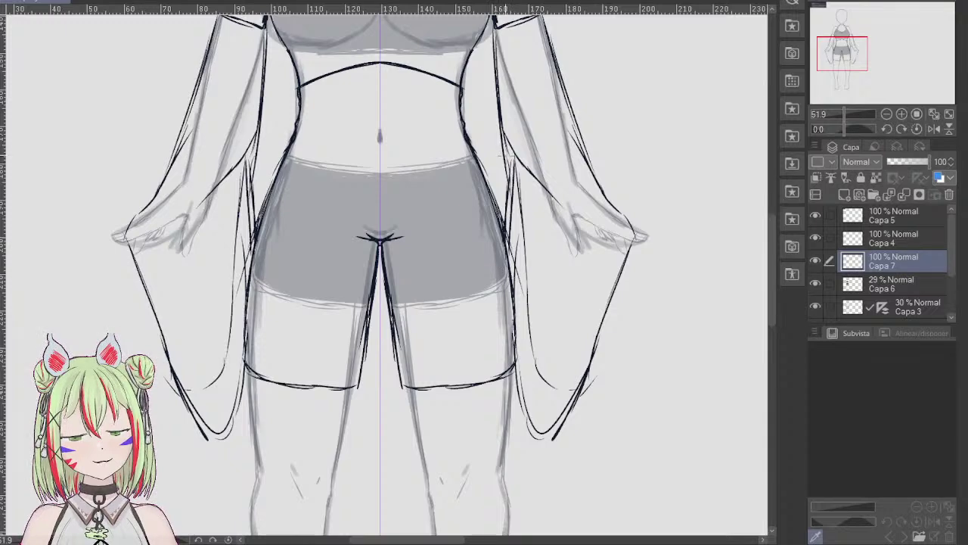
pyautogui.moveTo(502, 133); pyautogui.dragTo(508, 236)
# Reinforce the sleeves' outer edges below the arm bands and outline the shoulders and upper arms above them
pyautogui.moveTo(835, 58); pyautogui.dragTo(833, 48)
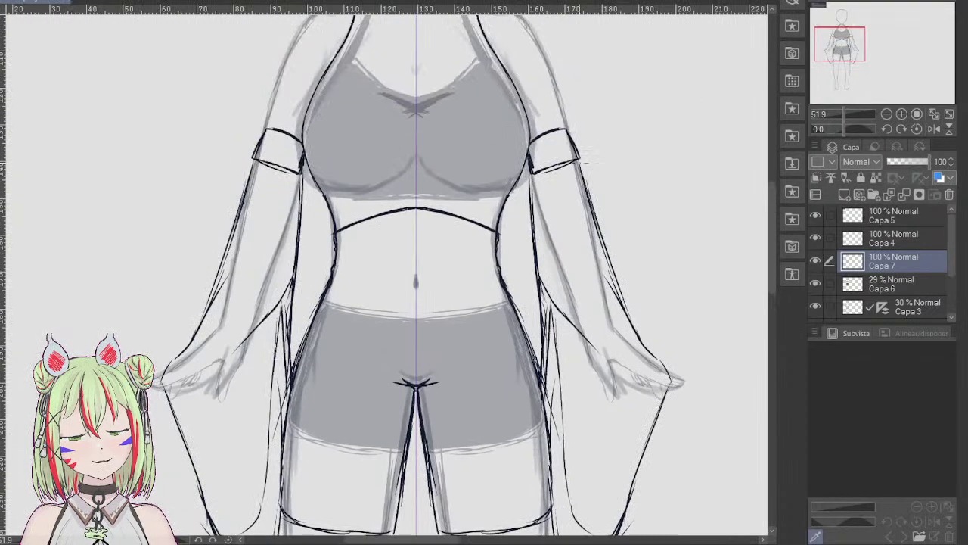
pyautogui.moveTo(580, 159); pyautogui.dragTo(591, 200)
pyautogui.moveTo(849, 43); pyautogui.dragTo(847, 35)
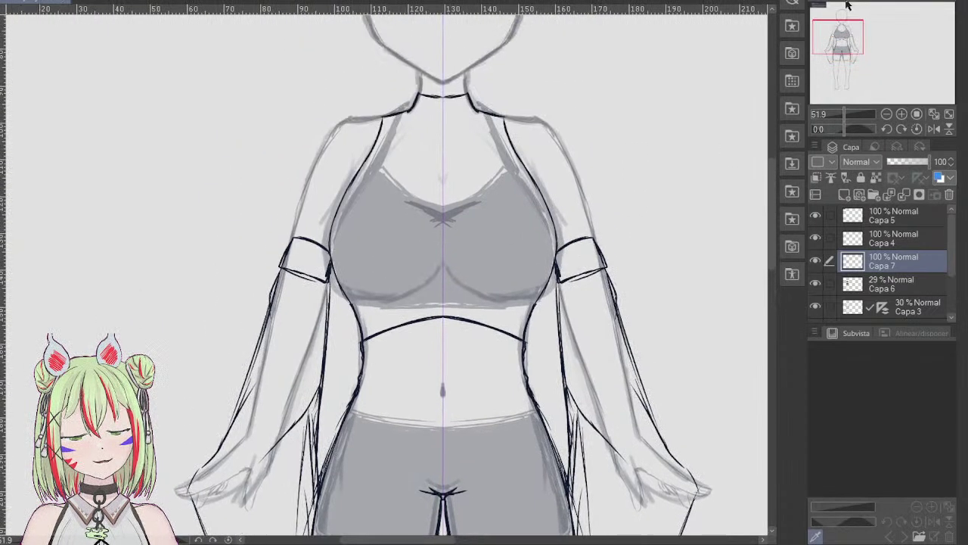
pyautogui.moveTo(303, 239)
pyautogui.mouseDown()
pyautogui.moveTo(283, 257)
pyautogui.moveTo(282, 230)
pyautogui.moveTo(328, 125)
pyautogui.moveTo(382, 110)
pyautogui.moveTo(333, 130)
pyautogui.mouseUp()
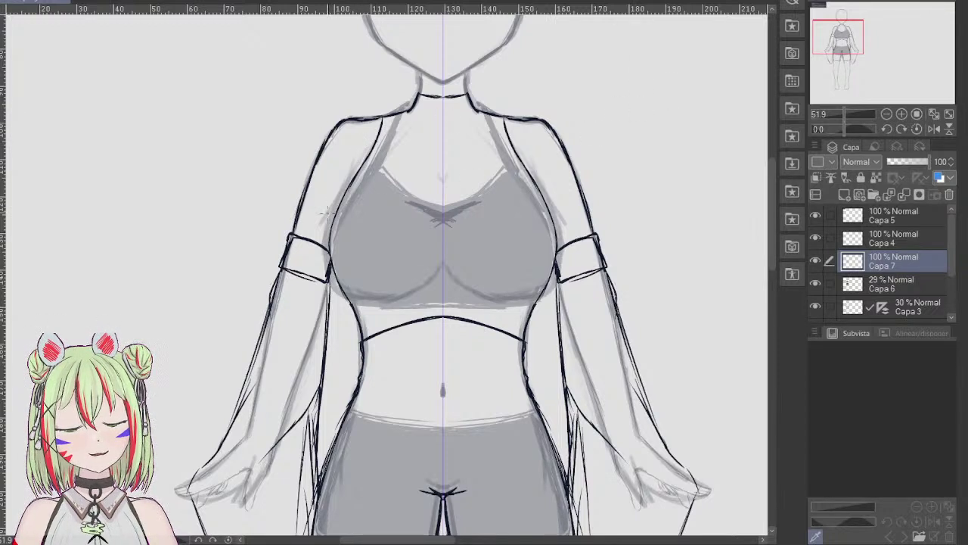
# Draw a higher sleeve opening slanting from each armhole across the upper arm, and join it to the sleeve's outer edge
pyautogui.moveTo(358, 178)
pyautogui.mouseDown()
pyautogui.moveTo(319, 227)
pyautogui.moveTo(331, 202)
pyautogui.mouseUp()
pyautogui.moveTo(372, 148); pyautogui.dragTo(319, 216)
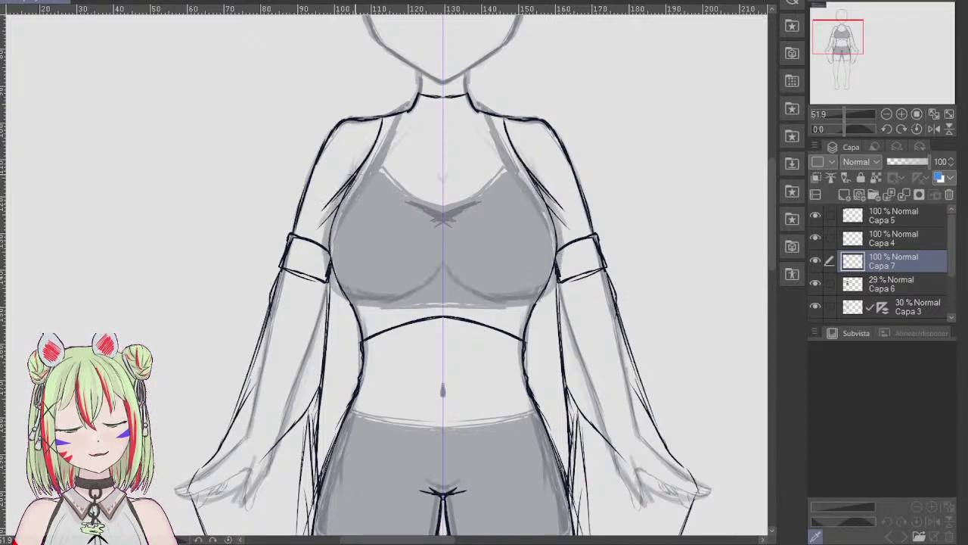
pyautogui.moveTo(357, 173); pyautogui.dragTo(305, 218)
pyautogui.moveTo(337, 191); pyautogui.dragTo(303, 215)
pyautogui.moveTo(356, 169); pyautogui.dragTo(316, 198)
pyautogui.moveTo(316, 198)
pyautogui.mouseDown()
pyautogui.moveTo(295, 206)
pyautogui.moveTo(306, 203)
pyautogui.mouseUp()
pyautogui.moveTo(307, 201); pyautogui.dragTo(285, 232)
pyautogui.moveTo(295, 206); pyautogui.dragTo(286, 265)
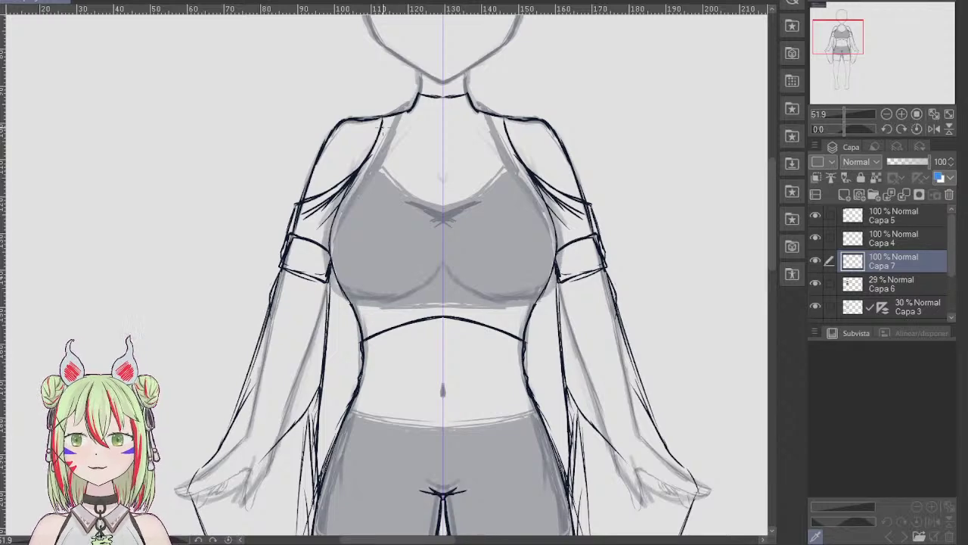
# Erase the arm bands, the inner sleeve lines along the forearms and the stray strokes beside the armholes
pyautogui.moveTo(297, 239)
pyautogui.mouseDown()
pyautogui.moveTo(293, 227)
pyautogui.moveTo(292, 254)
pyautogui.mouseUp()
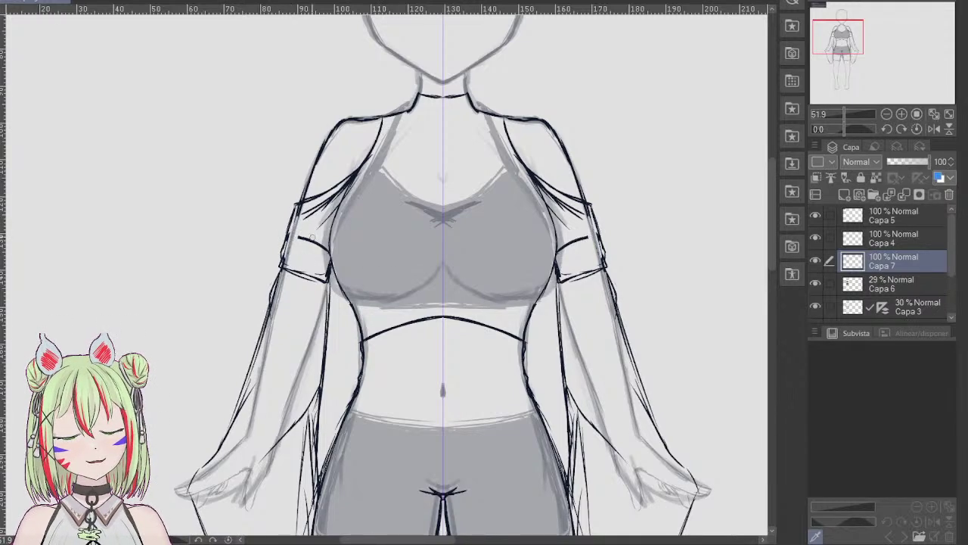
pyautogui.moveTo(308, 220)
pyautogui.mouseDown()
pyautogui.moveTo(301, 215)
pyautogui.moveTo(320, 207)
pyautogui.mouseUp()
pyautogui.moveTo(301, 238)
pyautogui.mouseDown()
pyautogui.moveTo(324, 245)
pyautogui.moveTo(324, 280)
pyautogui.moveTo(282, 271)
pyautogui.moveTo(327, 312)
pyautogui.moveTo(324, 355)
pyautogui.moveTo(307, 413)
pyautogui.moveTo(254, 457)
pyautogui.mouseUp()
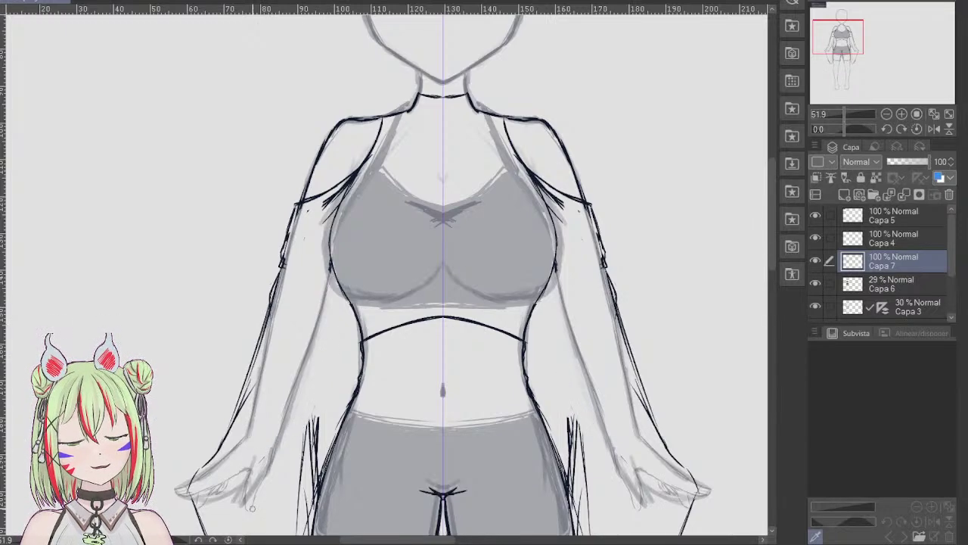
pyautogui.moveTo(320, 212); pyautogui.dragTo(323, 183)
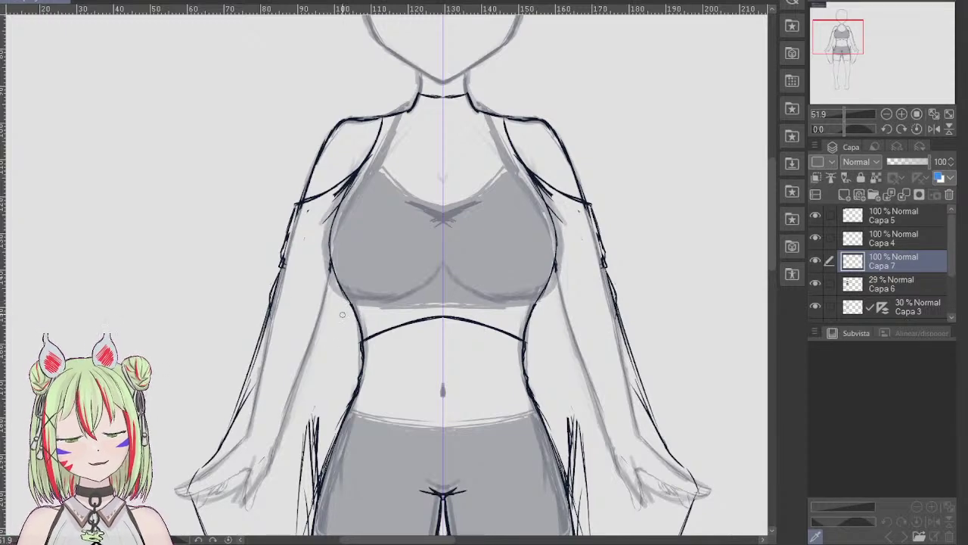
# Sketch long fold lines hanging from the armpits beside the waist down to the hips on the sleeves' inner sides
pyautogui.moveTo(351, 307); pyautogui.dragTo(318, 447)
pyautogui.moveTo(349, 325); pyautogui.dragTo(312, 469)
pyautogui.moveTo(342, 306); pyautogui.dragTo(329, 412)
pyautogui.moveTo(336, 278); pyautogui.dragTo(319, 466)
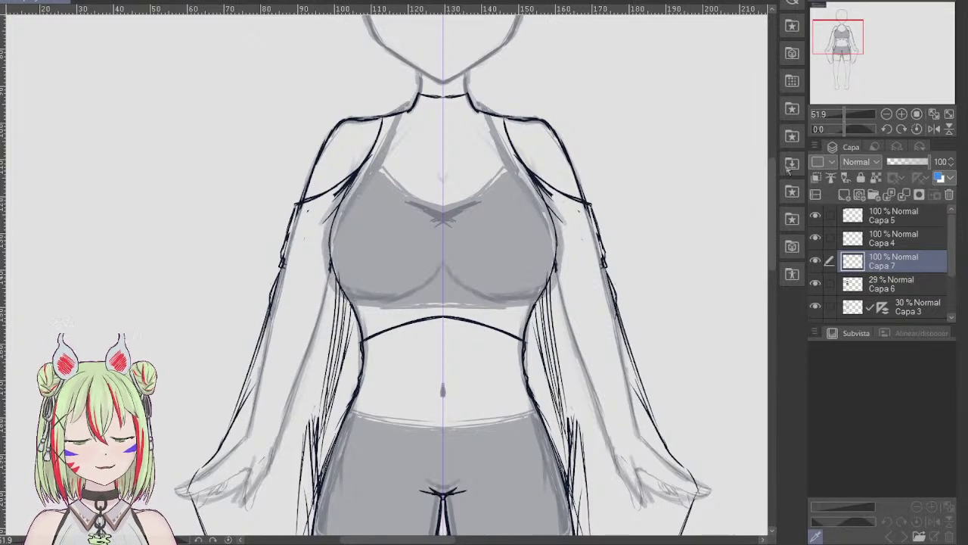
pyautogui.moveTo(345, 301); pyautogui.dragTo(319, 459)
pyautogui.moveTo(331, 362); pyautogui.dragTo(317, 453)
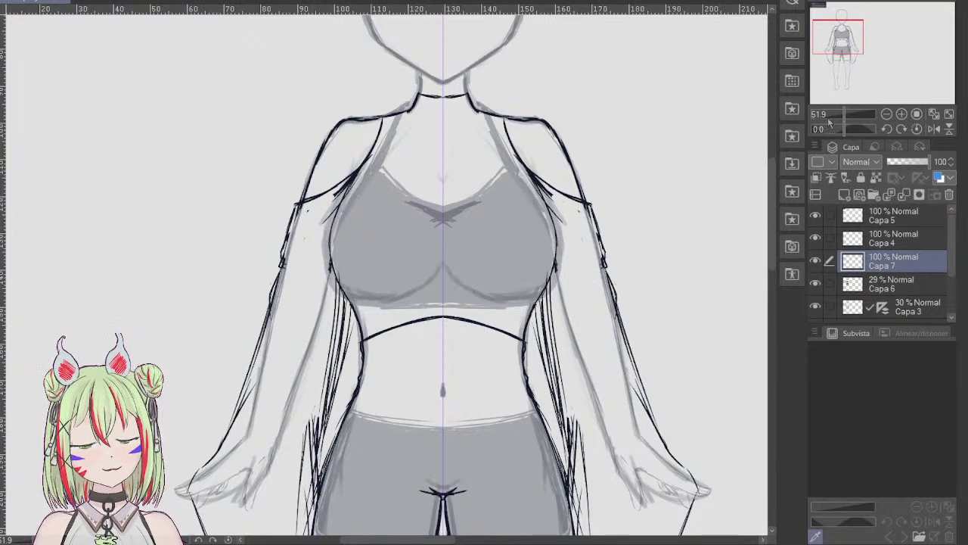
# Reinforce the hanging sleeves' outer edges, draw a row of narrow oval eyelets along them and add small knots at the hands
pyautogui.moveTo(839, 119); pyautogui.dragTo(846, 118)
pyautogui.moveTo(847, 42); pyautogui.dragTo(843, 46)
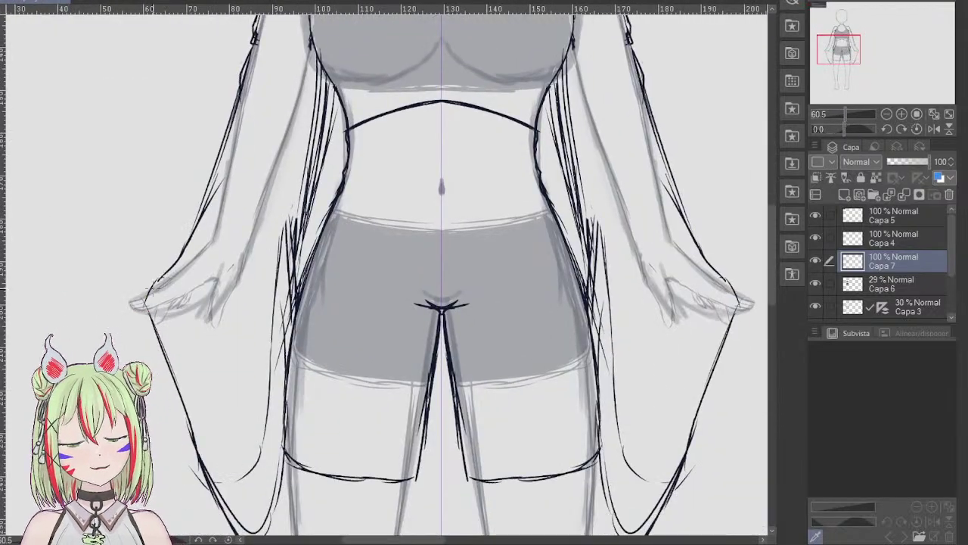
pyautogui.moveTo(153, 282); pyautogui.dragTo(203, 470)
pyautogui.moveTo(166, 278)
pyautogui.mouseDown()
pyautogui.moveTo(161, 295)
pyautogui.moveTo(166, 279)
pyautogui.mouseUp()
pyautogui.moveTo(178, 326)
pyautogui.mouseDown()
pyautogui.moveTo(174, 349)
pyautogui.moveTo(180, 326)
pyautogui.mouseUp()
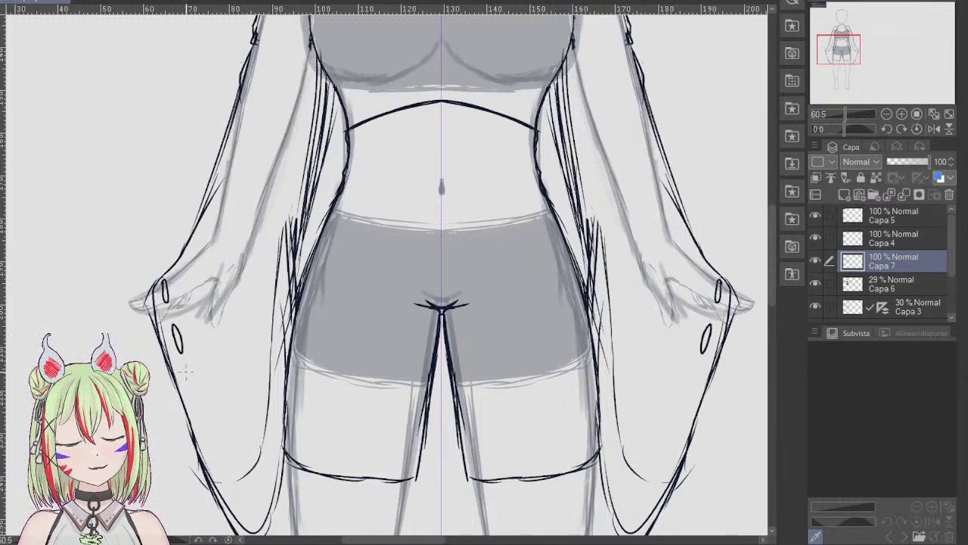
pyautogui.moveTo(195, 374); pyautogui.dragTo(200, 373)
pyautogui.moveTo(204, 415)
pyautogui.mouseDown()
pyautogui.moveTo(212, 441)
pyautogui.moveTo(204, 416)
pyautogui.mouseUp()
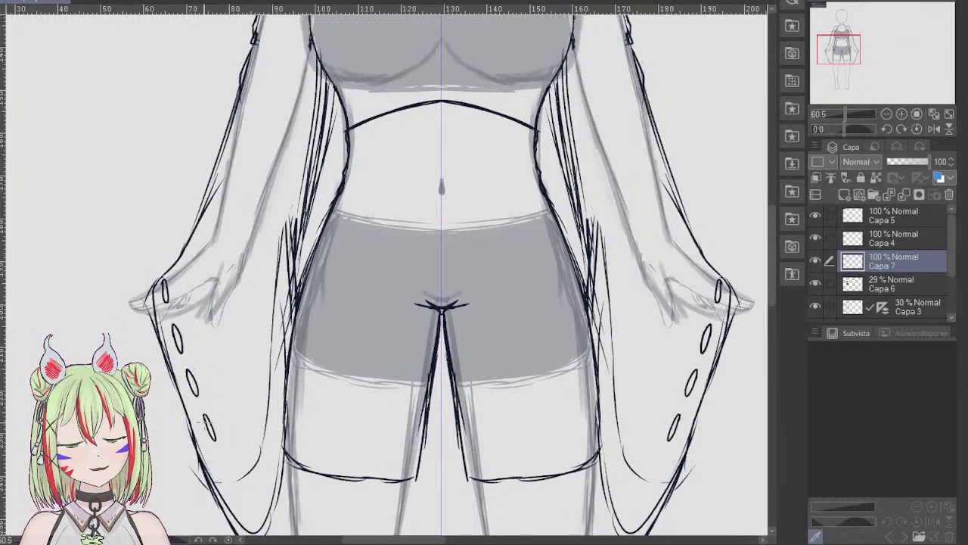
pyautogui.moveTo(222, 452)
pyautogui.mouseDown()
pyautogui.moveTo(221, 481)
pyautogui.moveTo(224, 453)
pyautogui.mouseUp()
pyautogui.moveTo(237, 491)
pyautogui.mouseDown()
pyautogui.moveTo(248, 515)
pyautogui.moveTo(239, 501)
pyautogui.mouseUp()
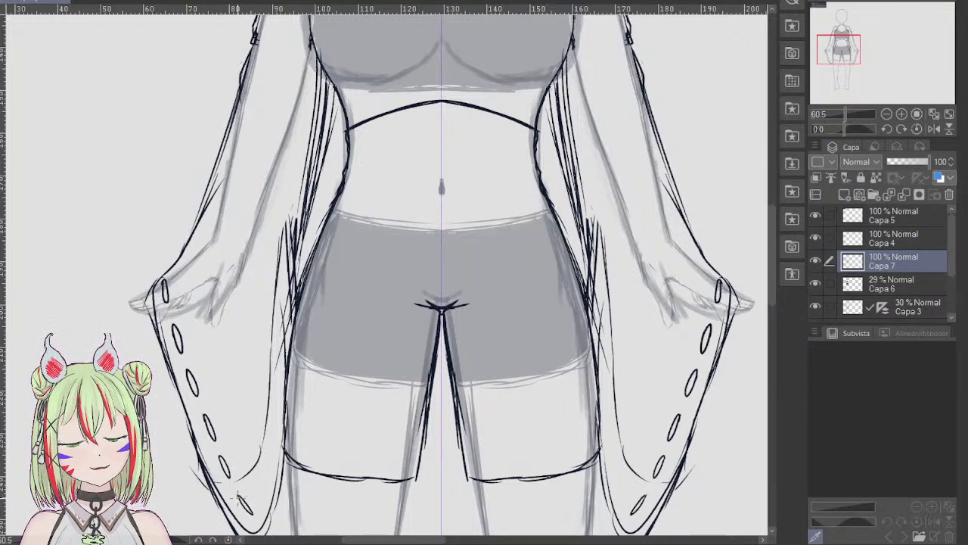
pyautogui.moveTo(162, 269)
pyautogui.mouseDown()
pyautogui.moveTo(148, 270)
pyautogui.moveTo(150, 300)
pyautogui.moveTo(179, 258)
pyautogui.mouseUp()
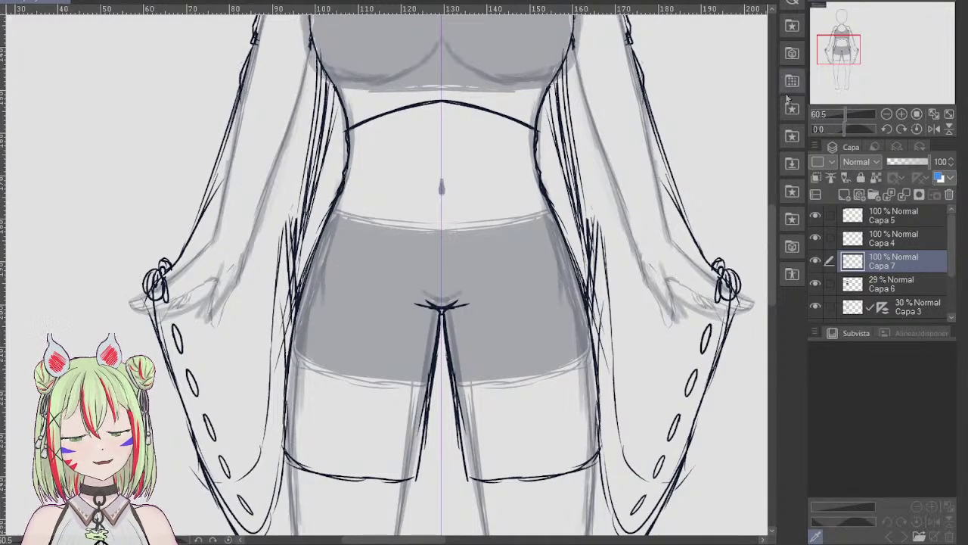
# Draw a wide waistband with a heavy upper edge under the bust, closed sides and a straight lower edge above the navel
pyautogui.moveTo(359, 160); pyautogui.dragTo(460, 165)
pyautogui.moveTo(349, 119); pyautogui.dragTo(534, 118)
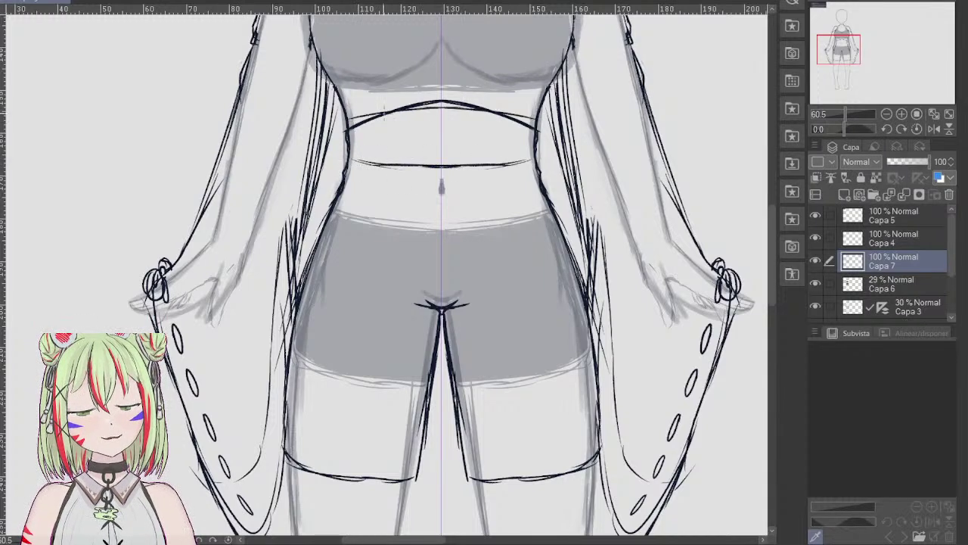
pyautogui.moveTo(406, 109); pyautogui.dragTo(478, 108)
pyautogui.moveTo(371, 113); pyautogui.dragTo(522, 105)
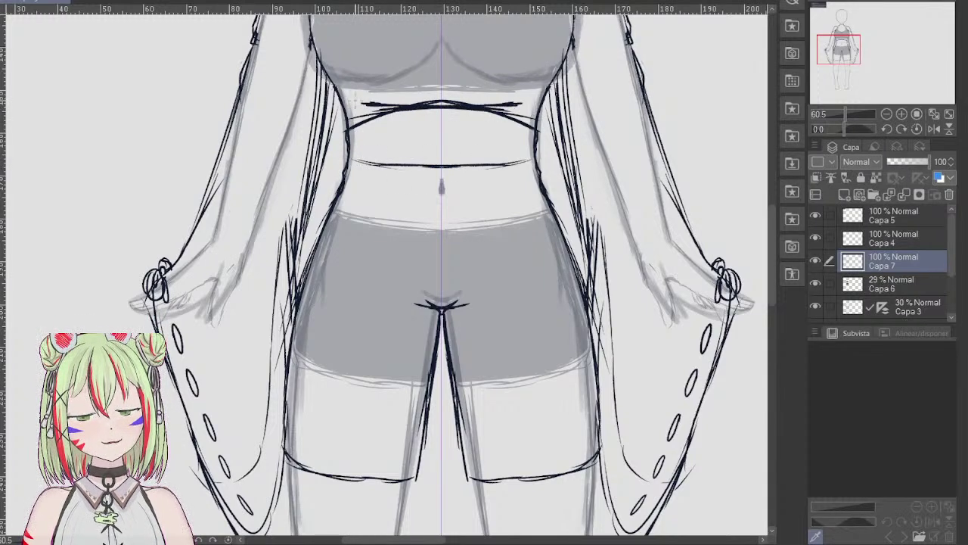
pyautogui.moveTo(347, 103)
pyautogui.mouseDown()
pyautogui.moveTo(546, 104)
pyautogui.moveTo(533, 98)
pyautogui.mouseUp()
pyautogui.moveTo(350, 126); pyautogui.dragTo(352, 144)
pyautogui.moveTo(532, 124); pyautogui.dragTo(539, 150)
pyautogui.moveTo(348, 150)
pyautogui.mouseDown()
pyautogui.moveTo(351, 167)
pyautogui.moveTo(537, 162)
pyautogui.mouseUp()
pyautogui.moveTo(401, 161); pyautogui.dragTo(491, 160)
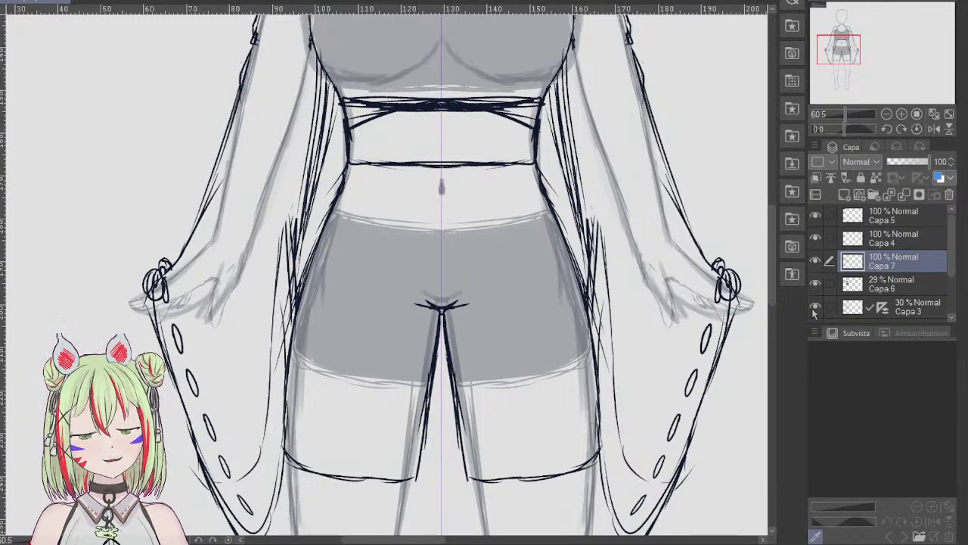
# Hide the Capa 3 symmetry layer, sketch a longer overlapping panel over one leg and erase the old crotch, hem and side lines
pyautogui.click(815, 306)
pyautogui.moveTo(399, 164)
pyautogui.mouseDown()
pyautogui.moveTo(408, 315)
pyautogui.moveTo(440, 517)
pyautogui.moveTo(508, 514)
pyautogui.moveTo(608, 484)
pyautogui.moveTo(542, 506)
pyautogui.moveTo(457, 517)
pyautogui.moveTo(407, 355)
pyautogui.mouseUp()
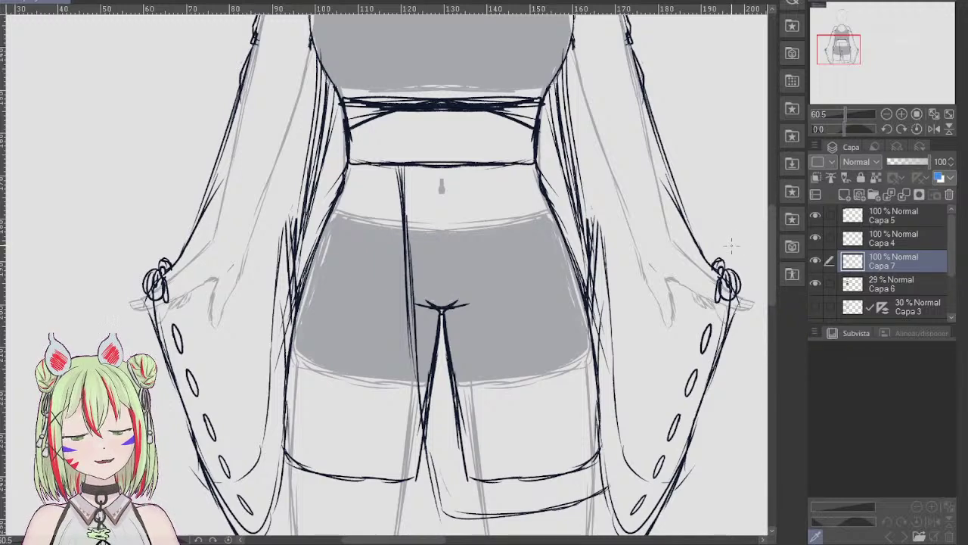
pyautogui.moveTo(415, 387)
pyautogui.mouseDown()
pyautogui.moveTo(454, 409)
pyautogui.moveTo(431, 269)
pyautogui.moveTo(443, 449)
pyautogui.moveTo(452, 291)
pyautogui.mouseUp()
pyautogui.moveTo(580, 470)
pyautogui.mouseDown()
pyautogui.moveTo(509, 484)
pyautogui.moveTo(594, 447)
pyautogui.mouseUp()
pyautogui.moveTo(464, 281); pyautogui.dragTo(482, 431)
pyautogui.moveTo(490, 481); pyautogui.dragTo(501, 484)
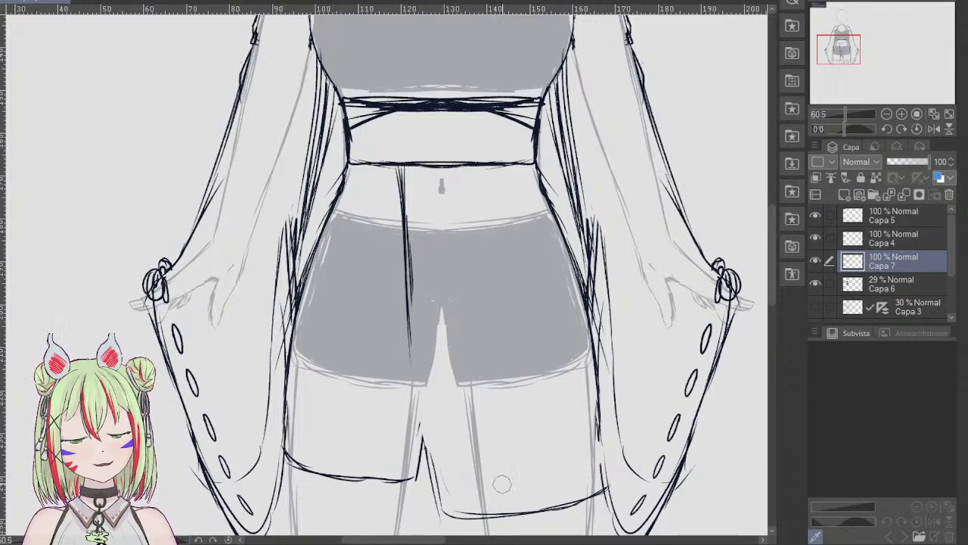
pyautogui.moveTo(578, 265); pyautogui.dragTo(598, 466)
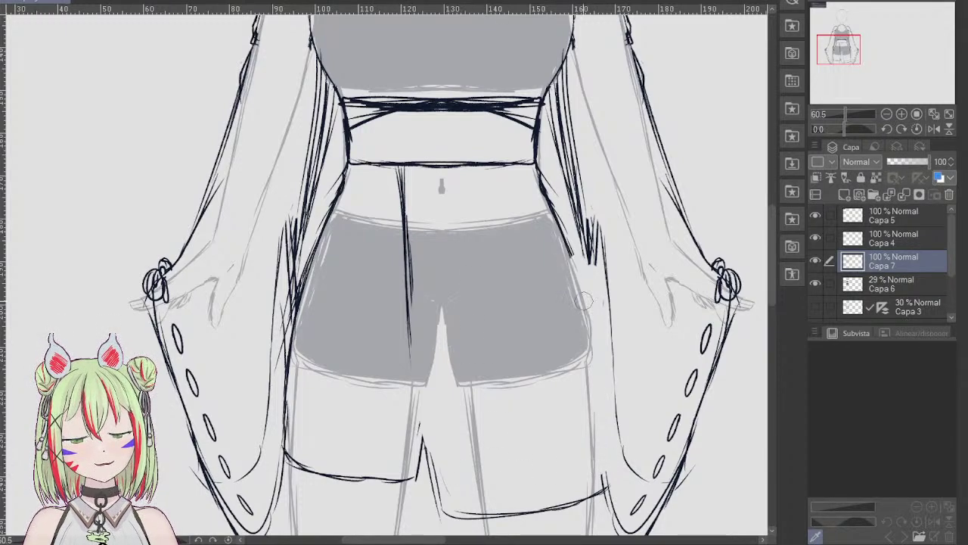
# Redraw the overlapping panel's slanted front edge and its flared outer side from the waistband to the hem
pyautogui.moveTo(408, 321); pyautogui.dragTo(424, 444)
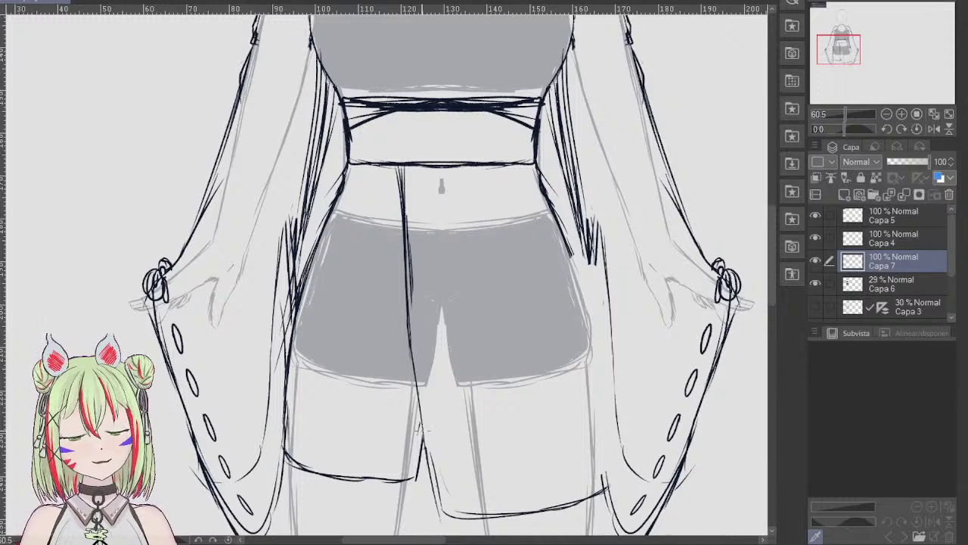
pyautogui.moveTo(408, 294); pyautogui.dragTo(432, 465)
pyautogui.moveTo(534, 162)
pyautogui.mouseDown()
pyautogui.moveTo(569, 287)
pyautogui.moveTo(590, 303)
pyautogui.mouseUp()
pyautogui.moveTo(563, 236)
pyautogui.mouseDown()
pyautogui.moveTo(616, 462)
pyautogui.moveTo(552, 514)
pyautogui.mouseUp()
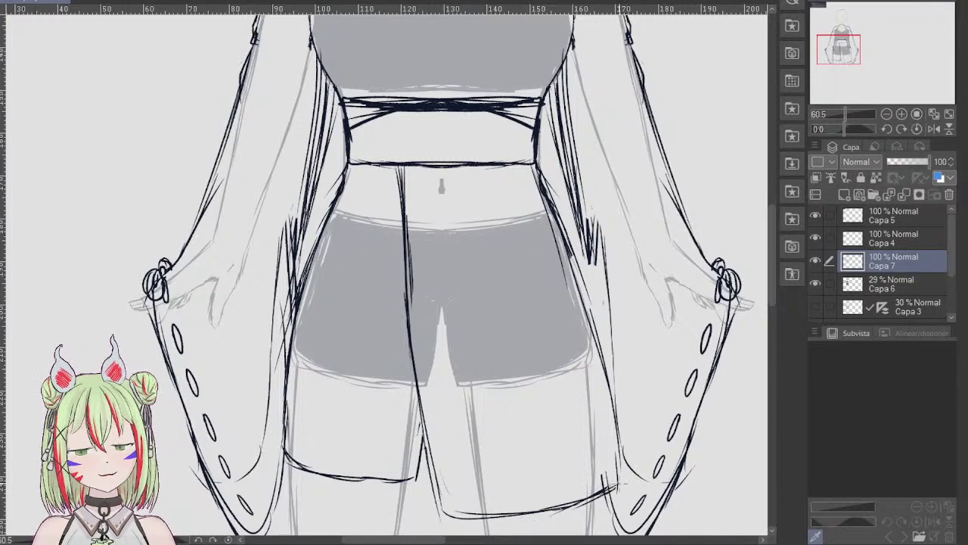
pyautogui.moveTo(617, 427)
pyautogui.mouseDown()
pyautogui.moveTo(622, 486)
pyautogui.moveTo(556, 507)
pyautogui.mouseUp()
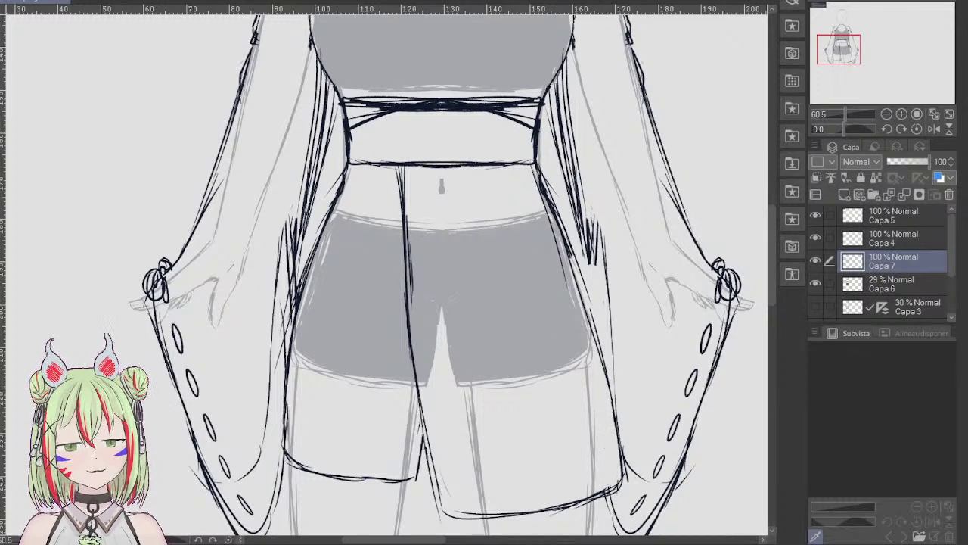
# Outline the inner and outer thighs from the hems to the knees, showing the Capa 3 symmetry layer again
pyautogui.moveTo(835, 50); pyautogui.dragTo(835, 65)
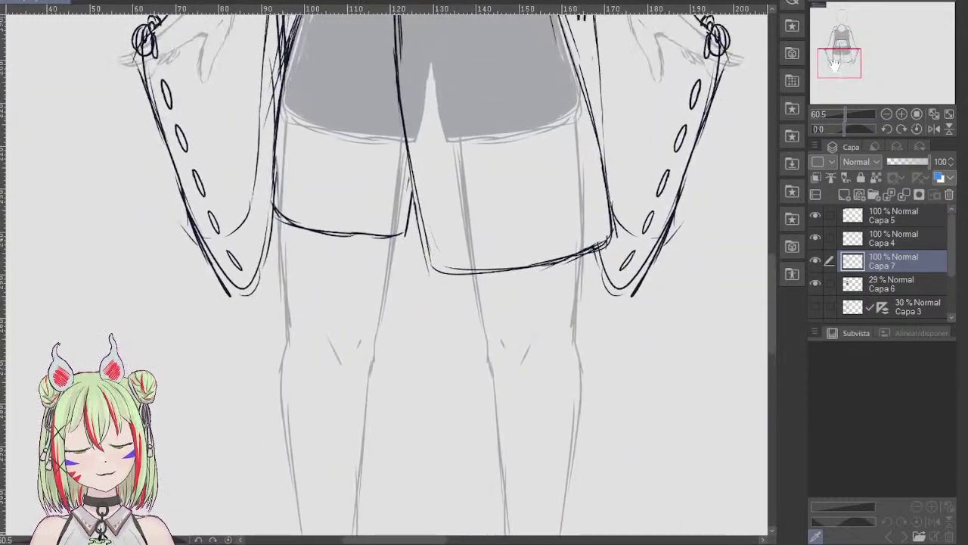
pyautogui.moveTo(278, 220); pyautogui.dragTo(288, 323)
pyautogui.moveTo(281, 256); pyautogui.dragTo(286, 314)
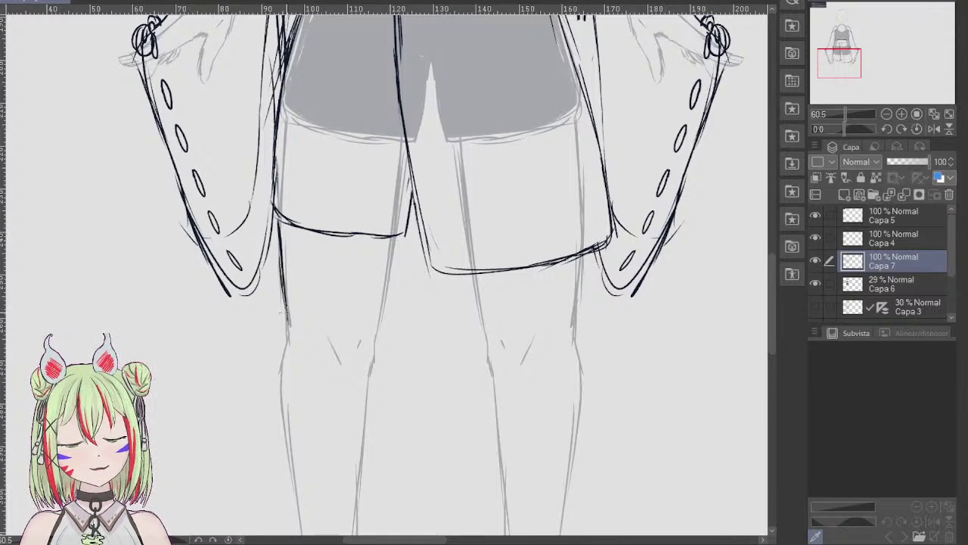
pyautogui.click(817, 305)
pyautogui.moveTo(396, 235); pyautogui.dragTo(382, 318)
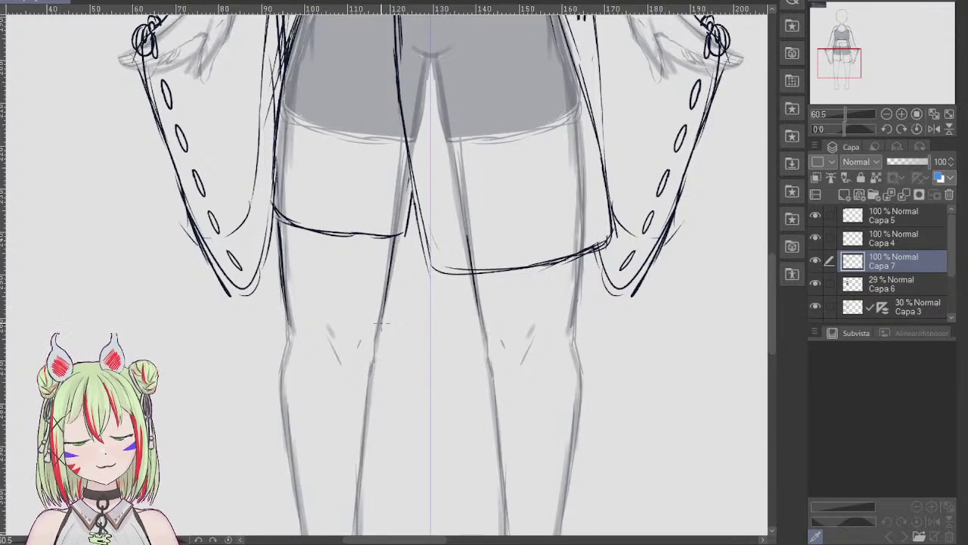
pyautogui.moveTo(389, 267); pyautogui.dragTo(368, 379)
pyautogui.moveTo(291, 295); pyautogui.dragTo(284, 342)
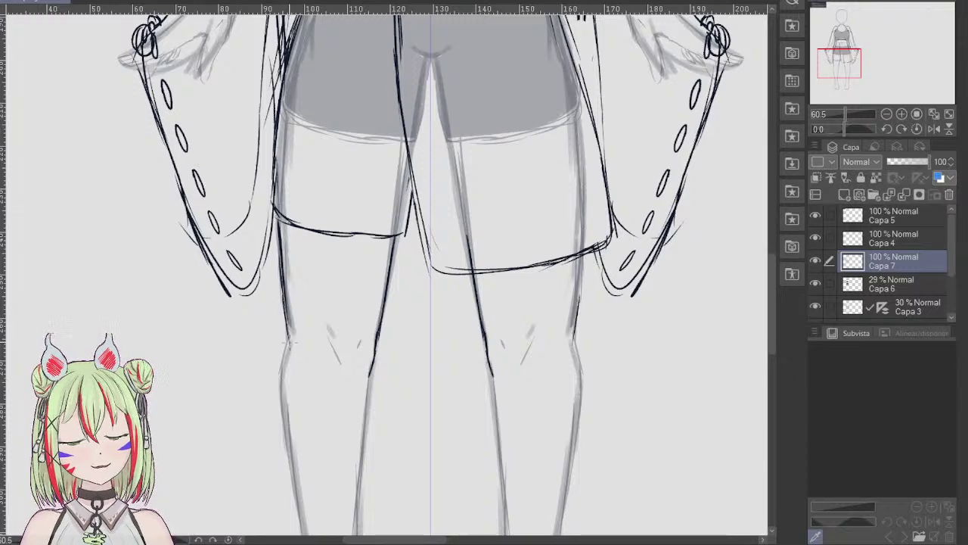
pyautogui.moveTo(275, 219); pyautogui.dragTo(284, 316)
pyautogui.moveTo(584, 265); pyautogui.dragTo(574, 315)
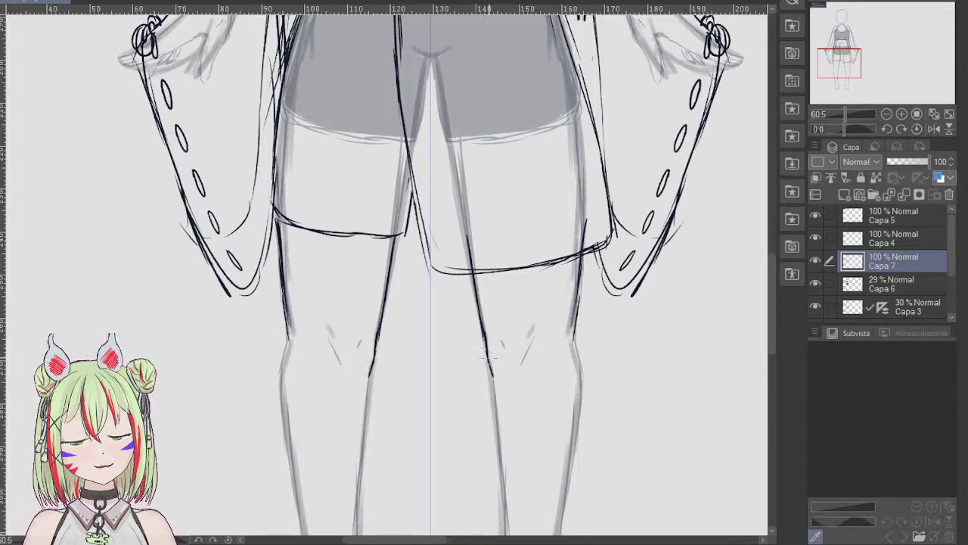
# Outline both lower legs from the knees along the calves to just above the ankles
pyautogui.moveTo(488, 360); pyautogui.dragTo(500, 442)
pyautogui.moveTo(848, 62); pyautogui.dragTo(846, 71)
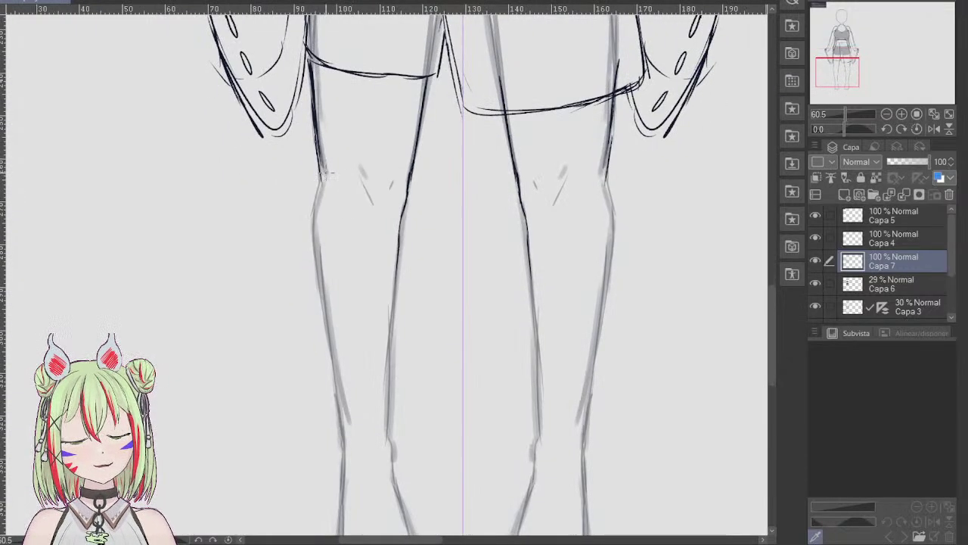
pyautogui.moveTo(322, 174)
pyautogui.mouseDown()
pyautogui.moveTo(316, 283)
pyautogui.moveTo(353, 449)
pyautogui.mouseUp()
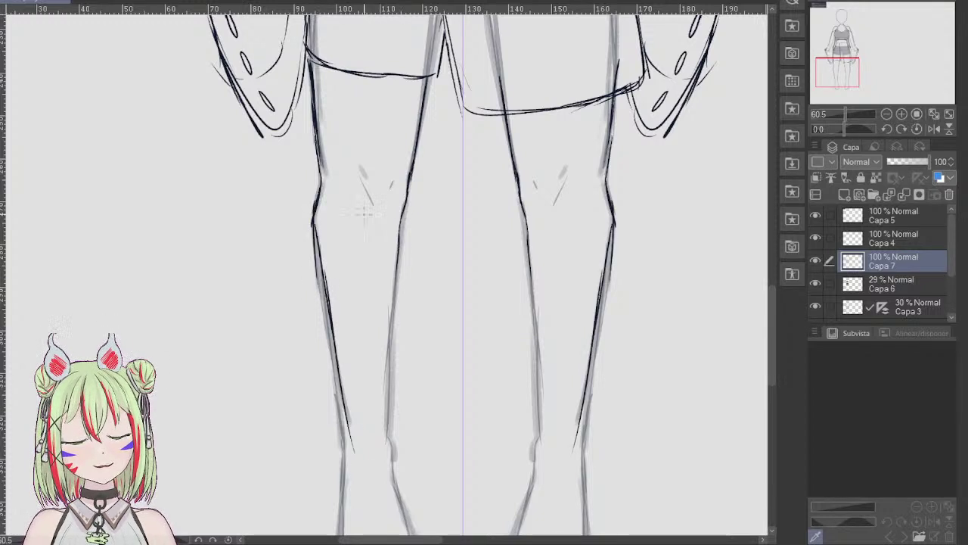
pyautogui.moveTo(314, 227)
pyautogui.mouseDown()
pyautogui.moveTo(310, 286)
pyautogui.moveTo(336, 347)
pyautogui.moveTo(331, 308)
pyautogui.mouseUp()
pyautogui.moveTo(331, 336); pyautogui.dragTo(345, 417)
pyautogui.moveTo(400, 231); pyautogui.dragTo(391, 448)
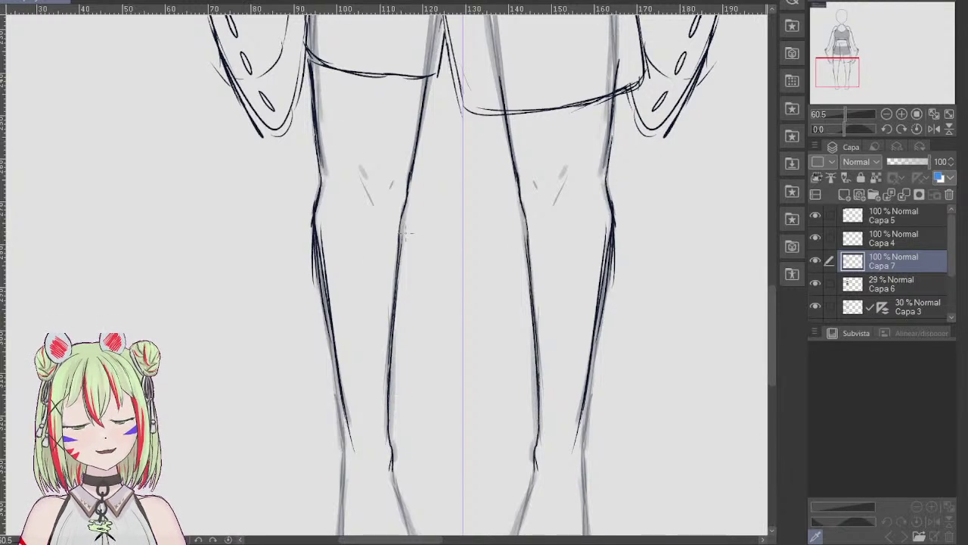
# Draw curved stocking tops across both thighs above the knees with a faint second line beneath
pyautogui.moveTo(317, 117); pyautogui.dragTo(422, 122)
pyautogui.moveTo(343, 125)
pyautogui.mouseDown()
pyautogui.moveTo(422, 124)
pyautogui.moveTo(378, 126)
pyautogui.mouseUp()
pyautogui.moveTo(314, 112); pyautogui.dragTo(419, 119)
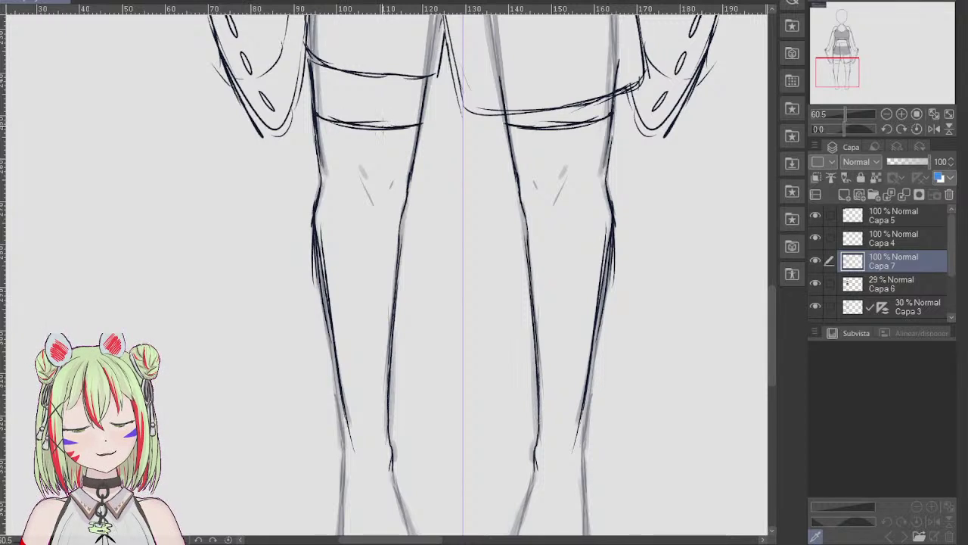
pyautogui.moveTo(349, 127)
pyautogui.mouseDown()
pyautogui.moveTo(312, 103)
pyautogui.moveTo(313, 93)
pyautogui.moveTo(404, 108)
pyautogui.moveTo(422, 123)
pyautogui.moveTo(426, 112)
pyautogui.moveTo(327, 131)
pyautogui.moveTo(413, 132)
pyautogui.mouseUp()
# Outline the ankles and draw ankle-high shoes around the feet with collars, shaped sides and rounded soles
pyautogui.moveTo(848, 72)
pyautogui.mouseDown()
pyautogui.moveTo(857, 34)
pyautogui.moveTo(855, 77)
pyautogui.mouseUp()
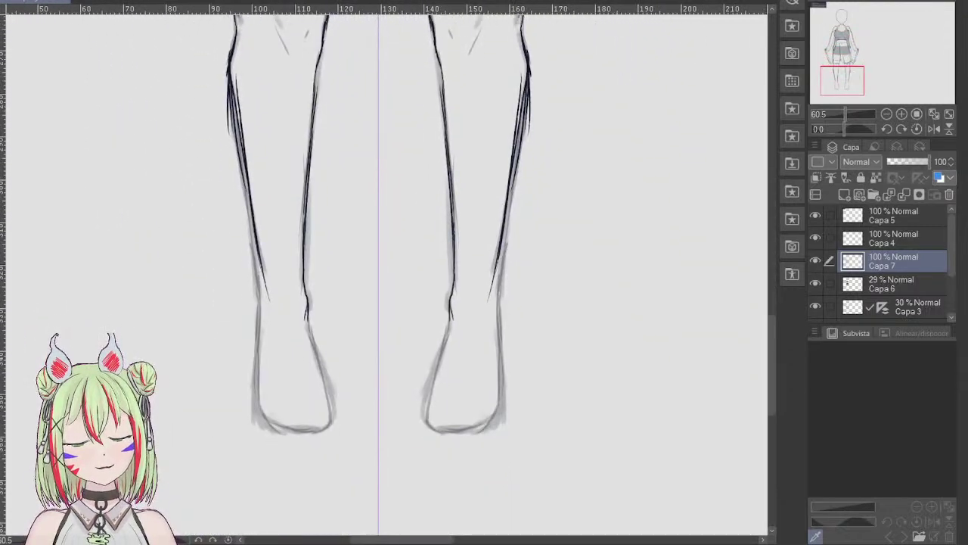
pyautogui.moveTo(252, 243); pyautogui.dragTo(265, 338)
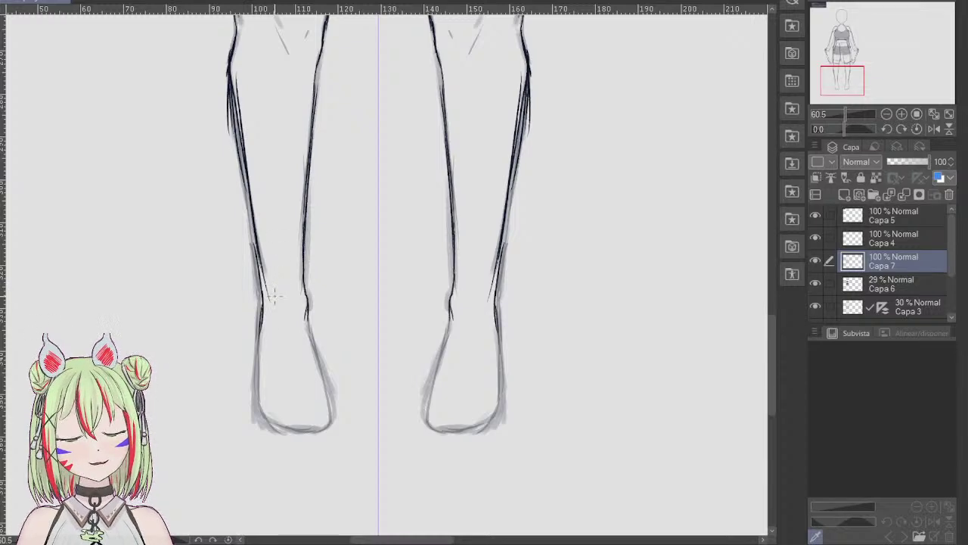
pyautogui.moveTo(269, 292); pyautogui.dragTo(284, 374)
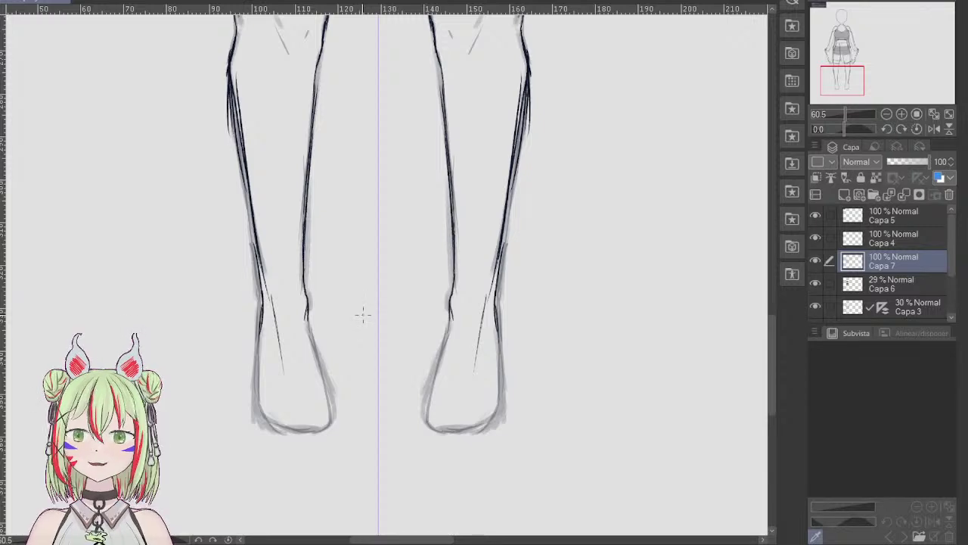
pyautogui.moveTo(269, 306)
pyautogui.mouseDown()
pyautogui.moveTo(286, 274)
pyautogui.moveTo(303, 296)
pyautogui.moveTo(291, 273)
pyautogui.moveTo(268, 274)
pyautogui.moveTo(259, 287)
pyautogui.moveTo(282, 368)
pyautogui.mouseUp()
pyautogui.moveTo(304, 274); pyautogui.dragTo(302, 350)
pyautogui.moveTo(260, 281)
pyautogui.mouseDown()
pyautogui.moveTo(256, 262)
pyautogui.moveTo(259, 376)
pyautogui.mouseUp()
pyautogui.moveTo(304, 281)
pyautogui.mouseDown()
pyautogui.moveTo(319, 323)
pyautogui.moveTo(338, 419)
pyautogui.moveTo(293, 428)
pyautogui.mouseUp()
pyautogui.moveTo(255, 361); pyautogui.dragTo(272, 421)
pyautogui.moveTo(258, 381)
pyautogui.mouseDown()
pyautogui.moveTo(283, 429)
pyautogui.moveTo(337, 428)
pyautogui.moveTo(324, 443)
pyautogui.moveTo(265, 430)
pyautogui.mouseUp()
pyautogui.moveTo(253, 357)
pyautogui.mouseDown()
pyautogui.moveTo(262, 425)
pyautogui.moveTo(292, 446)
pyautogui.moveTo(317, 444)
pyautogui.mouseUp()
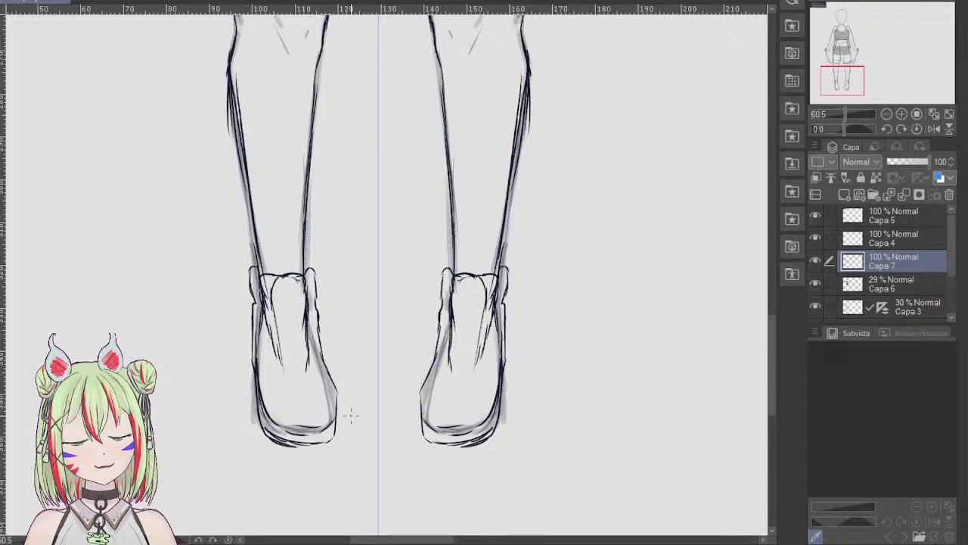
# Draw the shoes' front openings and curved toe seams, and sketch laces up the tongues
pyautogui.moveTo(451, 329); pyautogui.dragTo(443, 389)
pyautogui.moveTo(478, 353)
pyautogui.mouseDown()
pyautogui.moveTo(459, 401)
pyautogui.moveTo(465, 372)
pyautogui.moveTo(476, 370)
pyautogui.moveTo(469, 359)
pyautogui.mouseUp()
pyautogui.moveTo(462, 372)
pyautogui.mouseDown()
pyautogui.moveTo(481, 360)
pyautogui.moveTo(447, 377)
pyautogui.mouseUp()
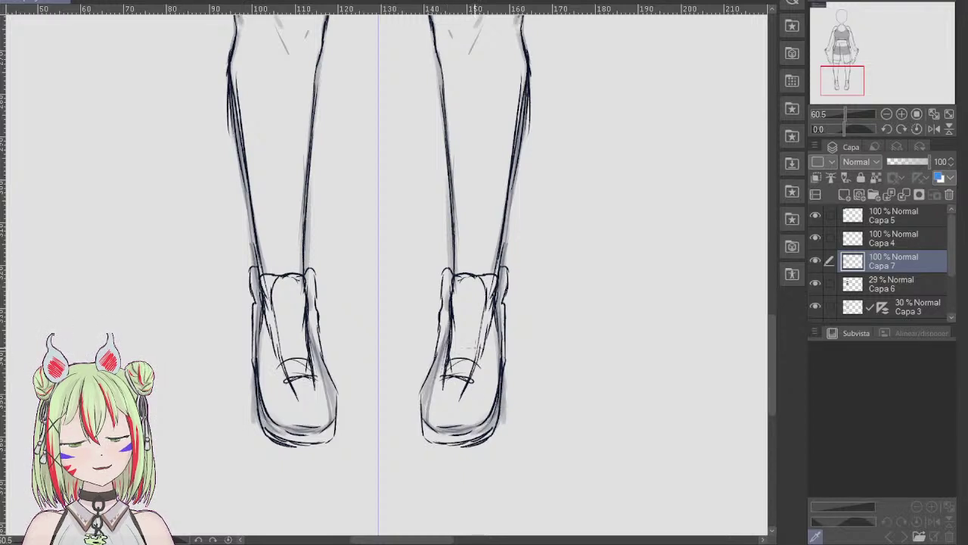
pyautogui.moveTo(452, 344)
pyautogui.mouseDown()
pyautogui.moveTo(487, 328)
pyautogui.moveTo(495, 313)
pyautogui.moveTo(491, 292)
pyautogui.moveTo(446, 292)
pyautogui.moveTo(452, 298)
pyautogui.moveTo(458, 273)
pyautogui.moveTo(492, 301)
pyautogui.moveTo(493, 278)
pyautogui.moveTo(456, 292)
pyautogui.mouseUp()
pyautogui.moveTo(475, 280)
pyautogui.mouseDown()
pyautogui.moveTo(451, 316)
pyautogui.moveTo(464, 325)
pyautogui.mouseUp()
pyautogui.moveTo(466, 301); pyautogui.dragTo(456, 358)
pyautogui.moveTo(475, 290); pyautogui.dragTo(470, 371)
# Add narrow oval eyelets along the top's armholes and the sleeve openings, and erase the stray strokes where they meet
pyautogui.moveTo(845, 116); pyautogui.dragTo(838, 119)
pyautogui.moveTo(872, 63); pyautogui.dragTo(871, 32)
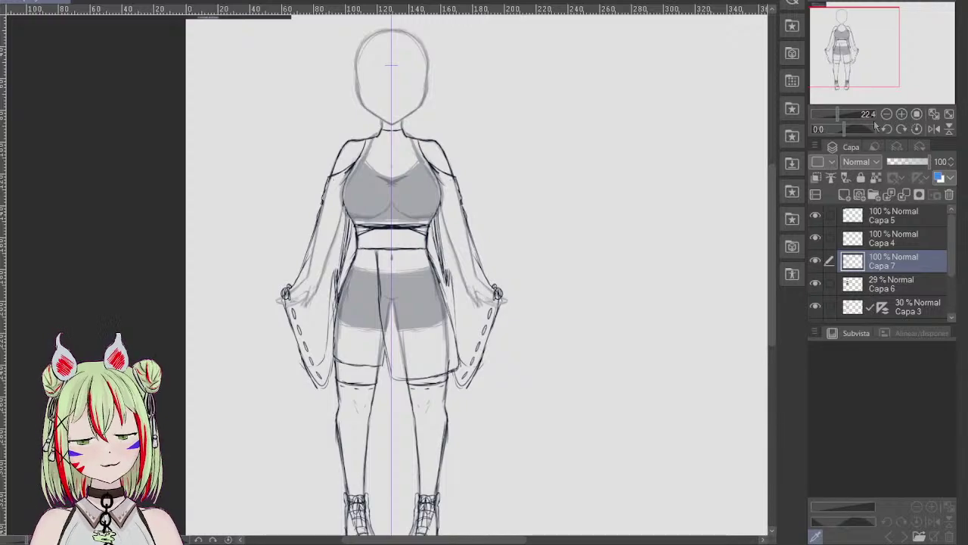
pyautogui.moveTo(838, 115); pyautogui.dragTo(842, 35)
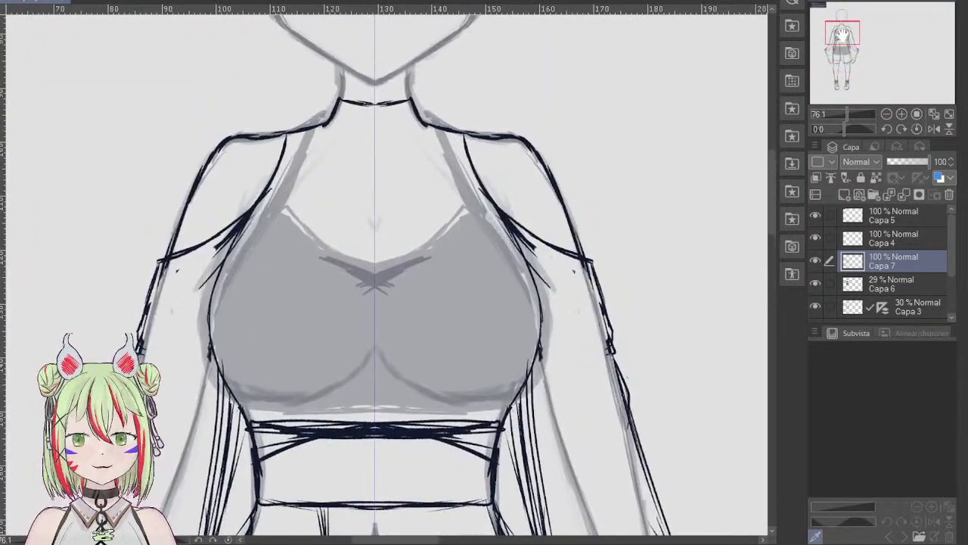
pyautogui.moveTo(459, 164)
pyautogui.mouseDown()
pyautogui.moveTo(452, 140)
pyautogui.moveTo(484, 218)
pyautogui.mouseUp()
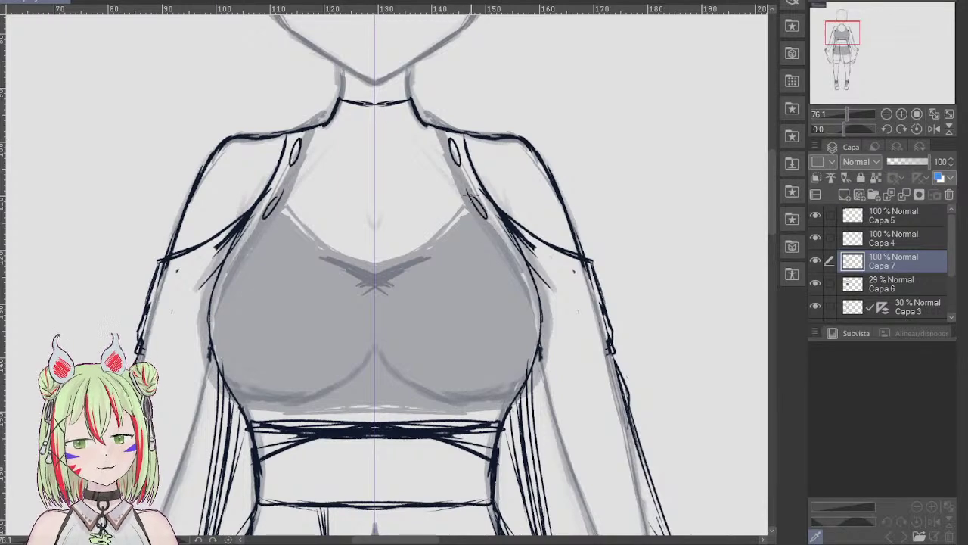
pyautogui.moveTo(545, 265); pyautogui.dragTo(590, 286)
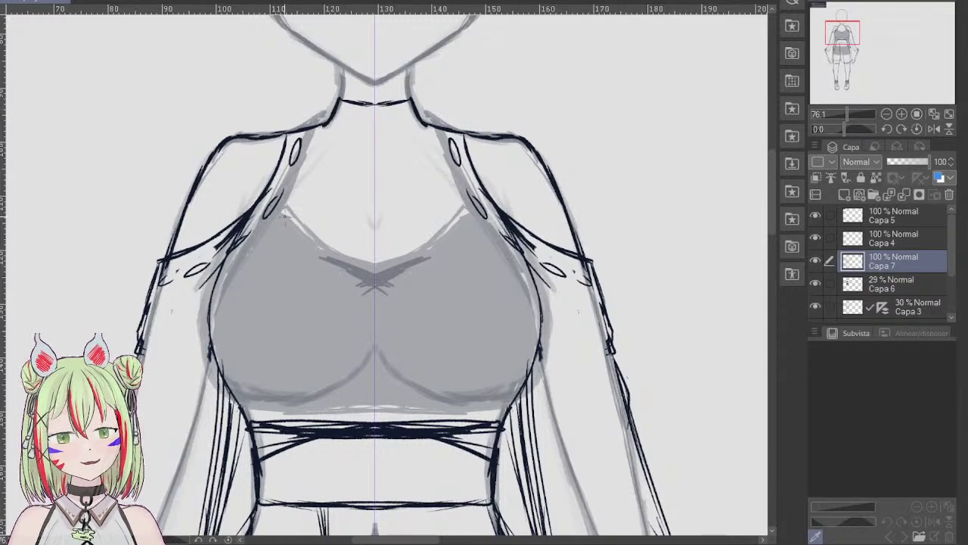
pyautogui.moveTo(248, 221)
pyautogui.mouseDown()
pyautogui.moveTo(218, 250)
pyautogui.moveTo(230, 240)
pyautogui.mouseUp()
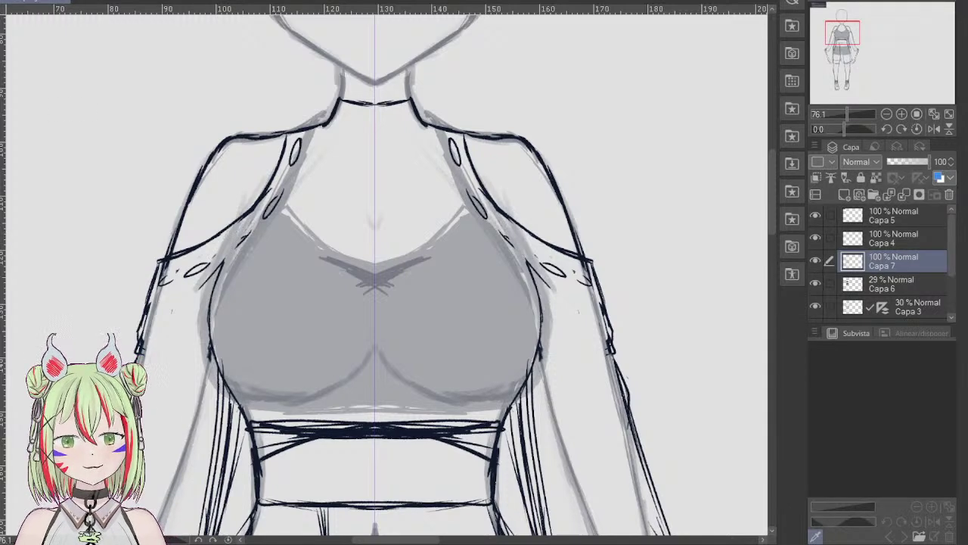
# Add oval eyelets midway along both armholes and draw a double-lined diamond cutout at the centre of the upper chest
pyautogui.moveTo(245, 226); pyautogui.dragTo(252, 223)
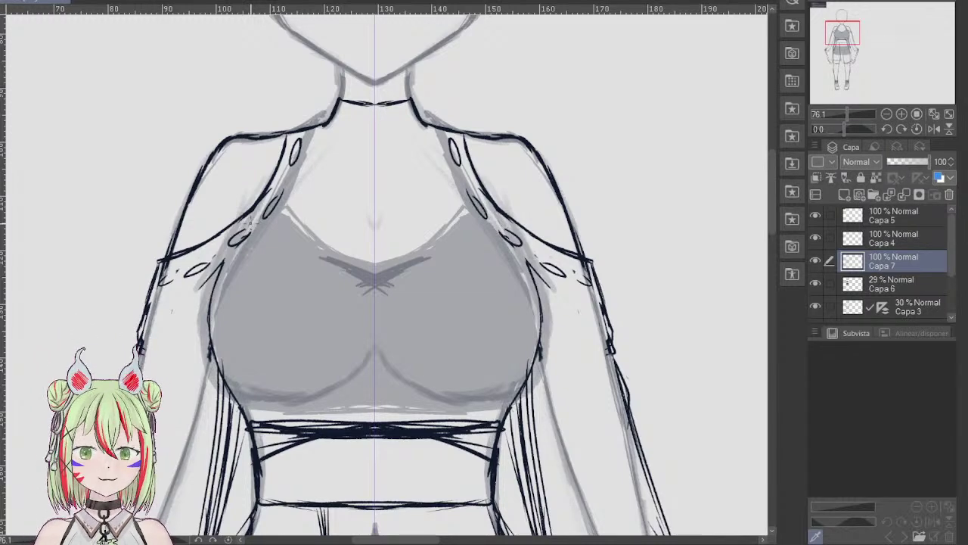
pyautogui.click(841, 28)
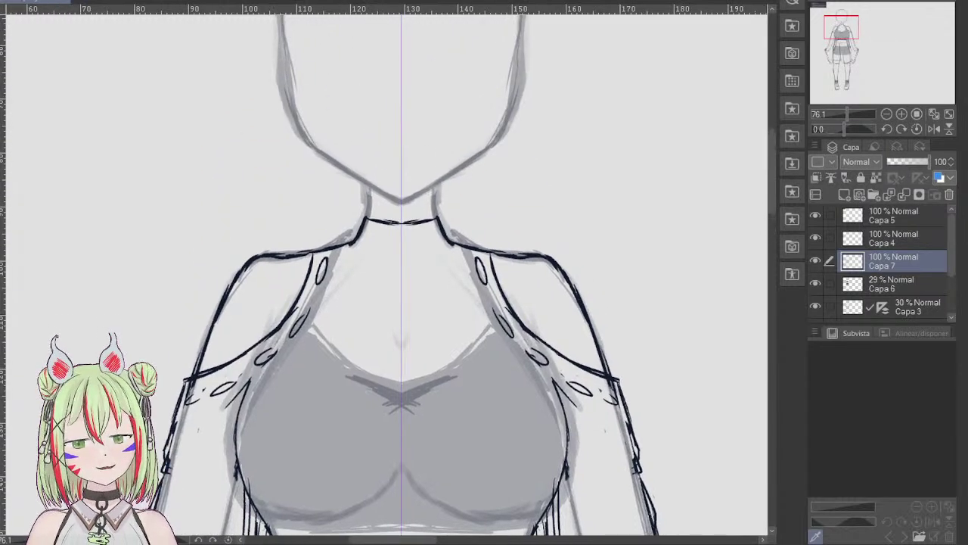
pyautogui.moveTo(395, 256)
pyautogui.mouseDown()
pyautogui.moveTo(367, 284)
pyautogui.moveTo(370, 306)
pyautogui.moveTo(403, 344)
pyautogui.mouseUp()
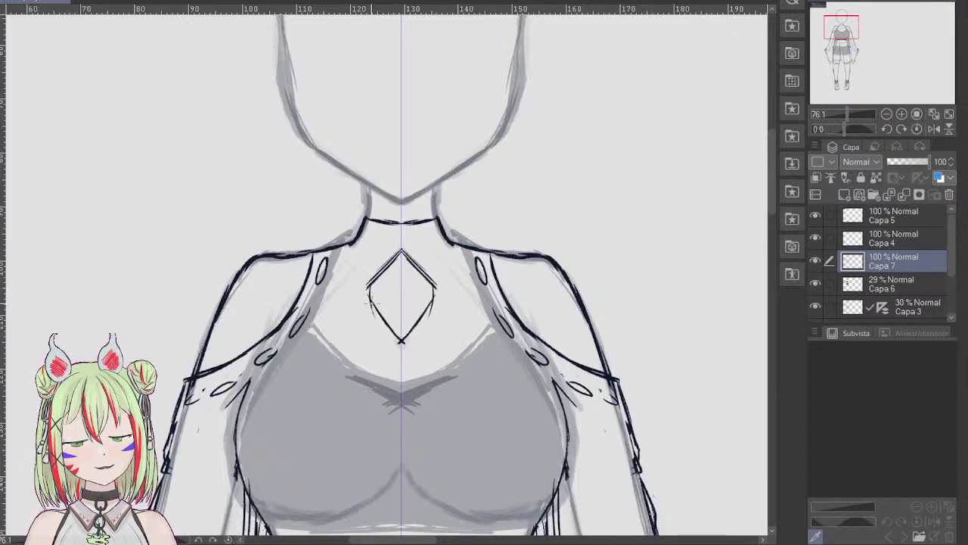
pyautogui.moveTo(371, 301)
pyautogui.mouseDown()
pyautogui.moveTo(400, 252)
pyautogui.moveTo(368, 282)
pyautogui.moveTo(403, 351)
pyautogui.moveTo(369, 281)
pyautogui.mouseUp()
# Ink the neck sides and trace the face outline from the pointed chin along the jaw up both cheeks
pyautogui.moveTo(846, 113)
pyautogui.mouseDown()
pyautogui.moveTo(836, 114)
pyautogui.moveTo(845, 109)
pyautogui.mouseUp()
pyautogui.moveTo(849, 26); pyautogui.dragTo(848, 20)
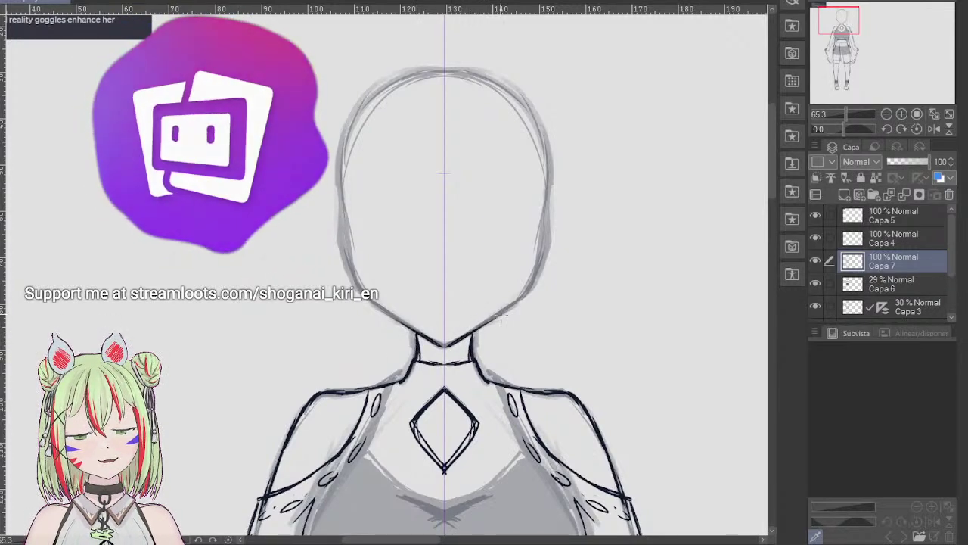
pyautogui.moveTo(493, 317)
pyautogui.mouseDown()
pyautogui.moveTo(524, 294)
pyautogui.moveTo(546, 224)
pyautogui.mouseUp()
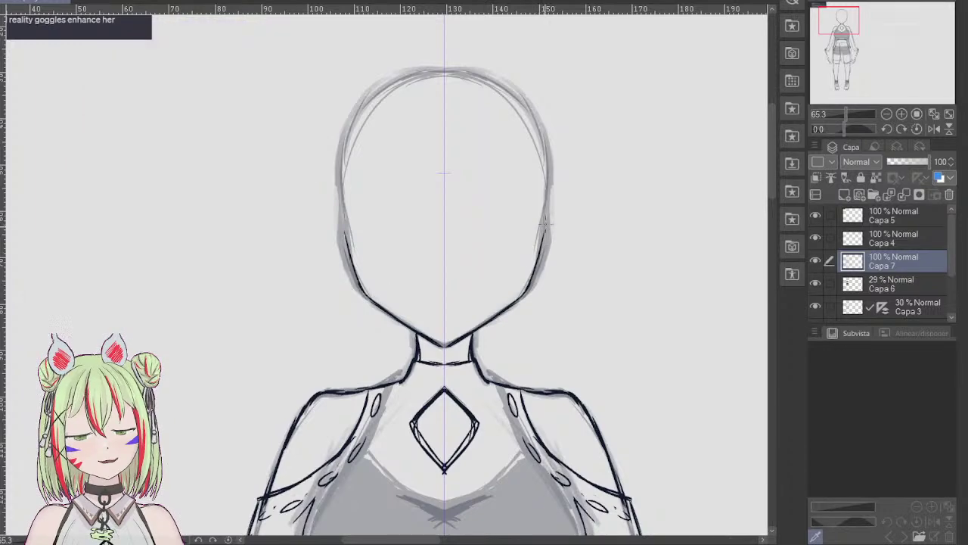
pyautogui.moveTo(349, 250); pyautogui.dragTo(339, 189)
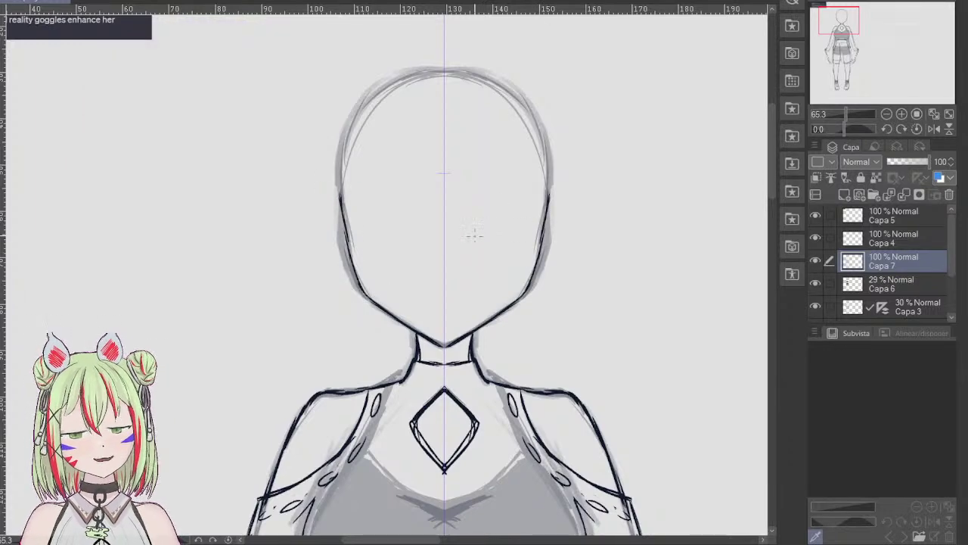
pyautogui.click(849, 113)
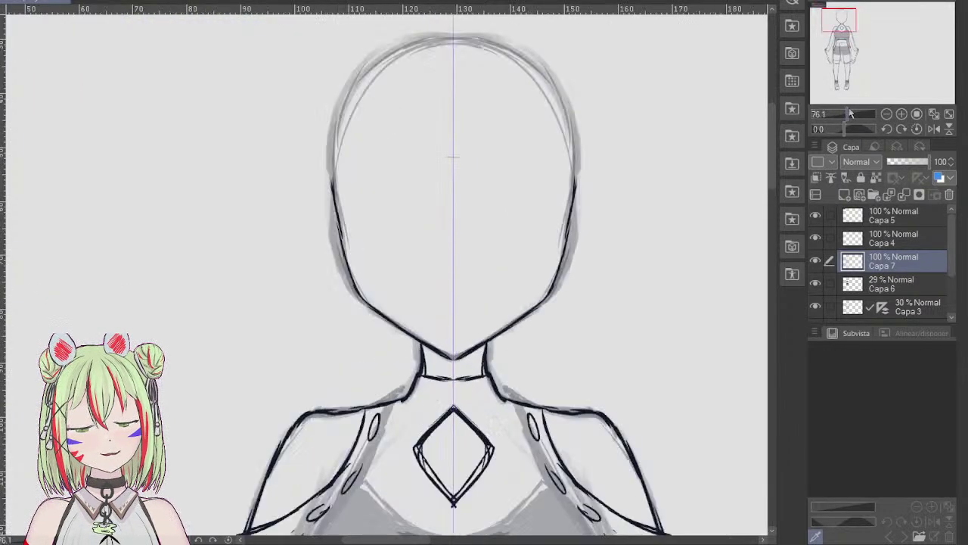
pyautogui.click(849, 113)
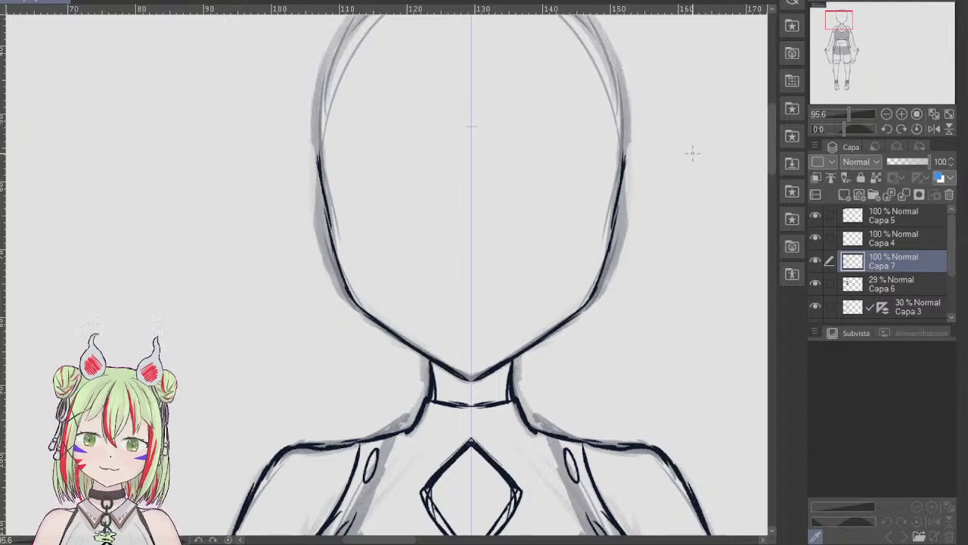
# Draw rounded bear-like ears on both upper sides of the head
pyautogui.click(840, 15)
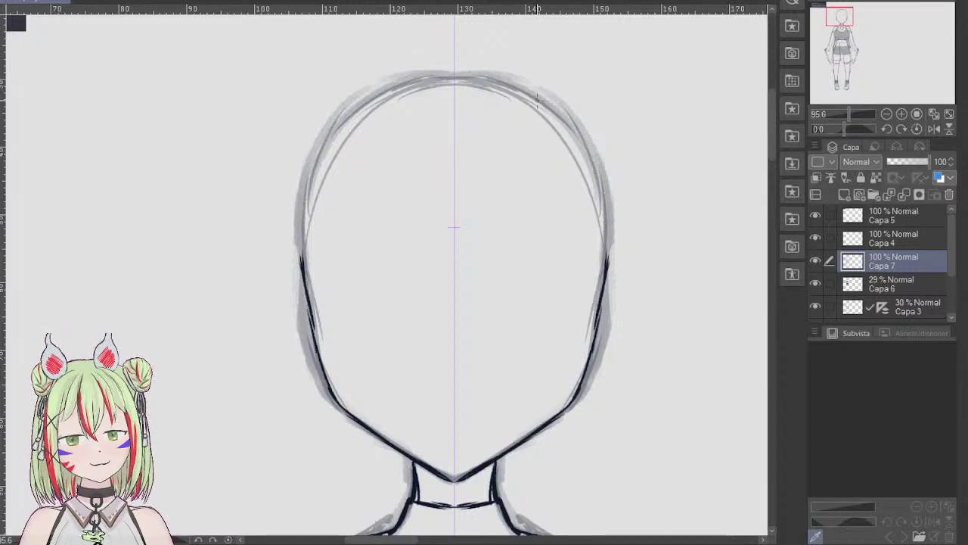
pyautogui.moveTo(536, 99)
pyautogui.mouseDown()
pyautogui.moveTo(550, 70)
pyautogui.moveTo(612, 86)
pyautogui.mouseUp()
pyautogui.moveTo(594, 149)
pyautogui.mouseDown()
pyautogui.moveTo(619, 124)
pyautogui.moveTo(562, 68)
pyautogui.moveTo(542, 71)
pyautogui.moveTo(548, 80)
pyautogui.moveTo(543, 66)
pyautogui.moveTo(560, 54)
pyautogui.moveTo(605, 66)
pyautogui.moveTo(631, 92)
pyautogui.moveTo(590, 154)
pyautogui.moveTo(605, 146)
pyautogui.moveTo(627, 86)
pyautogui.moveTo(612, 68)
pyautogui.moveTo(555, 74)
pyautogui.moveTo(532, 92)
pyautogui.moveTo(540, 71)
pyautogui.moveTo(611, 133)
pyautogui.mouseUp()
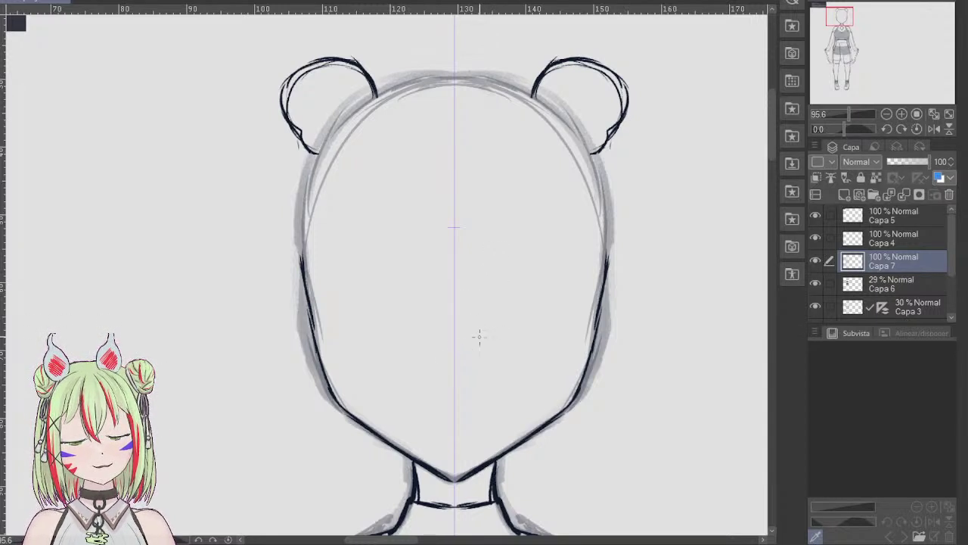
pyautogui.click(454, 353)
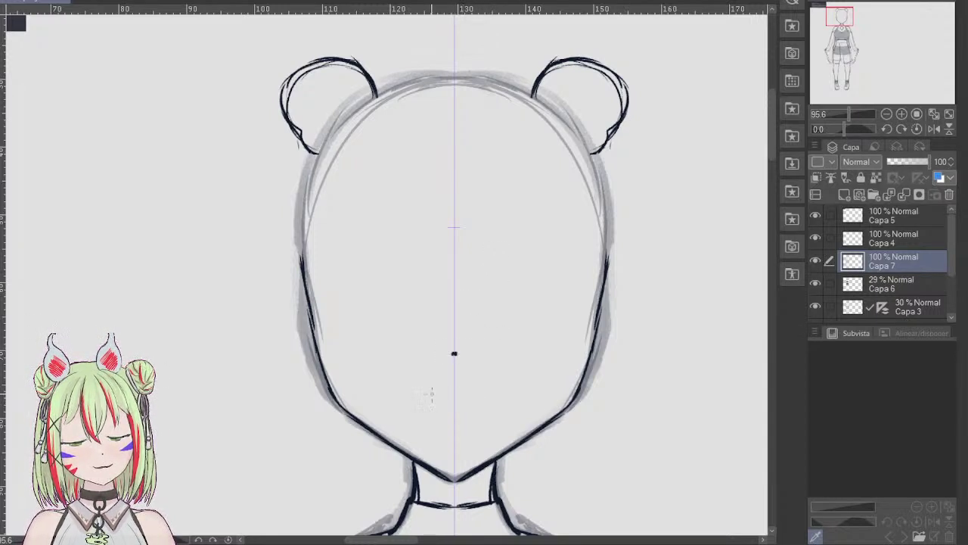
pyautogui.moveTo(441, 390)
pyautogui.mouseDown()
pyautogui.moveTo(416, 397)
pyautogui.moveTo(496, 391)
pyautogui.moveTo(429, 393)
pyautogui.moveTo(426, 385)
pyautogui.moveTo(412, 399)
pyautogui.moveTo(419, 420)
pyautogui.moveTo(455, 438)
pyautogui.moveTo(397, 405)
pyautogui.moveTo(406, 404)
pyautogui.moveTo(424, 431)
pyautogui.mouseUp()
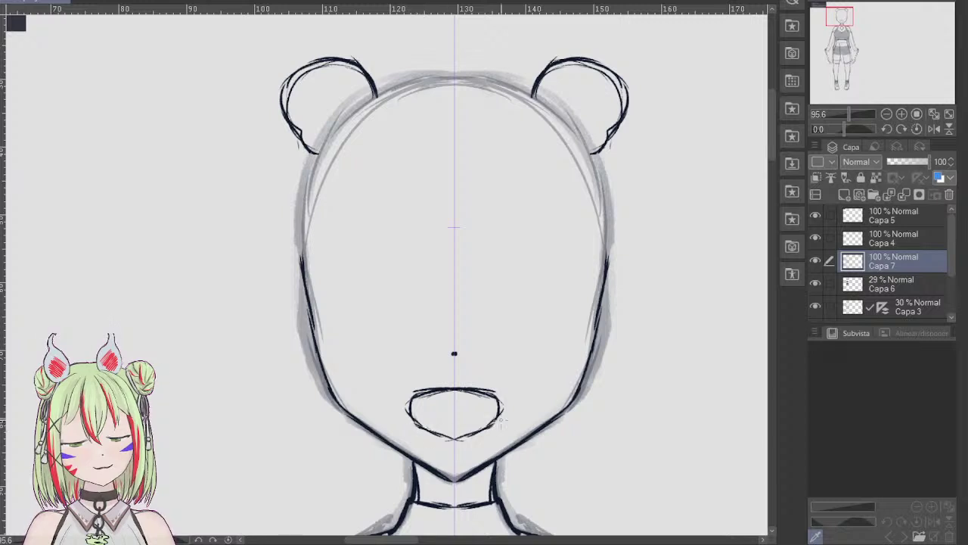
pyautogui.hotkey('ctrl', 'z')
pyautogui.hotkey('ctrl', 'z')
pyautogui.hotkey('ctrl', 'z')
pyautogui.hotkey('ctrl', 'z')
pyautogui.hotkey('ctrl', 'z')
pyautogui.hotkey('ctrl', 'z')
pyautogui.hotkey('ctrl', 'z')
pyautogui.hotkey('ctrl', 'z')
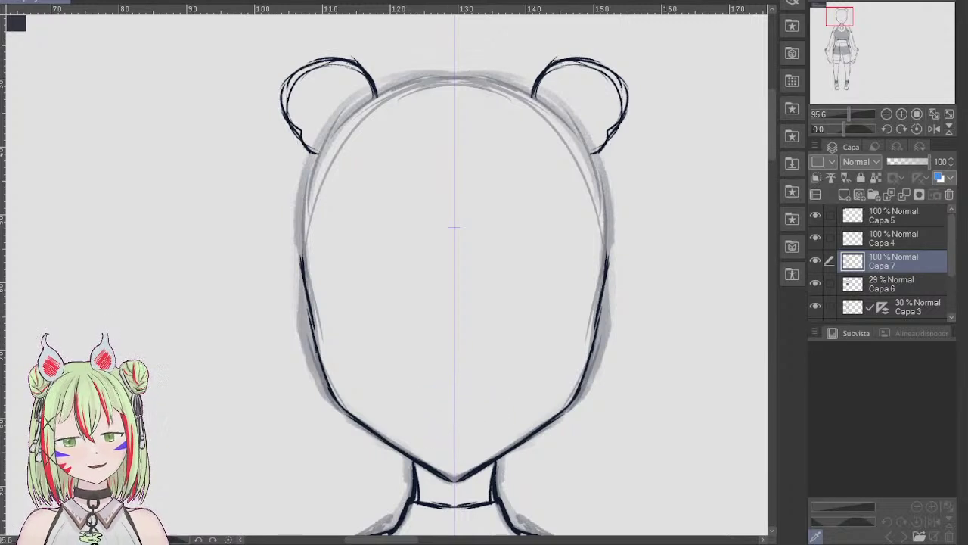
pyautogui.hotkey('ctrl', 'y')
pyautogui.hotkey('ctrl', 'y')
pyautogui.hotkey('ctrl', 'y')
pyautogui.hotkey('ctrl', 'y')
pyautogui.hotkey('ctrl', 'y')
pyautogui.hotkey('ctrl', 'y')
pyautogui.hotkey('ctrl', 'y')
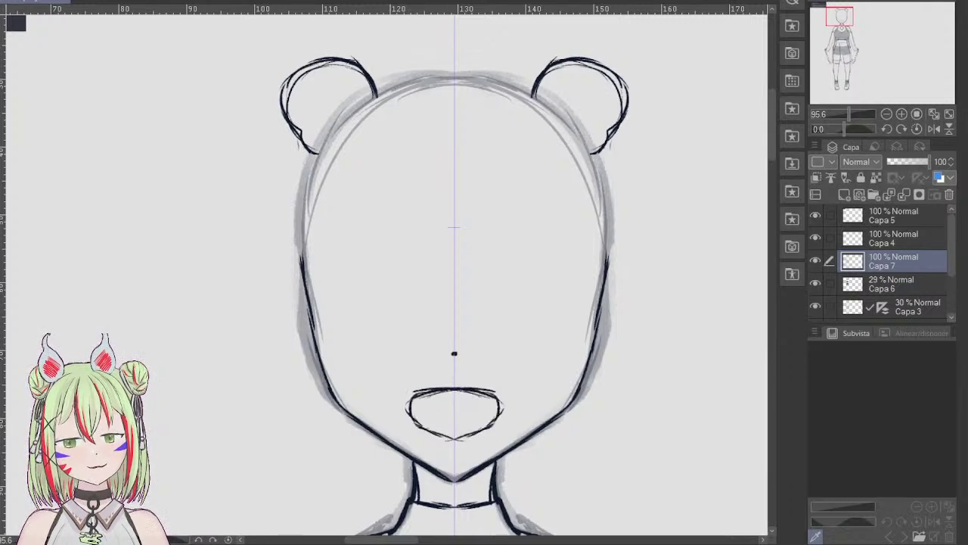
pyautogui.hotkey('ctrl', 'z')
pyautogui.hotkey('ctrl', 'z')
pyautogui.hotkey('ctrl', 'z')
pyautogui.hotkey('ctrl', 'z')
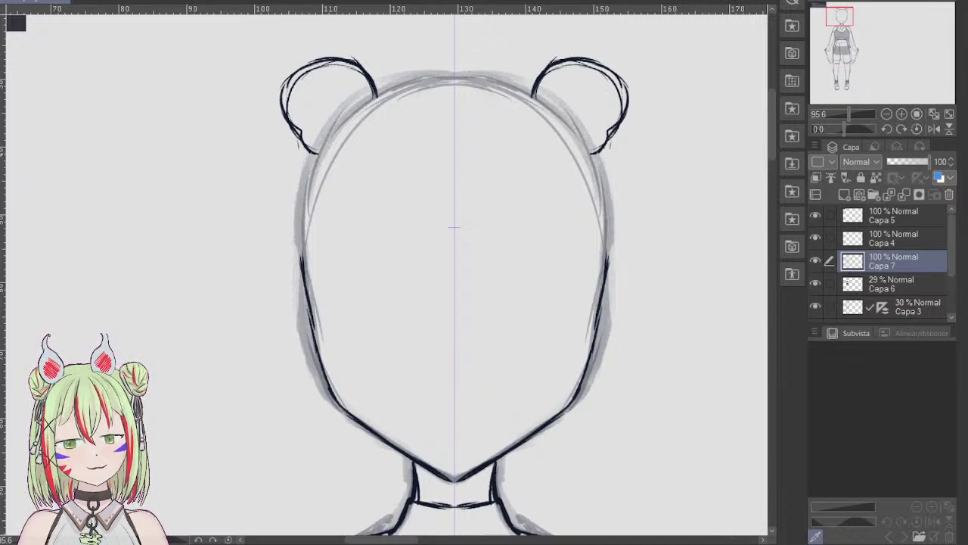
# Draw a small nose dot, a gentle curved smile and arched upper eyelid lines on the face
pyautogui.click(453, 349)
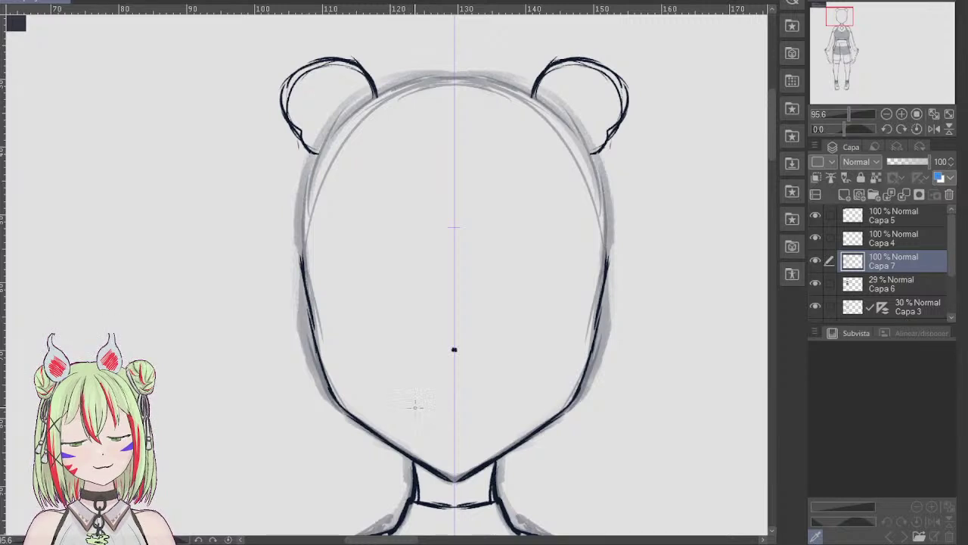
pyautogui.moveTo(415, 407)
pyautogui.mouseDown()
pyautogui.moveTo(451, 414)
pyautogui.moveTo(415, 407)
pyautogui.mouseUp()
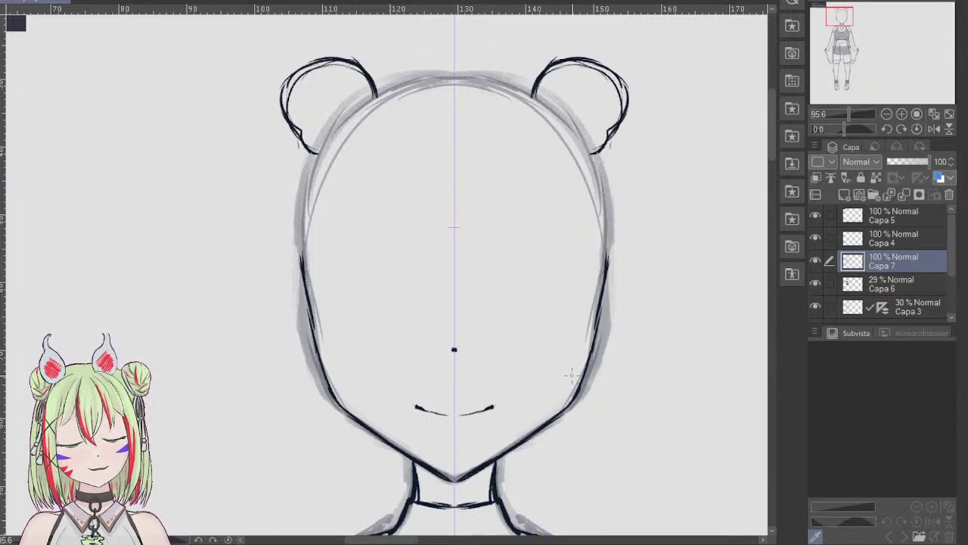
pyautogui.moveTo(491, 301)
pyautogui.mouseDown()
pyautogui.moveTo(542, 296)
pyautogui.moveTo(567, 306)
pyautogui.mouseUp()
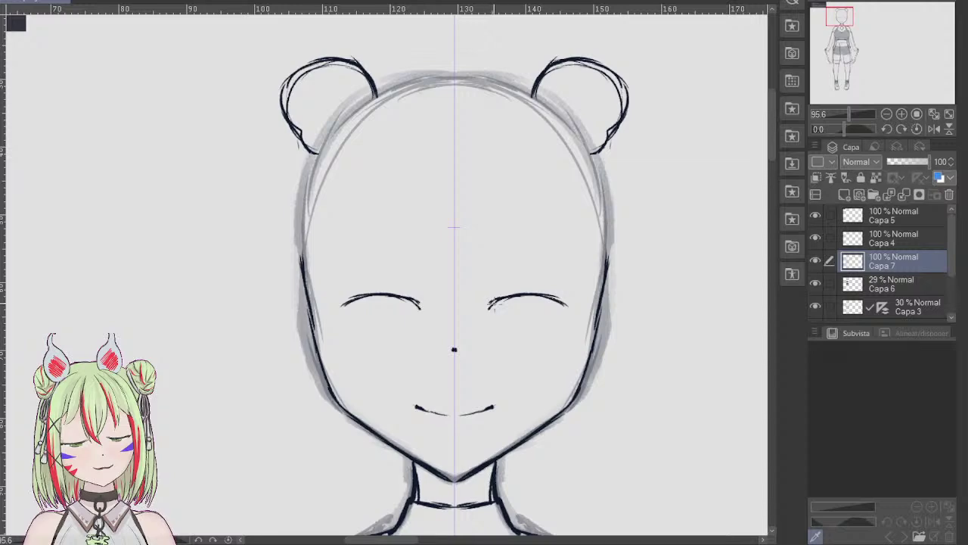
# Thicken the upper eyelid lines and add pointed lashes at the outer corners, a short downward flick and inner-corner lashes
pyautogui.moveTo(849, 114); pyautogui.dragTo(859, 114)
pyautogui.moveTo(839, 18); pyautogui.dragTo(843, 31)
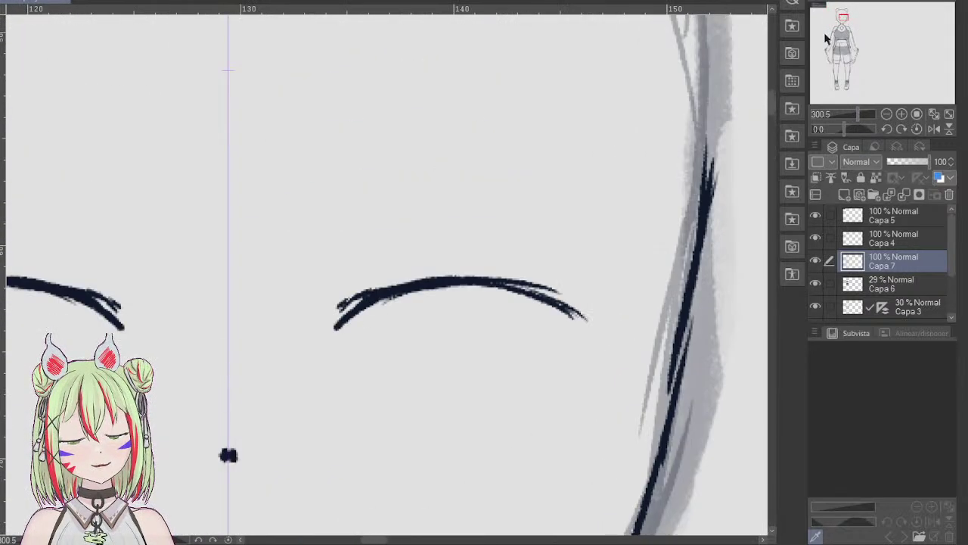
pyautogui.moveTo(447, 283)
pyautogui.mouseDown()
pyautogui.moveTo(528, 292)
pyautogui.moveTo(496, 289)
pyautogui.moveTo(591, 325)
pyautogui.moveTo(573, 307)
pyautogui.moveTo(623, 320)
pyautogui.mouseUp()
pyautogui.moveTo(571, 311)
pyautogui.mouseDown()
pyautogui.moveTo(594, 322)
pyautogui.moveTo(635, 315)
pyautogui.mouseUp()
pyautogui.moveTo(552, 299)
pyautogui.mouseDown()
pyautogui.moveTo(636, 312)
pyautogui.moveTo(610, 293)
pyautogui.moveTo(512, 289)
pyautogui.moveTo(607, 288)
pyautogui.moveTo(493, 276)
pyautogui.moveTo(565, 288)
pyautogui.mouseUp()
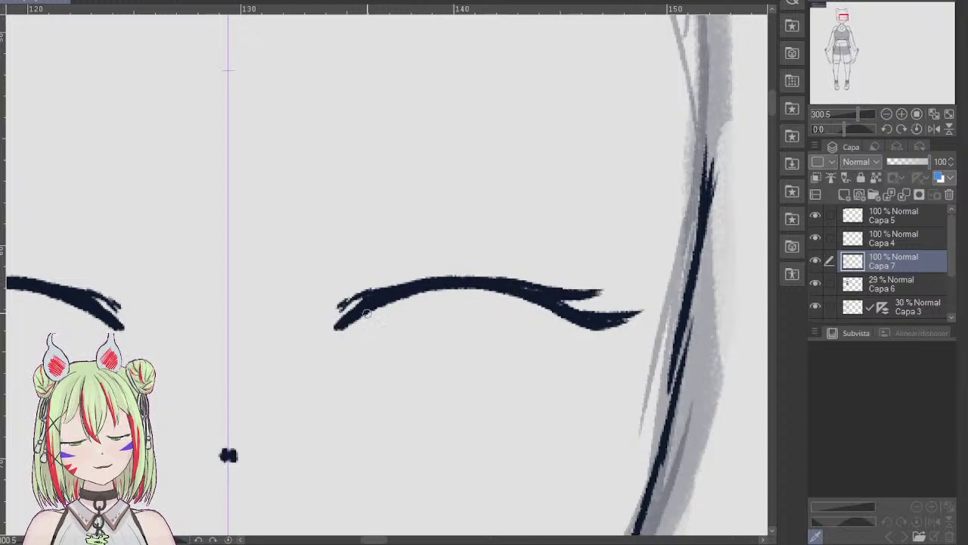
pyautogui.moveTo(366, 311)
pyautogui.mouseDown()
pyautogui.moveTo(580, 325)
pyautogui.moveTo(602, 345)
pyautogui.moveTo(575, 370)
pyautogui.mouseUp()
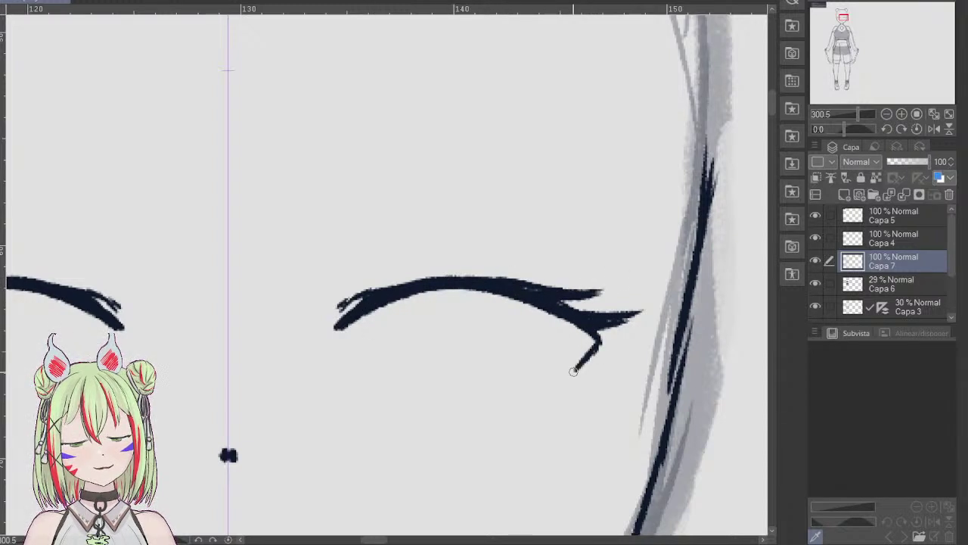
pyautogui.moveTo(590, 331)
pyautogui.mouseDown()
pyautogui.moveTo(628, 335)
pyautogui.moveTo(592, 354)
pyautogui.moveTo(636, 321)
pyautogui.mouseUp()
pyautogui.moveTo(571, 306)
pyautogui.mouseDown()
pyautogui.moveTo(622, 298)
pyautogui.moveTo(591, 311)
pyautogui.moveTo(533, 300)
pyautogui.moveTo(579, 279)
pyautogui.moveTo(523, 287)
pyautogui.mouseUp()
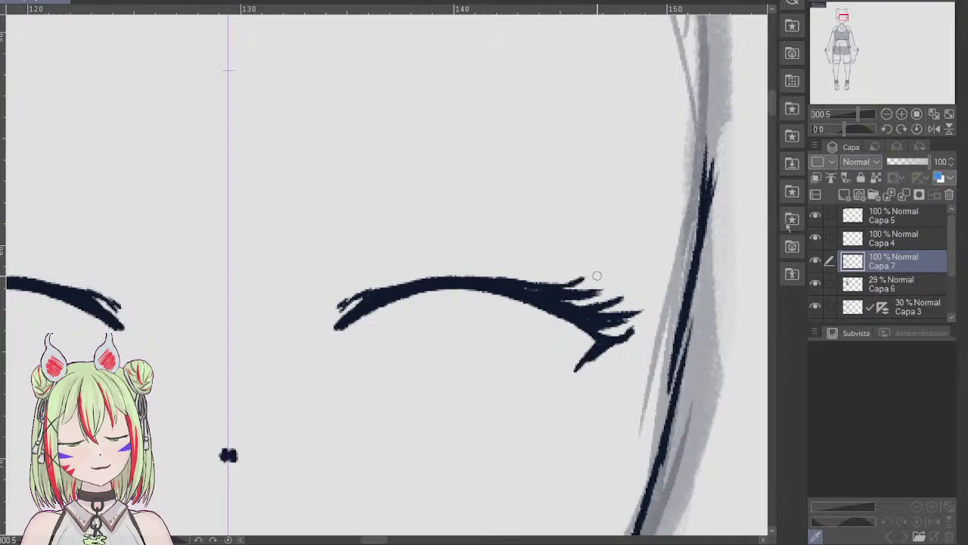
pyautogui.moveTo(857, 113); pyautogui.dragTo(852, 112)
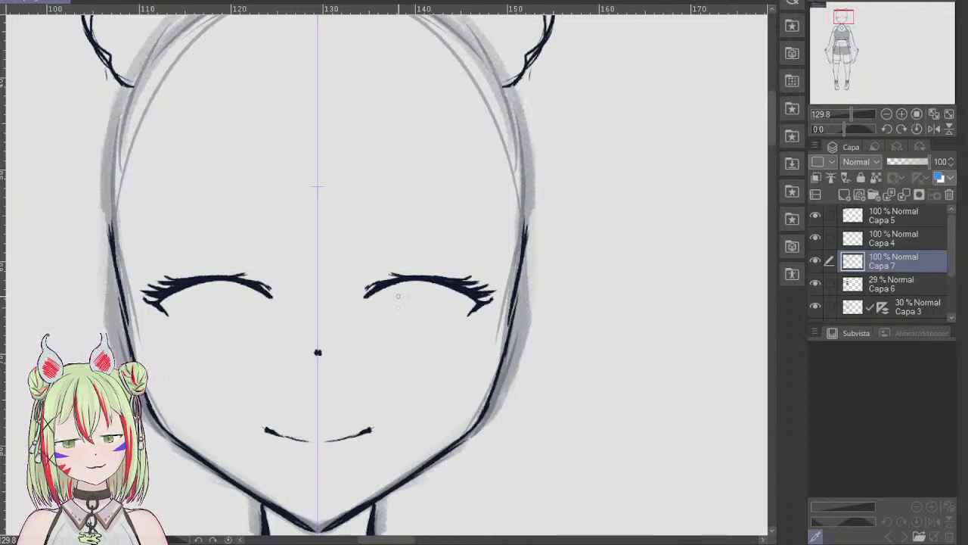
pyautogui.moveTo(362, 288); pyautogui.dragTo(395, 275)
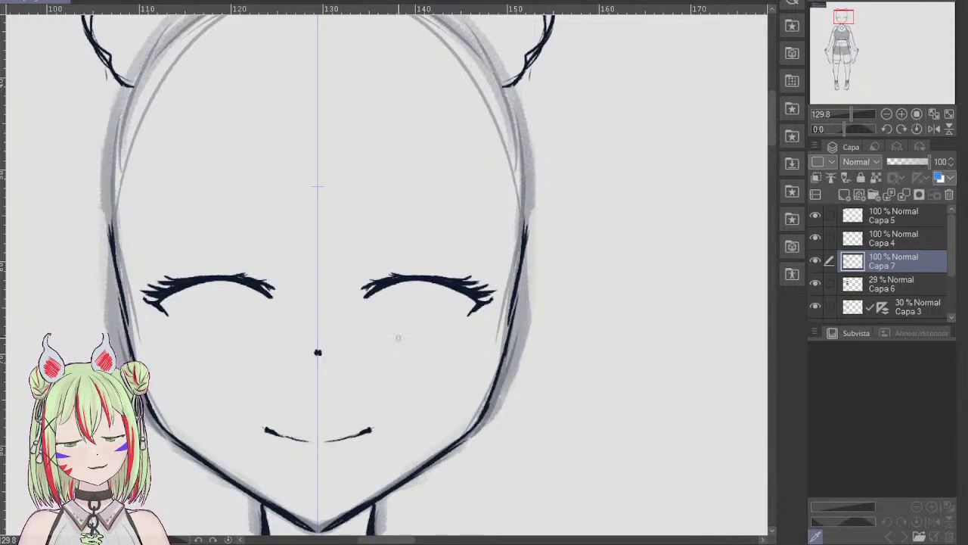
# Sketch thin lower lid lines and round irises with narrow oval pupils in both eyes
pyautogui.moveTo(383, 328)
pyautogui.mouseDown()
pyautogui.moveTo(452, 329)
pyautogui.moveTo(443, 329)
pyautogui.mouseUp()
pyautogui.moveTo(404, 284); pyautogui.dragTo(396, 317)
pyautogui.moveTo(401, 283)
pyautogui.mouseDown()
pyautogui.moveTo(406, 319)
pyautogui.moveTo(435, 321)
pyautogui.mouseUp()
pyautogui.moveTo(437, 282)
pyautogui.mouseDown()
pyautogui.moveTo(446, 311)
pyautogui.moveTo(418, 326)
pyautogui.moveTo(423, 280)
pyautogui.moveTo(410, 279)
pyautogui.moveTo(441, 318)
pyautogui.mouseUp()
pyautogui.moveTo(443, 288)
pyautogui.mouseDown()
pyautogui.moveTo(447, 308)
pyautogui.moveTo(429, 328)
pyautogui.mouseUp()
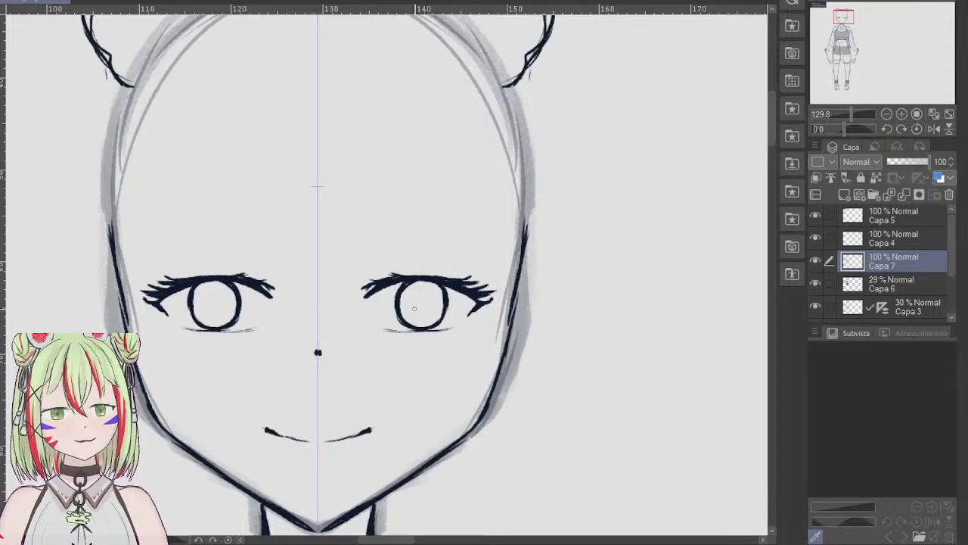
pyautogui.moveTo(420, 293)
pyautogui.mouseDown()
pyautogui.moveTo(421, 309)
pyautogui.moveTo(436, 275)
pyautogui.moveTo(454, 279)
pyautogui.mouseUp()
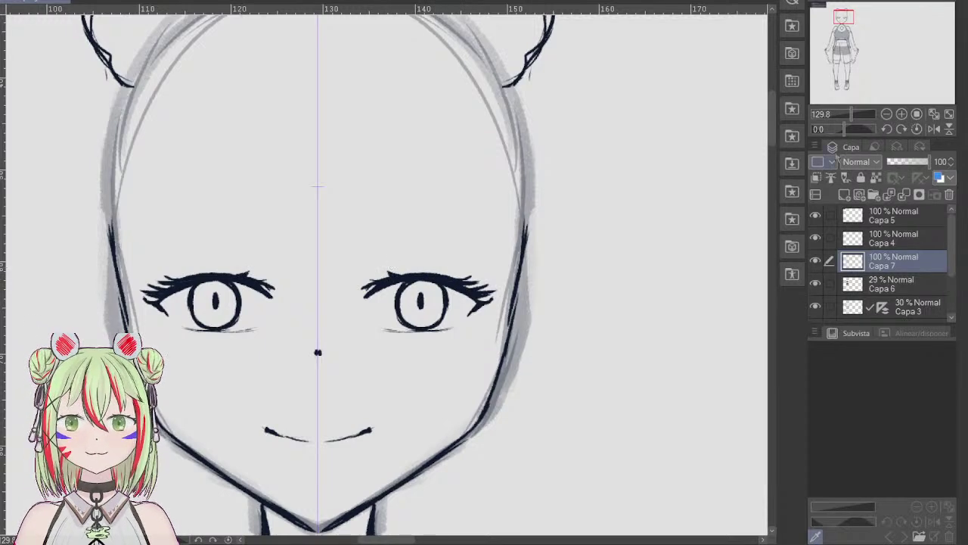
# Clear the irises and lower lids, smooth the upper lash lines and shorten the flicks at the outer corners
pyautogui.moveTo(863, 118); pyautogui.dragTo(848, 112)
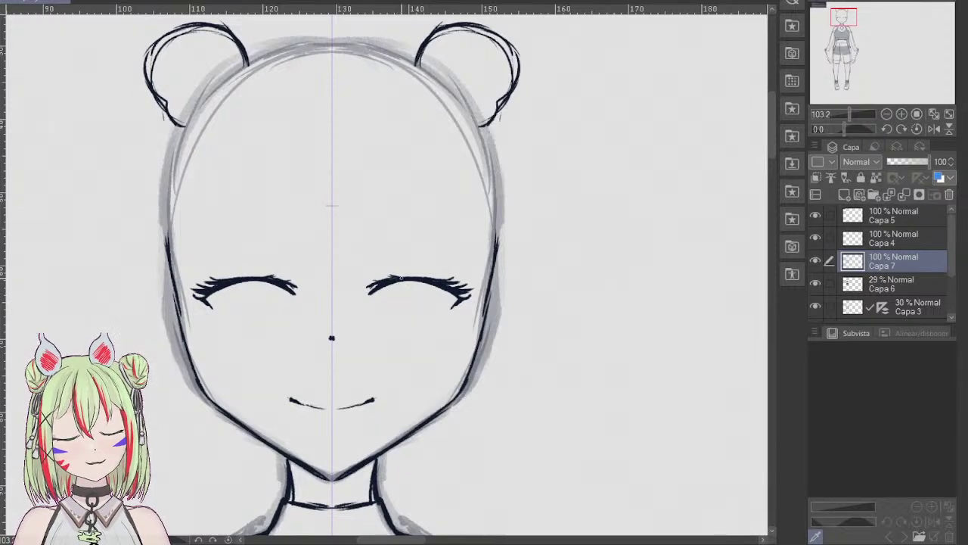
pyautogui.moveTo(392, 277); pyautogui.dragTo(446, 283)
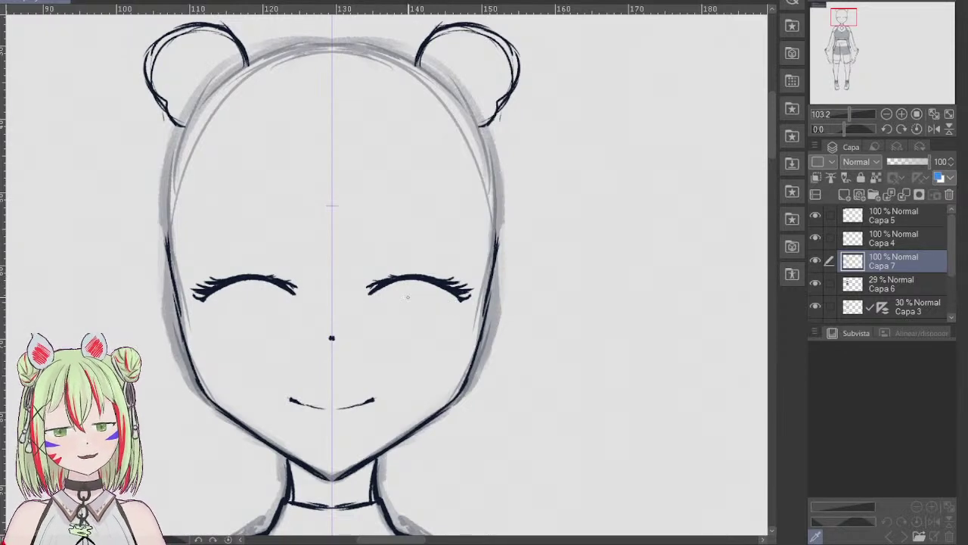
pyautogui.moveTo(413, 280)
pyautogui.mouseDown()
pyautogui.moveTo(397, 294)
pyautogui.moveTo(423, 309)
pyautogui.moveTo(418, 281)
pyautogui.moveTo(430, 306)
pyautogui.moveTo(424, 316)
pyautogui.moveTo(398, 307)
pyautogui.moveTo(407, 280)
pyautogui.moveTo(407, 314)
pyautogui.moveTo(424, 312)
pyautogui.moveTo(409, 310)
pyautogui.moveTo(421, 291)
pyautogui.mouseUp()
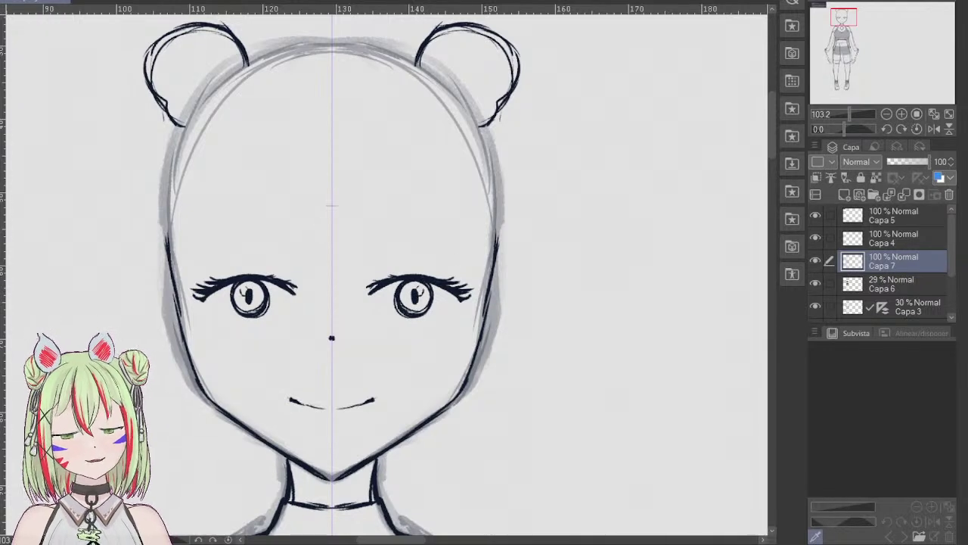
pyautogui.hotkey('ctrl', 'z')
pyautogui.hotkey('ctrl', 'z')
pyautogui.hotkey('ctrl', 'z')
pyautogui.hotkey('ctrl', 'z')
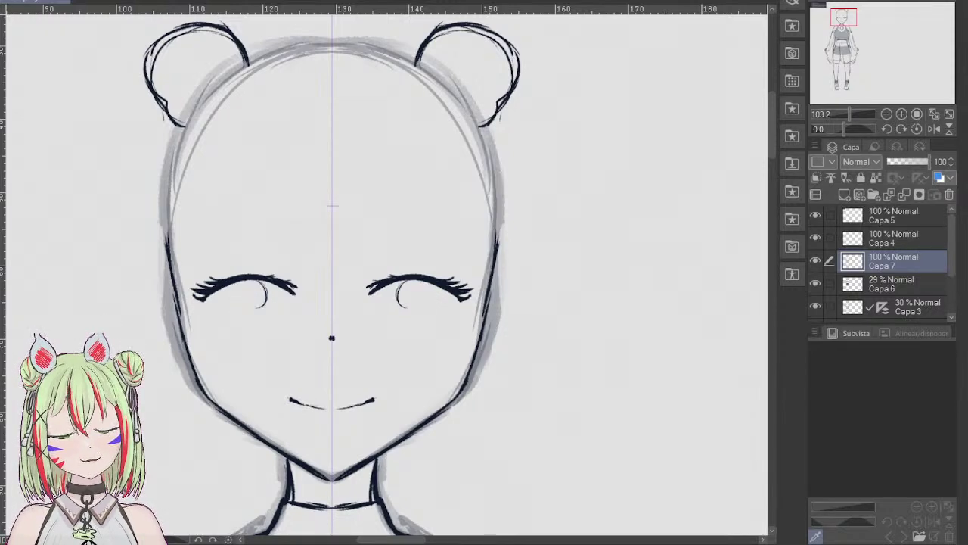
pyautogui.hotkey('ctrl', 'z')
# Draw lower lids and scalloped irises with detailed pupils in both eyes, move the nose dot lower and round the chin tip
pyautogui.moveTo(393, 283)
pyautogui.mouseDown()
pyautogui.moveTo(397, 311)
pyautogui.moveTo(415, 314)
pyautogui.moveTo(391, 296)
pyautogui.moveTo(408, 304)
pyautogui.moveTo(416, 295)
pyautogui.moveTo(395, 324)
pyautogui.moveTo(448, 316)
pyautogui.moveTo(416, 325)
pyautogui.moveTo(463, 301)
pyautogui.mouseUp()
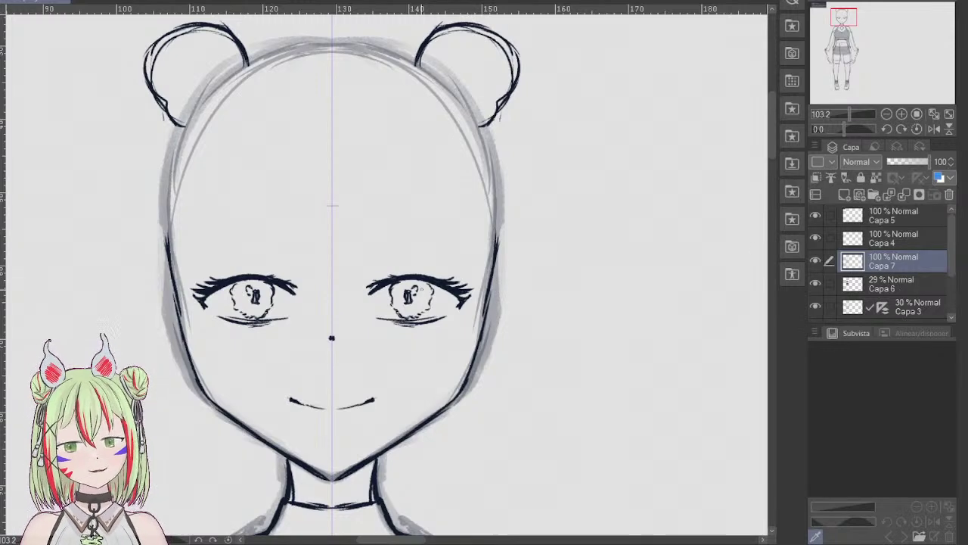
pyautogui.moveTo(430, 283)
pyautogui.mouseDown()
pyautogui.moveTo(425, 313)
pyautogui.moveTo(410, 317)
pyautogui.mouseUp()
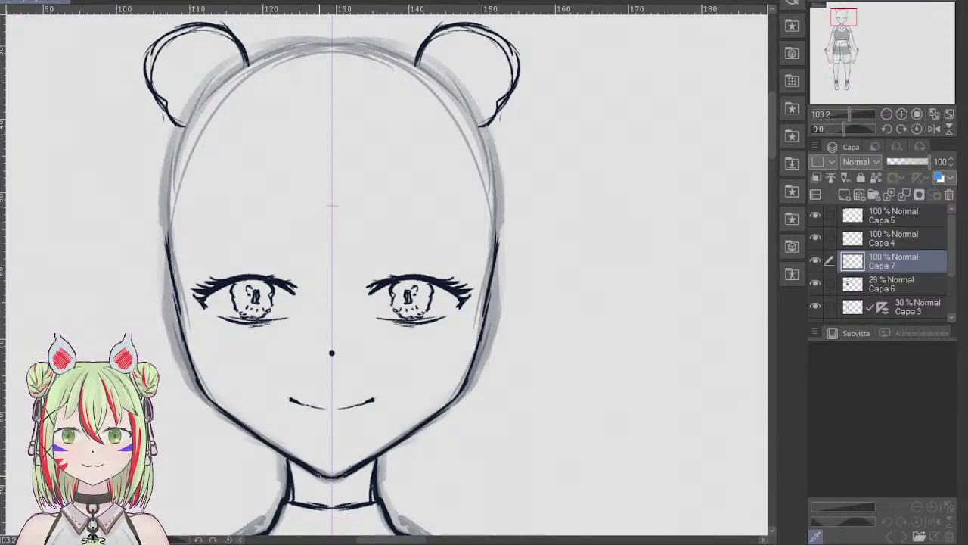
pyautogui.moveTo(335, 478); pyautogui.dragTo(360, 470)
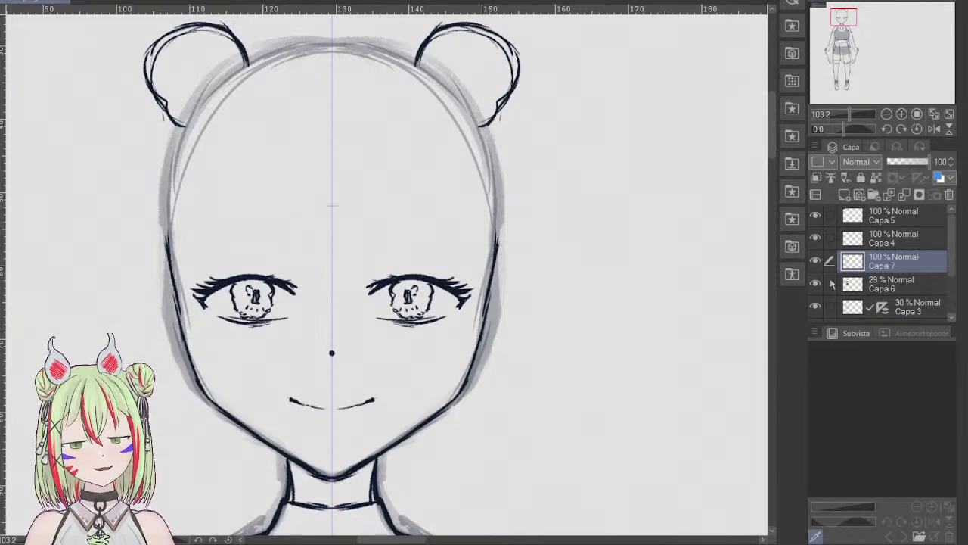
# Add a new layer for the hair, hide the Capa 6 head guide and sketch a curved, arched hairline across the forehead
pyautogui.click(844, 194)
pyautogui.click(815, 307)
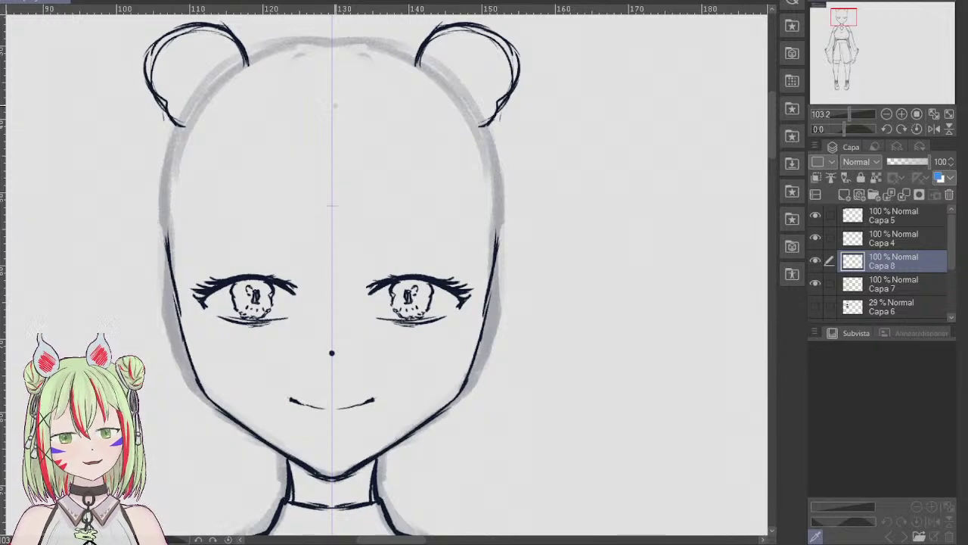
pyautogui.moveTo(332, 99); pyautogui.dragTo(401, 137)
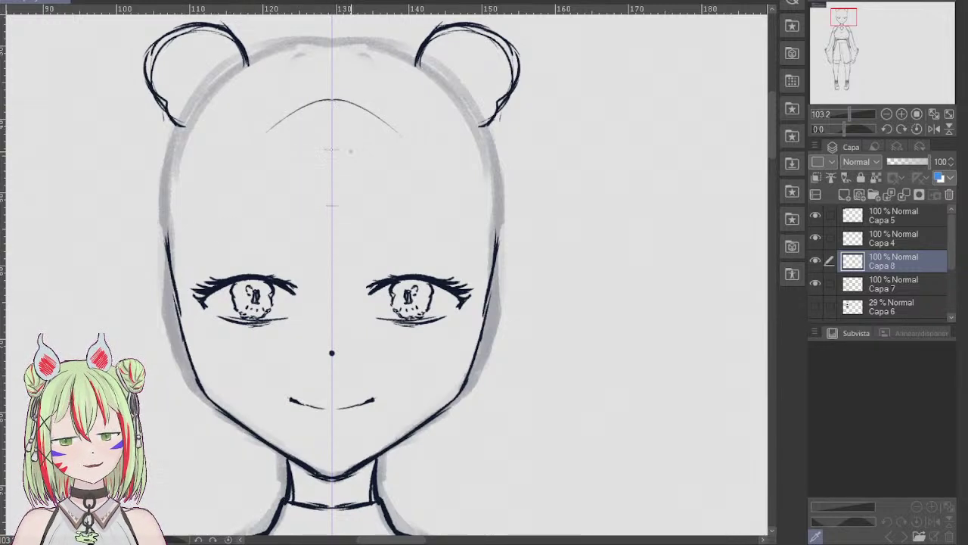
pyautogui.moveTo(327, 150)
pyautogui.mouseDown()
pyautogui.moveTo(270, 160)
pyautogui.moveTo(207, 210)
pyautogui.moveTo(184, 257)
pyautogui.mouseUp()
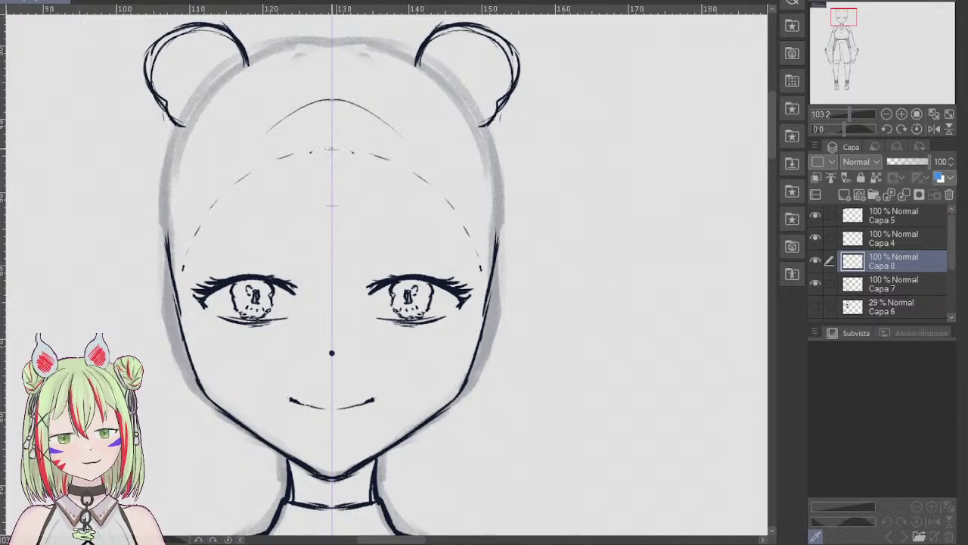
pyautogui.moveTo(331, 149)
pyautogui.mouseDown()
pyautogui.moveTo(296, 173)
pyautogui.moveTo(268, 225)
pyautogui.moveTo(223, 243)
pyautogui.mouseUp()
pyautogui.moveTo(322, 151)
pyautogui.mouseDown()
pyautogui.moveTo(261, 225)
pyautogui.moveTo(216, 244)
pyautogui.mouseUp()
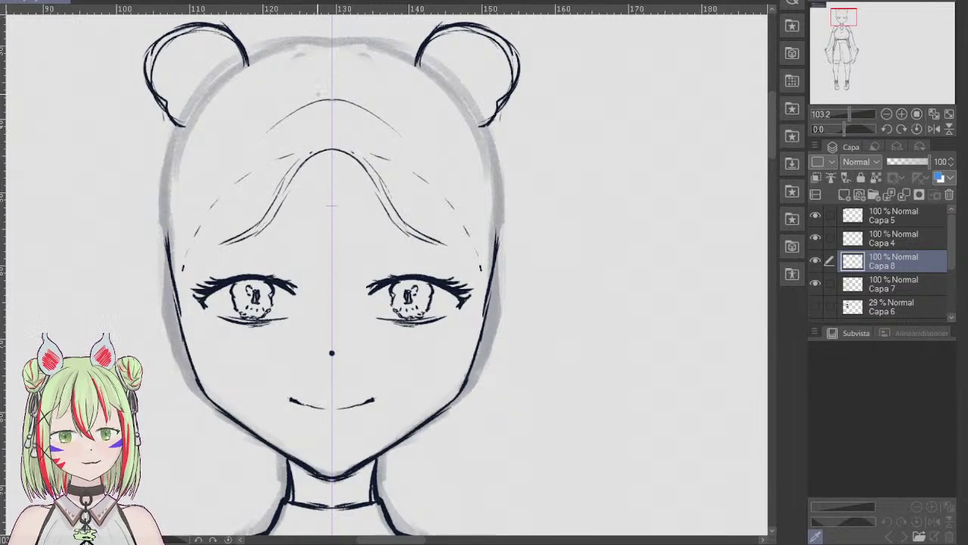
# Draw the outer contour of the front hair from the centre part, curving down past both temples
pyautogui.moveTo(330, 107)
pyautogui.mouseDown()
pyautogui.moveTo(232, 141)
pyautogui.moveTo(298, 125)
pyautogui.moveTo(203, 203)
pyautogui.mouseUp()
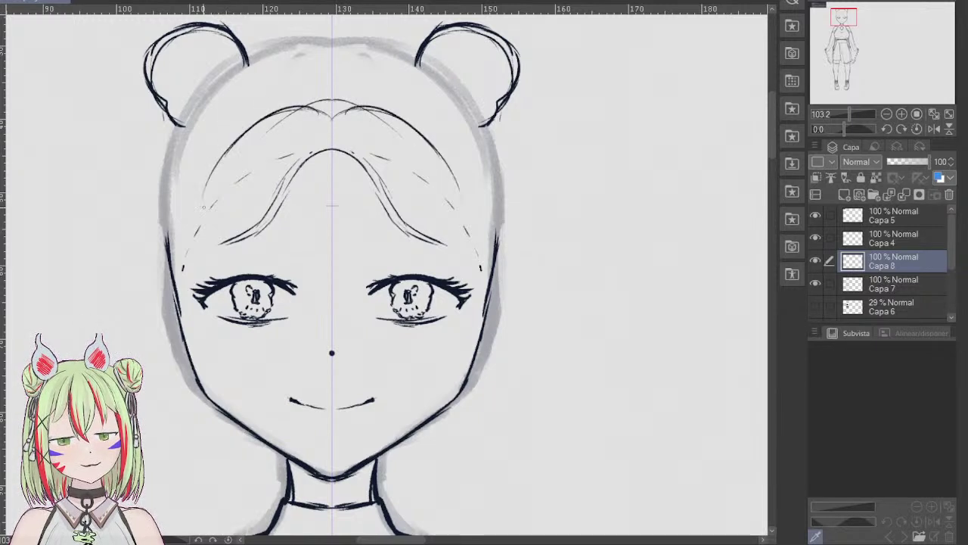
pyautogui.moveTo(240, 134); pyautogui.dragTo(193, 223)
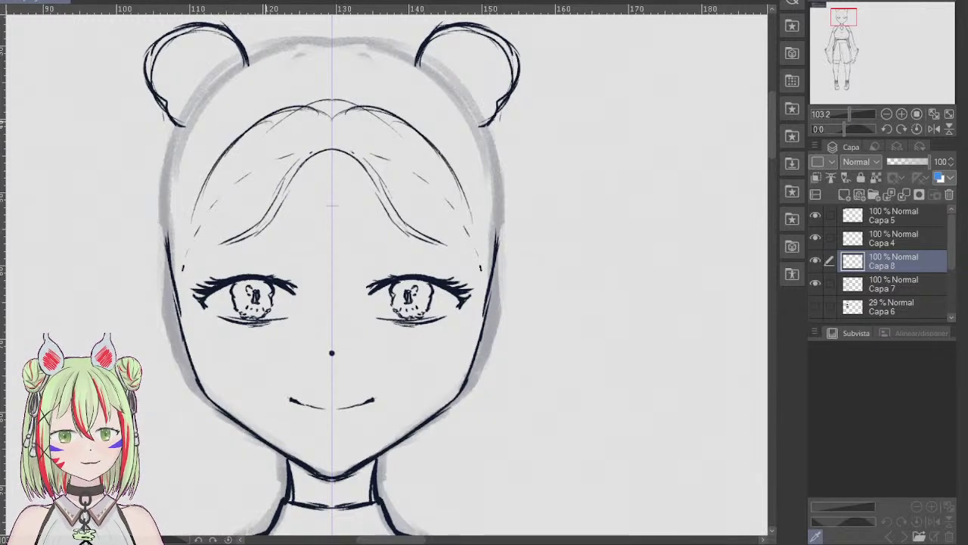
pyautogui.moveTo(261, 116)
pyautogui.mouseDown()
pyautogui.moveTo(230, 145)
pyautogui.moveTo(173, 255)
pyautogui.moveTo(156, 306)
pyautogui.moveTo(156, 349)
pyautogui.mouseUp()
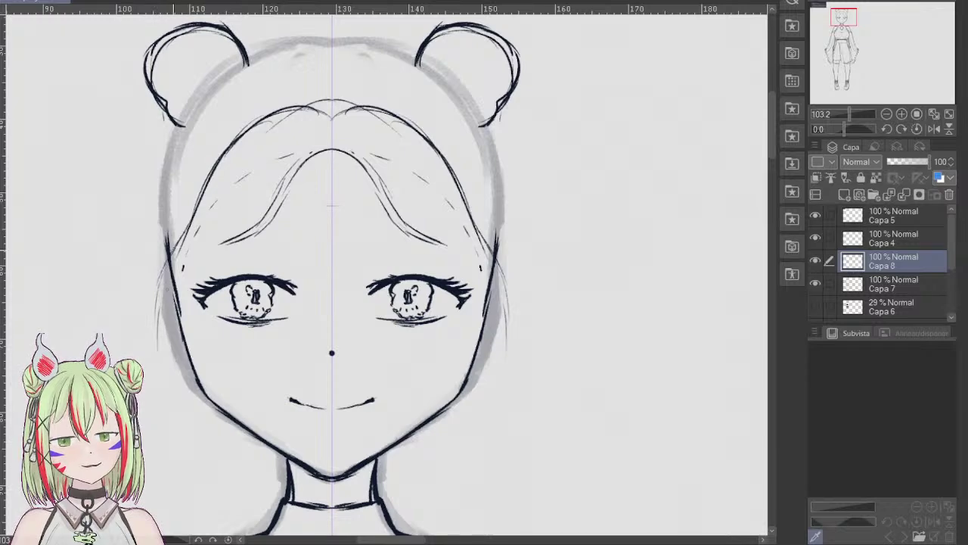
# Sketch long face-framing locks from the temples down to the shoulders on both sides, with thin wavy ends
pyautogui.moveTo(181, 232); pyautogui.dragTo(161, 457)
pyautogui.moveTo(227, 244)
pyautogui.mouseDown()
pyautogui.moveTo(207, 270)
pyautogui.moveTo(178, 484)
pyautogui.moveTo(154, 534)
pyautogui.mouseUp()
pyautogui.click(845, 24)
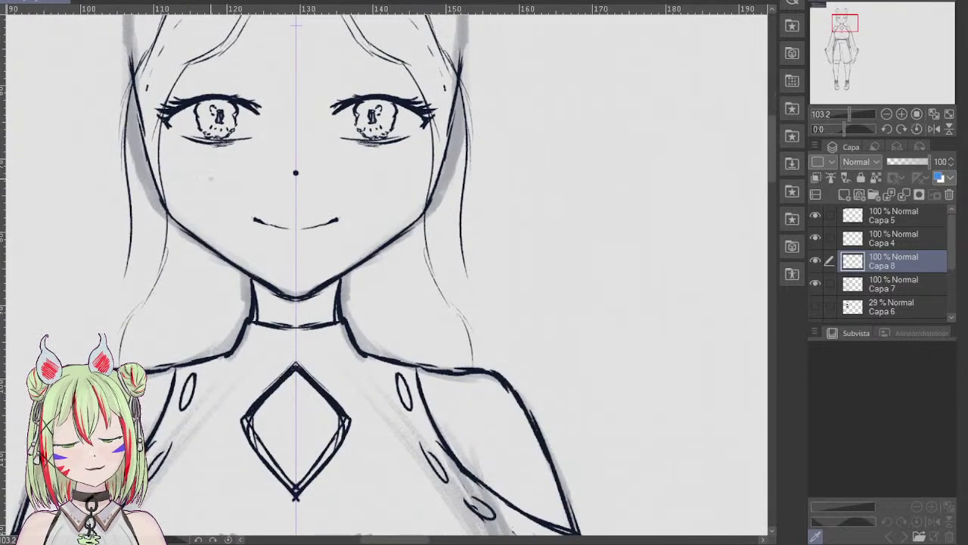
pyautogui.moveTo(128, 112); pyautogui.dragTo(132, 290)
pyautogui.moveTo(143, 226)
pyautogui.mouseDown()
pyautogui.moveTo(147, 368)
pyautogui.moveTo(160, 409)
pyautogui.mouseUp()
pyautogui.moveTo(167, 214); pyautogui.dragTo(144, 428)
pyautogui.moveTo(163, 373); pyautogui.dragTo(155, 411)
pyautogui.moveTo(157, 322); pyautogui.dragTo(138, 423)
pyautogui.moveTo(148, 348); pyautogui.dragTo(146, 306)
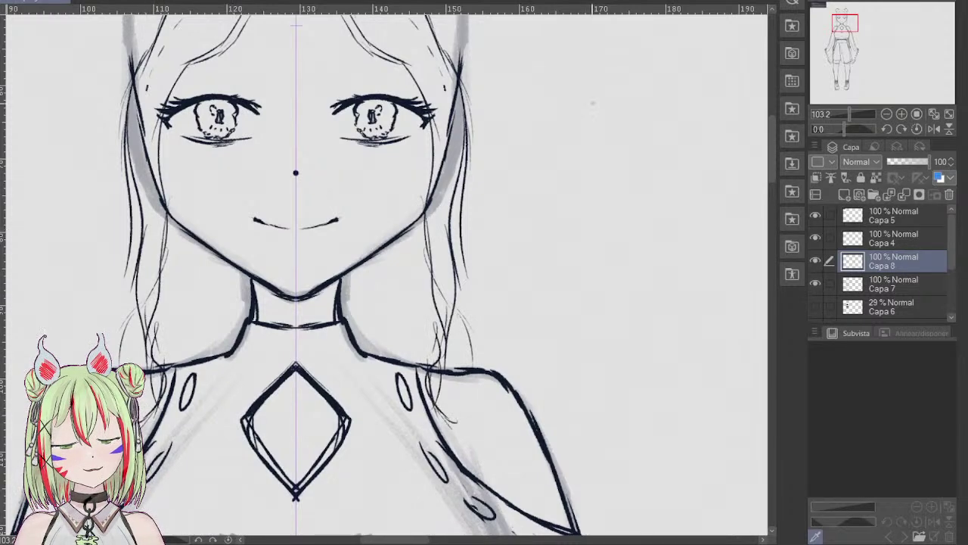
# Add parting lines and fine strands on the crown, and thicken the outer hair contour along both sides of the head
pyautogui.moveTo(846, 24); pyautogui.dragTo(846, 15)
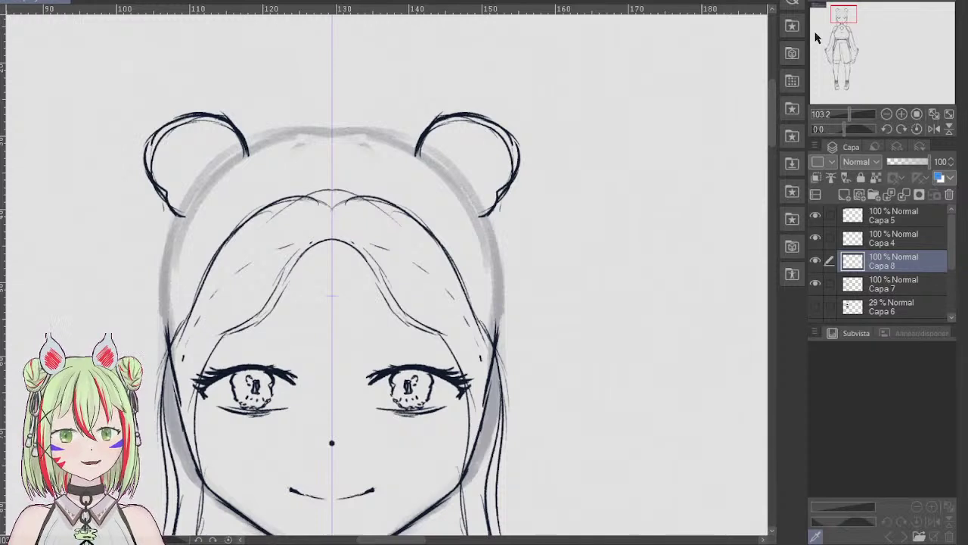
pyautogui.moveTo(251, 156); pyautogui.dragTo(243, 208)
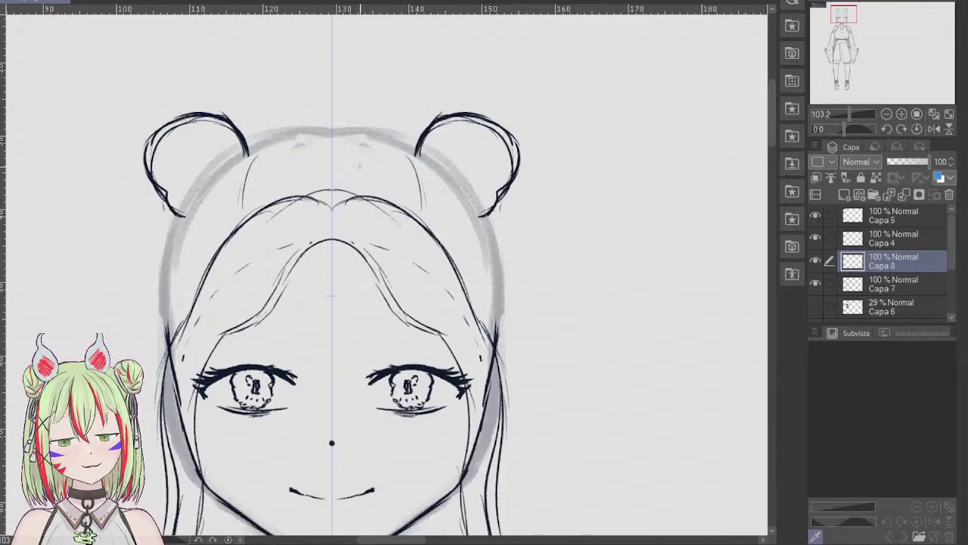
pyautogui.moveTo(337, 145); pyautogui.dragTo(334, 192)
pyautogui.moveTo(201, 219)
pyautogui.mouseDown()
pyautogui.moveTo(191, 293)
pyautogui.moveTo(201, 245)
pyautogui.moveTo(171, 249)
pyautogui.moveTo(167, 310)
pyautogui.mouseUp()
pyautogui.moveTo(168, 260); pyautogui.dragTo(167, 302)
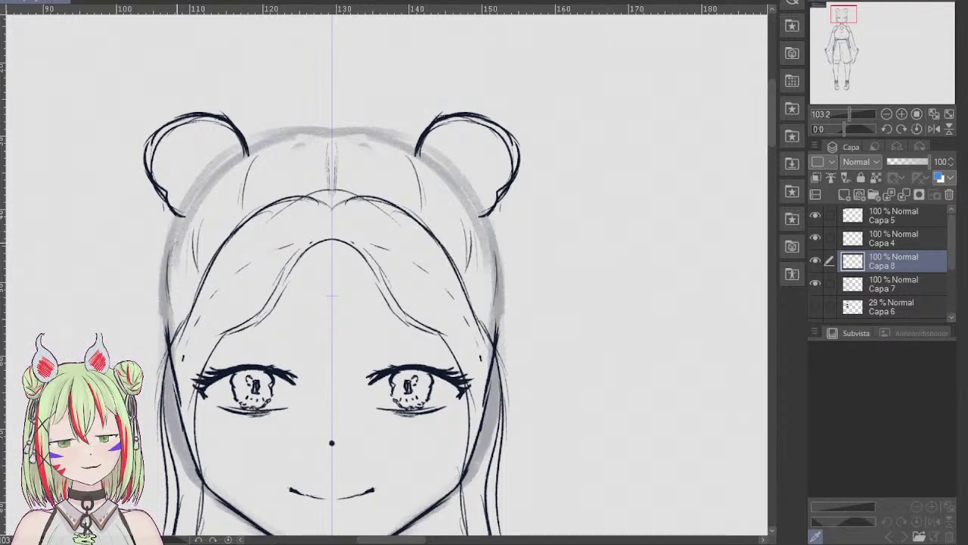
pyautogui.moveTo(185, 224); pyautogui.dragTo(175, 262)
pyautogui.moveTo(174, 261); pyautogui.dragTo(165, 325)
pyautogui.moveTo(167, 289); pyautogui.dragTo(161, 313)
pyautogui.moveTo(168, 271); pyautogui.dragTo(162, 313)
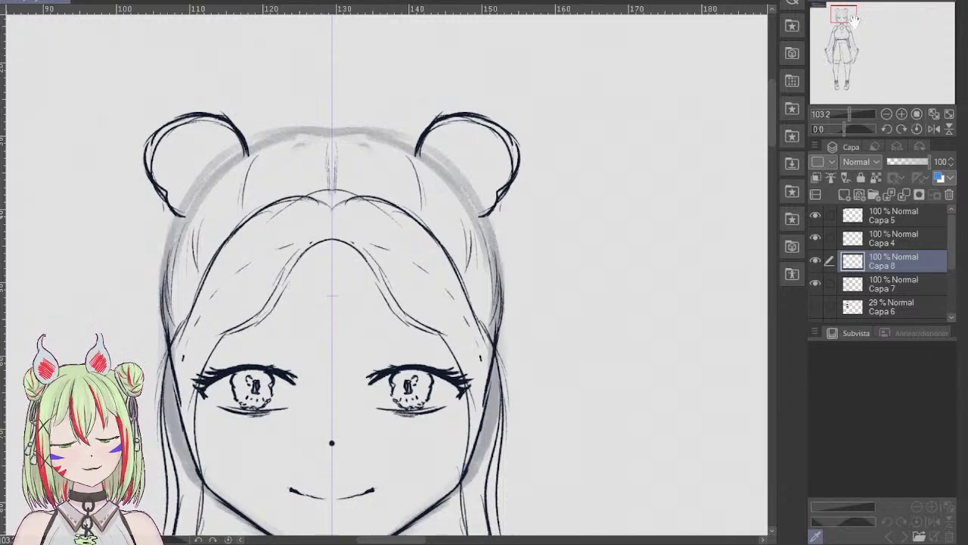
# Draw a rounded bun on top of the head between the ears and outline the crown of the hair beneath it
pyautogui.moveTo(855, 21); pyautogui.dragTo(851, 27)
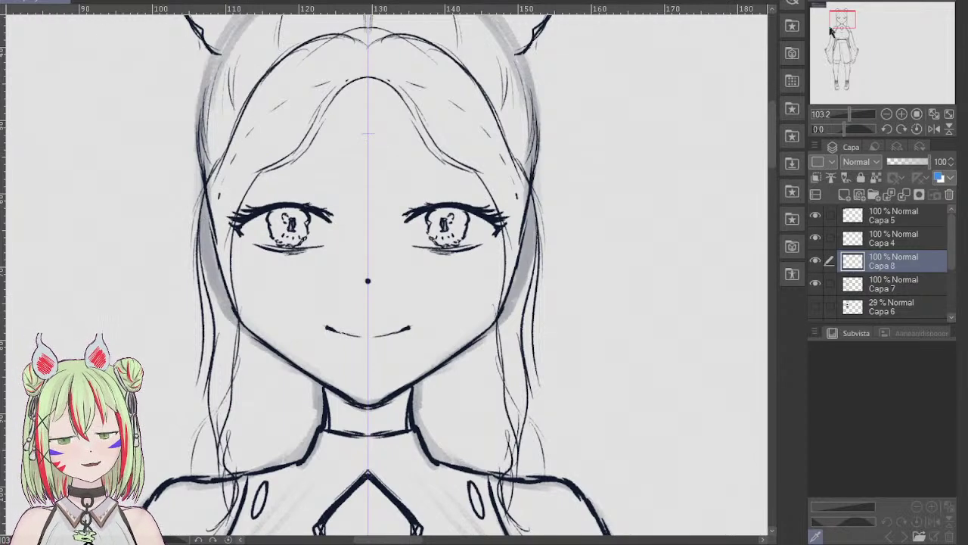
pyautogui.moveTo(831, 31); pyautogui.dragTo(828, 25)
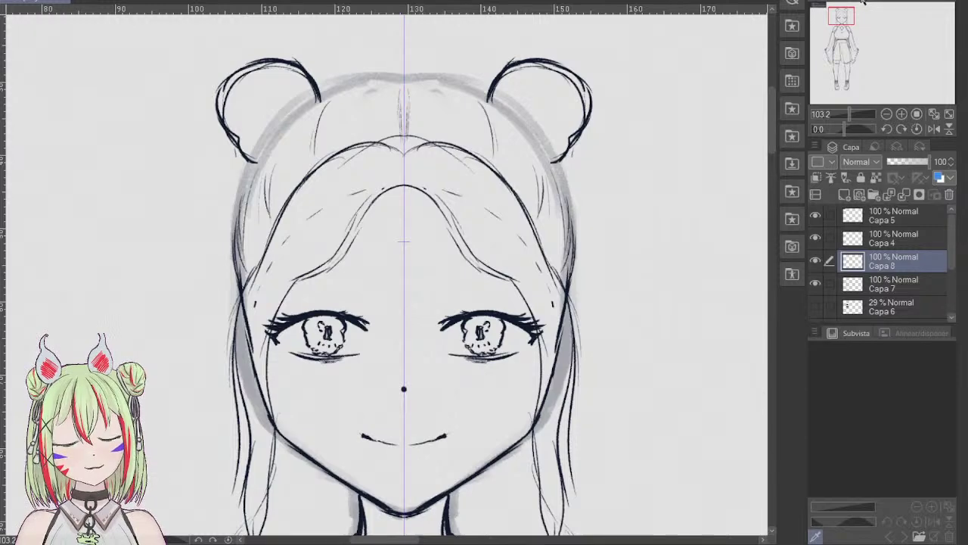
pyautogui.moveTo(446, 72); pyautogui.dragTo(404, 37)
pyautogui.moveTo(427, 42); pyautogui.dragTo(457, 76)
pyautogui.moveTo(453, 63)
pyautogui.mouseDown()
pyautogui.moveTo(404, 35)
pyautogui.moveTo(345, 78)
pyautogui.moveTo(404, 35)
pyautogui.mouseUp()
pyautogui.moveTo(347, 73)
pyautogui.mouseDown()
pyautogui.moveTo(404, 35)
pyautogui.moveTo(384, 76)
pyautogui.mouseUp()
pyautogui.moveTo(484, 95)
pyautogui.mouseDown()
pyautogui.moveTo(325, 93)
pyautogui.moveTo(475, 82)
pyautogui.moveTo(321, 92)
pyautogui.mouseUp()
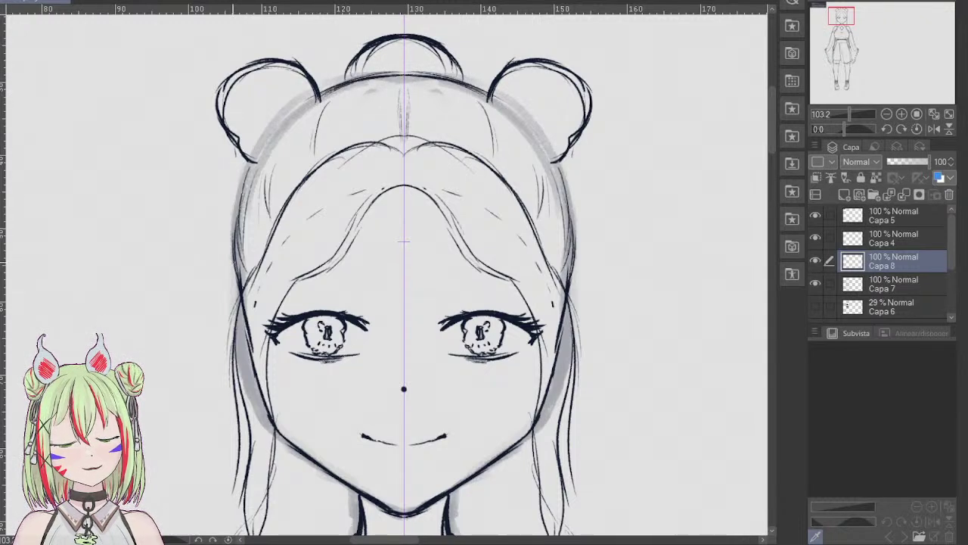
pyautogui.moveTo(374, 38)
pyautogui.mouseDown()
pyautogui.moveTo(333, 88)
pyautogui.moveTo(403, 33)
pyautogui.mouseUp()
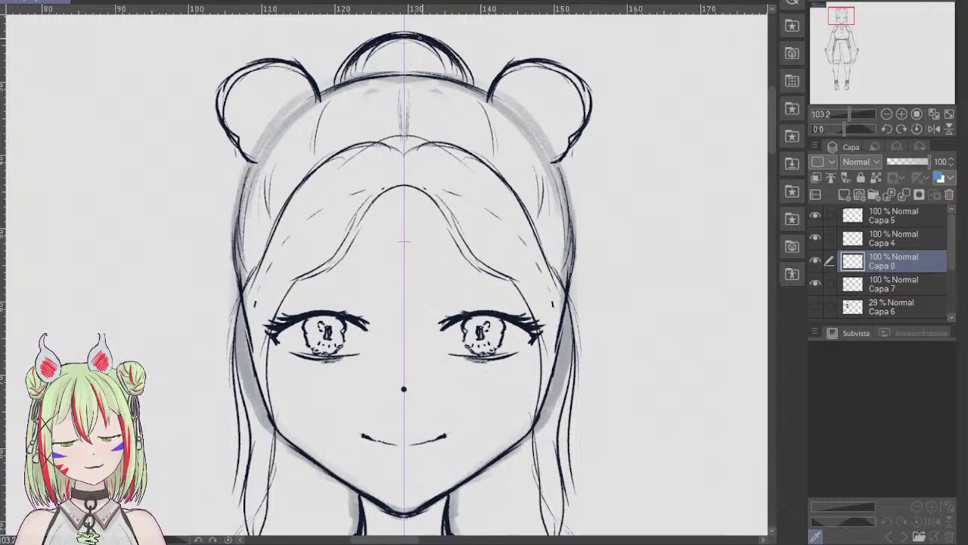
pyautogui.moveTo(356, 59); pyautogui.dragTo(346, 93)
pyautogui.moveTo(842, 15); pyautogui.dragTo(844, 7)
pyautogui.moveTo(230, 200); pyautogui.dragTo(238, 225)
pyautogui.hotkey('ctrl', 'z')
pyautogui.hotkey('ctrl', 'z')
pyautogui.hotkey('ctrl', 'z')
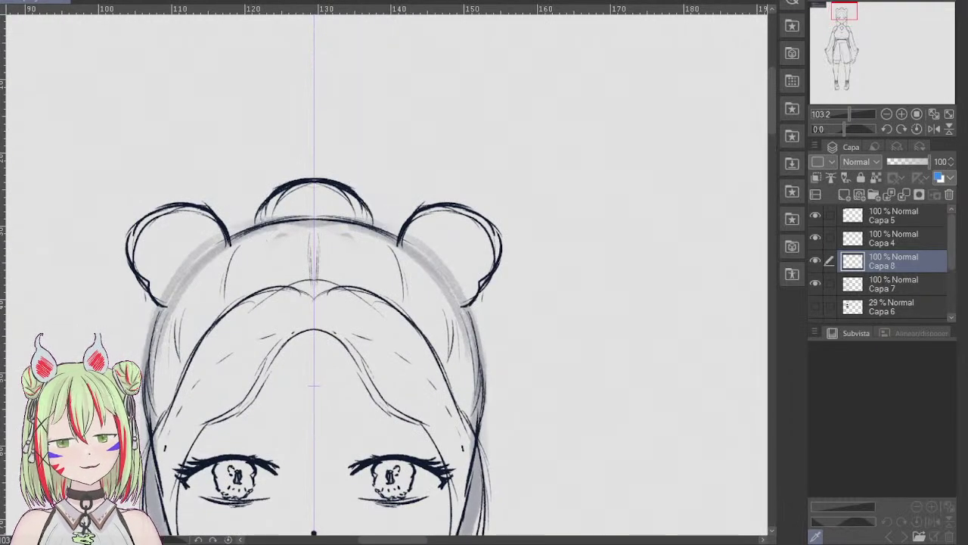
# Hide the faded Capa 3 base and complete the head contour across both ears, with a small pointed tuft beside the bun
pyautogui.scroll(-2, 840, 287)
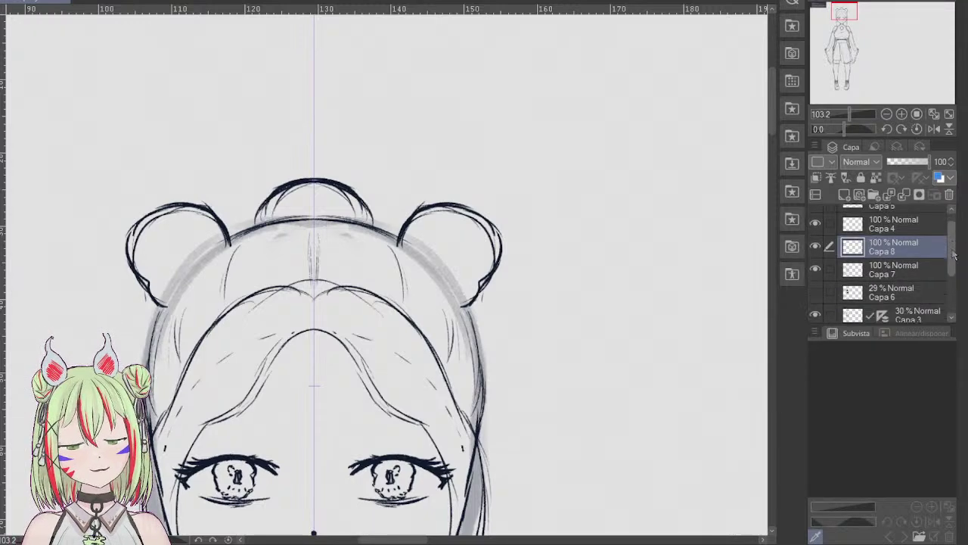
pyautogui.click(815, 293)
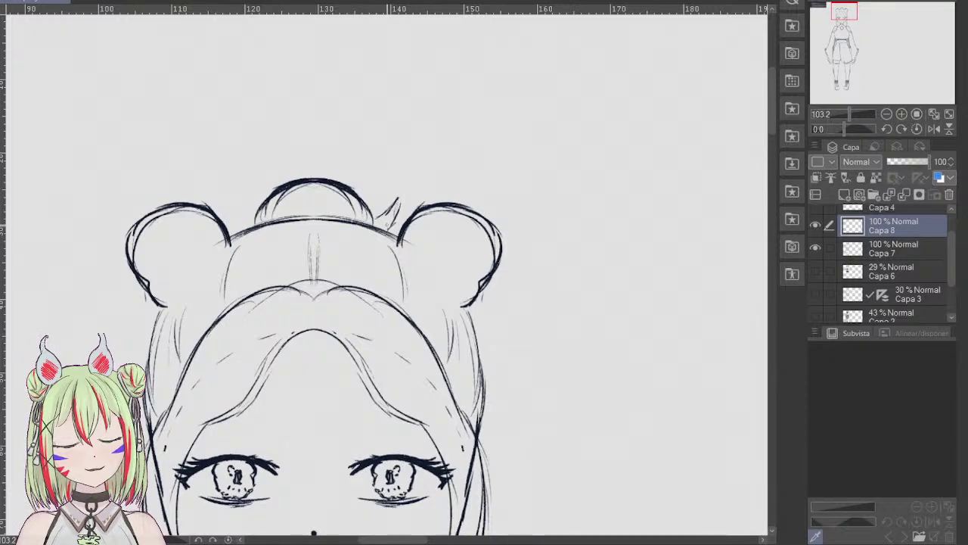
pyautogui.moveTo(850, 113)
pyautogui.mouseDown()
pyautogui.moveTo(840, 117)
pyautogui.moveTo(851, 119)
pyautogui.mouseUp()
pyautogui.moveTo(847, 28); pyautogui.dragTo(842, 19)
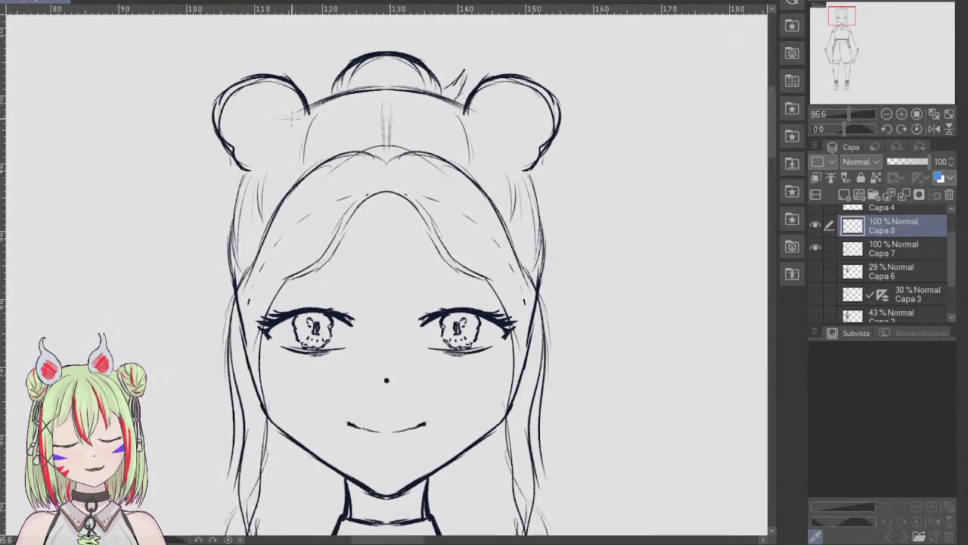
pyautogui.moveTo(519, 119)
pyautogui.mouseDown()
pyautogui.moveTo(497, 131)
pyautogui.moveTo(518, 154)
pyautogui.moveTo(478, 142)
pyautogui.mouseUp()
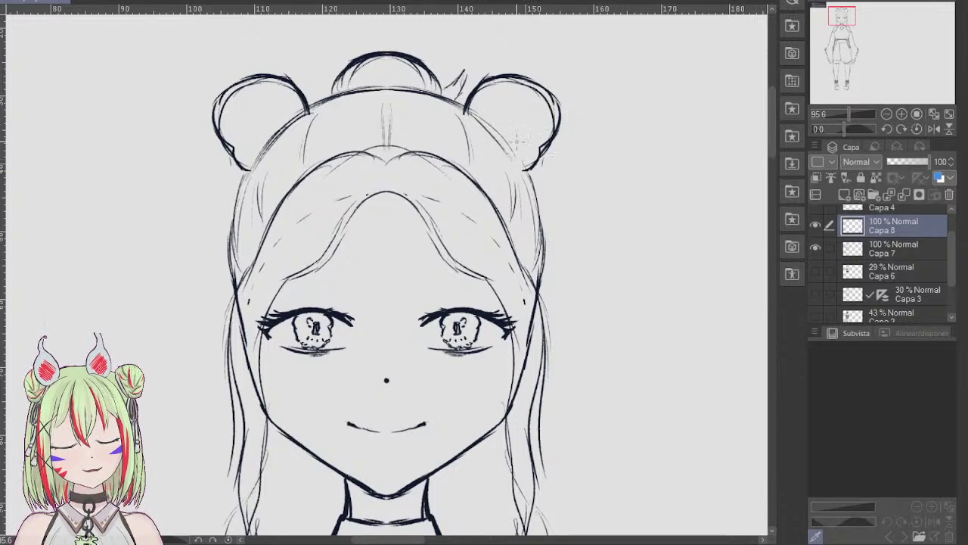
# Layer sweeping strands over the left side of the front hair, from the centre part down to the temple
pyautogui.moveTo(349, 134); pyautogui.dragTo(276, 180)
pyautogui.moveTo(371, 138); pyautogui.dragTo(259, 234)
pyautogui.moveTo(302, 171); pyautogui.dragTo(234, 279)
pyautogui.moveTo(262, 207); pyautogui.dragTo(232, 277)
pyautogui.moveTo(310, 157); pyautogui.dragTo(260, 206)
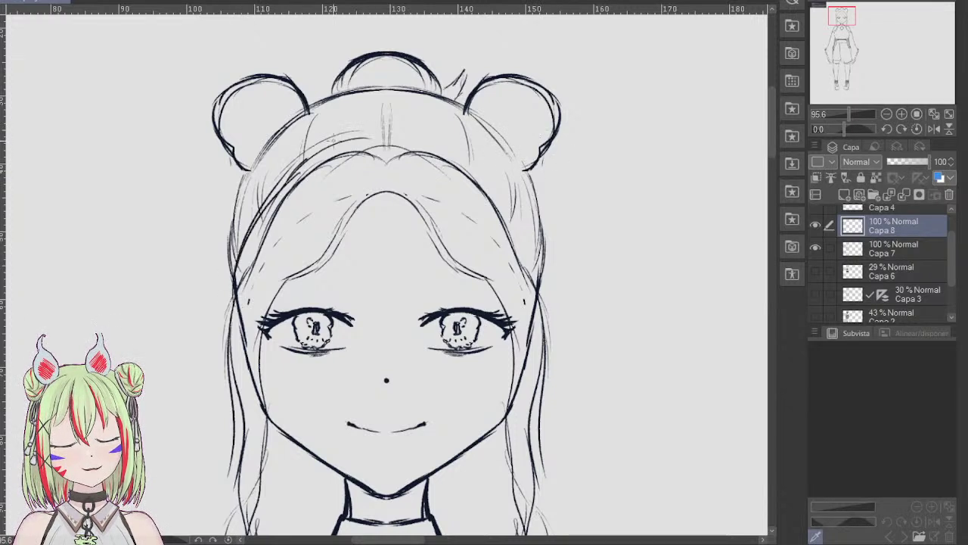
pyautogui.moveTo(369, 136); pyautogui.dragTo(305, 159)
# Layer matching strands over the right side of the front hair and refine the lines around the centre part
pyautogui.moveTo(394, 157)
pyautogui.mouseDown()
pyautogui.moveTo(441, 138)
pyautogui.moveTo(534, 257)
pyautogui.mouseUp()
pyautogui.moveTo(501, 165); pyautogui.dragTo(535, 282)
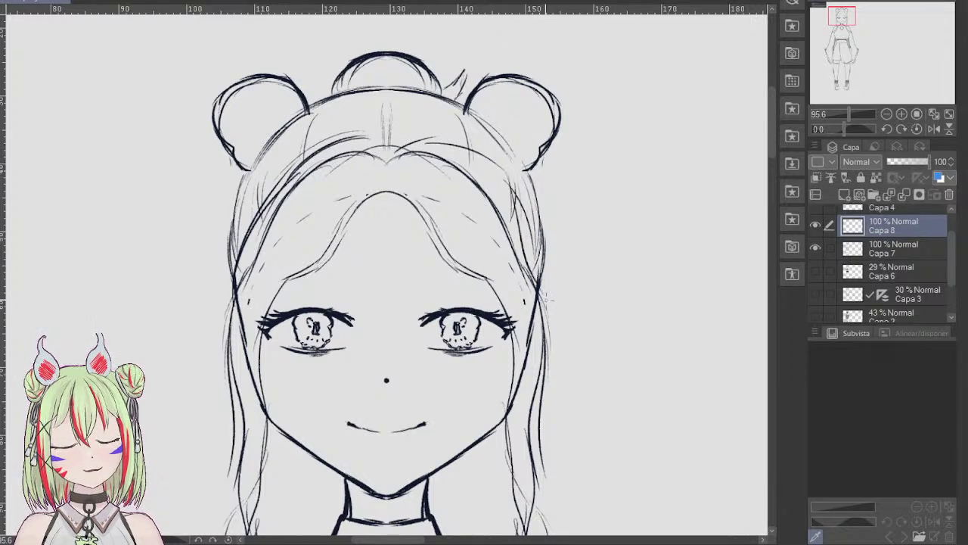
pyautogui.moveTo(499, 183); pyautogui.dragTo(540, 277)
pyautogui.moveTo(447, 144); pyautogui.dragTo(500, 185)
pyautogui.moveTo(398, 161); pyautogui.dragTo(454, 142)
pyautogui.moveTo(369, 154); pyautogui.dragTo(310, 177)
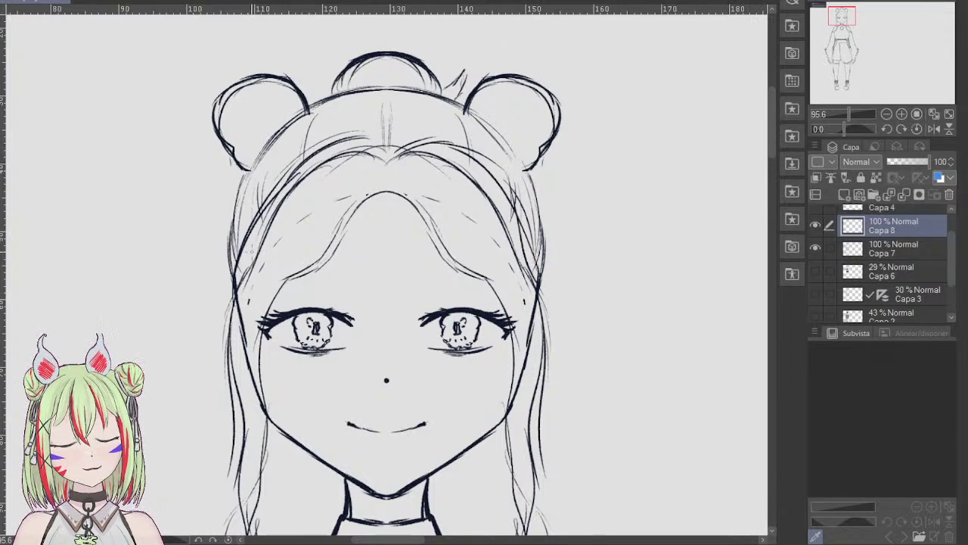
# Show the Capa 3 body base again and sketch long loose hair flowing from behind the head past the shoulders
pyautogui.moveTo(231, 298); pyautogui.dragTo(214, 385)
pyautogui.moveTo(226, 275); pyautogui.dragTo(203, 474)
pyautogui.moveTo(201, 475); pyautogui.dragTo(179, 499)
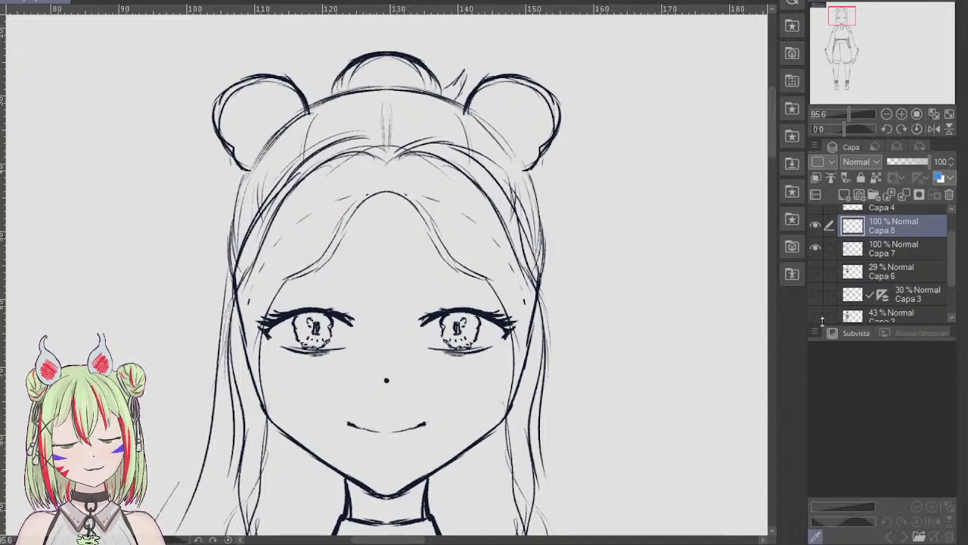
pyautogui.click(815, 294)
pyautogui.moveTo(847, 23)
pyautogui.mouseDown()
pyautogui.moveTo(841, 34)
pyautogui.moveTo(842, 25)
pyautogui.mouseUp()
pyautogui.moveTo(214, 73); pyautogui.dragTo(115, 383)
pyautogui.moveTo(151, 331); pyautogui.dragTo(51, 516)
# Lengthen the loose hair on both sides down to the forearms, adding inner strands and curled tips
pyautogui.moveTo(848, 115); pyautogui.dragTo(835, 115)
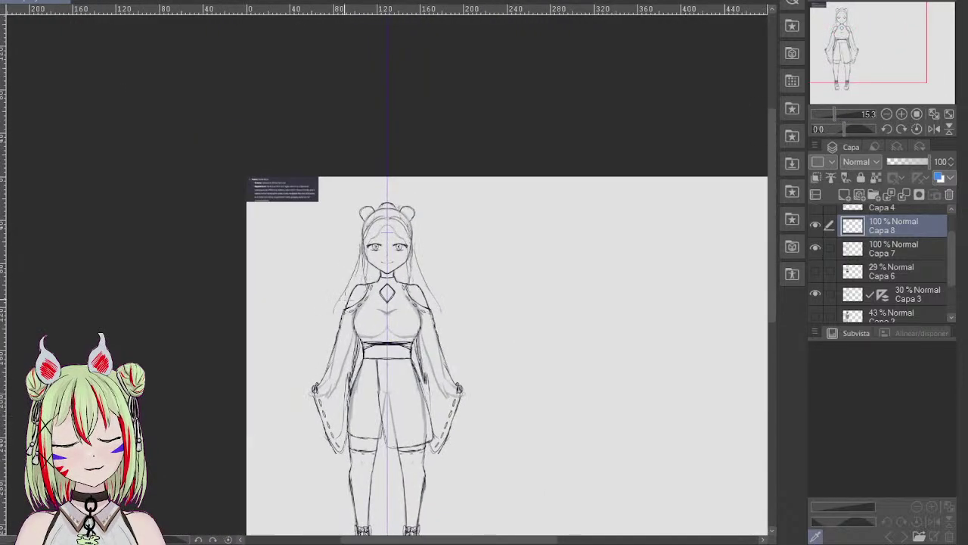
pyautogui.moveTo(333, 351); pyautogui.dragTo(326, 372)
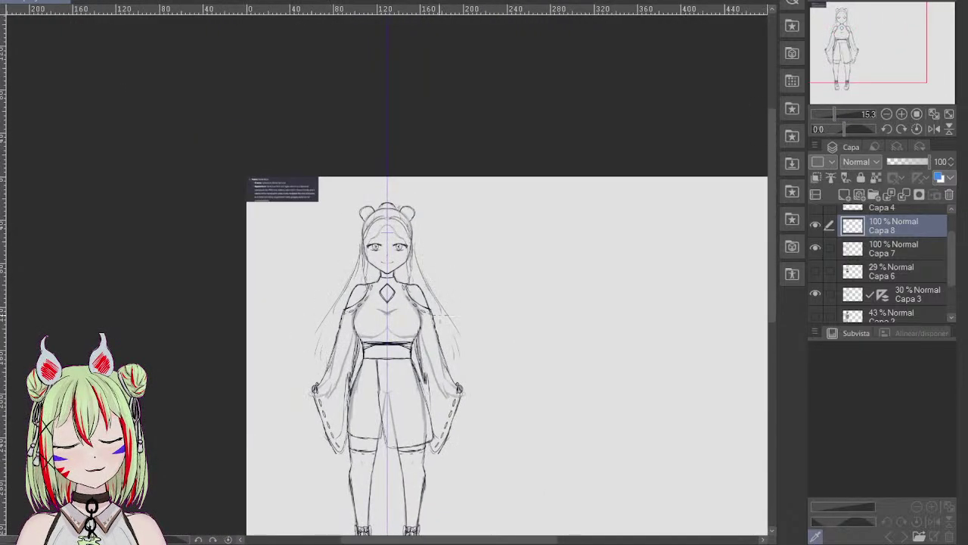
pyautogui.moveTo(435, 301); pyautogui.dragTo(456, 348)
pyautogui.moveTo(354, 261); pyautogui.dragTo(317, 339)
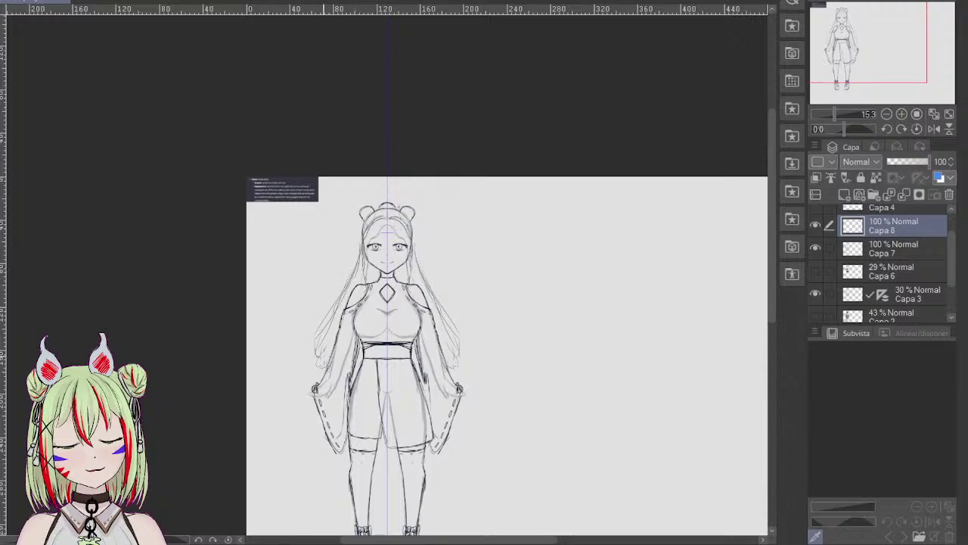
# Transform the hair layer to shift the whole hairstyle slightly down on the head
pyautogui.moveTo(830, 113); pyautogui.dragTo(845, 115)
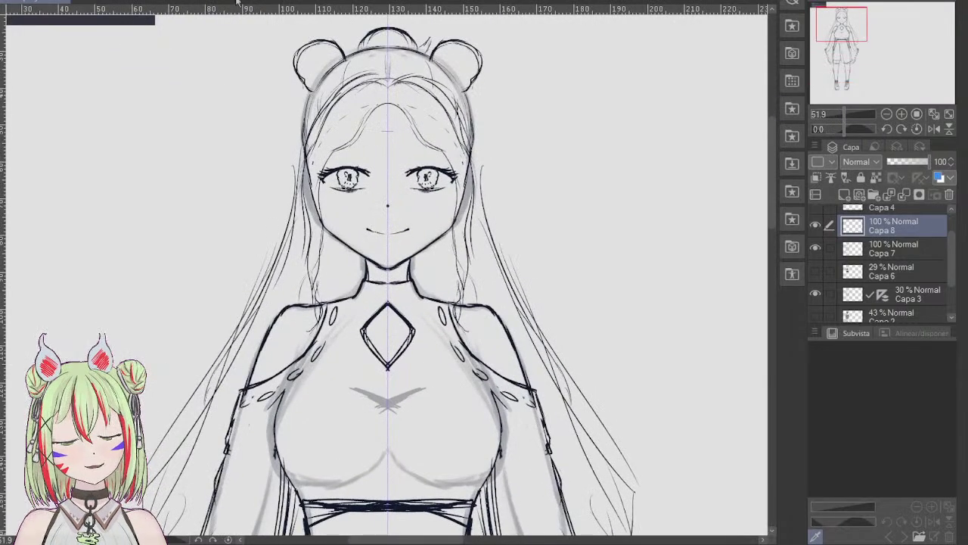
pyautogui.hotkey('ctrl', 't')
pyautogui.moveTo(444, 98); pyautogui.dragTo(452, 110)
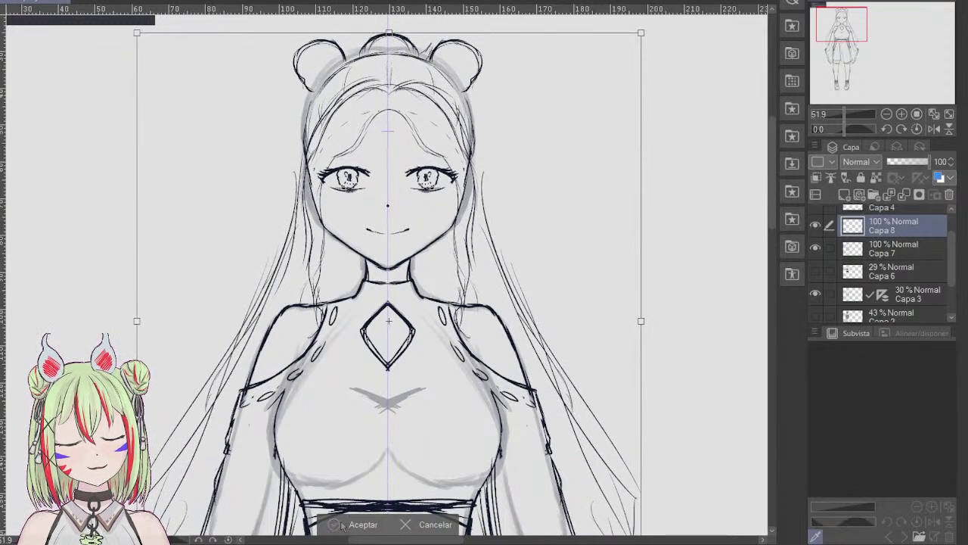
pyautogui.press('Return')
# Select both round ears on layer Capa 7 and move them slightly down on the head
pyautogui.moveTo(842, 30); pyautogui.dragTo(841, 23)
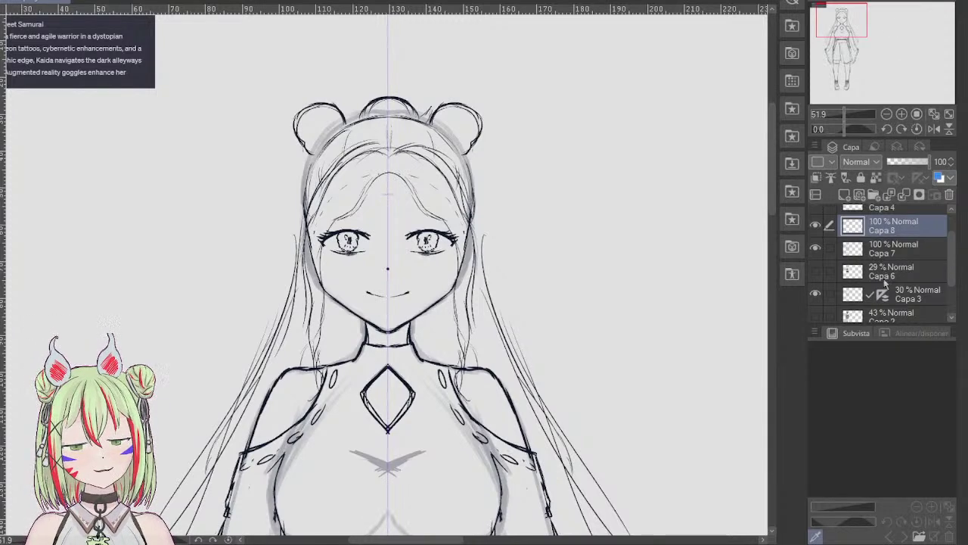
pyautogui.click(894, 250)
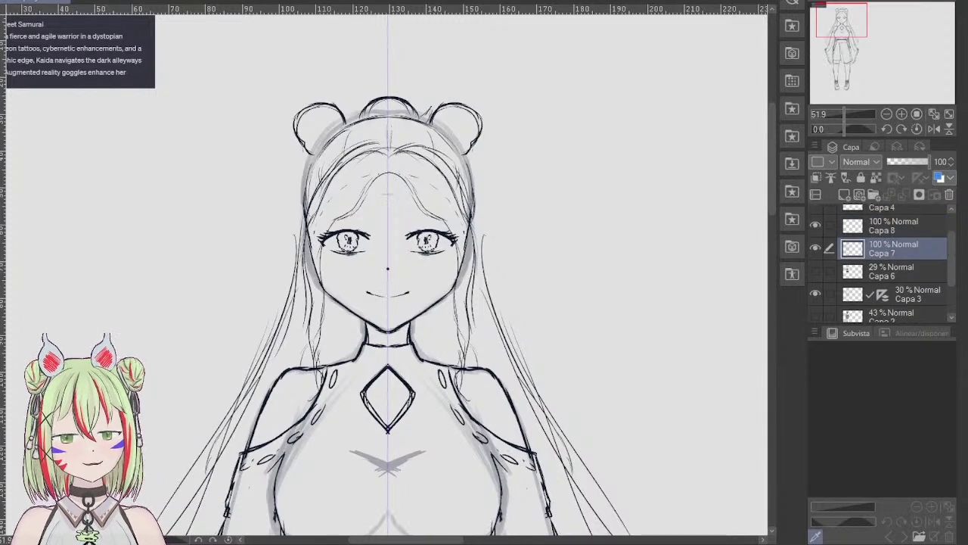
pyautogui.moveTo(442, 82)
pyautogui.mouseDown()
pyautogui.moveTo(499, 163)
pyautogui.moveTo(436, 147)
pyautogui.mouseUp()
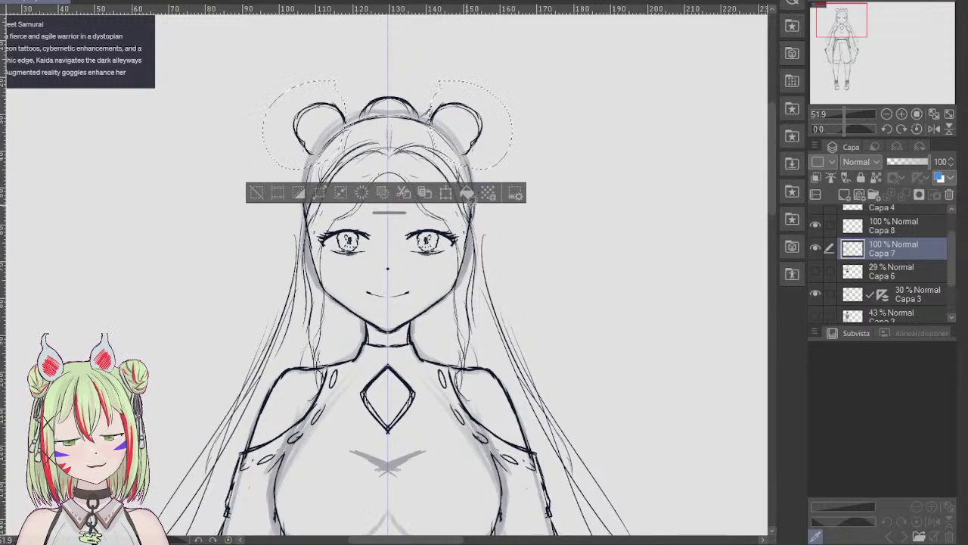
pyautogui.hotkey('ctrl', 't')
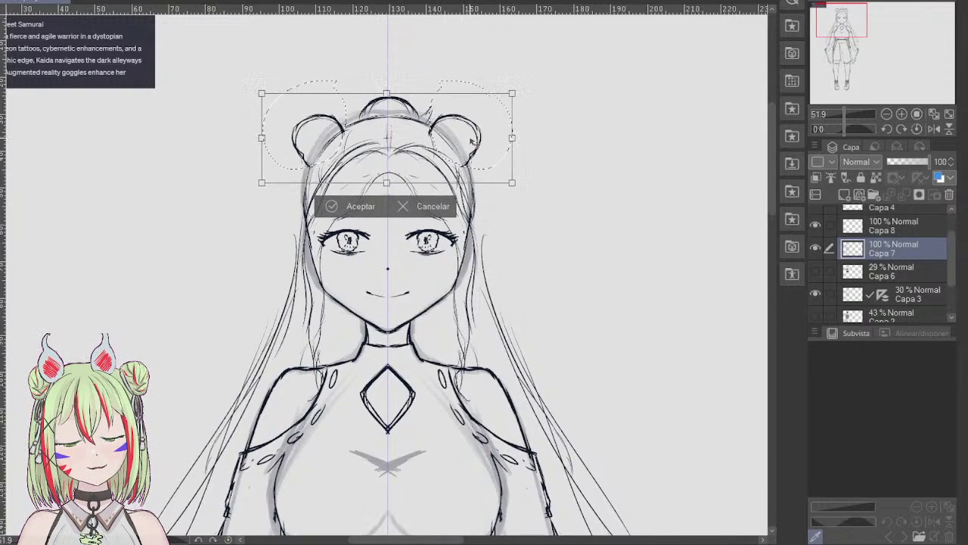
pyautogui.moveTo(471, 142); pyautogui.dragTo(473, 147)
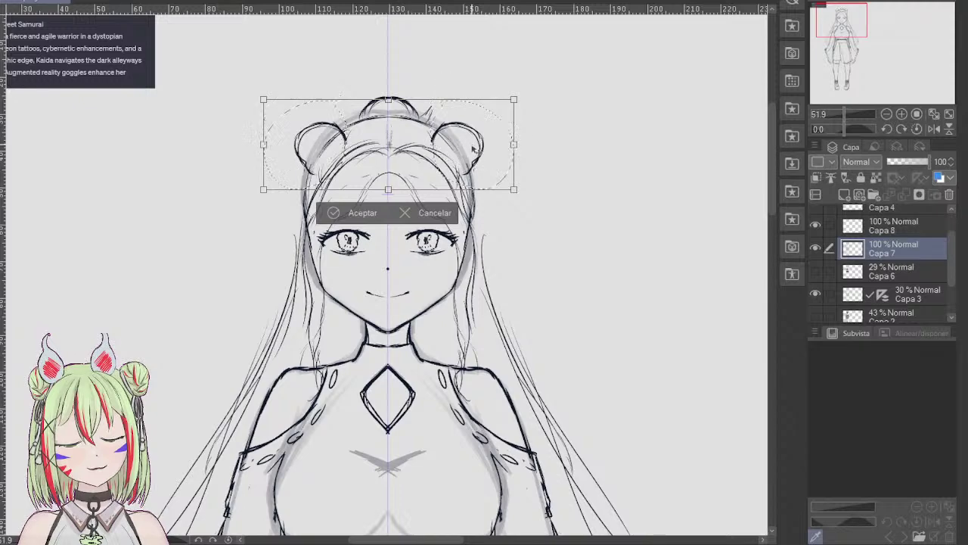
pyautogui.click(352, 214)
pyautogui.click(265, 199)
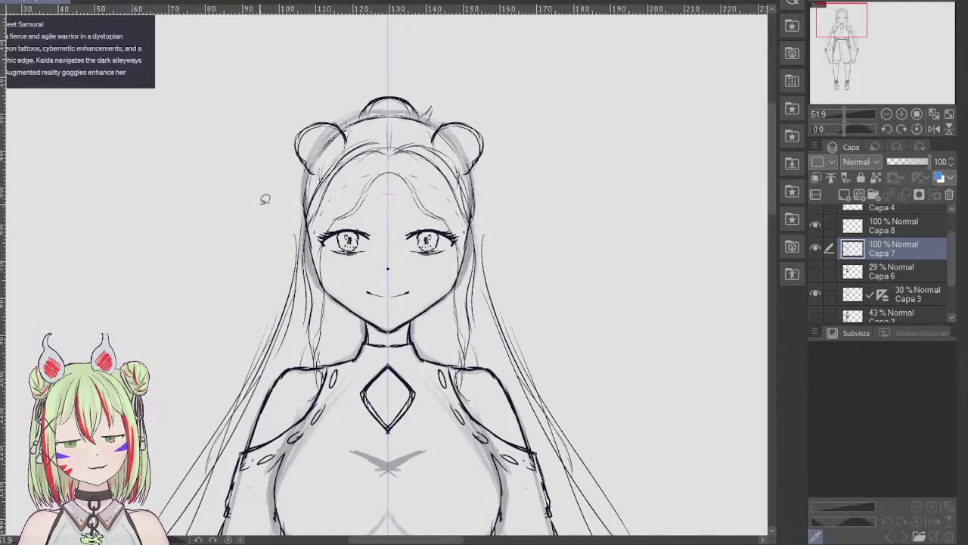
# On layer Capa 8, add fine inner strands to the front locks that frame the forehead
pyautogui.moveTo(844, 114)
pyautogui.mouseDown()
pyautogui.moveTo(831, 115)
pyautogui.moveTo(844, 115)
pyautogui.moveTo(847, 126)
pyautogui.mouseUp()
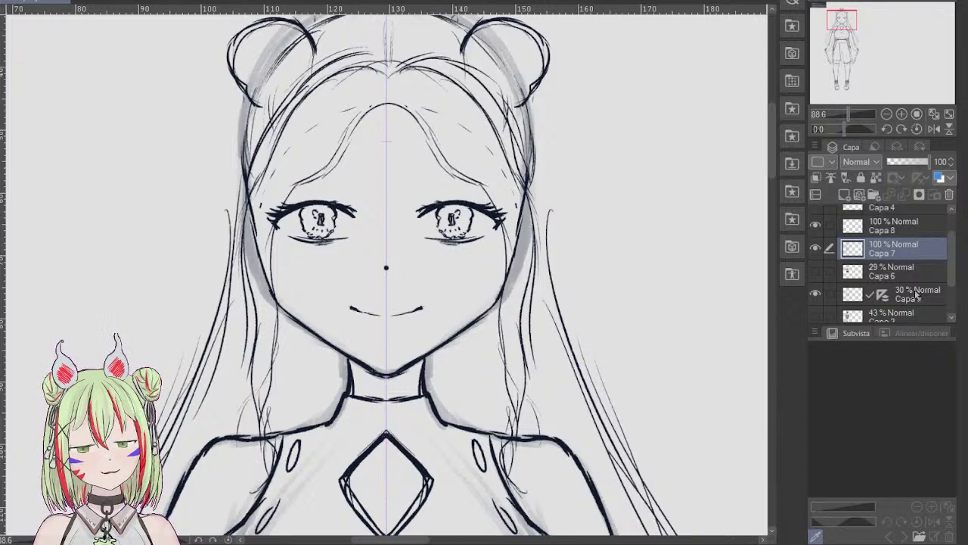
pyautogui.click(903, 229)
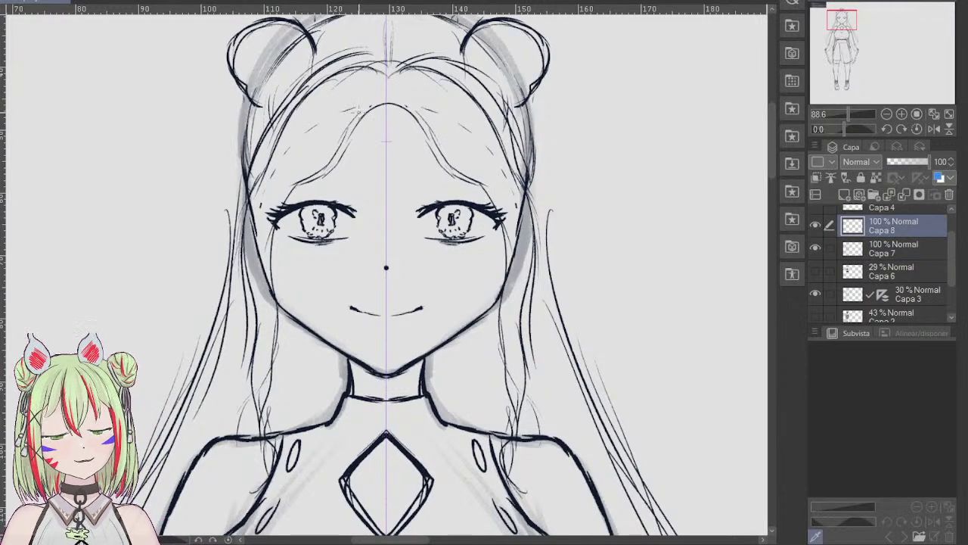
pyautogui.moveTo(356, 111)
pyautogui.mouseDown()
pyautogui.moveTo(320, 162)
pyautogui.moveTo(273, 189)
pyautogui.mouseUp()
pyautogui.moveTo(334, 122)
pyautogui.mouseDown()
pyautogui.moveTo(297, 179)
pyautogui.moveTo(309, 166)
pyautogui.mouseUp()
pyautogui.moveTo(337, 122); pyautogui.dragTo(299, 175)
# Erase the arched hair lines running across the forehead and down to the temples
pyautogui.moveTo(325, 125)
pyautogui.mouseDown()
pyautogui.moveTo(278, 205)
pyautogui.moveTo(271, 287)
pyautogui.mouseUp()
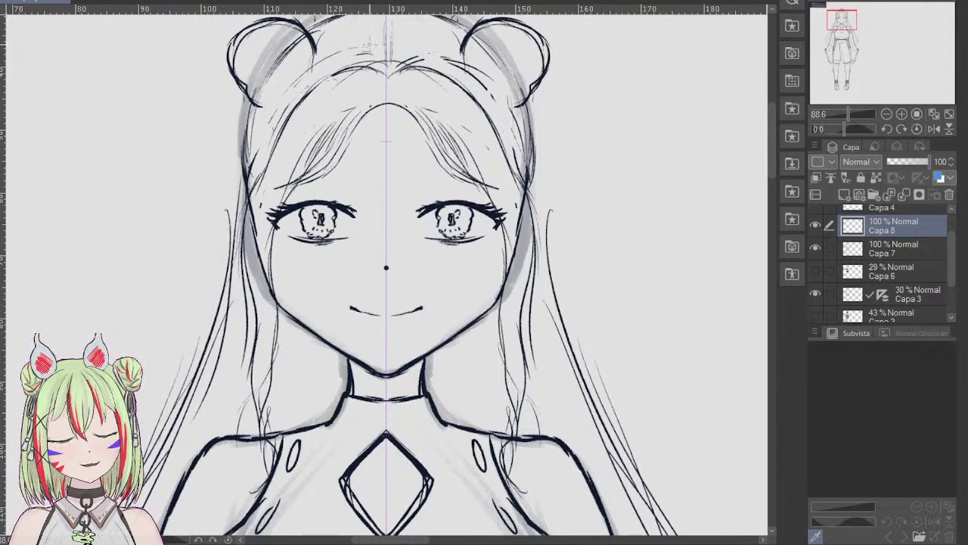
pyautogui.moveTo(399, 65)
pyautogui.mouseDown()
pyautogui.moveTo(340, 76)
pyautogui.moveTo(299, 106)
pyautogui.moveTo(267, 163)
pyautogui.mouseUp()
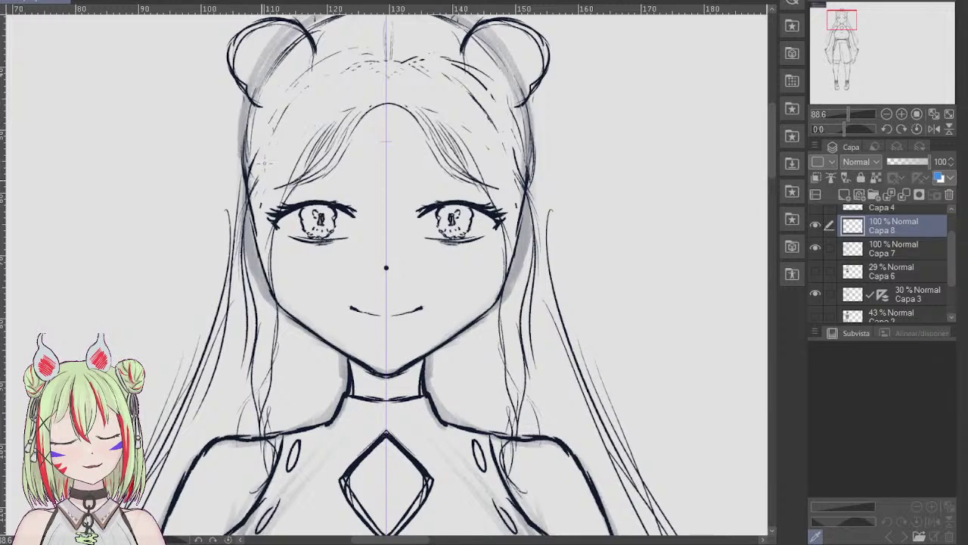
pyautogui.moveTo(253, 239)
pyautogui.mouseDown()
pyautogui.moveTo(254, 157)
pyautogui.moveTo(338, 75)
pyautogui.moveTo(364, 69)
pyautogui.mouseUp()
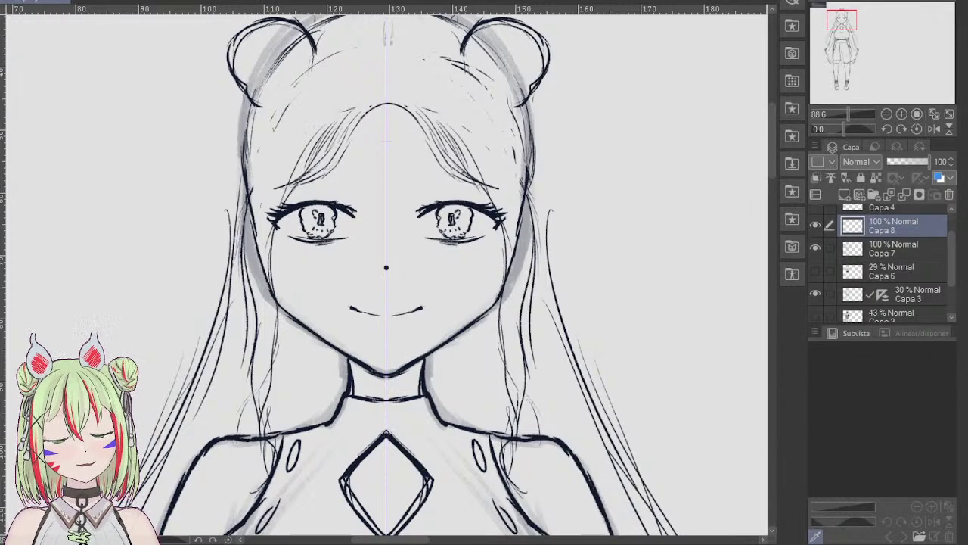
# Redraw the hair strands curving from the ears down past the temples and fill the centre part with dark shading
pyautogui.moveTo(338, 53)
pyautogui.mouseDown()
pyautogui.moveTo(310, 58)
pyautogui.moveTo(270, 105)
pyautogui.moveTo(260, 166)
pyautogui.mouseUp()
pyautogui.moveTo(268, 115)
pyautogui.mouseDown()
pyautogui.moveTo(243, 228)
pyautogui.moveTo(247, 323)
pyautogui.mouseUp()
pyautogui.moveTo(334, 55)
pyautogui.mouseDown()
pyautogui.moveTo(286, 89)
pyautogui.moveTo(240, 205)
pyautogui.mouseUp()
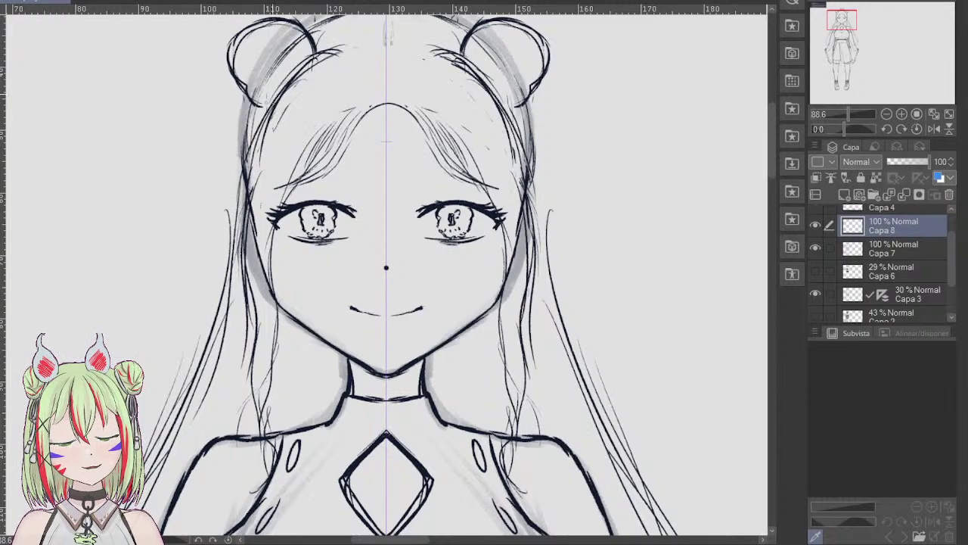
pyautogui.moveTo(283, 84); pyautogui.dragTo(250, 147)
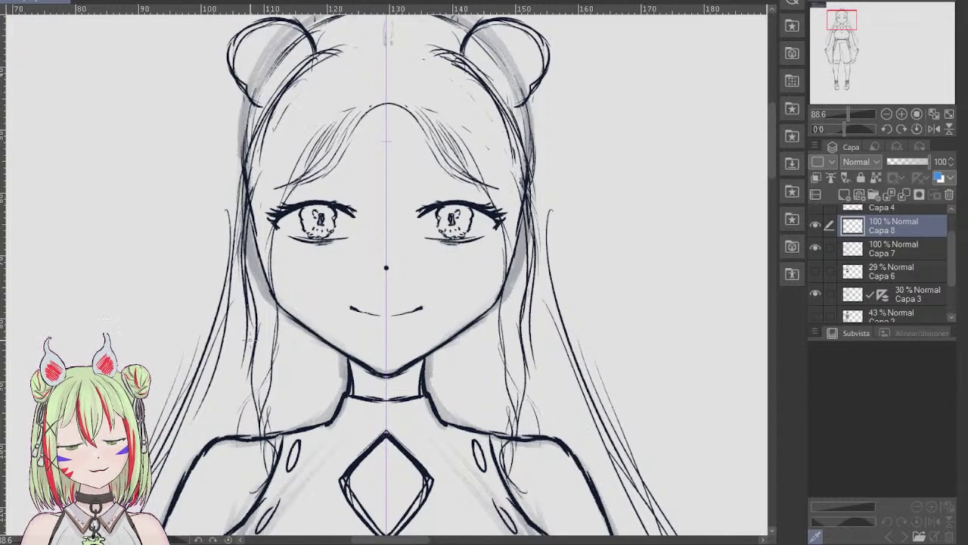
pyautogui.moveTo(387, 98); pyautogui.dragTo(366, 116)
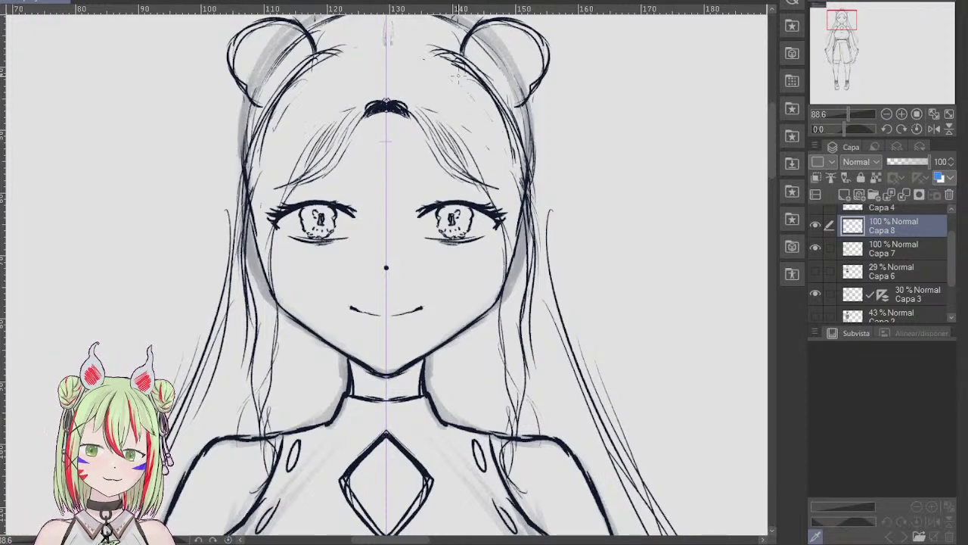
# Check the sketch without the Capa 3 base, hide the Capa 8 hair layer and show the base again
pyautogui.moveTo(842, 114); pyautogui.dragTo(850, 124)
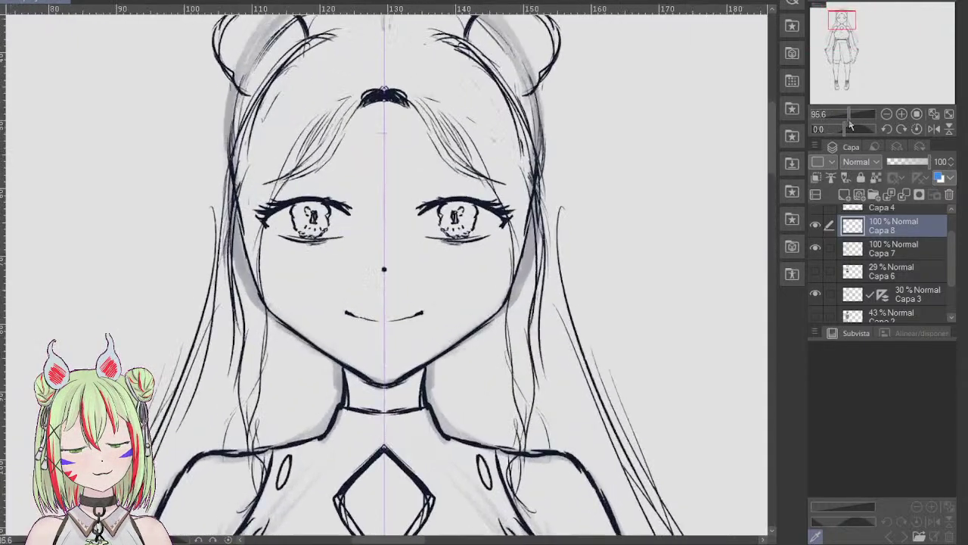
pyautogui.click(815, 294)
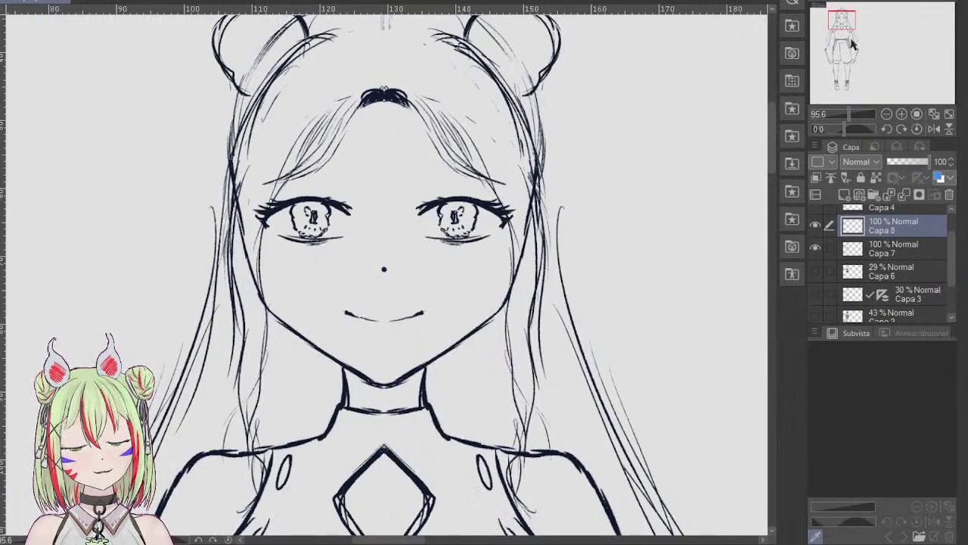
pyautogui.moveTo(843, 24); pyautogui.dragTo(841, 20)
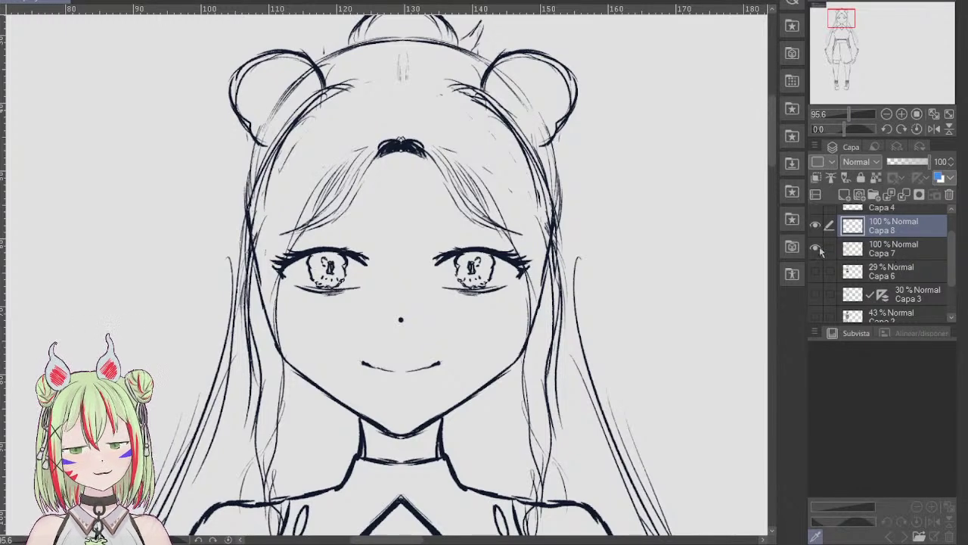
pyautogui.click(815, 225)
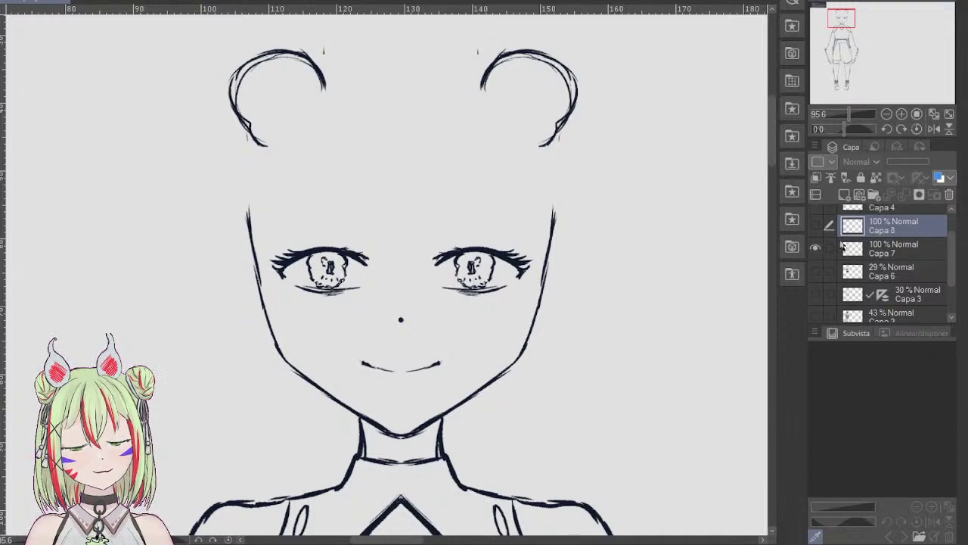
pyautogui.click(815, 293)
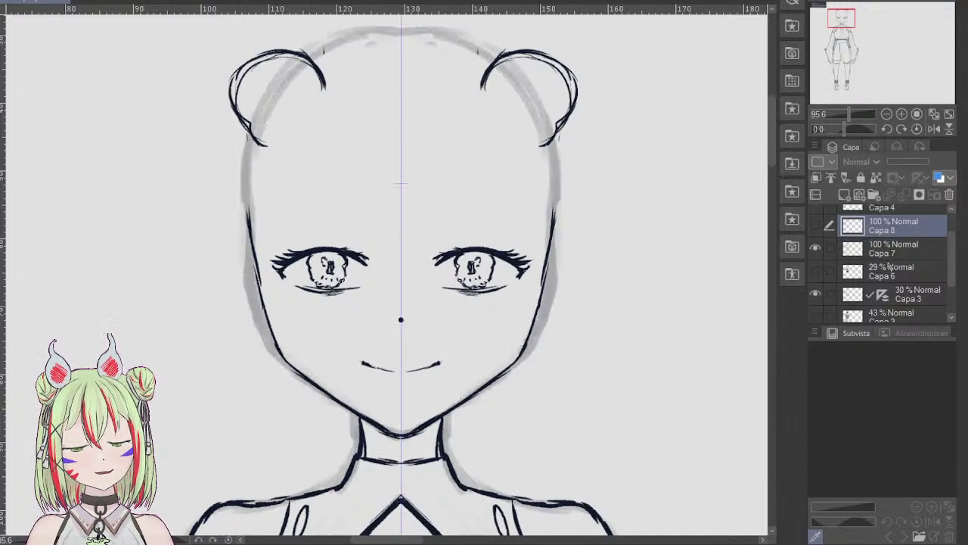
# Select both round ears on layer Capa 7 and delete them
pyautogui.click(886, 272)
pyautogui.click(920, 246)
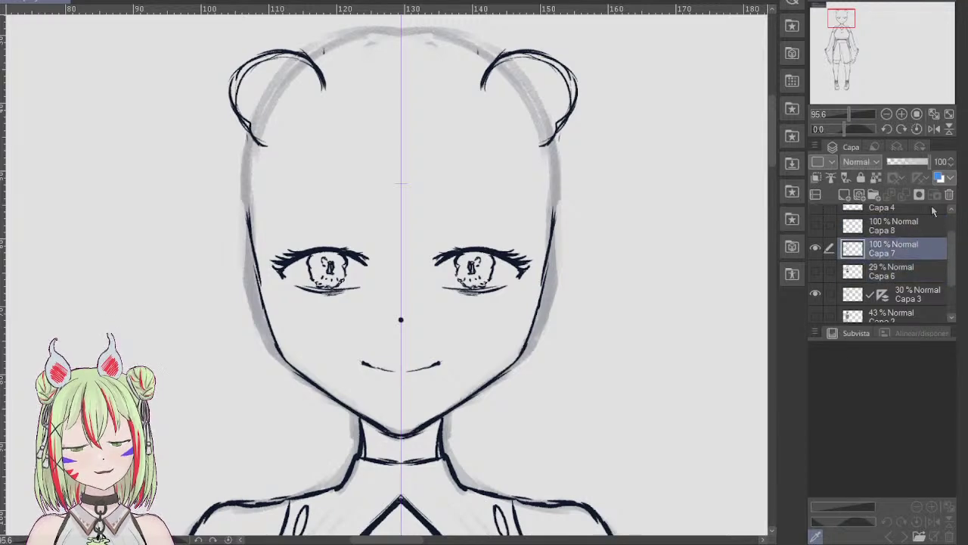
pyautogui.moveTo(354, 61)
pyautogui.mouseDown()
pyautogui.moveTo(235, 27)
pyautogui.moveTo(357, 72)
pyautogui.mouseUp()
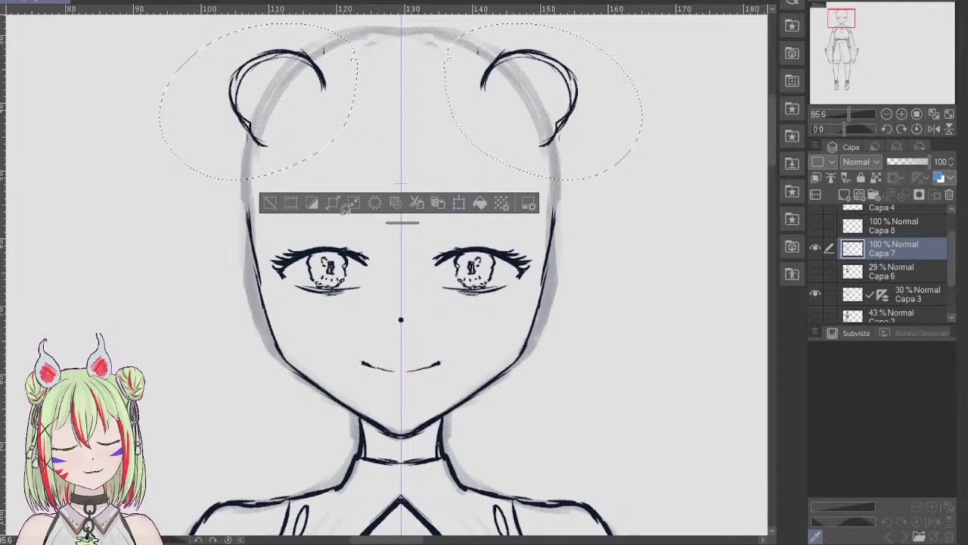
pyautogui.click(376, 204)
pyautogui.click(270, 203)
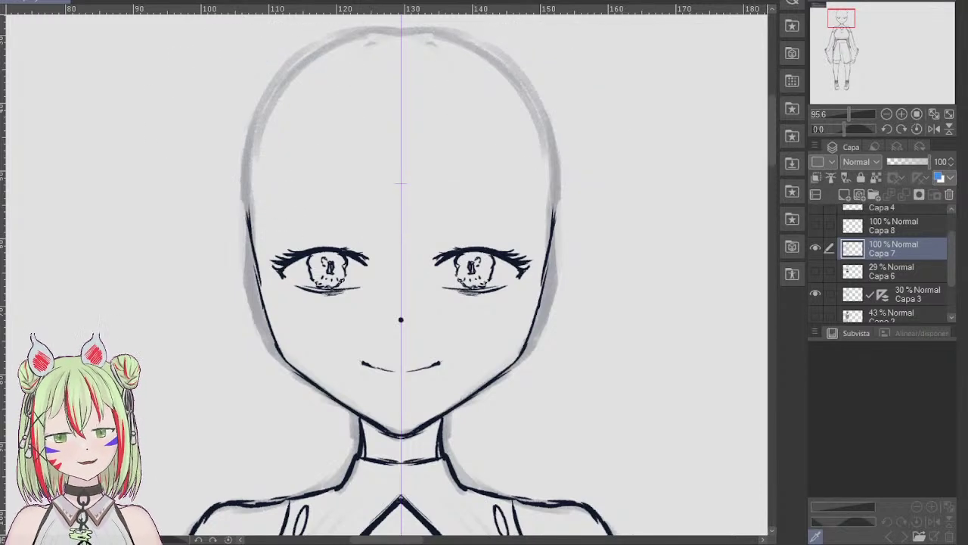
# Sketch a slimmer jawline just inside the existing face contour, with the chin point slightly higher
pyautogui.moveTo(255, 232)
pyautogui.mouseDown()
pyautogui.moveTo(280, 363)
pyautogui.moveTo(325, 391)
pyautogui.mouseUp()
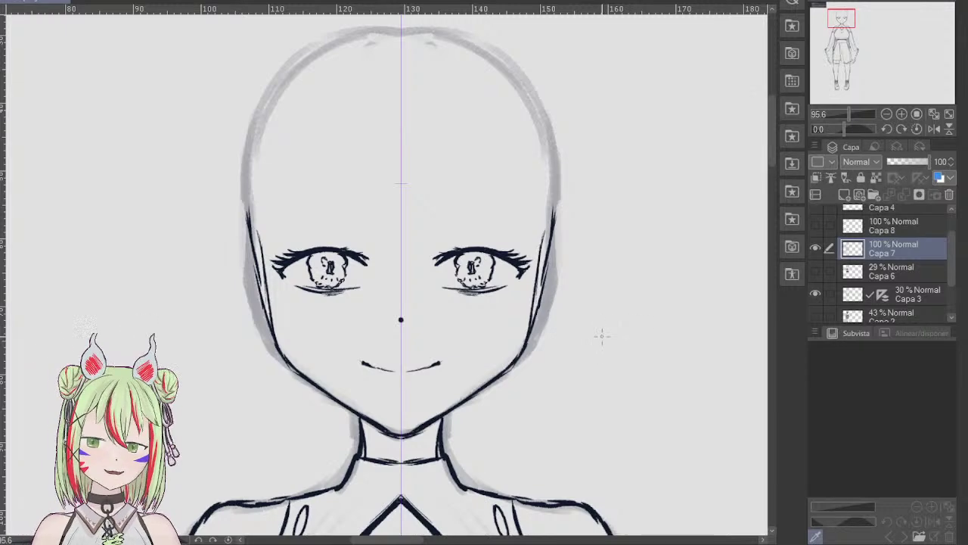
pyautogui.moveTo(287, 369); pyautogui.dragTo(399, 430)
pyautogui.moveTo(318, 391); pyautogui.dragTo(270, 331)
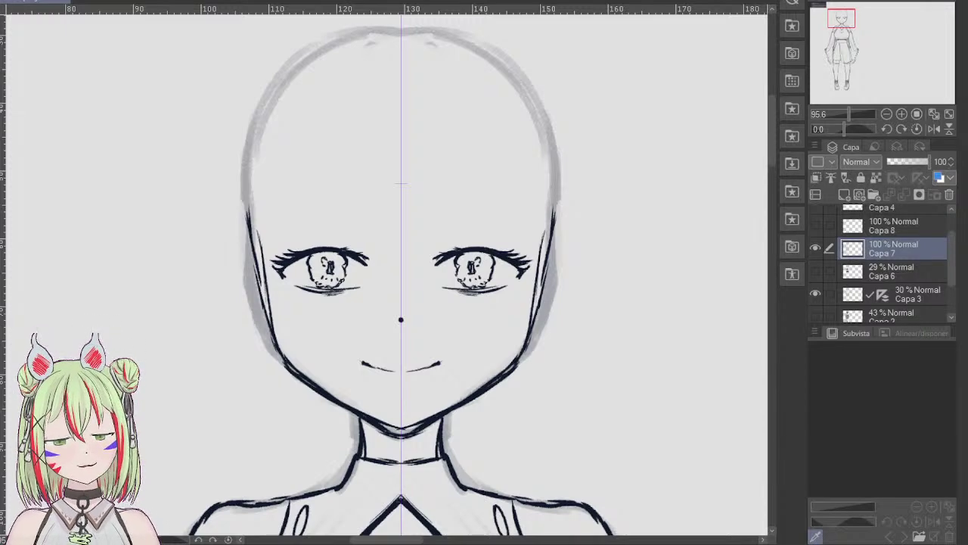
# Erase the old cheek and chin outline and redraw the face contour from the jaw up to the temples
pyautogui.moveTo(419, 431)
pyautogui.mouseDown()
pyautogui.moveTo(402, 436)
pyautogui.moveTo(515, 364)
pyautogui.moveTo(540, 250)
pyautogui.moveTo(534, 333)
pyautogui.moveTo(551, 219)
pyautogui.moveTo(569, 195)
pyautogui.mouseUp()
pyautogui.moveTo(525, 259)
pyautogui.mouseDown()
pyautogui.moveTo(534, 310)
pyautogui.moveTo(553, 213)
pyautogui.moveTo(513, 357)
pyautogui.moveTo(495, 381)
pyautogui.mouseUp()
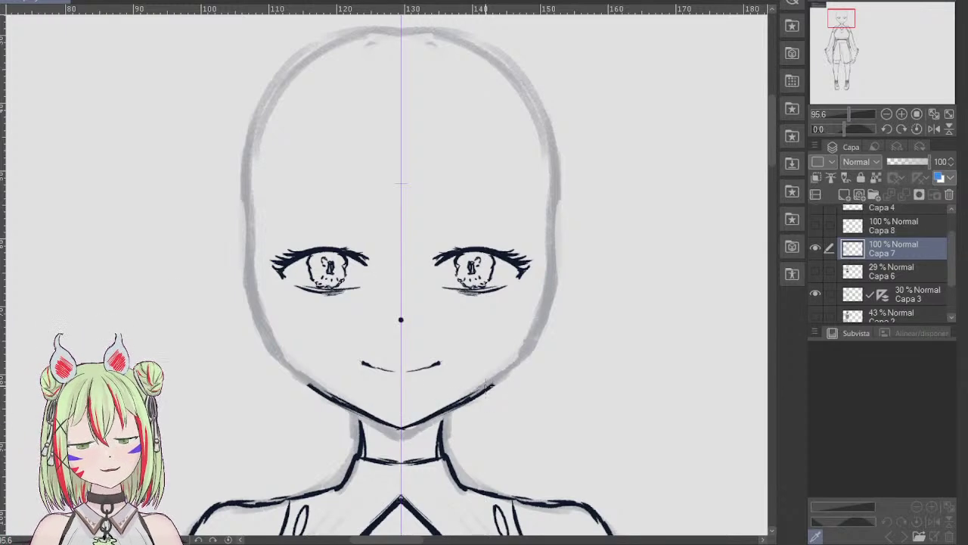
pyautogui.moveTo(446, 405)
pyautogui.mouseDown()
pyautogui.moveTo(503, 377)
pyautogui.moveTo(543, 311)
pyautogui.mouseUp()
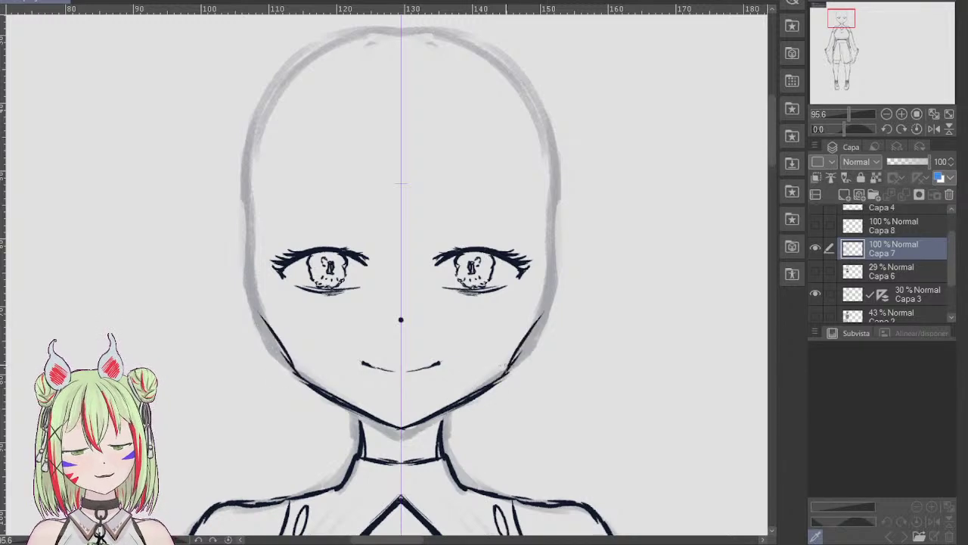
pyautogui.moveTo(287, 367)
pyautogui.mouseDown()
pyautogui.moveTo(259, 291)
pyautogui.moveTo(248, 196)
pyautogui.mouseUp()
pyautogui.moveTo(250, 258); pyautogui.dragTo(253, 159)
pyautogui.moveTo(257, 245)
pyautogui.mouseDown()
pyautogui.moveTo(258, 136)
pyautogui.moveTo(257, 173)
pyautogui.moveTo(271, 136)
pyautogui.mouseUp()
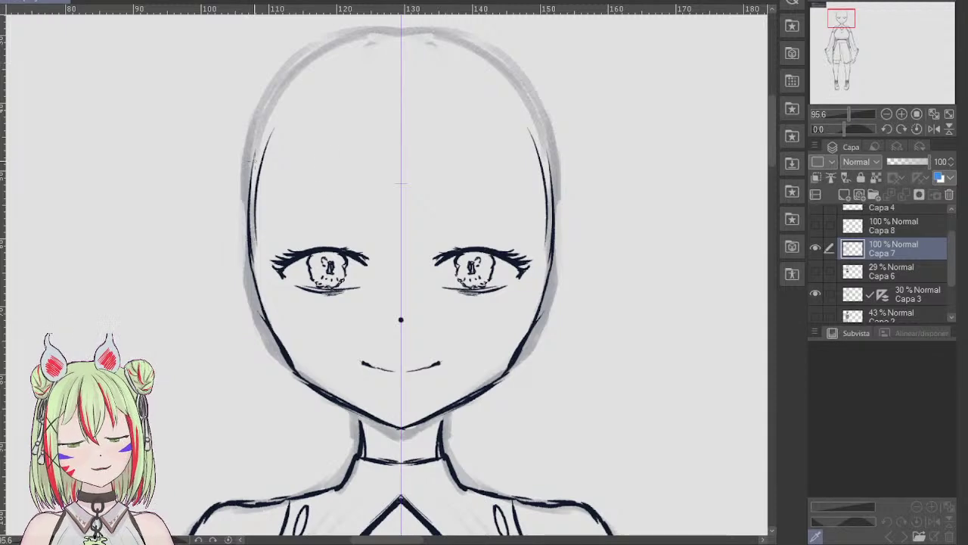
# Sketch the rounded top of the skull with overlapping curves that join the temples on both sides
pyautogui.moveTo(252, 201); pyautogui.dragTo(330, 46)
pyautogui.moveTo(275, 101); pyautogui.dragTo(383, 38)
pyautogui.moveTo(451, 56)
pyautogui.mouseDown()
pyautogui.moveTo(263, 104)
pyautogui.moveTo(233, 177)
pyautogui.mouseUp()
pyautogui.moveTo(280, 110); pyautogui.dragTo(440, 49)
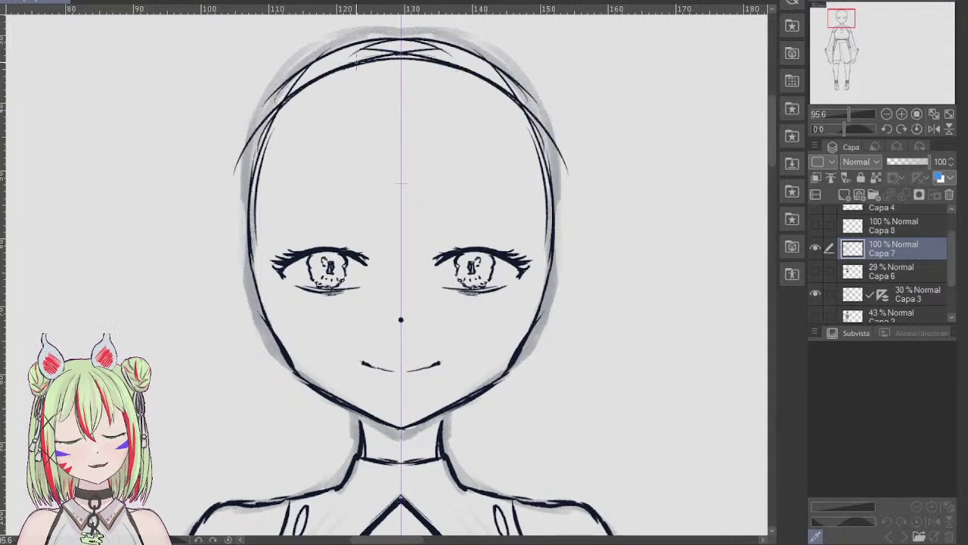
pyautogui.moveTo(348, 68); pyautogui.dragTo(256, 170)
# Reinforce the cheek and jaw outline with thicker strokes and round off the jaw corners
pyautogui.moveTo(252, 251); pyautogui.dragTo(274, 330)
pyautogui.moveTo(249, 229); pyautogui.dragTo(292, 365)
pyautogui.moveTo(258, 270); pyautogui.dragTo(279, 339)
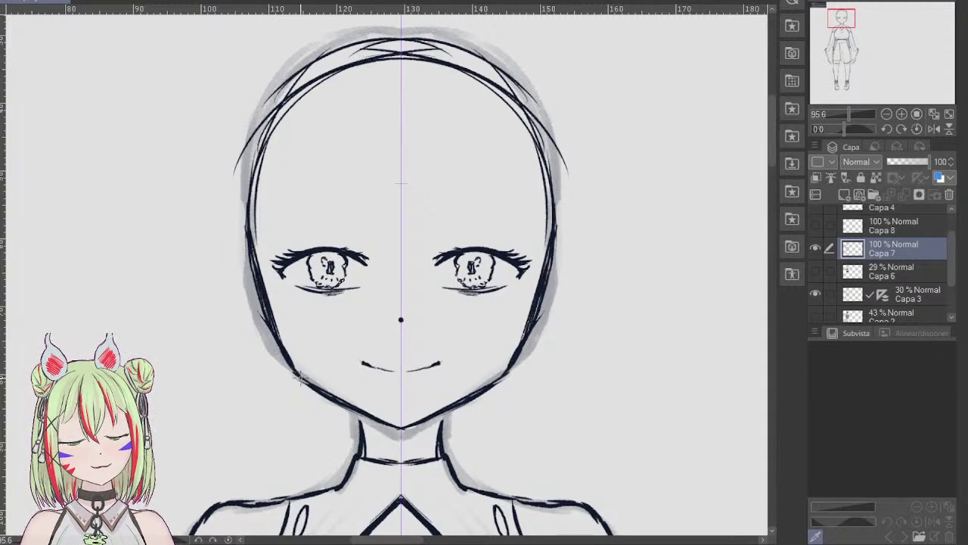
pyautogui.moveTo(300, 375); pyautogui.dragTo(314, 391)
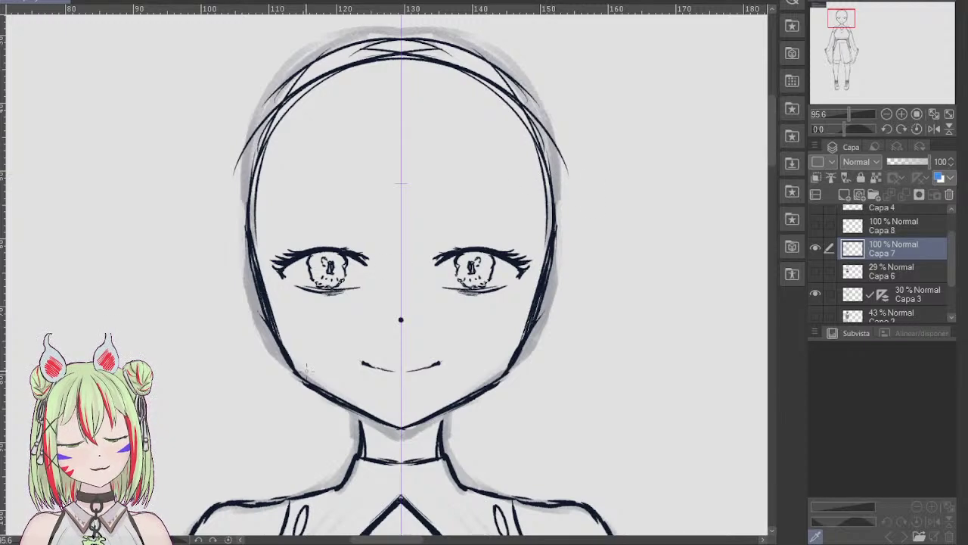
pyautogui.moveTo(278, 343)
pyautogui.mouseDown()
pyautogui.moveTo(307, 387)
pyautogui.moveTo(359, 410)
pyautogui.mouseUp()
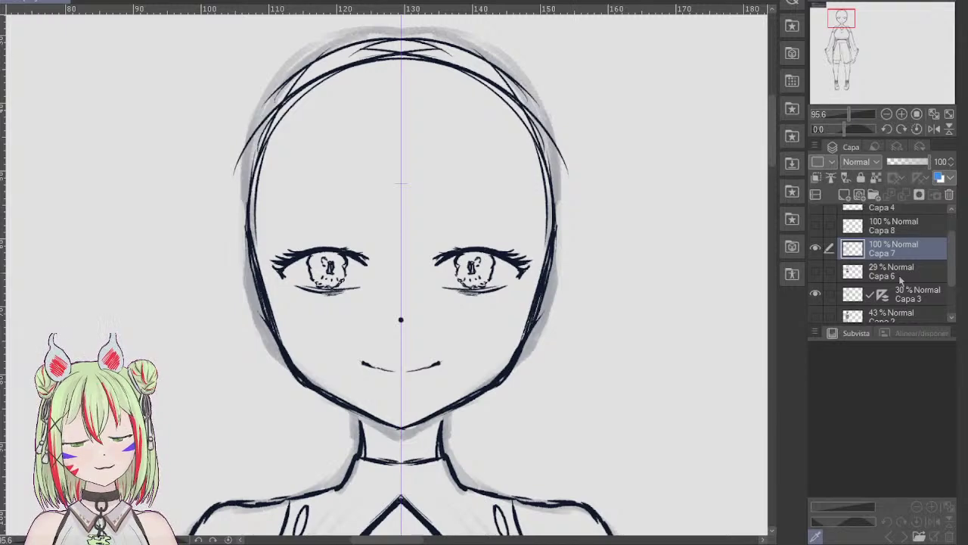
# Select both eyes with their lashes and move them slightly down on the face
pyautogui.moveTo(382, 274)
pyautogui.mouseDown()
pyautogui.moveTo(381, 230)
pyautogui.moveTo(283, 226)
pyautogui.moveTo(270, 243)
pyautogui.moveTo(267, 259)
pyautogui.moveTo(310, 301)
pyautogui.moveTo(391, 266)
pyautogui.moveTo(378, 285)
pyautogui.mouseUp()
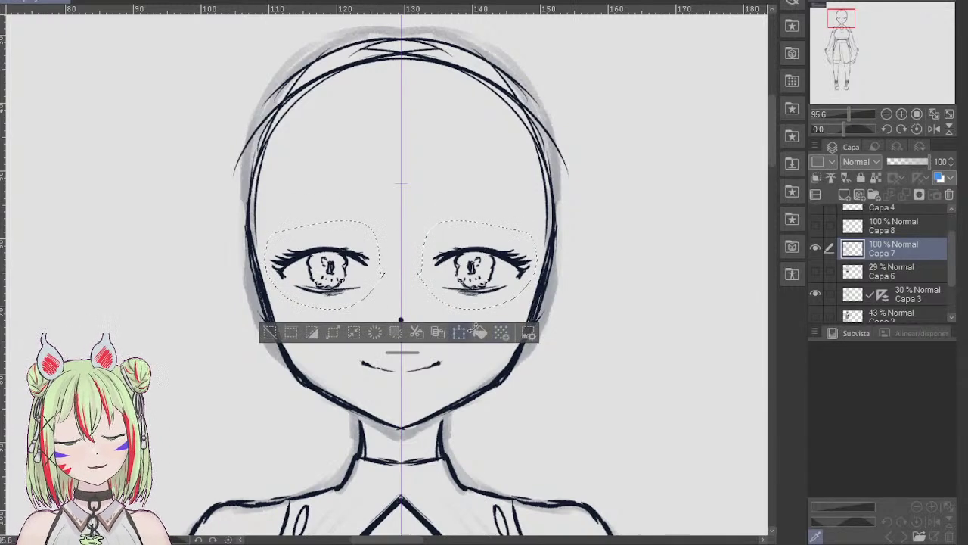
pyautogui.click(459, 333)
pyautogui.moveTo(459, 279); pyautogui.dragTo(461, 291)
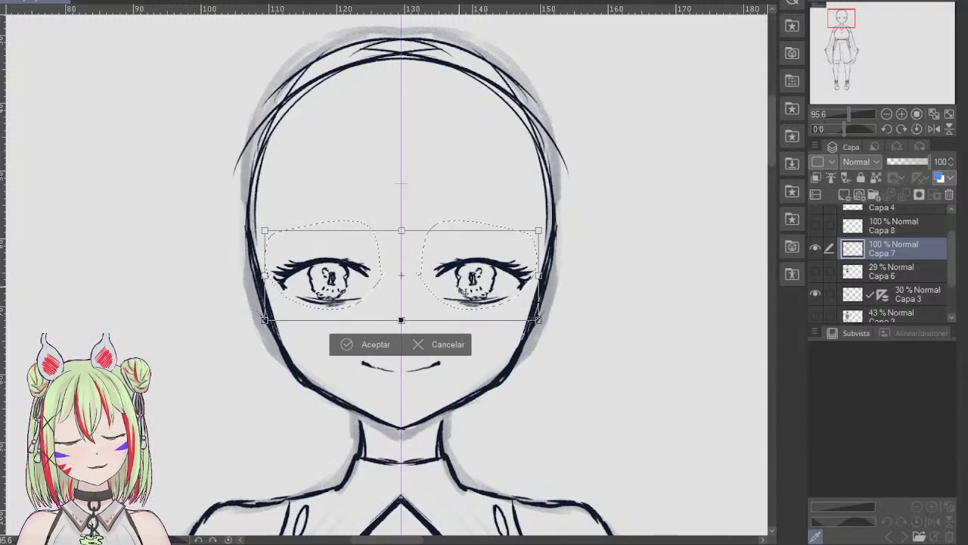
pyautogui.click(361, 344)
pyautogui.click(286, 336)
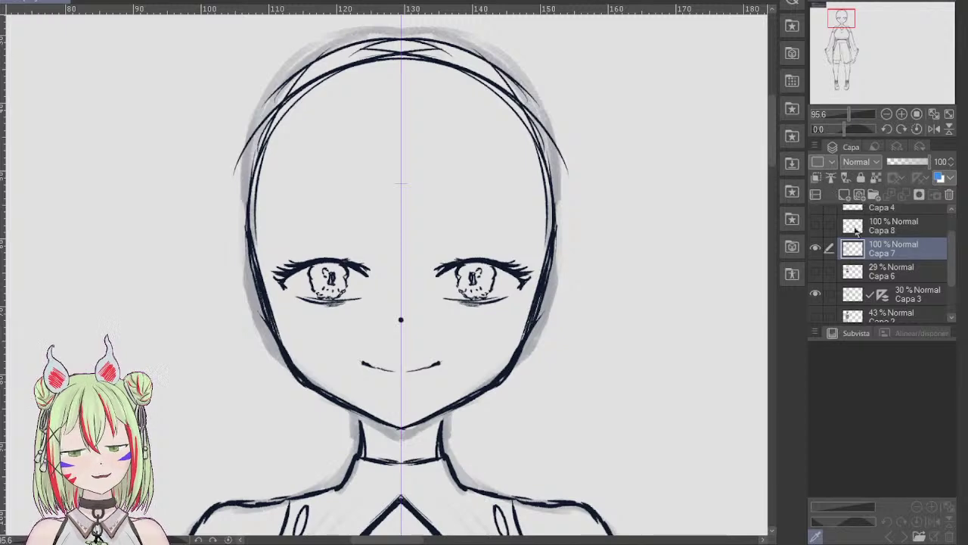
# Add a new raster layer directly above Capa 7
pyautogui.click(844, 195)
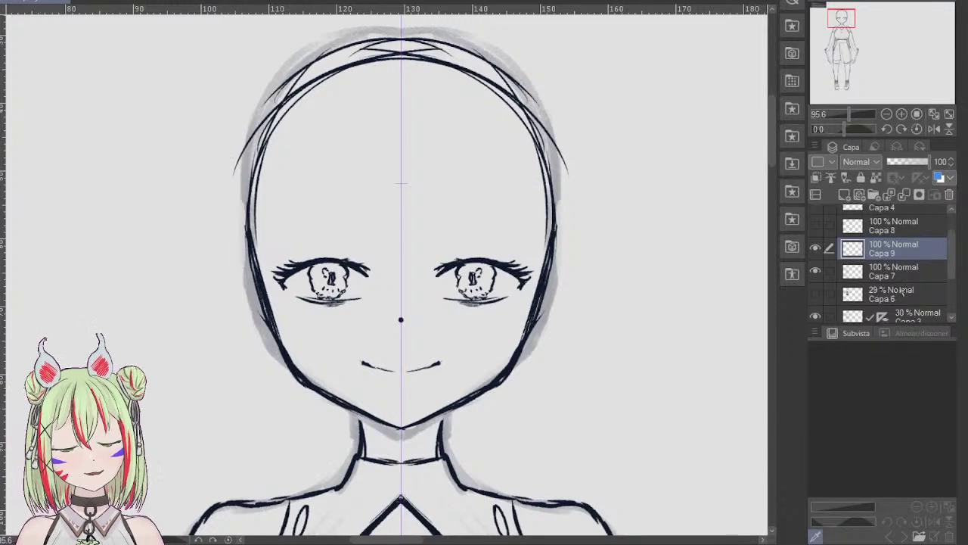
# Hide the faded base layer Capa 3 and sketch the fringe's long strand sweeping right, plus short strands down the centre of the forehead
pyautogui.click(815, 317)
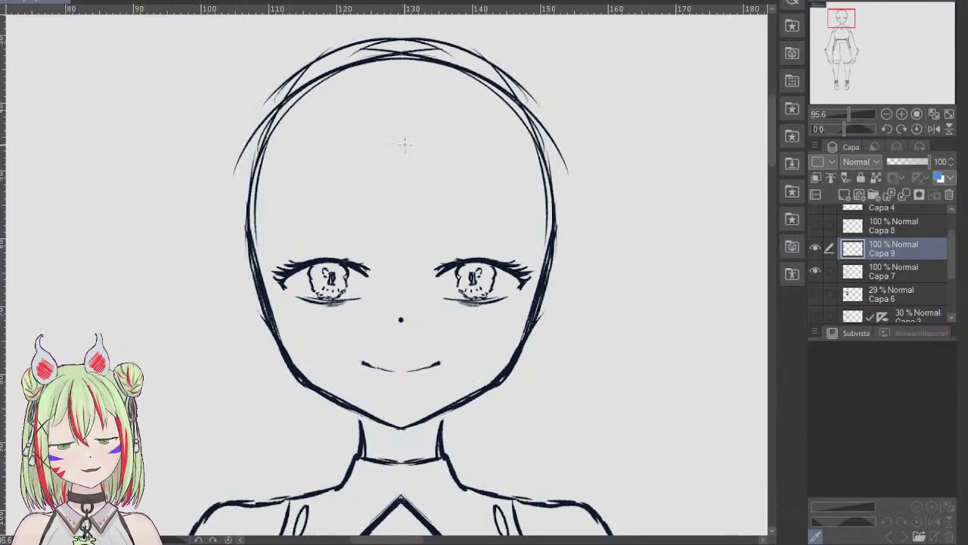
pyautogui.moveTo(407, 132)
pyautogui.mouseDown()
pyautogui.moveTo(451, 212)
pyautogui.moveTo(496, 242)
pyautogui.mouseUp()
pyautogui.moveTo(418, 169); pyautogui.dragTo(512, 252)
pyautogui.moveTo(407, 113)
pyautogui.mouseDown()
pyautogui.moveTo(480, 232)
pyautogui.moveTo(529, 259)
pyautogui.mouseUp()
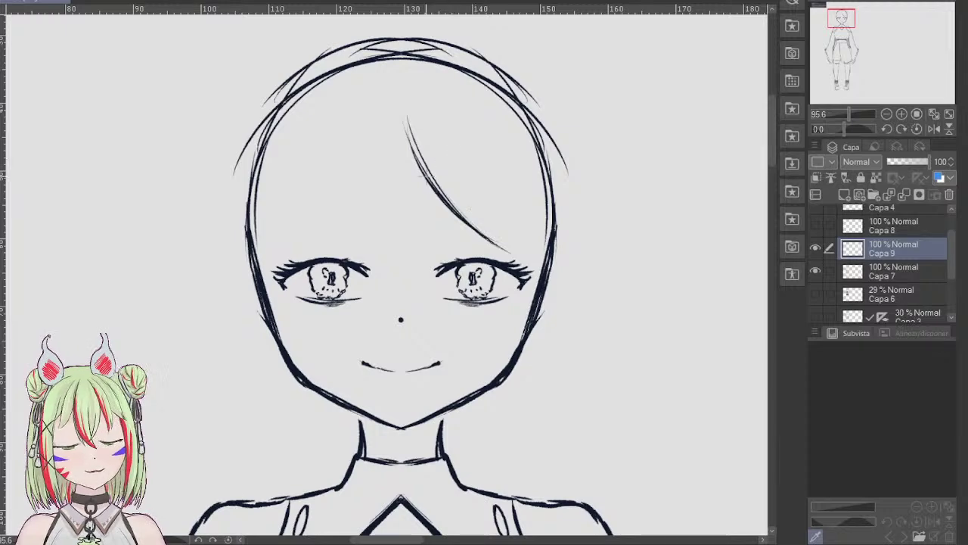
pyautogui.moveTo(418, 164); pyautogui.dragTo(411, 228)
pyautogui.moveTo(416, 195); pyautogui.dragTo(403, 235)
pyautogui.moveTo(407, 167); pyautogui.dragTo(390, 250)
# Sketch thin, curved fringe strands across the left half of the forehead, ending just above the eye
pyautogui.moveTo(364, 178); pyautogui.dragTo(348, 237)
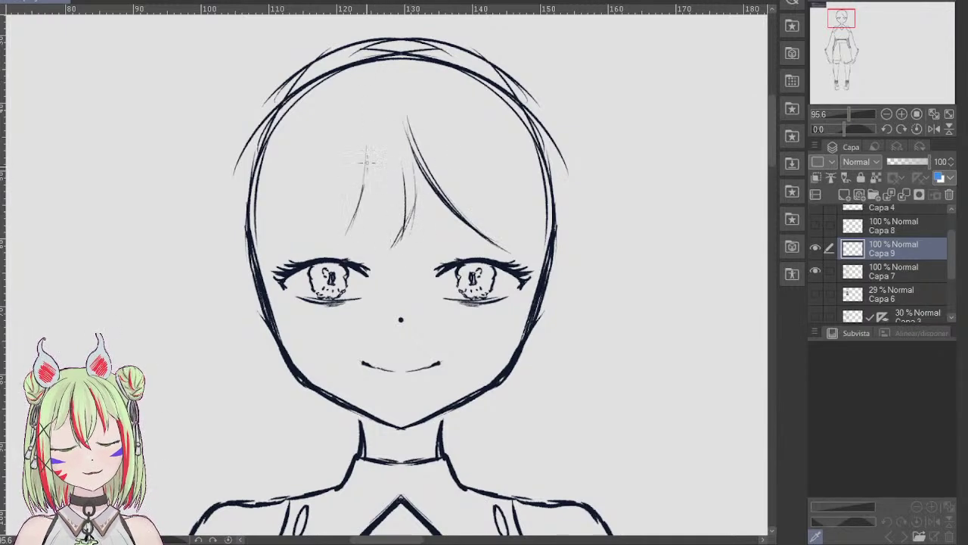
pyautogui.moveTo(369, 135); pyautogui.dragTo(344, 245)
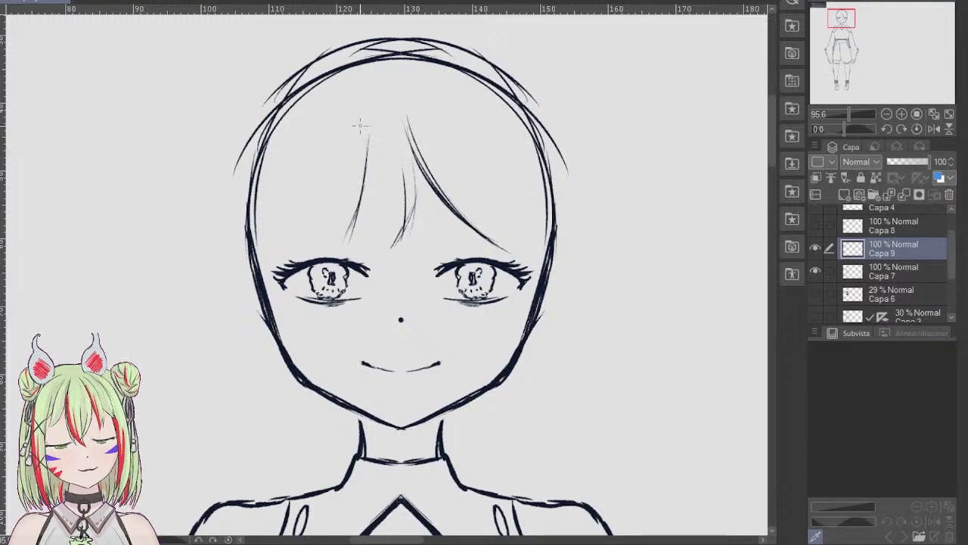
pyautogui.moveTo(361, 129); pyautogui.dragTo(327, 221)
pyautogui.moveTo(346, 171); pyautogui.dragTo(310, 242)
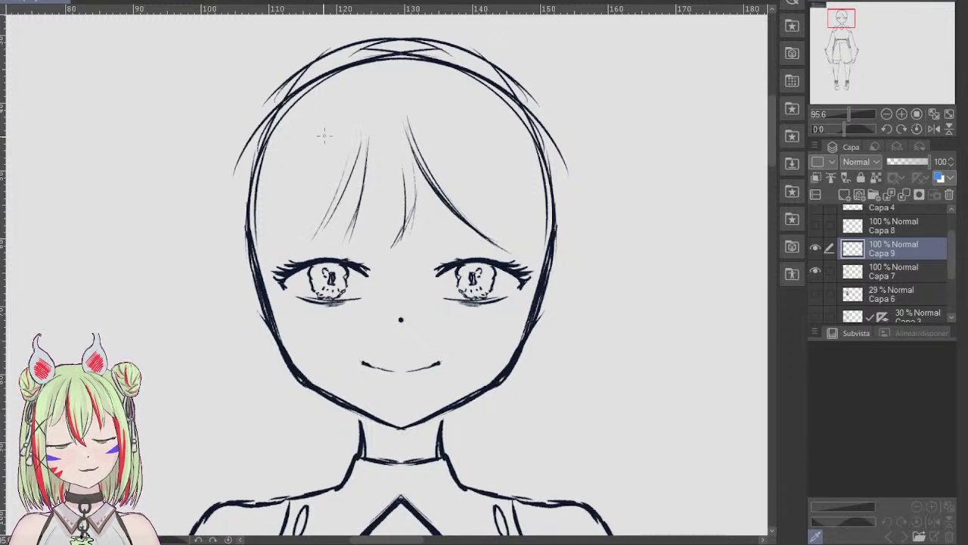
pyautogui.moveTo(322, 121); pyautogui.dragTo(273, 245)
pyautogui.moveTo(311, 140); pyautogui.dragTo(287, 221)
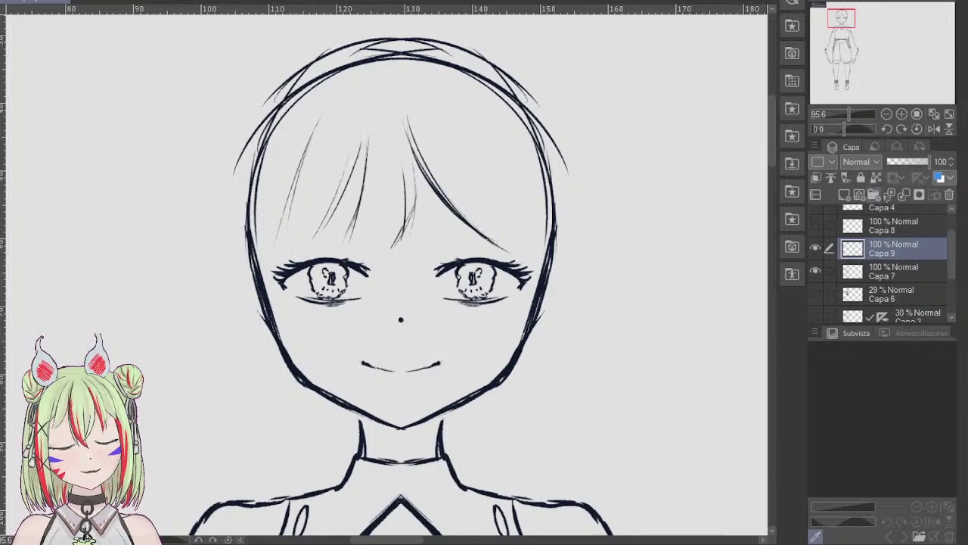
# Show Capa 3 with its symmetry guide again and sketch mirrored long hair locks from the crown past the jaw to the shoulders
pyautogui.click(814, 316)
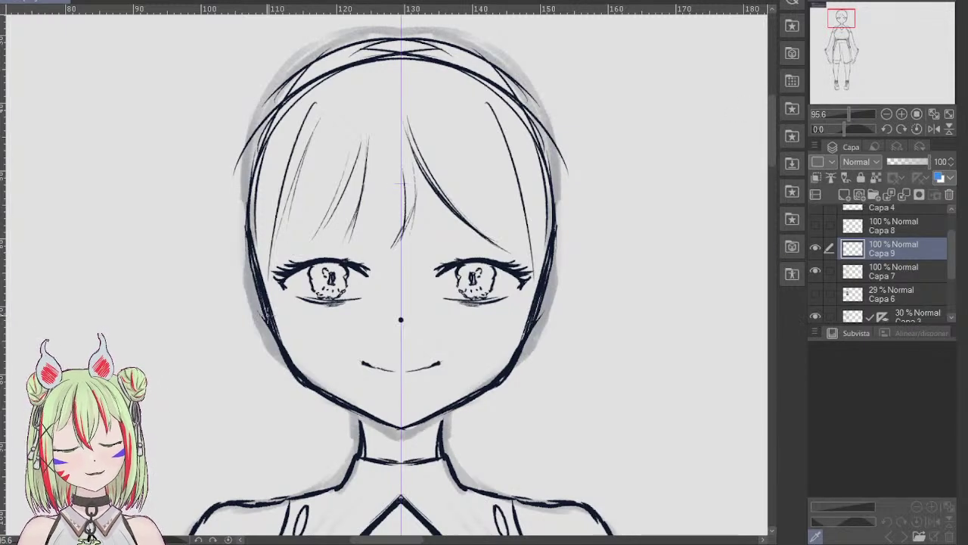
pyautogui.moveTo(277, 200); pyautogui.dragTo(297, 418)
pyautogui.moveTo(278, 289); pyautogui.dragTo(311, 457)
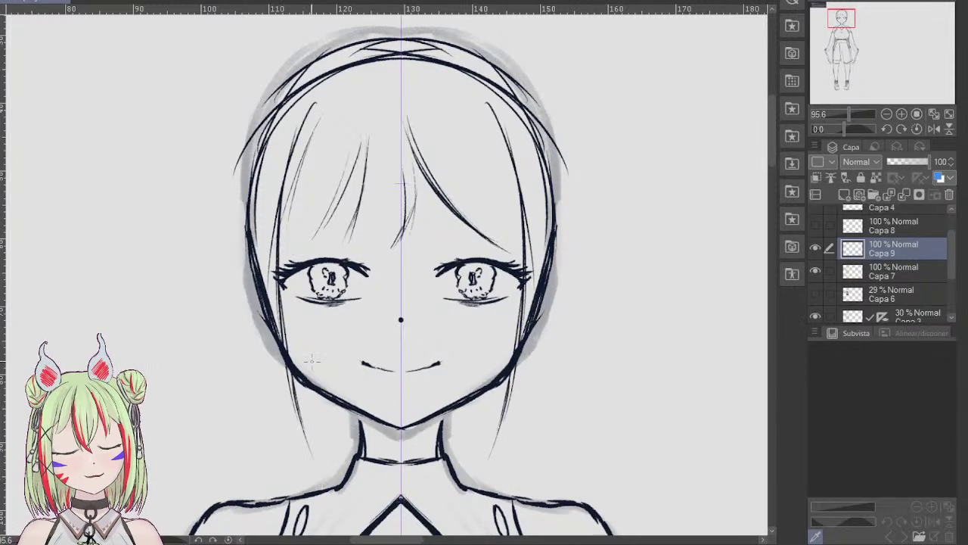
pyautogui.moveTo(283, 355); pyautogui.dragTo(291, 475)
pyautogui.moveTo(346, 63)
pyautogui.mouseDown()
pyautogui.moveTo(316, 65)
pyautogui.moveTo(249, 136)
pyautogui.moveTo(249, 335)
pyautogui.moveTo(276, 425)
pyautogui.mouseUp()
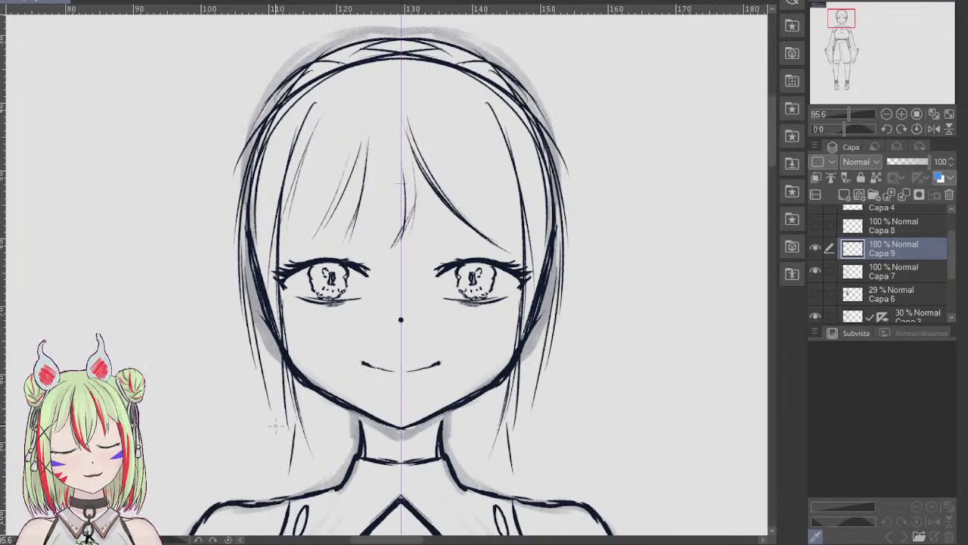
pyautogui.moveTo(254, 313)
pyautogui.mouseDown()
pyautogui.moveTo(271, 446)
pyautogui.moveTo(267, 526)
pyautogui.mouseUp()
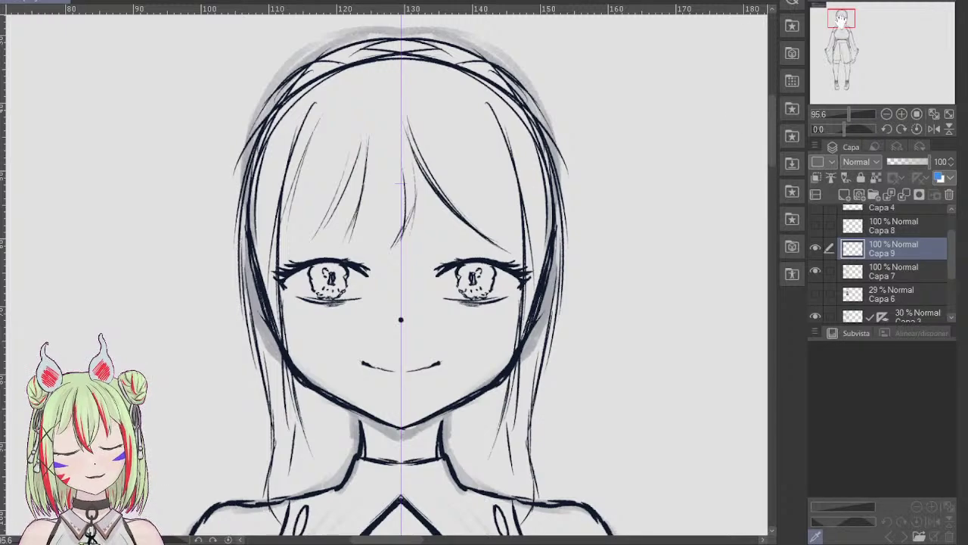
# Extend the mirrored side locks over the shoulders to the upper chest and add one more strand to the fringe
pyautogui.scroll(-3, 413, 165)
pyautogui.moveTo(295, 244)
pyautogui.mouseDown()
pyautogui.moveTo(290, 415)
pyautogui.moveTo(284, 327)
pyautogui.moveTo(295, 249)
pyautogui.moveTo(285, 211)
pyautogui.mouseUp()
pyautogui.moveTo(243, 135); pyautogui.dragTo(265, 262)
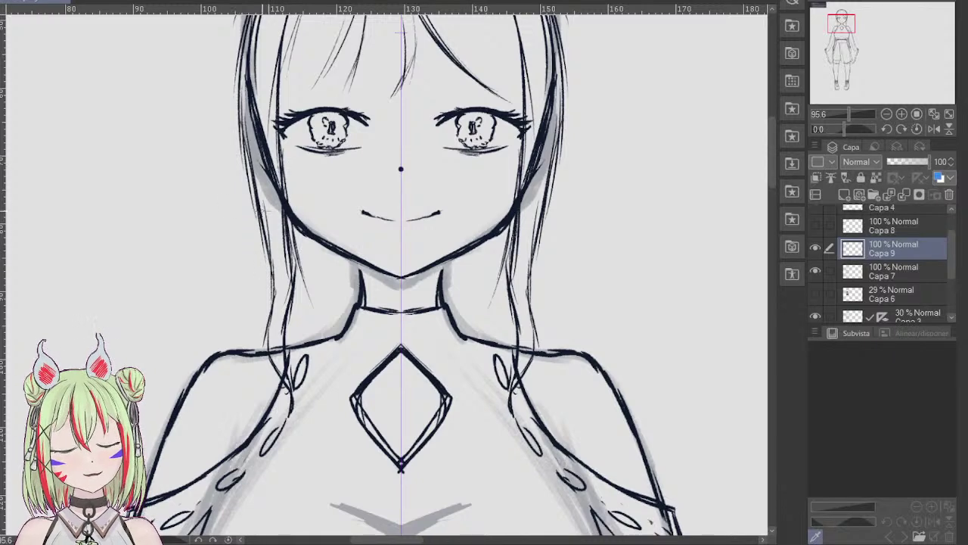
pyautogui.moveTo(264, 228)
pyautogui.mouseDown()
pyautogui.moveTo(257, 348)
pyautogui.moveTo(290, 400)
pyautogui.mouseUp()
pyautogui.moveTo(841, 22); pyautogui.dragTo(840, 15)
pyautogui.moveTo(350, 233); pyautogui.dragTo(319, 290)
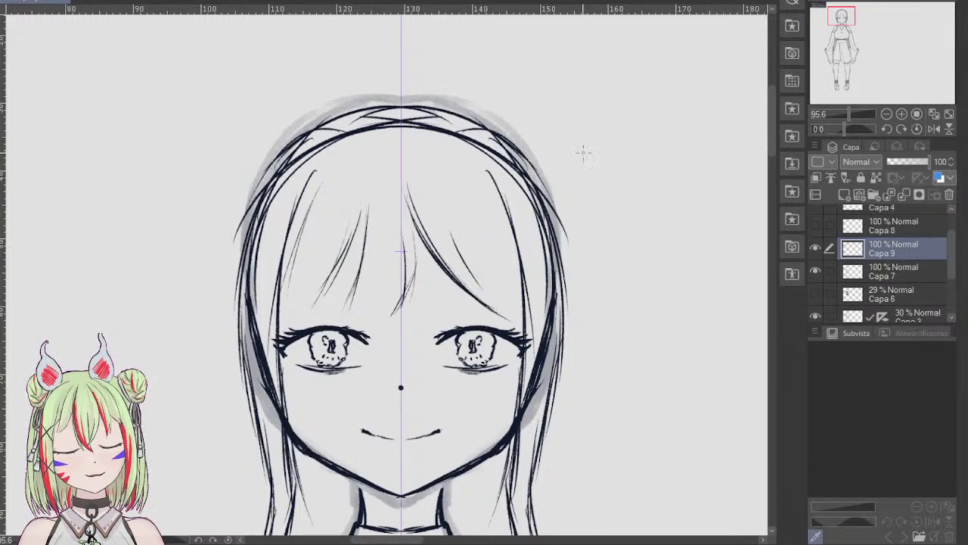
# Erase the skull and temple lines on Capa 7 that overlap the hair, keeping the lower jaw outline
pyautogui.click(904, 280)
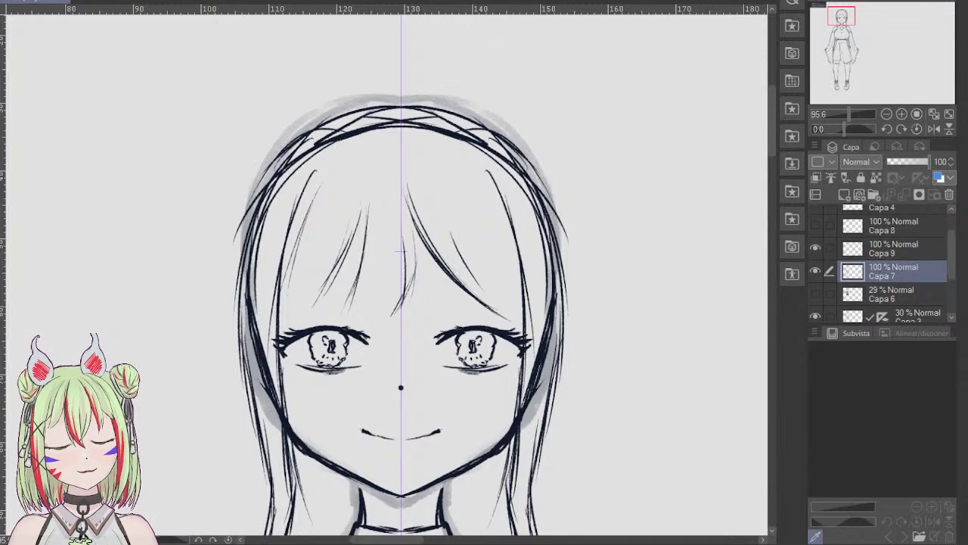
pyautogui.moveTo(300, 162)
pyautogui.mouseDown()
pyautogui.moveTo(409, 120)
pyautogui.moveTo(315, 137)
pyautogui.moveTo(405, 89)
pyautogui.moveTo(256, 186)
pyautogui.moveTo(257, 375)
pyautogui.moveTo(267, 366)
pyautogui.moveTo(276, 431)
pyautogui.moveTo(245, 203)
pyautogui.mouseUp()
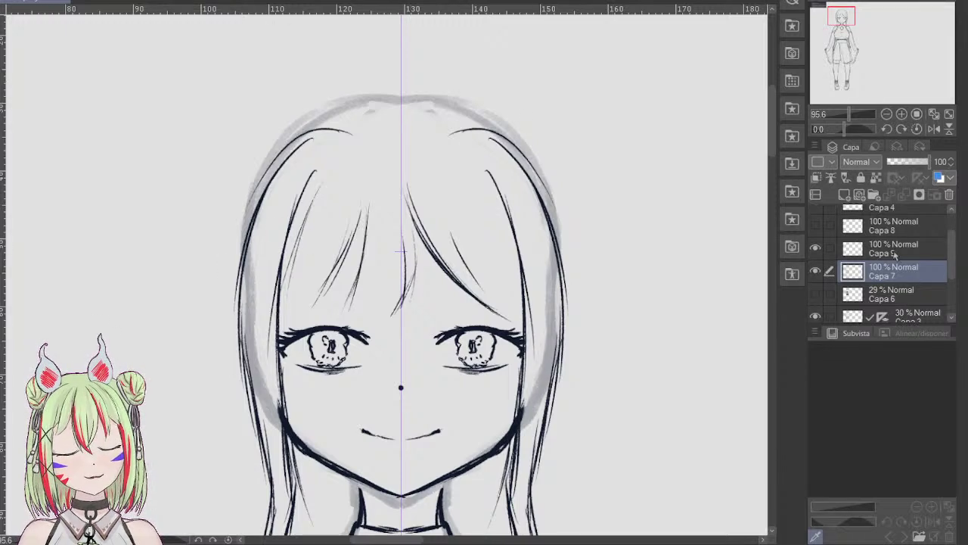
pyautogui.moveTo(527, 399)
pyautogui.mouseDown()
pyautogui.moveTo(522, 427)
pyautogui.moveTo(527, 401)
pyautogui.mouseUp()
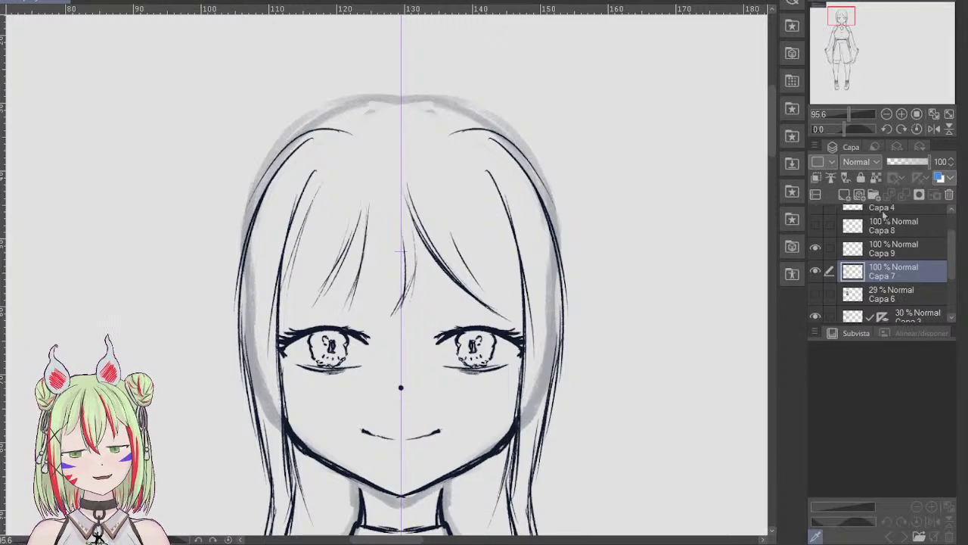
# On Capa 9, outline the top of the hair with overlapping mirrored curves from the centre parting down both sides
pyautogui.click(889, 257)
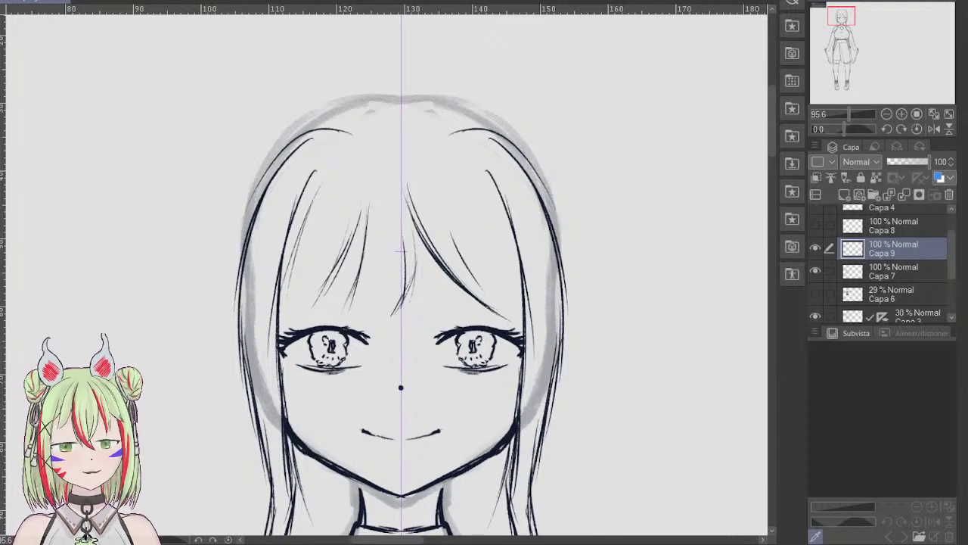
pyautogui.moveTo(393, 97)
pyautogui.mouseDown()
pyautogui.moveTo(339, 99)
pyautogui.moveTo(291, 125)
pyautogui.moveTo(261, 163)
pyautogui.mouseUp()
pyautogui.moveTo(297, 119); pyautogui.dragTo(235, 236)
pyautogui.moveTo(308, 114)
pyautogui.mouseDown()
pyautogui.moveTo(265, 164)
pyautogui.moveTo(234, 269)
pyautogui.mouseUp()
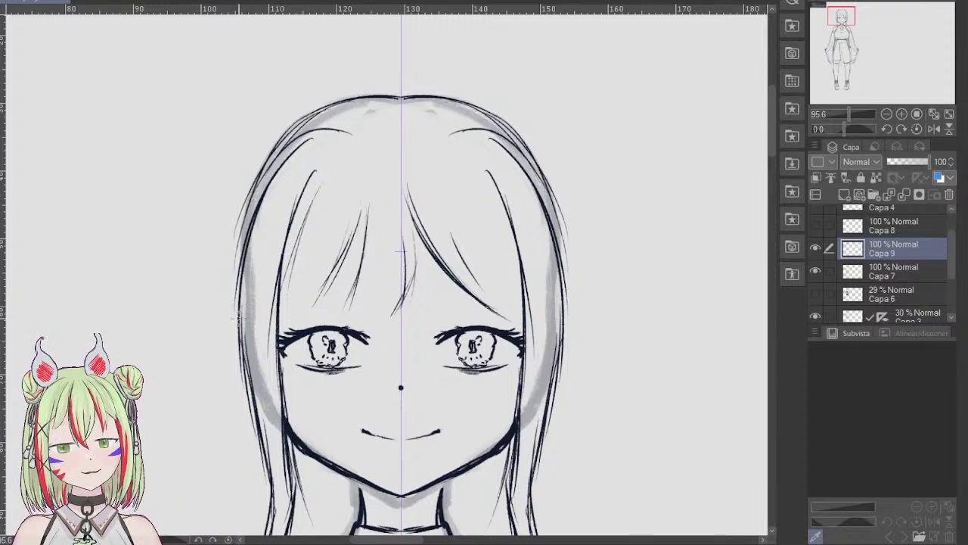
# Sketch bumpy, braid-like segments along the outer sides of the hair from the temples down to the jaw
pyautogui.moveTo(270, 139)
pyautogui.mouseDown()
pyautogui.moveTo(243, 193)
pyautogui.moveTo(248, 231)
pyautogui.moveTo(227, 253)
pyautogui.moveTo(224, 272)
pyautogui.moveTo(240, 280)
pyautogui.moveTo(227, 370)
pyautogui.mouseUp()
pyautogui.moveTo(225, 334); pyautogui.dragTo(235, 384)
pyautogui.moveTo(841, 22); pyautogui.dragTo(840, 24)
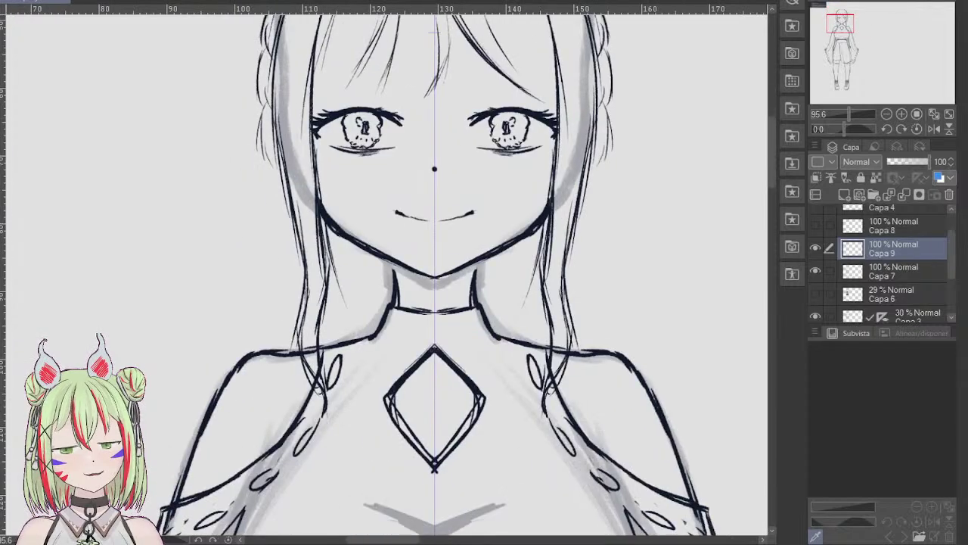
pyautogui.moveTo(267, 163); pyautogui.dragTo(286, 218)
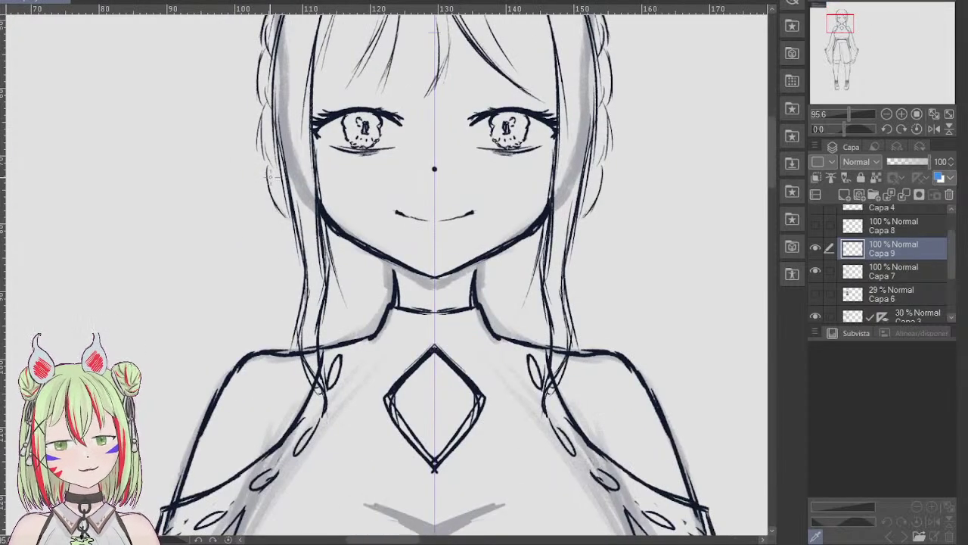
pyautogui.moveTo(269, 179); pyautogui.dragTo(296, 238)
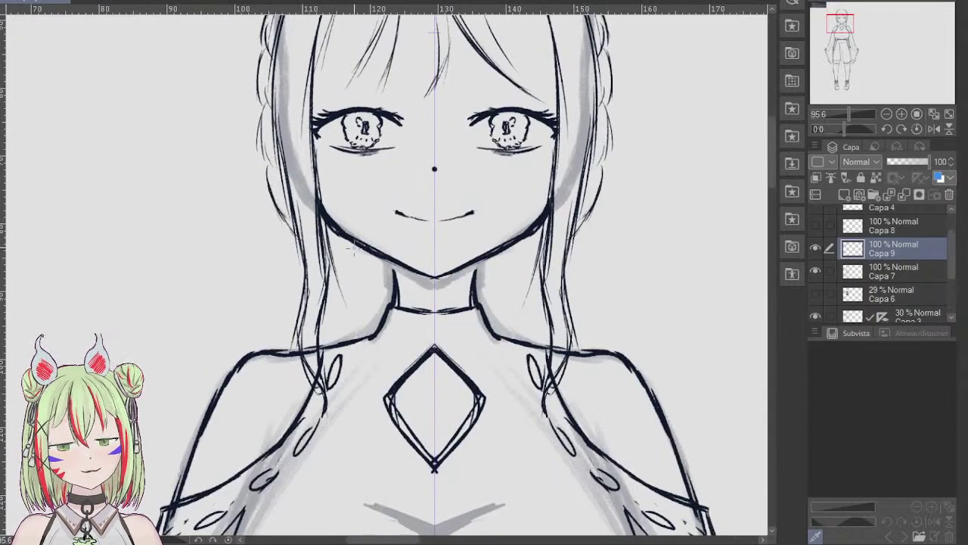
# Sketch mirrored round hair loops beside the neck with overlapping strokes and add tufts flaring outward above them
pyautogui.moveTo(354, 250); pyautogui.dragTo(338, 259)
pyautogui.moveTo(292, 233)
pyautogui.mouseDown()
pyautogui.moveTo(338, 258)
pyautogui.moveTo(323, 254)
pyautogui.moveTo(276, 283)
pyautogui.moveTo(272, 319)
pyautogui.mouseUp()
pyautogui.moveTo(279, 259); pyautogui.dragTo(268, 311)
pyautogui.moveTo(295, 245)
pyautogui.mouseDown()
pyautogui.moveTo(271, 318)
pyautogui.moveTo(291, 336)
pyautogui.mouseUp()
pyautogui.moveTo(341, 265)
pyautogui.mouseDown()
pyautogui.moveTo(349, 295)
pyautogui.moveTo(317, 329)
pyautogui.moveTo(353, 302)
pyautogui.mouseUp()
pyautogui.moveTo(351, 279)
pyautogui.mouseDown()
pyautogui.moveTo(318, 337)
pyautogui.moveTo(332, 328)
pyautogui.moveTo(305, 339)
pyautogui.mouseUp()
pyautogui.moveTo(266, 283); pyautogui.dragTo(292, 324)
pyautogui.moveTo(298, 253); pyautogui.dragTo(272, 333)
pyautogui.moveTo(265, 290); pyautogui.dragTo(299, 345)
pyautogui.moveTo(352, 298); pyautogui.dragTo(340, 334)
pyautogui.moveTo(352, 275); pyautogui.dragTo(329, 337)
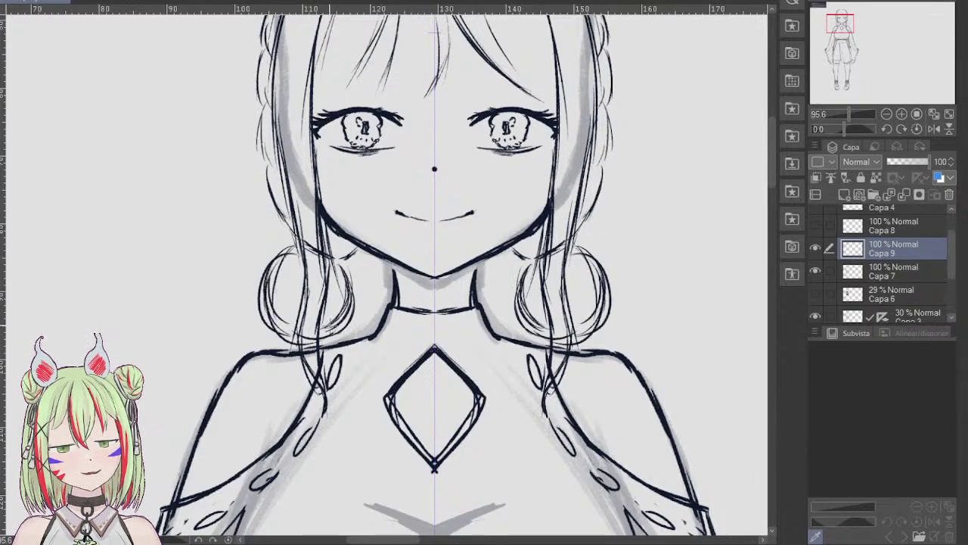
pyautogui.moveTo(355, 269); pyautogui.dragTo(329, 345)
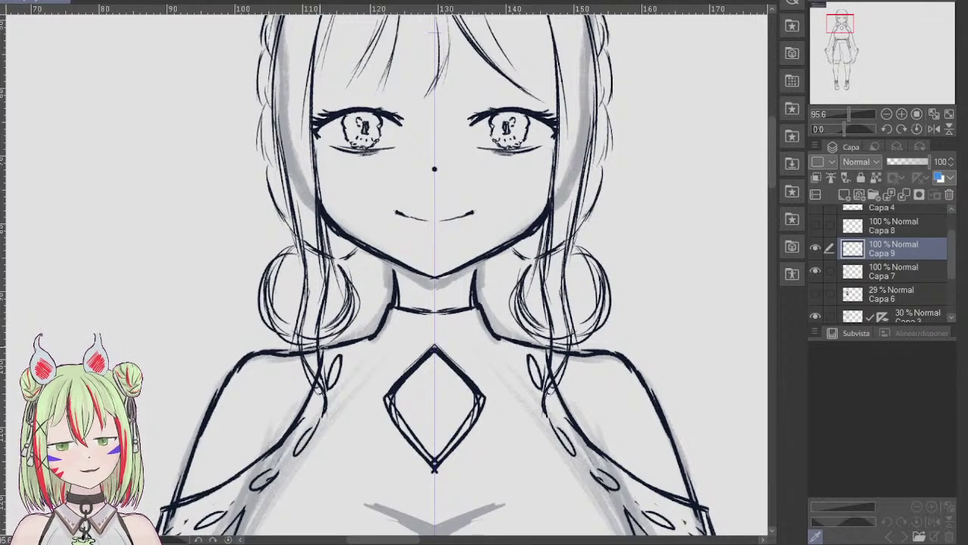
pyautogui.moveTo(322, 246)
pyautogui.mouseDown()
pyautogui.moveTo(255, 209)
pyautogui.moveTo(232, 229)
pyautogui.moveTo(273, 220)
pyautogui.moveTo(232, 239)
pyautogui.mouseUp()
pyautogui.moveTo(294, 229)
pyautogui.mouseDown()
pyautogui.moveTo(236, 242)
pyautogui.moveTo(251, 231)
pyautogui.mouseUp()
# Reinforce the upper hair outline and first braid segments on both sides, then add another strand to the flared tufts
pyautogui.moveTo(841, 26); pyautogui.dragTo(842, 17)
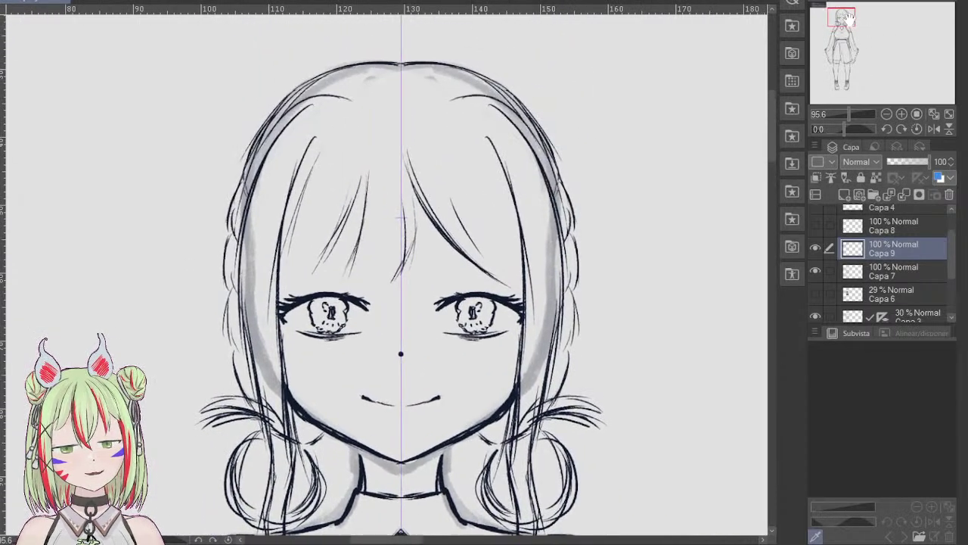
pyautogui.moveTo(307, 83)
pyautogui.mouseDown()
pyautogui.moveTo(245, 147)
pyautogui.moveTo(246, 159)
pyautogui.mouseUp()
pyautogui.moveTo(255, 145); pyautogui.dragTo(242, 173)
pyautogui.moveTo(253, 143); pyautogui.dragTo(239, 190)
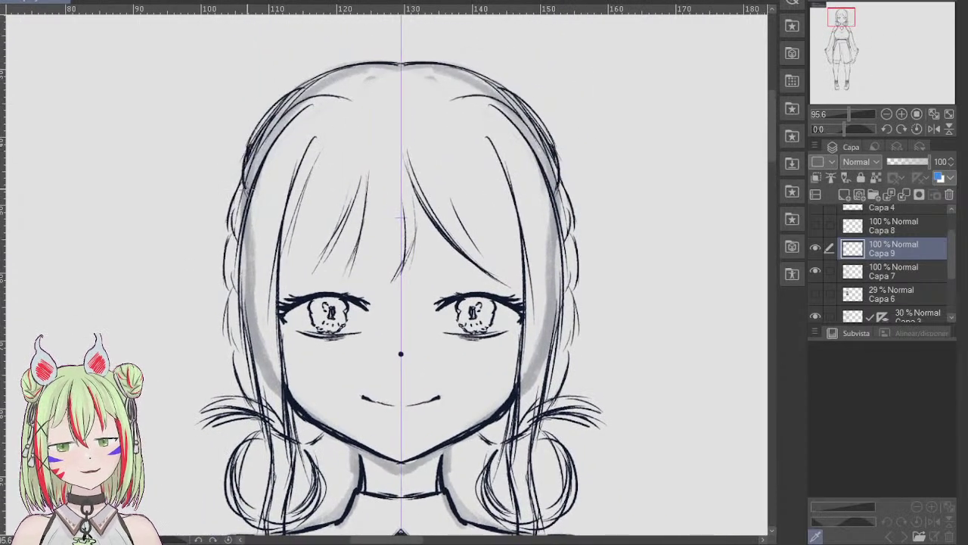
pyautogui.moveTo(263, 121); pyautogui.dragTo(242, 169)
pyautogui.moveTo(249, 175)
pyautogui.mouseDown()
pyautogui.moveTo(242, 200)
pyautogui.moveTo(231, 195)
pyautogui.moveTo(230, 235)
pyautogui.mouseUp()
pyautogui.moveTo(241, 224); pyautogui.dragTo(227, 245)
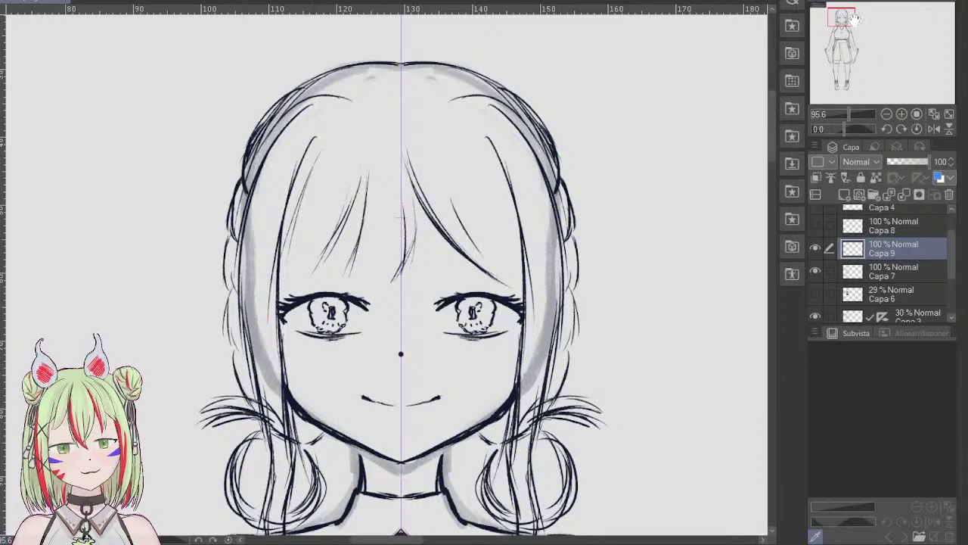
pyautogui.moveTo(855, 16); pyautogui.dragTo(854, 22)
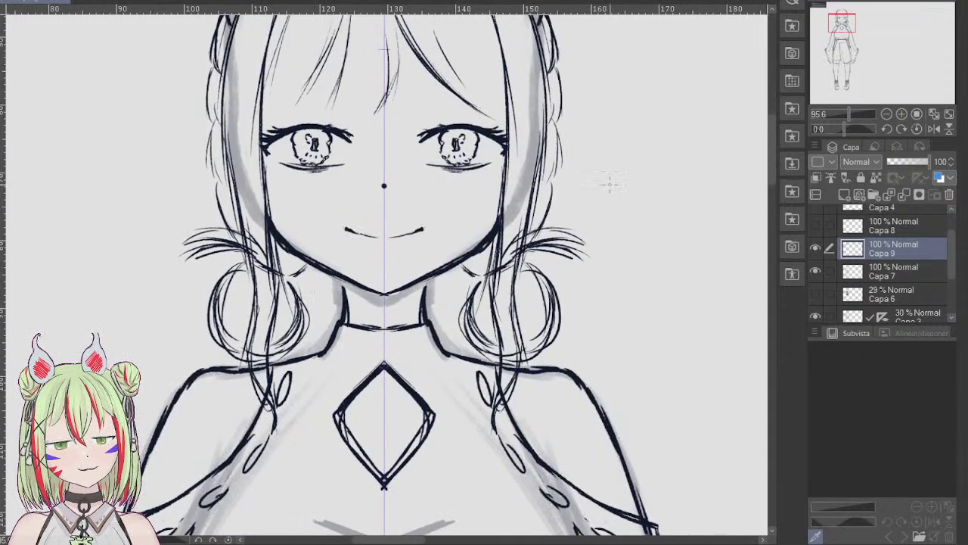
pyautogui.moveTo(542, 225)
pyautogui.mouseDown()
pyautogui.moveTo(583, 224)
pyautogui.moveTo(526, 234)
pyautogui.mouseUp()
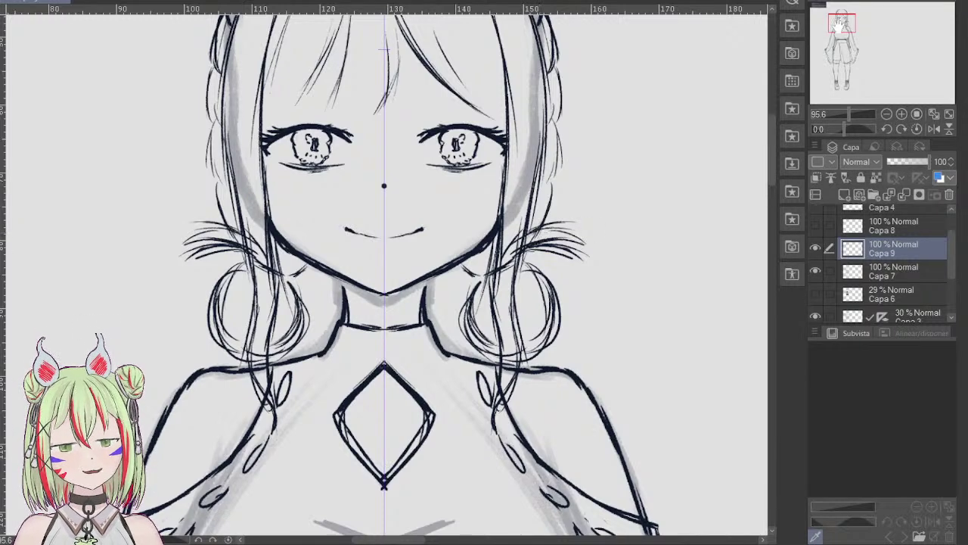
# Sketch mirrored rounded animal ears on top of the head, with their inner edges meeting the hair outline
pyautogui.moveTo(839, 25); pyautogui.dragTo(832, 12)
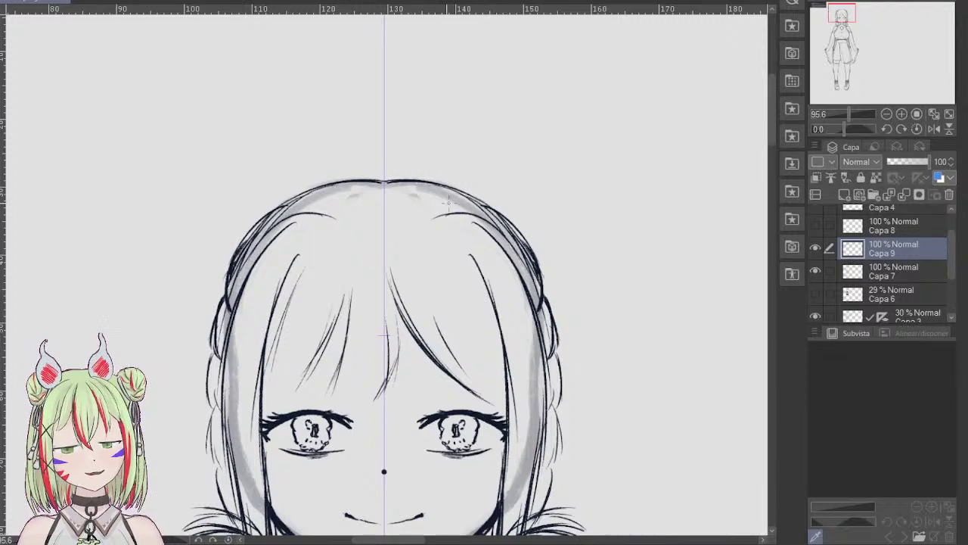
pyautogui.moveTo(446, 204); pyautogui.dragTo(466, 173)
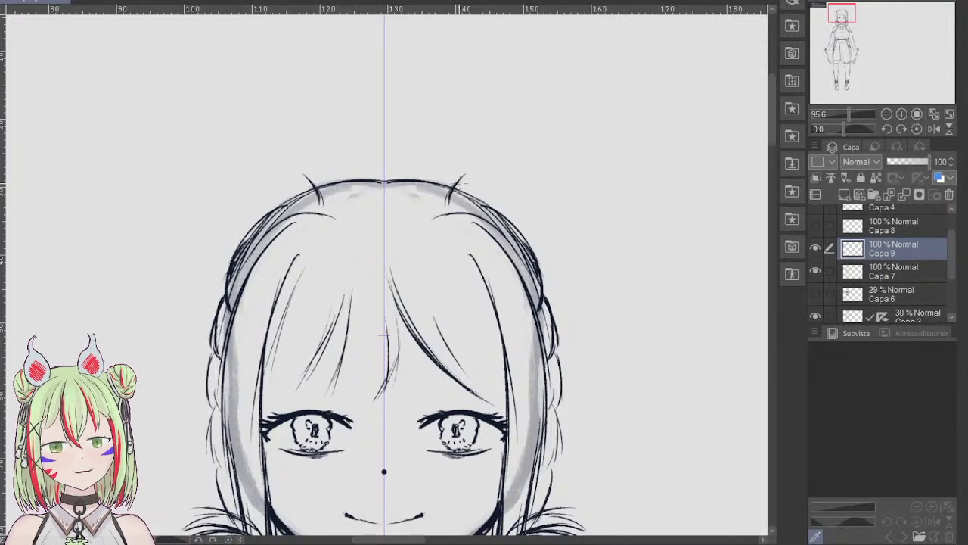
pyautogui.moveTo(448, 203)
pyautogui.mouseDown()
pyautogui.moveTo(476, 162)
pyautogui.moveTo(517, 155)
pyautogui.moveTo(546, 196)
pyautogui.moveTo(534, 257)
pyautogui.moveTo(529, 264)
pyautogui.moveTo(549, 200)
pyautogui.moveTo(536, 163)
pyautogui.moveTo(465, 167)
pyautogui.moveTo(437, 219)
pyautogui.mouseUp()
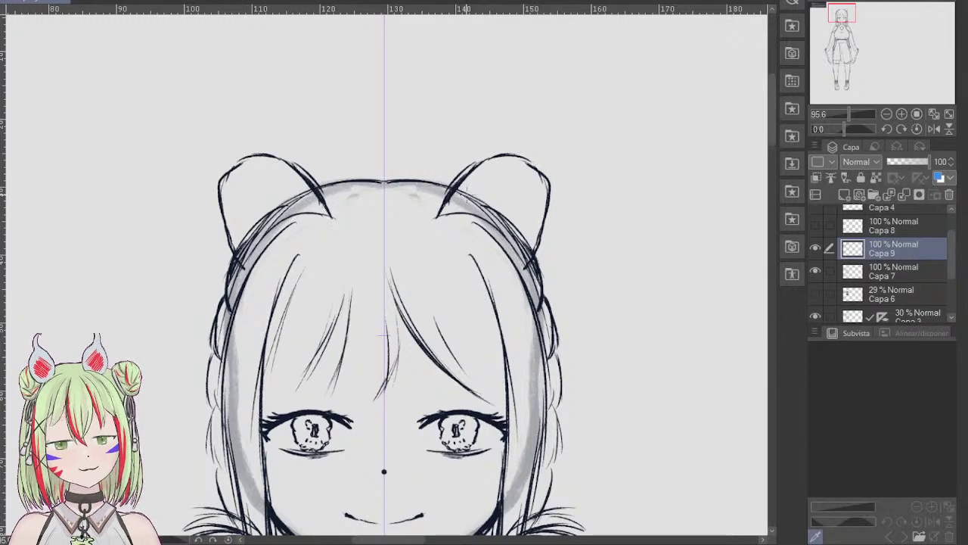
pyautogui.moveTo(488, 182)
pyautogui.mouseDown()
pyautogui.moveTo(518, 202)
pyautogui.moveTo(512, 246)
pyautogui.moveTo(522, 234)
pyautogui.moveTo(540, 239)
pyautogui.moveTo(544, 213)
pyautogui.moveTo(534, 252)
pyautogui.mouseUp()
# Hide the faded base layer Capa 3 and extend both neck lines up to the jaw
pyautogui.moveTo(846, 114); pyautogui.dragTo(844, 115)
pyautogui.moveTo(847, 23); pyautogui.dragTo(848, 40)
pyautogui.moveTo(843, 115); pyautogui.dragTo(849, 115)
pyautogui.moveTo(846, 35); pyautogui.dragTo(847, 23)
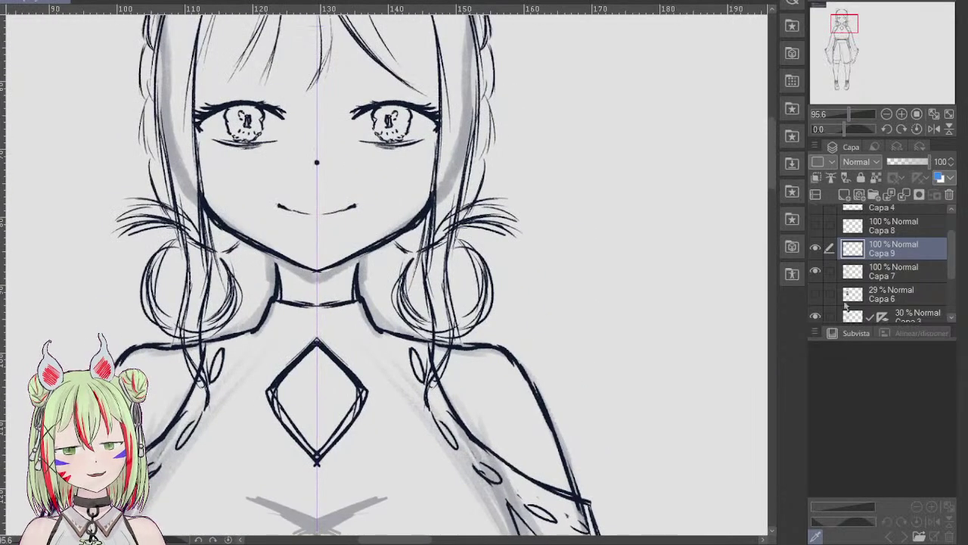
pyautogui.press('Delete')
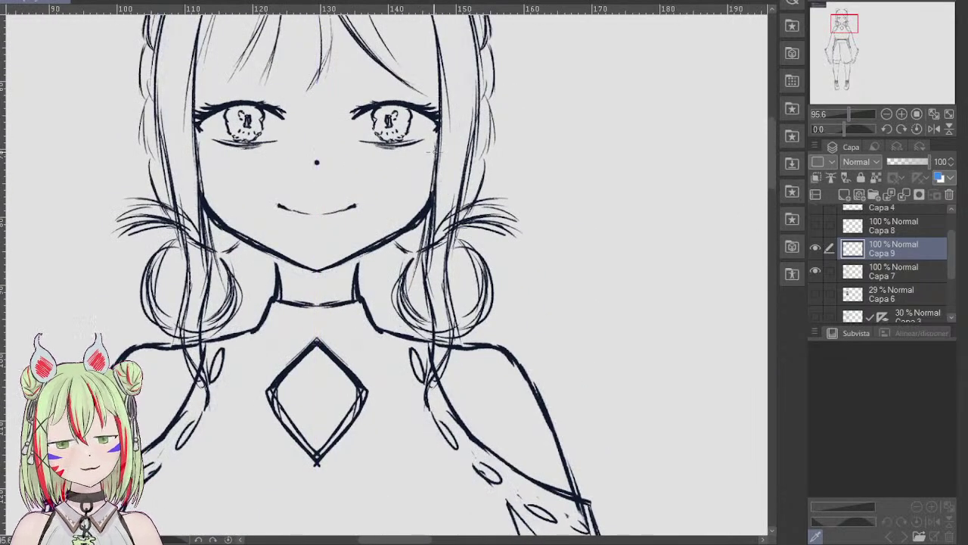
pyautogui.moveTo(278, 282); pyautogui.dragTo(279, 295)
pyautogui.moveTo(358, 257); pyautogui.dragTo(361, 300)
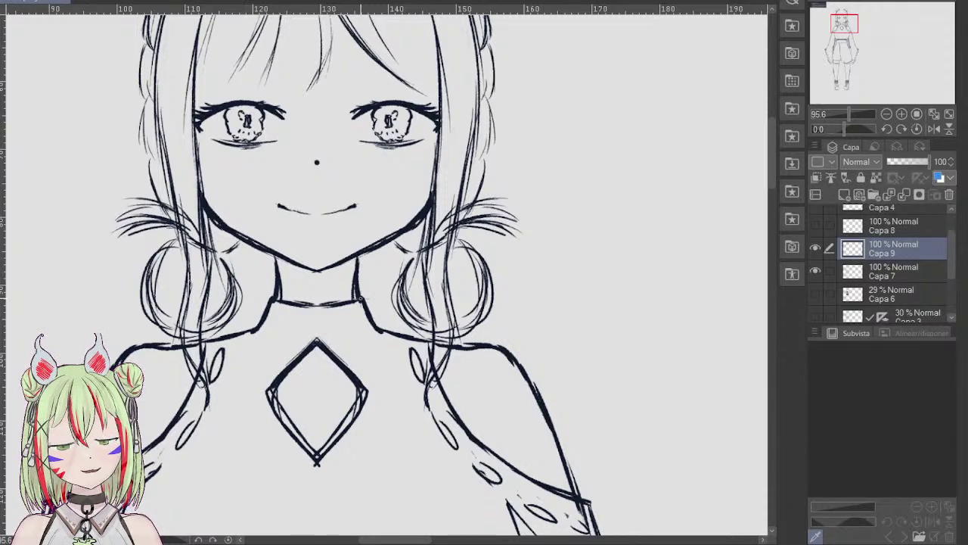
pyautogui.moveTo(437, 144)
pyautogui.mouseDown()
pyautogui.moveTo(392, 189)
pyautogui.moveTo(418, 175)
pyautogui.moveTo(437, 149)
pyautogui.moveTo(391, 190)
pyautogui.moveTo(416, 171)
pyautogui.mouseUp()
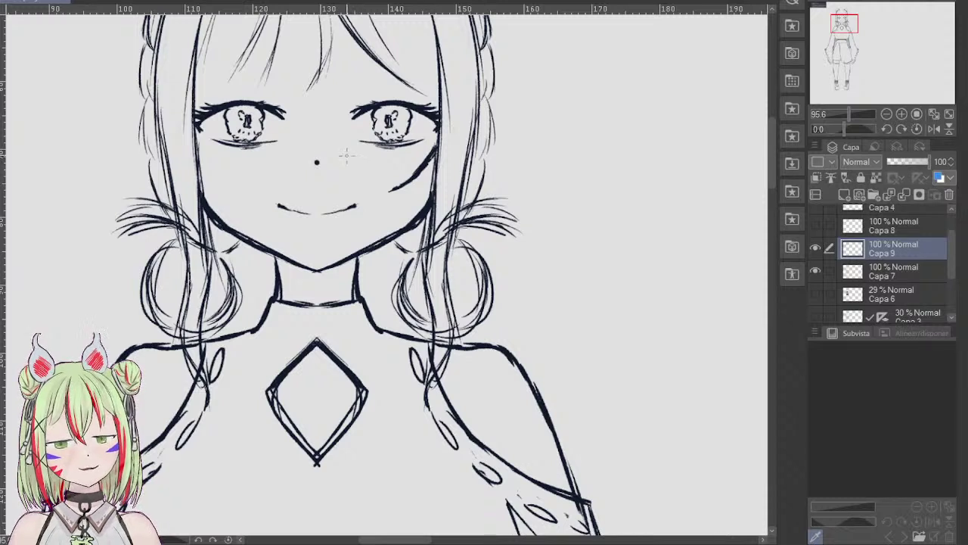
pyautogui.moveTo(293, 126)
pyautogui.mouseDown()
pyautogui.moveTo(304, 113)
pyautogui.moveTo(329, 117)
pyautogui.moveTo(314, 110)
pyautogui.moveTo(302, 115)
pyautogui.moveTo(314, 110)
pyautogui.moveTo(337, 127)
pyautogui.moveTo(324, 111)
pyautogui.mouseUp()
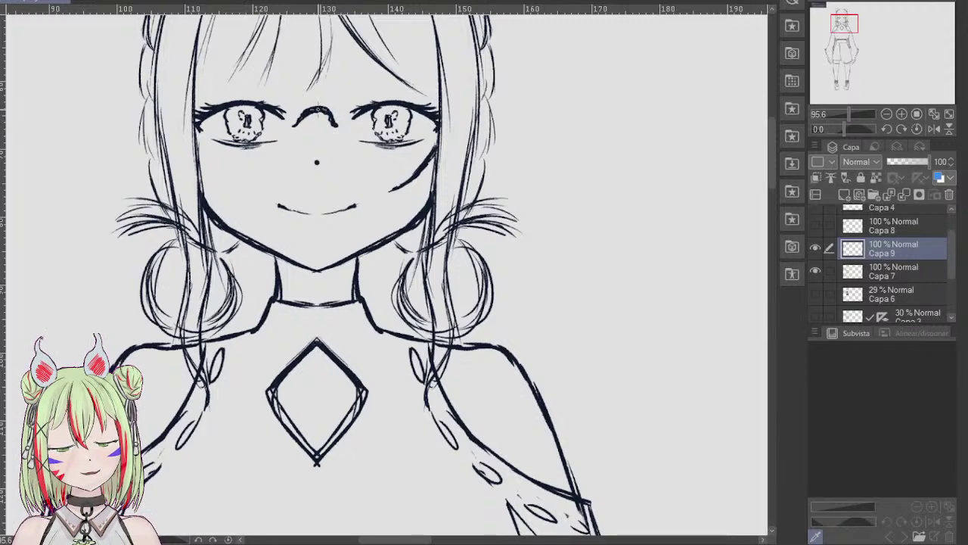
pyautogui.scroll(3, 344, 168)
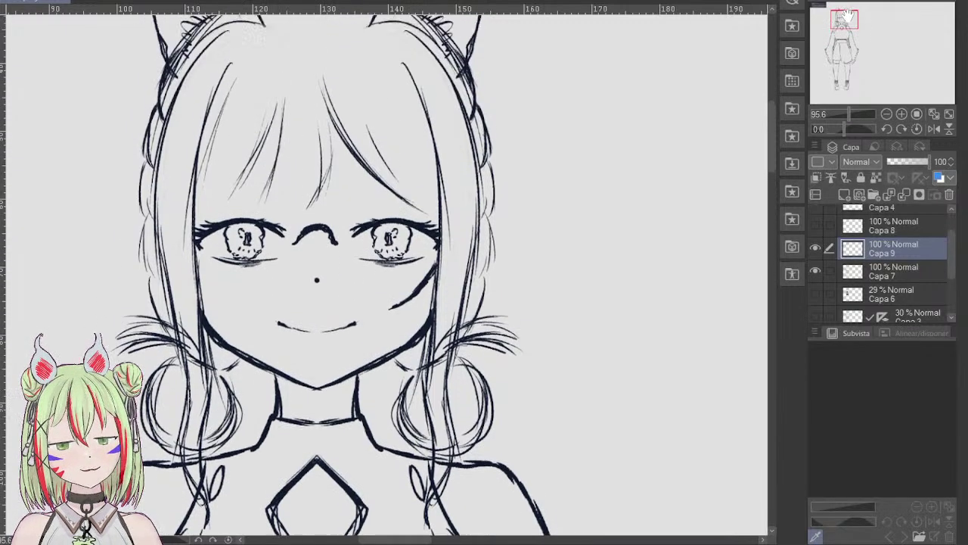
pyautogui.moveTo(330, 186)
pyautogui.mouseDown()
pyautogui.moveTo(354, 206)
pyautogui.moveTo(417, 178)
pyautogui.moveTo(395, 189)
pyautogui.moveTo(378, 177)
pyautogui.moveTo(363, 190)
pyautogui.moveTo(437, 182)
pyautogui.moveTo(442, 198)
pyautogui.moveTo(398, 180)
pyautogui.mouseUp()
# Show the faded base layer Capa 3 and undo the trial strokes on the cheek, nose bridge and brow area
pyautogui.click(816, 316)
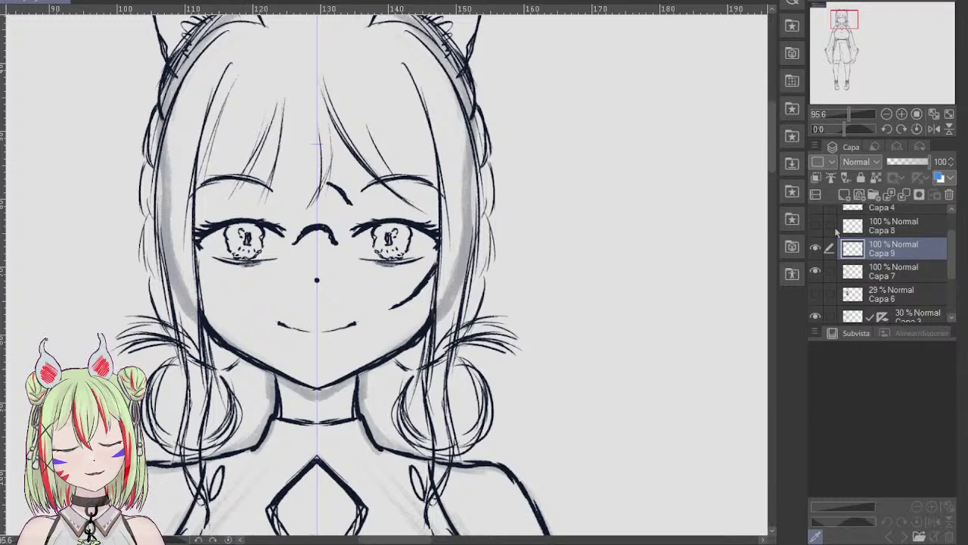
pyautogui.hotkey('ctrl', 'z')
pyautogui.hotkey('ctrl', 'z')
pyautogui.hotkey('ctrl', 'z')
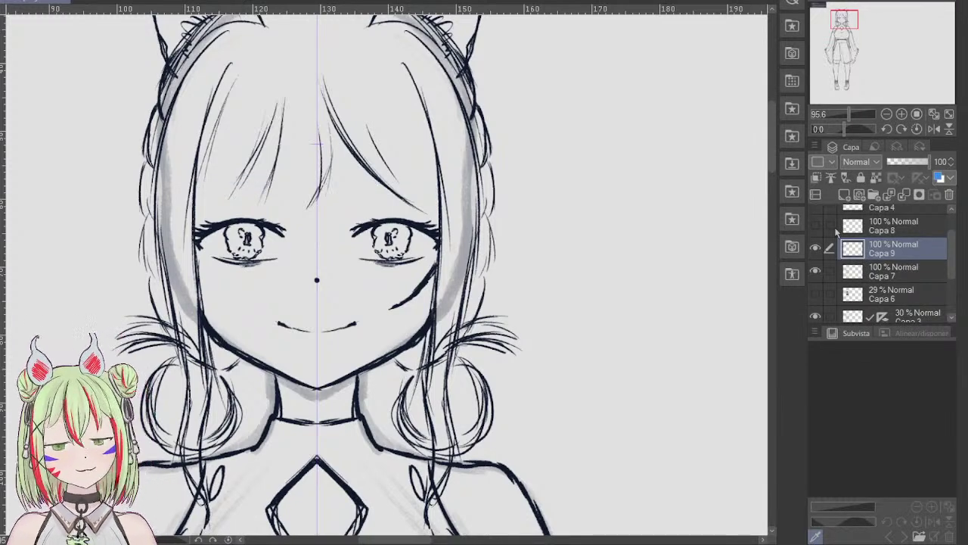
pyautogui.hotkey('ctrl', 'z')
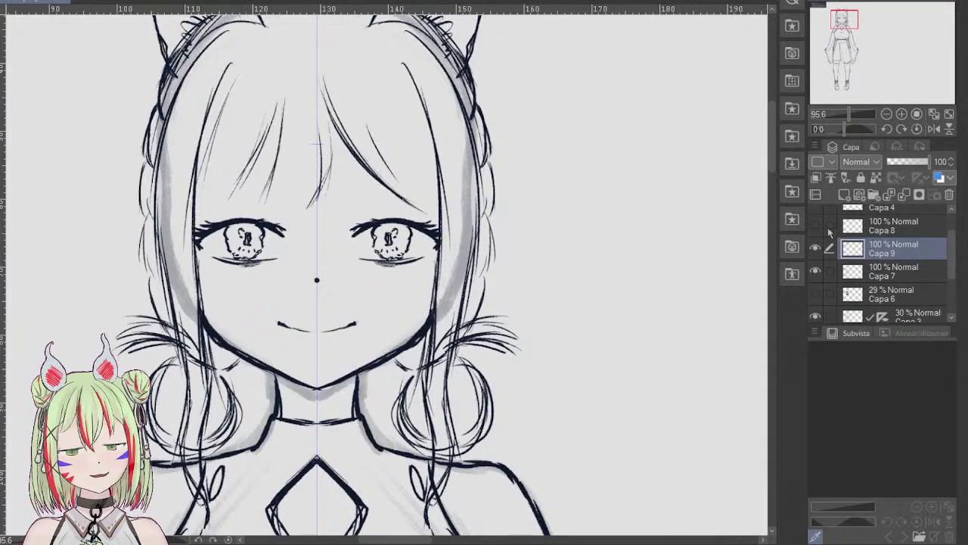
# Sketch thin mirrored arched eyebrows above both eyes on a new layer directly above Capa 9
pyautogui.click(845, 194)
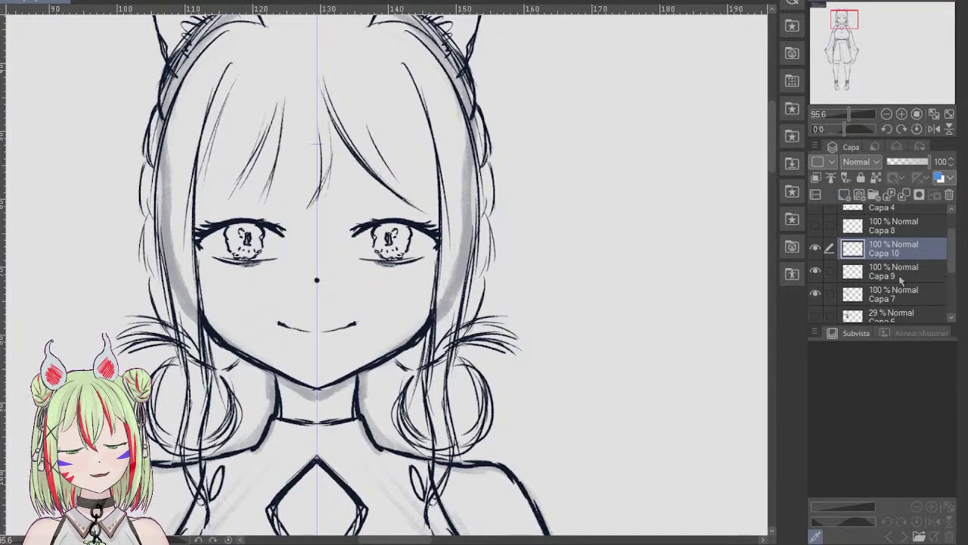
pyautogui.scroll(-2, 900, 280)
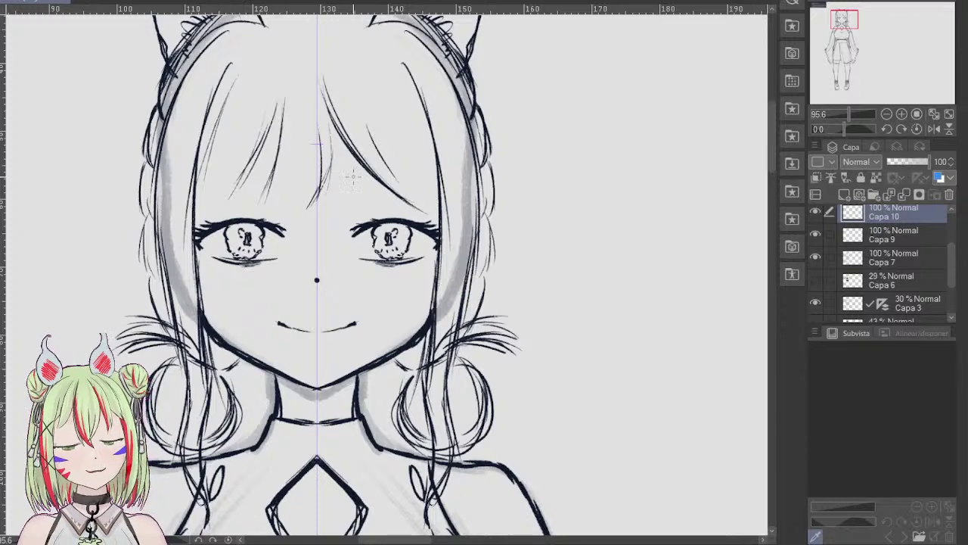
pyautogui.moveTo(350, 178)
pyautogui.mouseDown()
pyautogui.moveTo(382, 166)
pyautogui.moveTo(431, 181)
pyautogui.moveTo(359, 176)
pyautogui.moveTo(408, 169)
pyautogui.mouseUp()
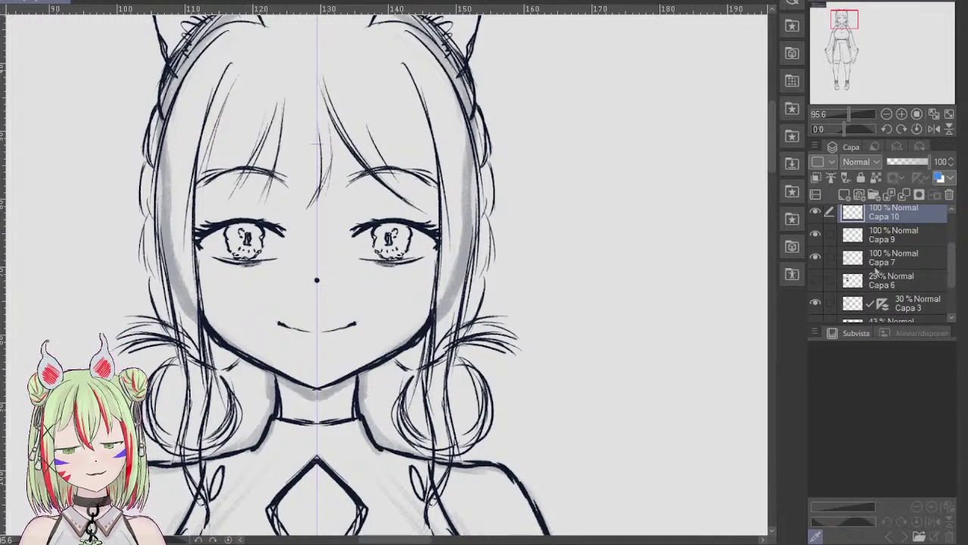
# Hide the faded base layer Capa 3 and add a new layer above the eyebrow layer Capa 10
pyautogui.click(816, 302)
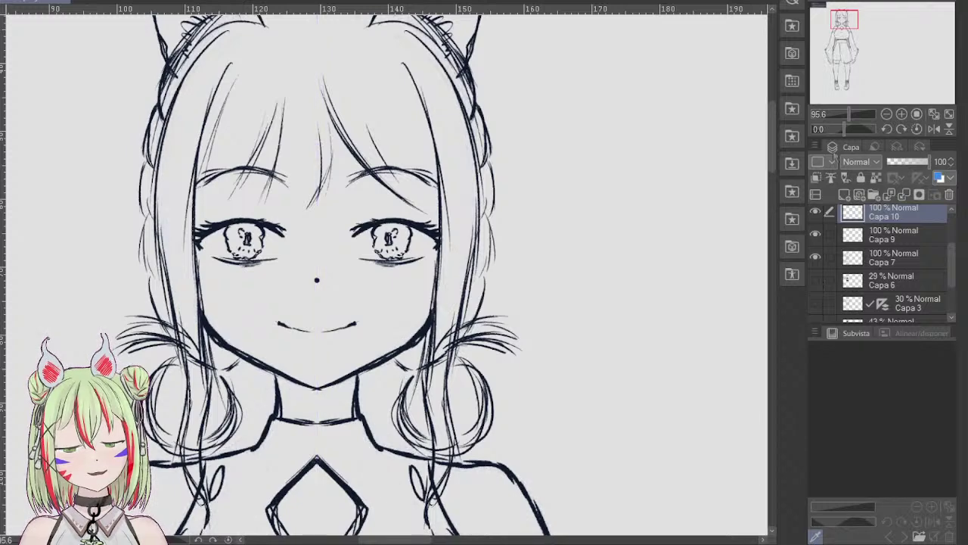
pyautogui.click(844, 194)
pyautogui.moveTo(432, 263)
pyautogui.mouseDown()
pyautogui.moveTo(422, 281)
pyautogui.moveTo(382, 298)
pyautogui.moveTo(430, 276)
pyautogui.mouseUp()
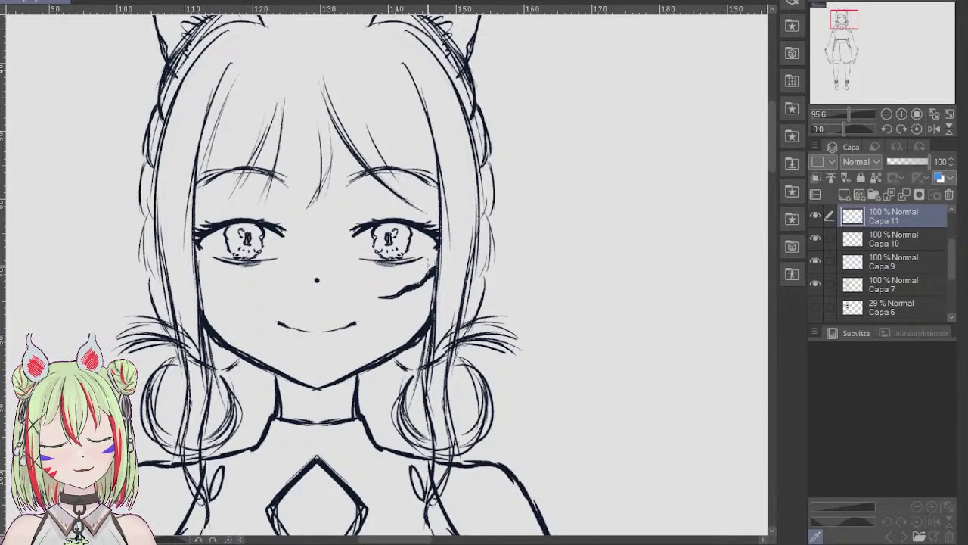
pyautogui.moveTo(221, 286); pyautogui.dragTo(248, 318)
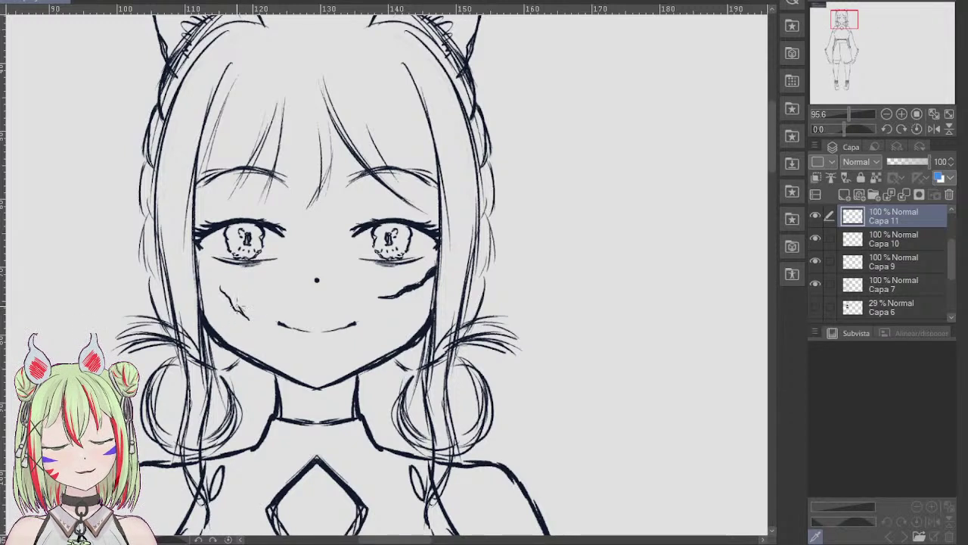
pyautogui.moveTo(220, 286)
pyautogui.mouseDown()
pyautogui.moveTo(240, 307)
pyautogui.moveTo(253, 302)
pyautogui.moveTo(242, 309)
pyautogui.moveTo(249, 193)
pyautogui.moveTo(221, 286)
pyautogui.moveTo(190, 259)
pyautogui.moveTo(203, 301)
pyautogui.moveTo(199, 263)
pyautogui.mouseUp()
pyautogui.moveTo(202, 302); pyautogui.dragTo(199, 263)
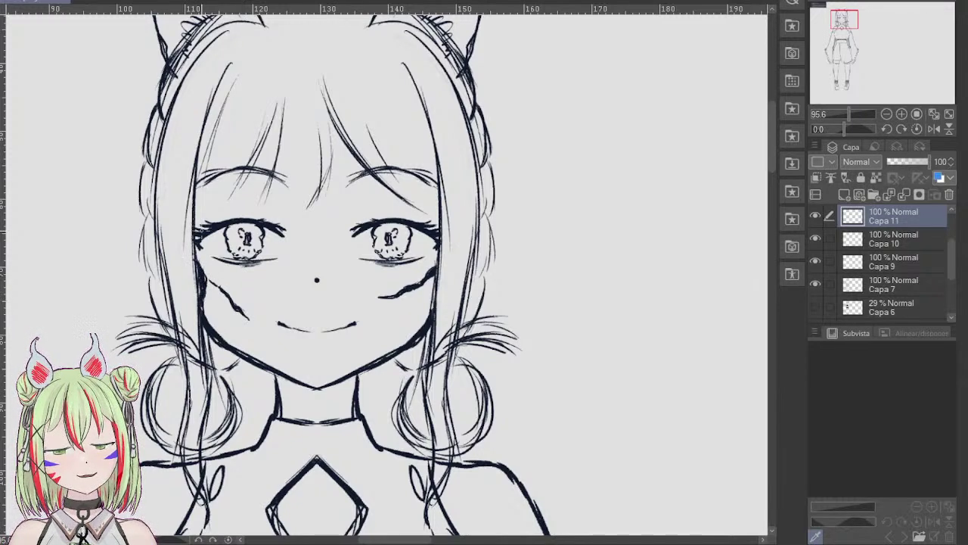
pyautogui.hotkey('ctrl', 'z')
pyautogui.hotkey('ctrl', 'z')
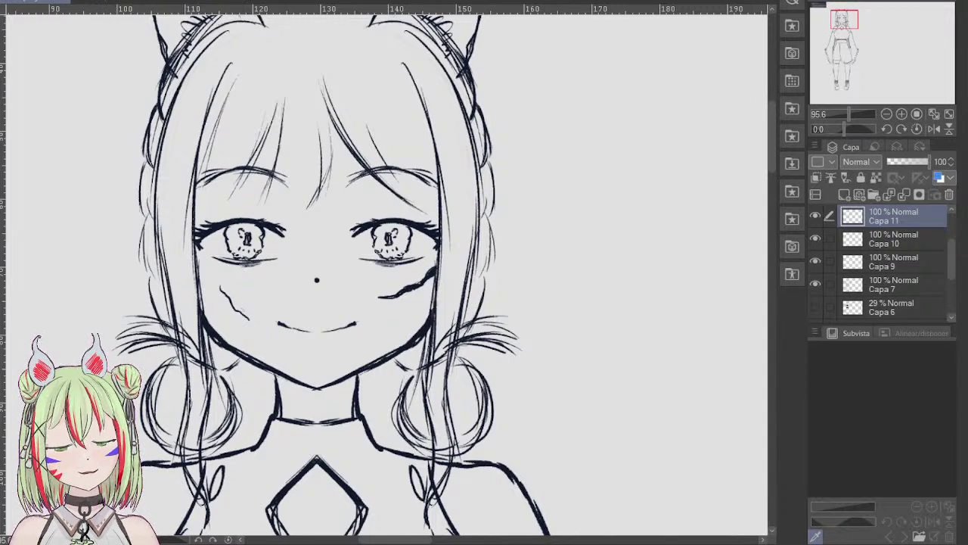
pyautogui.moveTo(223, 288)
pyautogui.mouseDown()
pyautogui.moveTo(245, 318)
pyautogui.moveTo(202, 267)
pyautogui.moveTo(215, 286)
pyautogui.mouseUp()
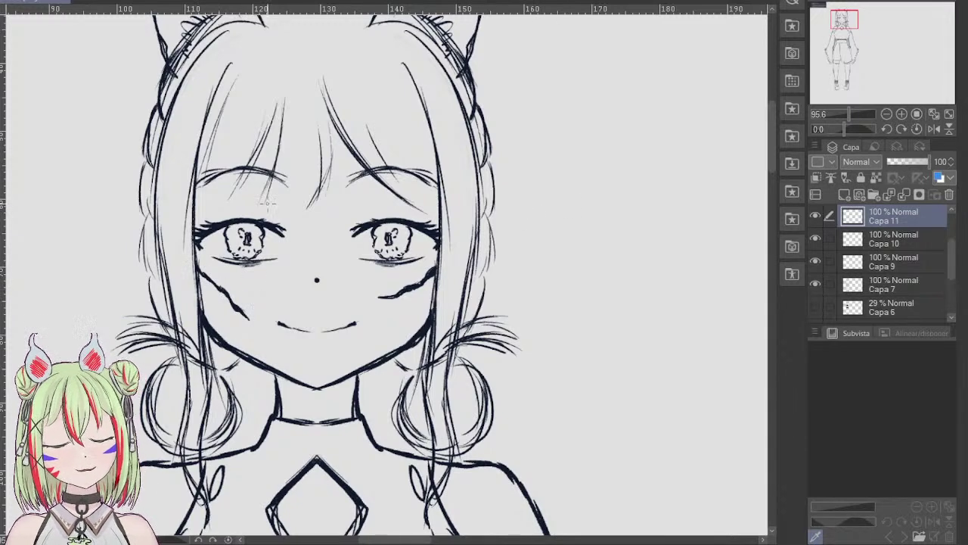
pyautogui.moveTo(296, 225)
pyautogui.mouseDown()
pyautogui.moveTo(311, 212)
pyautogui.moveTo(337, 226)
pyautogui.mouseUp()
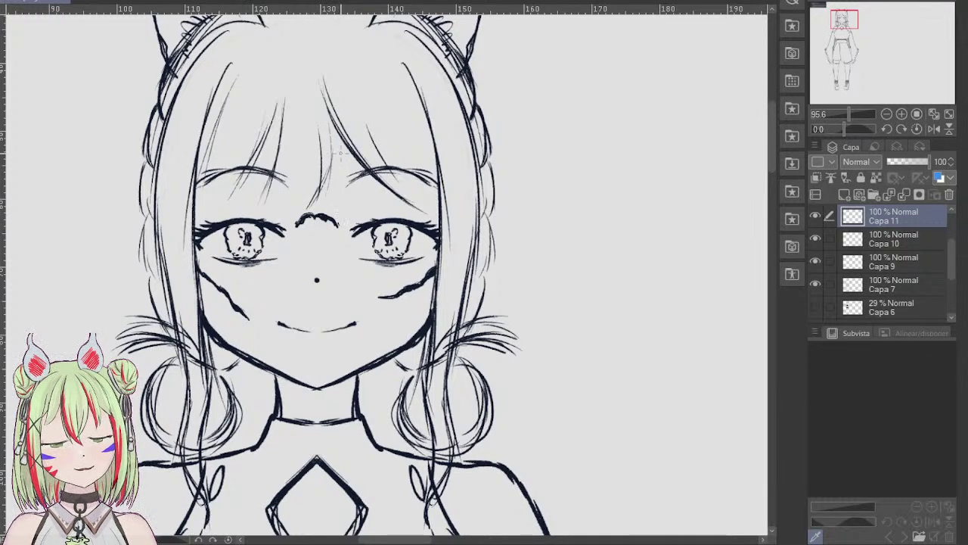
pyautogui.moveTo(341, 202)
pyautogui.mouseDown()
pyautogui.moveTo(345, 212)
pyautogui.moveTo(340, 205)
pyautogui.moveTo(368, 204)
pyautogui.mouseUp()
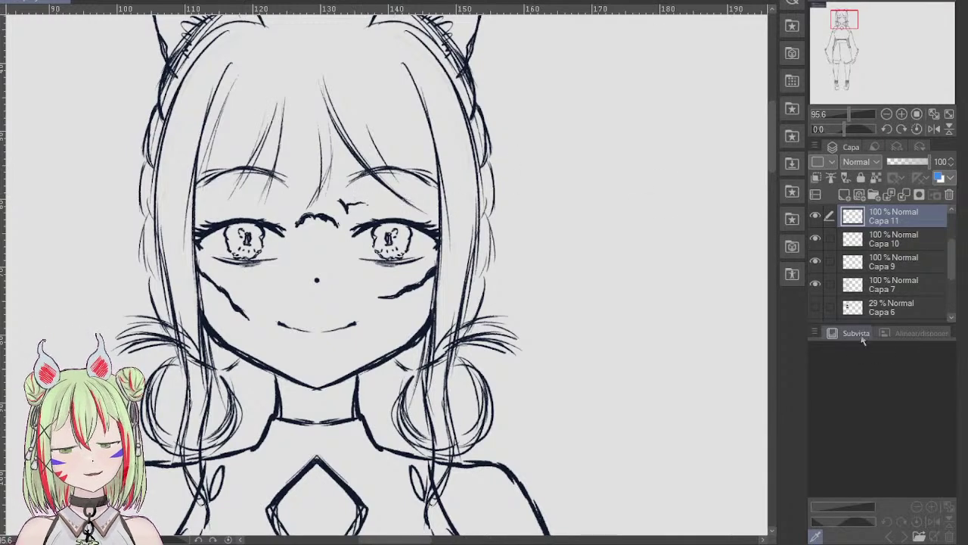
pyautogui.hotkey('ctrl', 'z')
pyautogui.hotkey('ctrl', 'z')
pyautogui.hotkey('ctrl', 'z')
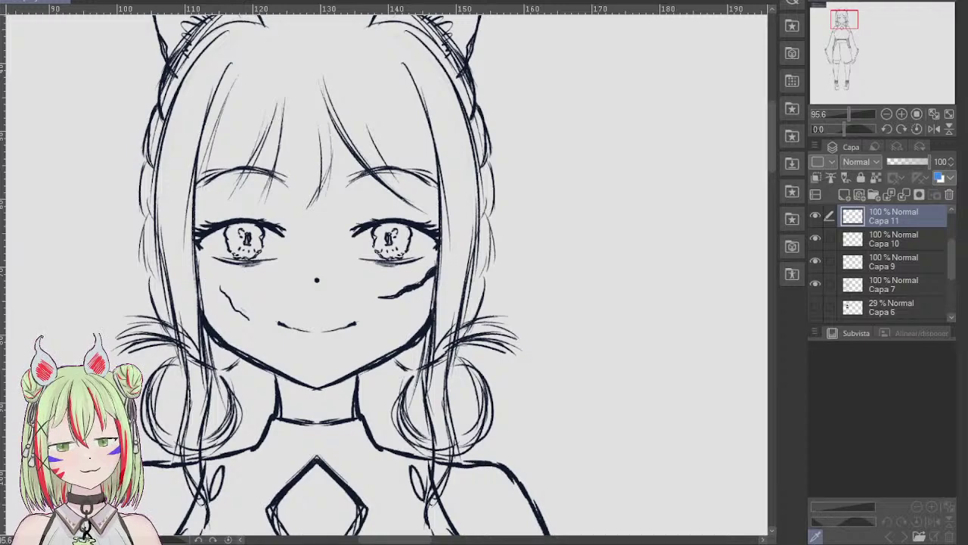
pyautogui.hotkey('ctrl', 'z')
pyautogui.hotkey('ctrl', 'z')
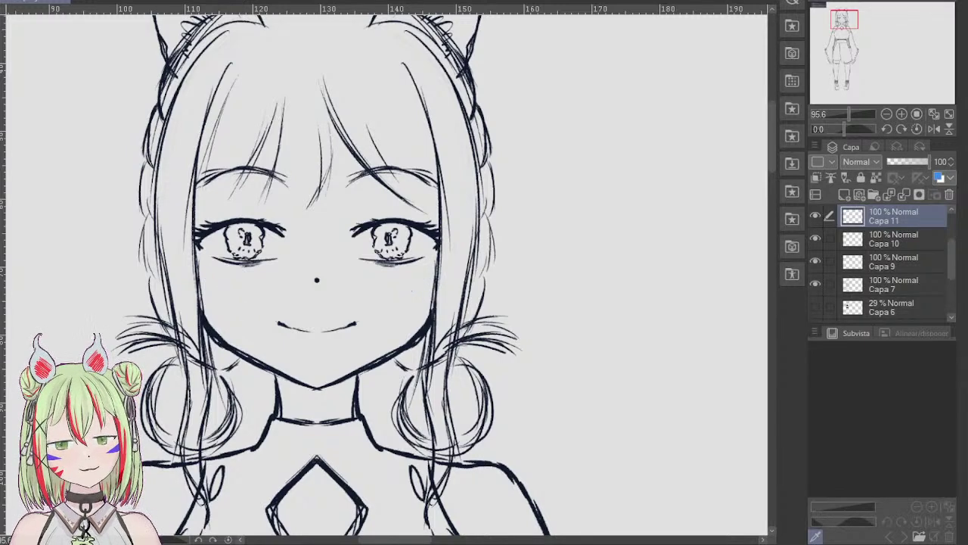
# Draw a jagged stripe mark on the right cheek and two more crossing the left eyebrow toward the forehead
pyautogui.moveTo(378, 296); pyautogui.dragTo(436, 268)
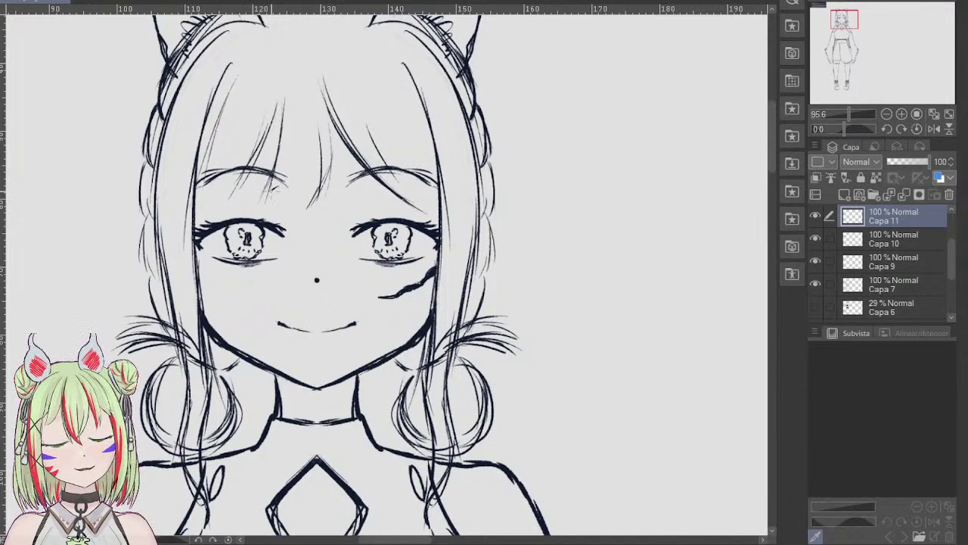
pyautogui.moveTo(271, 188)
pyautogui.mouseDown()
pyautogui.moveTo(261, 206)
pyautogui.moveTo(310, 166)
pyautogui.mouseUp()
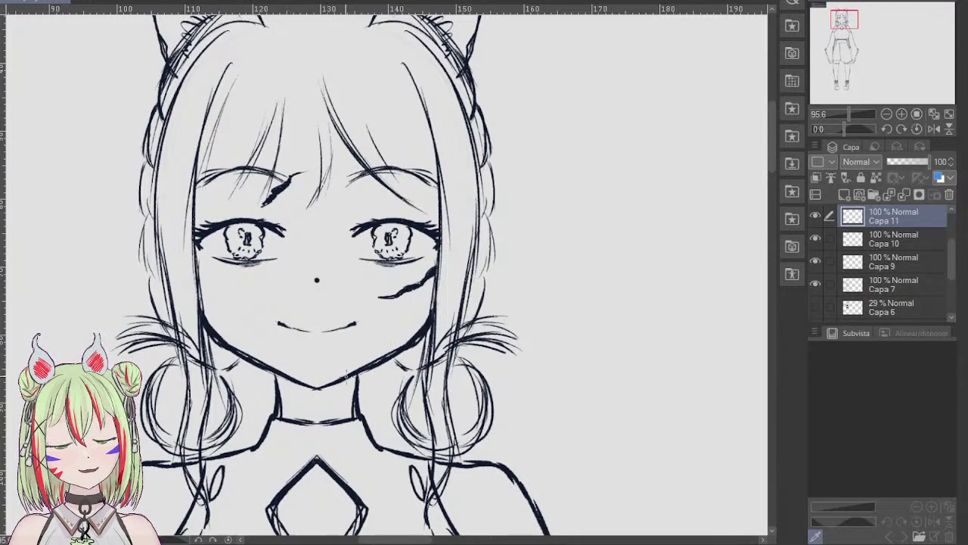
pyautogui.moveTo(337, 359)
pyautogui.mouseDown()
pyautogui.moveTo(350, 371)
pyautogui.moveTo(331, 352)
pyautogui.mouseUp()
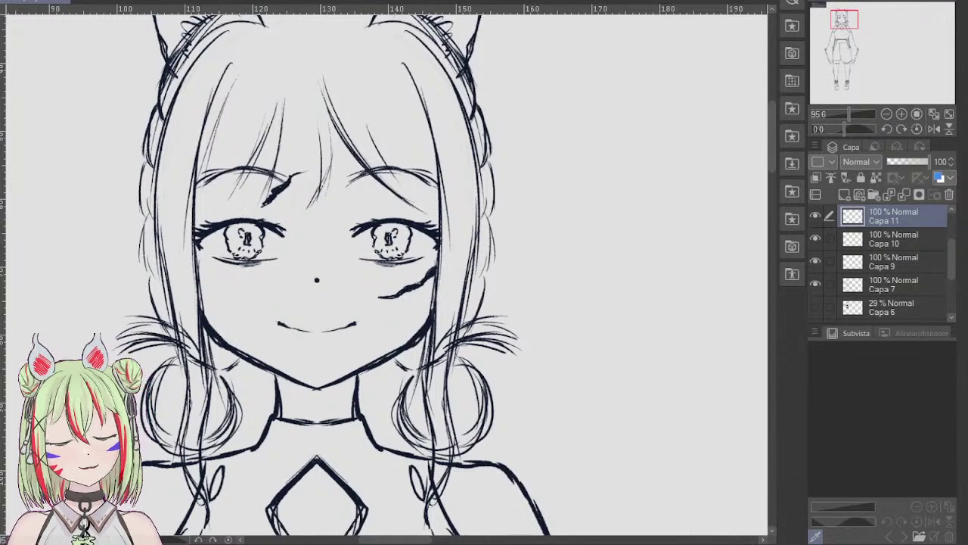
pyautogui.moveTo(269, 124)
pyautogui.mouseDown()
pyautogui.moveTo(194, 218)
pyautogui.moveTo(193, 199)
pyautogui.moveTo(224, 179)
pyautogui.moveTo(197, 208)
pyautogui.moveTo(211, 198)
pyautogui.mouseUp()
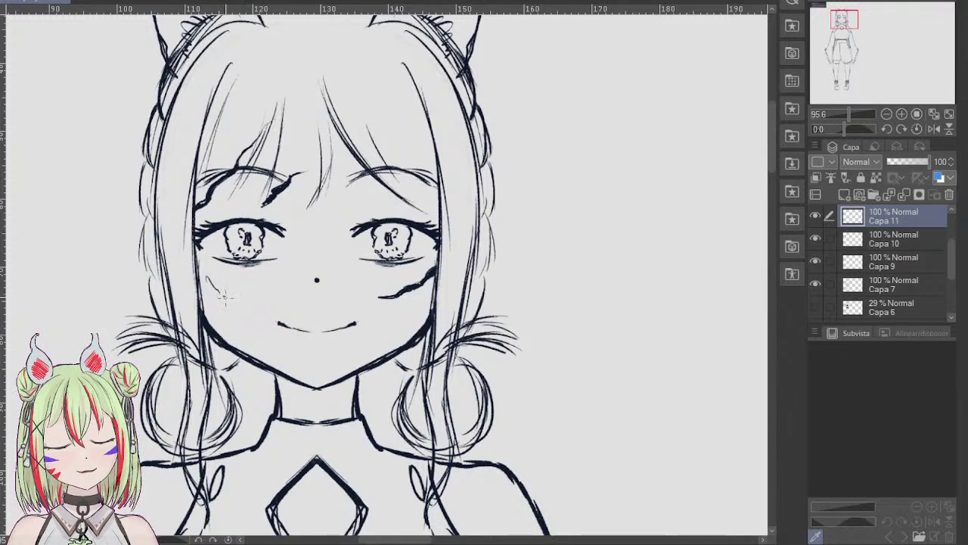
# Add a short stripe mark on the left cheek and small stripe marks on both sides of the neck
pyautogui.moveTo(222, 297); pyautogui.dragTo(209, 281)
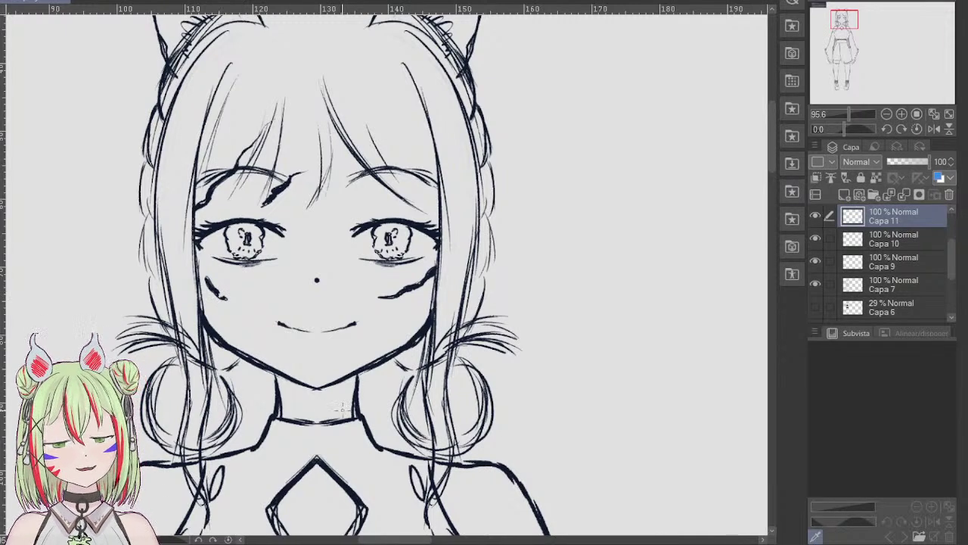
pyautogui.moveTo(353, 402)
pyautogui.mouseDown()
pyautogui.moveTo(328, 421)
pyautogui.moveTo(353, 404)
pyautogui.mouseUp()
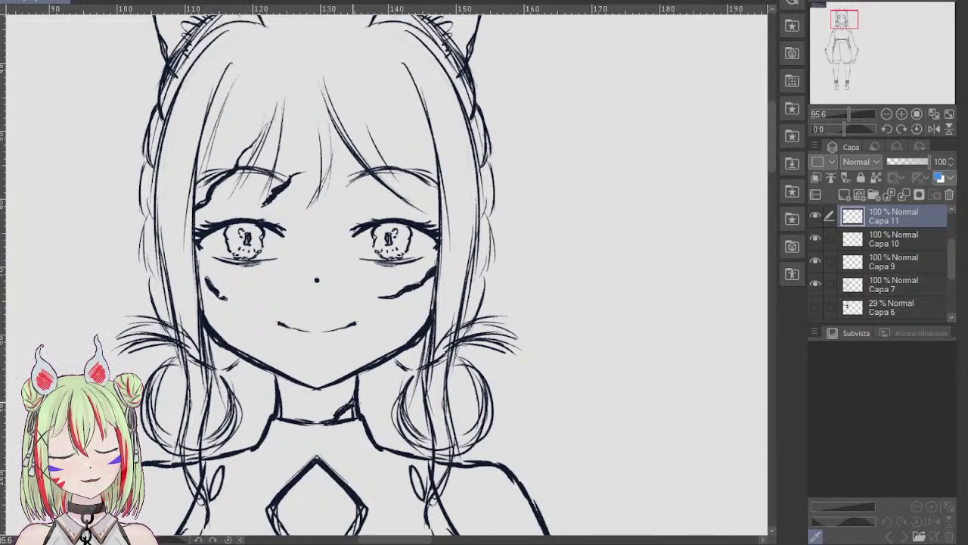
pyautogui.moveTo(288, 389)
pyautogui.mouseDown()
pyautogui.moveTo(277, 401)
pyautogui.moveTo(293, 419)
pyautogui.moveTo(280, 425)
pyautogui.moveTo(281, 403)
pyautogui.moveTo(292, 420)
pyautogui.mouseUp()
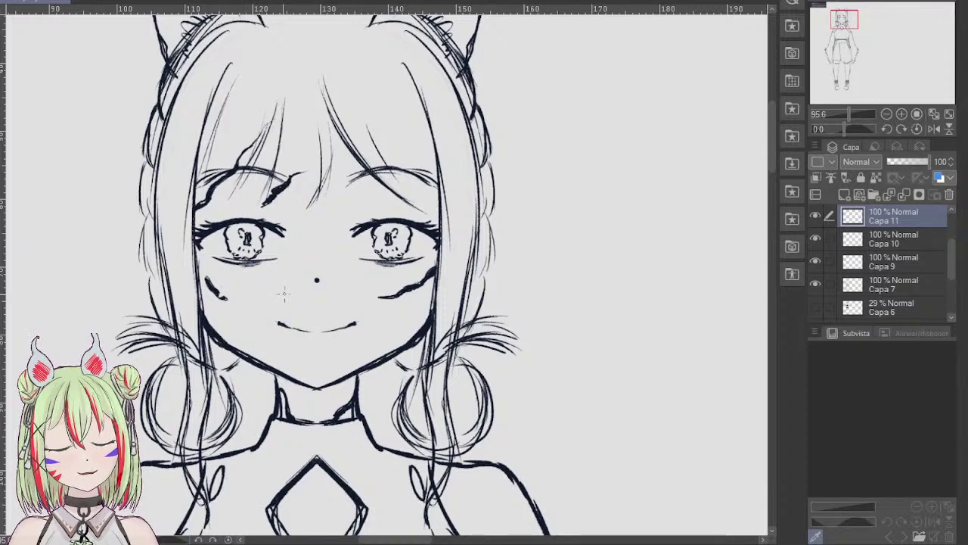
pyautogui.click(265, 308)
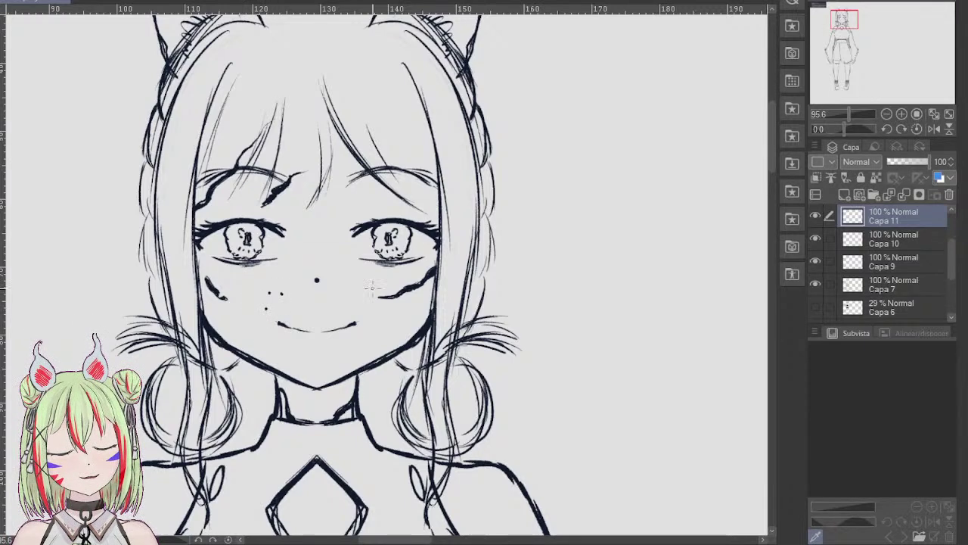
pyautogui.click(346, 293)
pyautogui.click(355, 295)
pyautogui.click(352, 306)
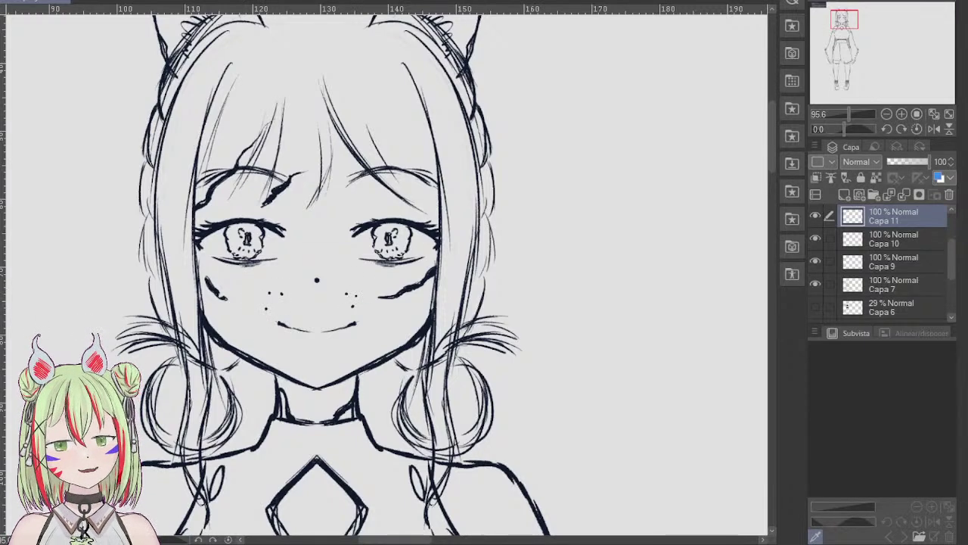
pyautogui.hotkey('ctrl', 'z')
pyautogui.hotkey('ctrl', 'z')
pyautogui.hotkey('ctrl', 'z')
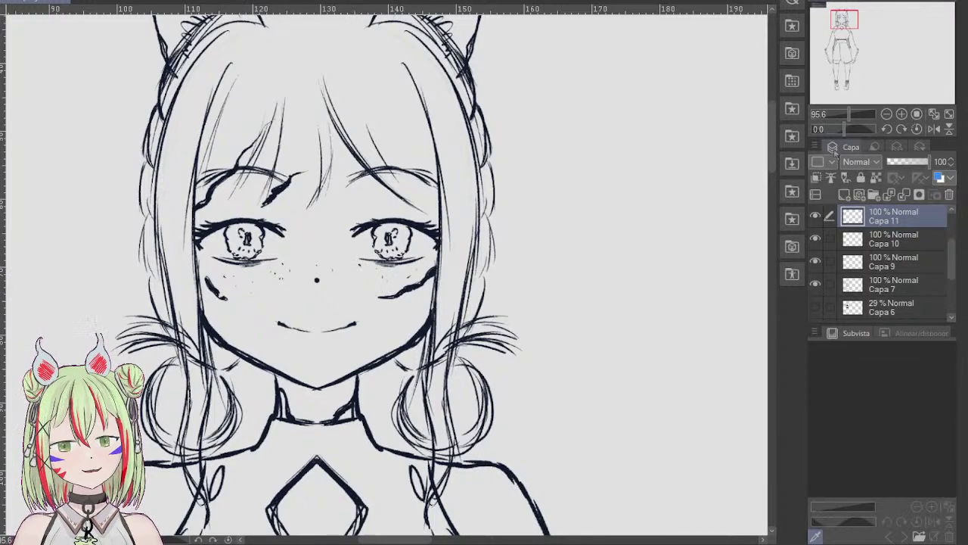
# Draw thick tapered stripe marks across the bare left shoulder, running inward from the outer arm outline
pyautogui.moveTo(849, 115)
pyautogui.mouseDown()
pyautogui.moveTo(841, 117)
pyautogui.moveTo(852, 117)
pyautogui.mouseUp()
pyautogui.moveTo(844, 21); pyautogui.dragTo(838, 39)
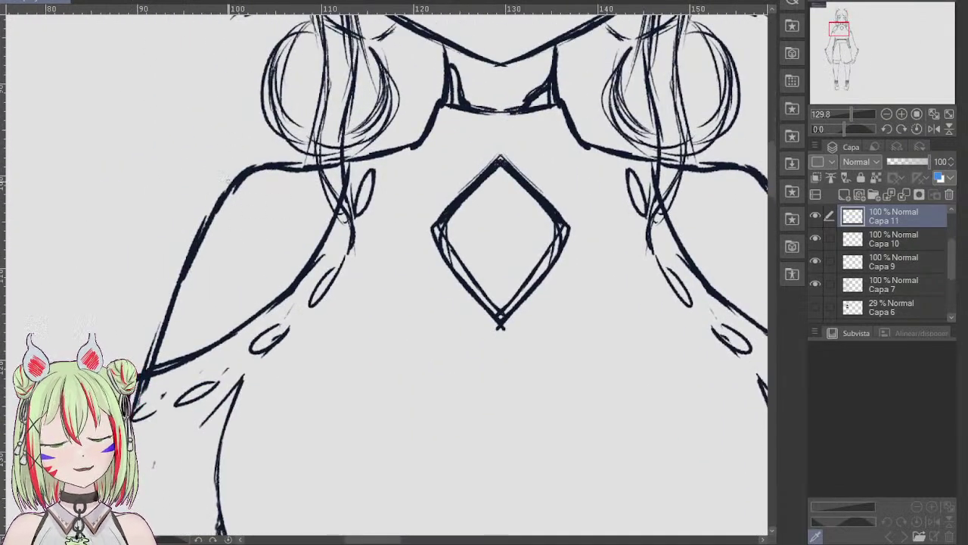
pyautogui.moveTo(198, 261); pyautogui.dragTo(270, 304)
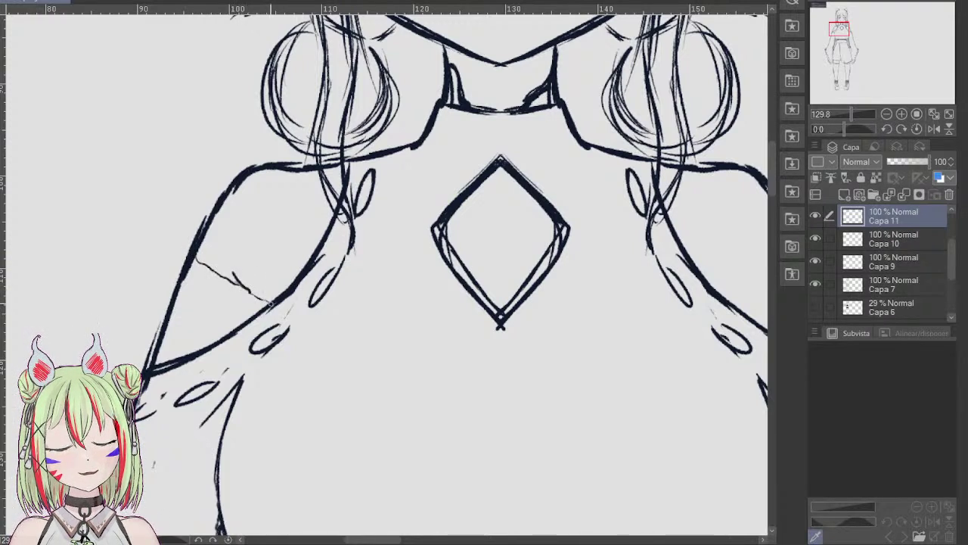
pyautogui.moveTo(191, 261); pyautogui.dragTo(253, 298)
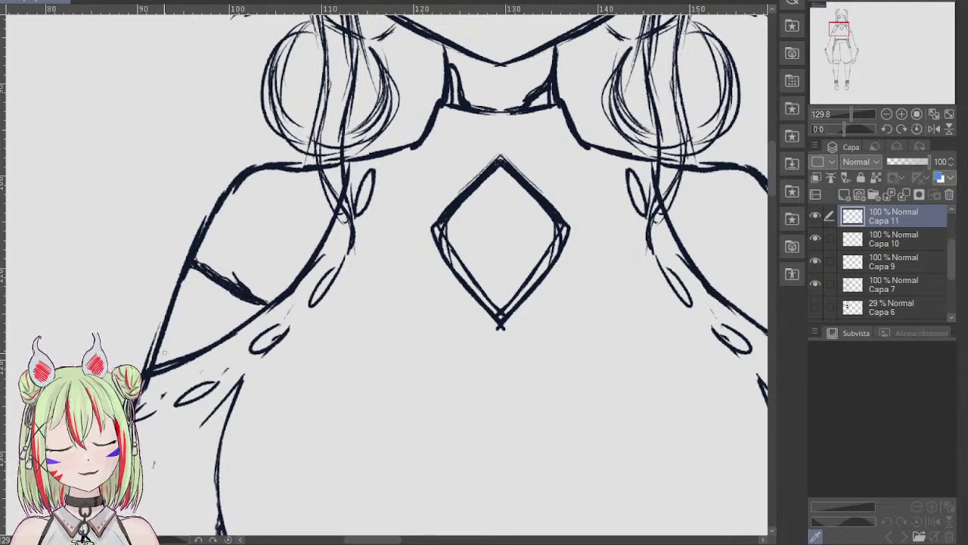
pyautogui.moveTo(168, 349)
pyautogui.mouseDown()
pyautogui.moveTo(203, 349)
pyautogui.moveTo(175, 352)
pyautogui.moveTo(189, 354)
pyautogui.mouseUp()
# Draw matching tapered stripe marks across the bare right shoulder between the arm outline and the garment edge
pyautogui.moveTo(841, 29); pyautogui.dragTo(850, 30)
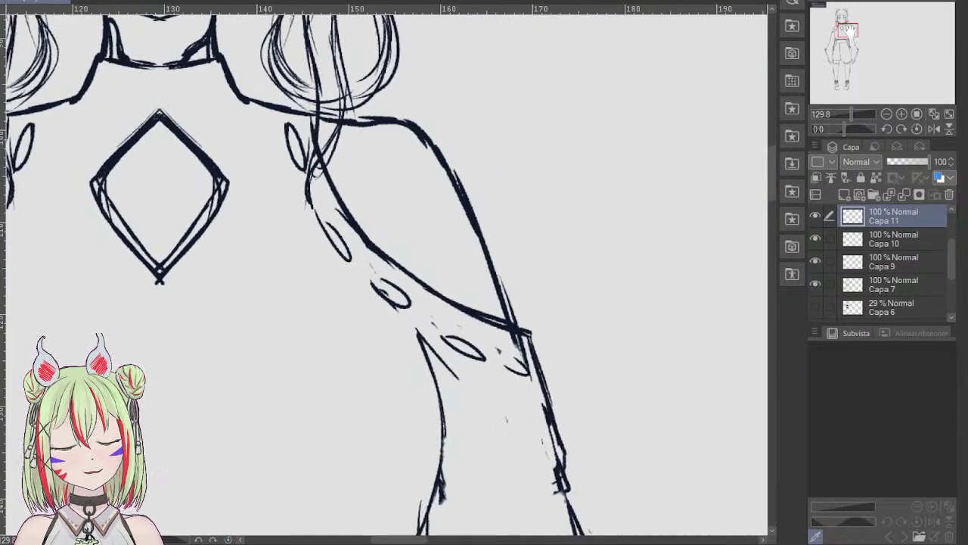
pyautogui.moveTo(469, 202)
pyautogui.mouseDown()
pyautogui.moveTo(406, 236)
pyautogui.moveTo(458, 220)
pyautogui.moveTo(464, 205)
pyautogui.moveTo(449, 214)
pyautogui.moveTo(458, 218)
pyautogui.moveTo(434, 226)
pyautogui.mouseUp()
pyautogui.moveTo(437, 295)
pyautogui.mouseDown()
pyautogui.moveTo(472, 280)
pyautogui.moveTo(487, 259)
pyautogui.moveTo(478, 280)
pyautogui.mouseUp()
pyautogui.moveTo(855, 113); pyautogui.dragTo(848, 114)
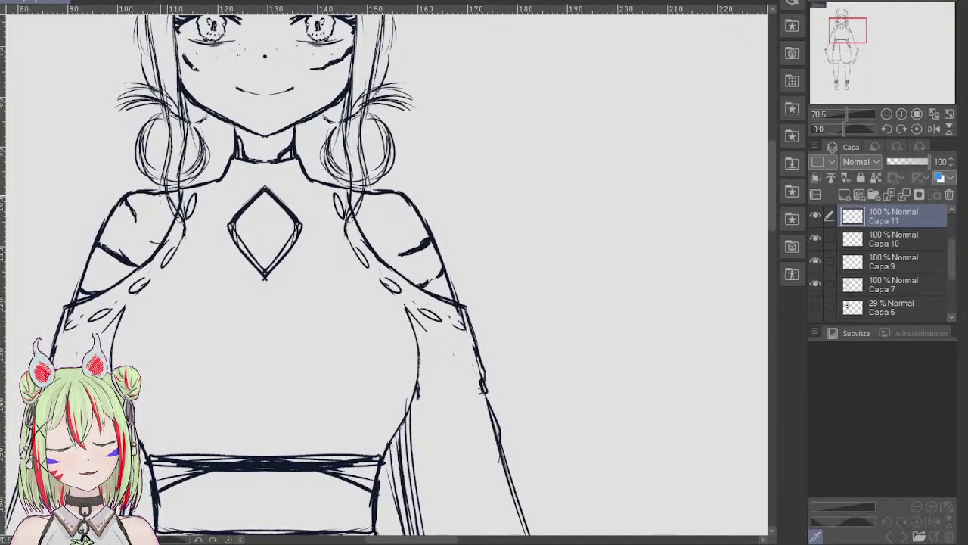
pyautogui.moveTo(846, 113); pyautogui.dragTo(844, 113)
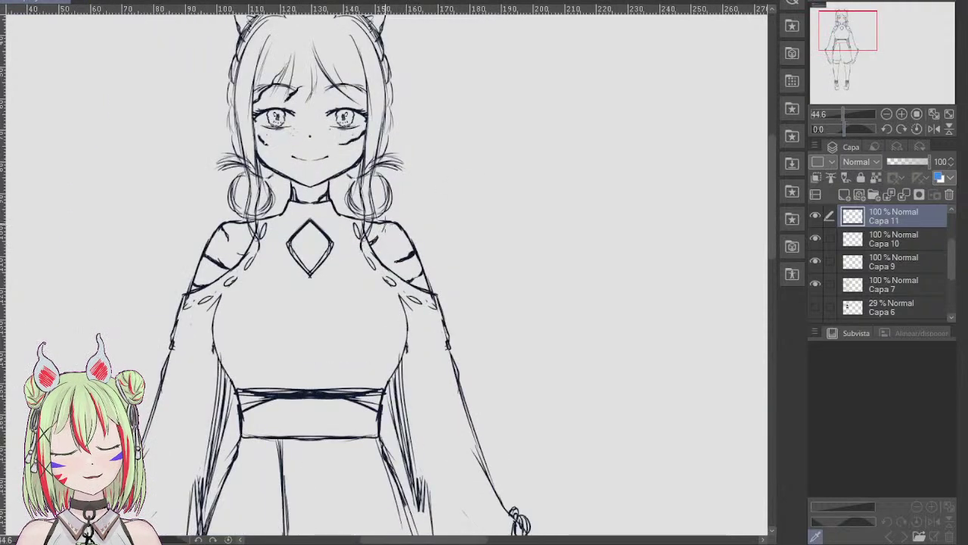
# Draw short jagged stripe marks inside the chest's diamond cutout, running inward from its right and left corners
pyautogui.moveTo(859, 32)
pyautogui.mouseDown()
pyautogui.moveTo(859, 23)
pyautogui.moveTo(856, 31)
pyautogui.mouseUp()
pyautogui.moveTo(843, 114); pyautogui.dragTo(850, 115)
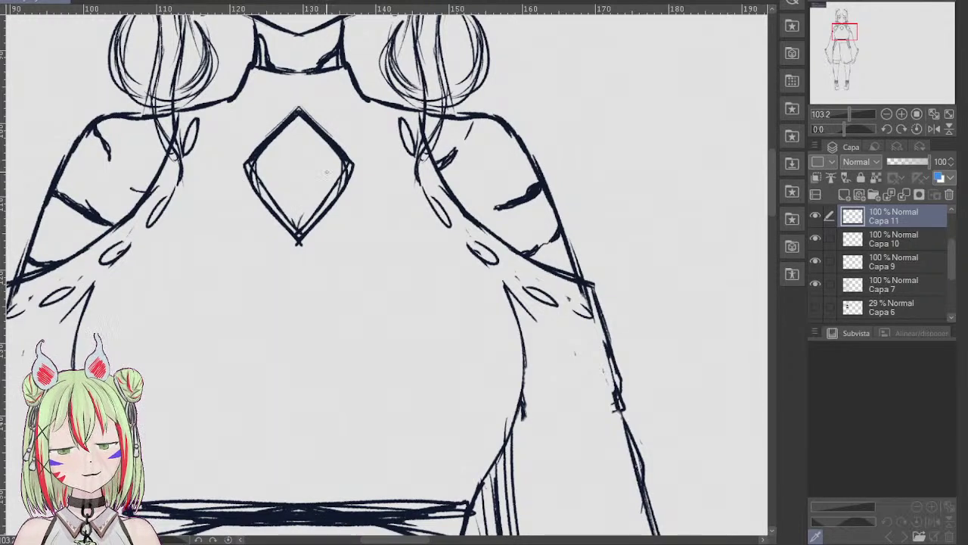
pyautogui.moveTo(327, 173)
pyautogui.mouseDown()
pyautogui.moveTo(341, 162)
pyautogui.moveTo(313, 184)
pyautogui.mouseUp()
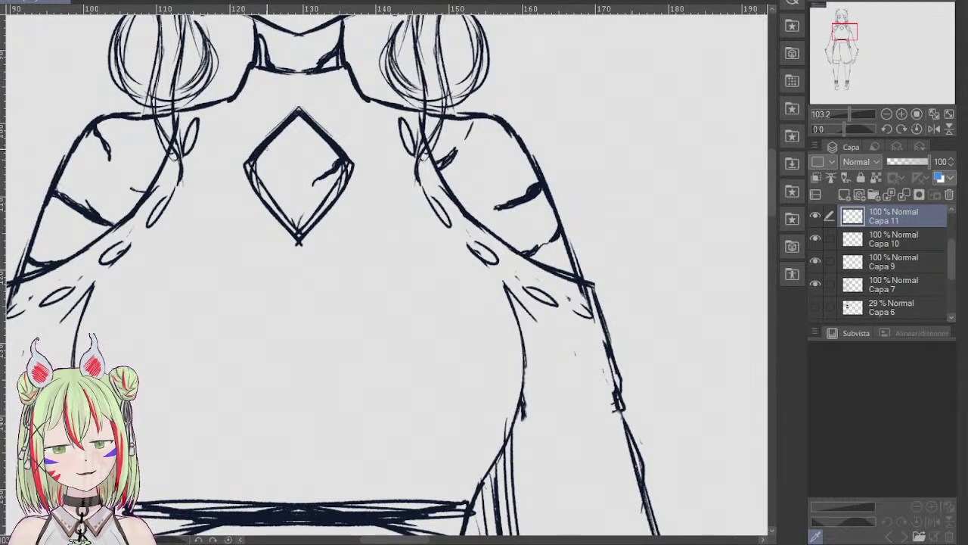
pyautogui.moveTo(255, 159); pyautogui.dragTo(265, 171)
# Sketch a long tail from below the waistband across the skirt, curling upward beside the right sleeve, with a darkened outer curve and tip
pyautogui.moveTo(848, 115); pyautogui.dragTo(839, 115)
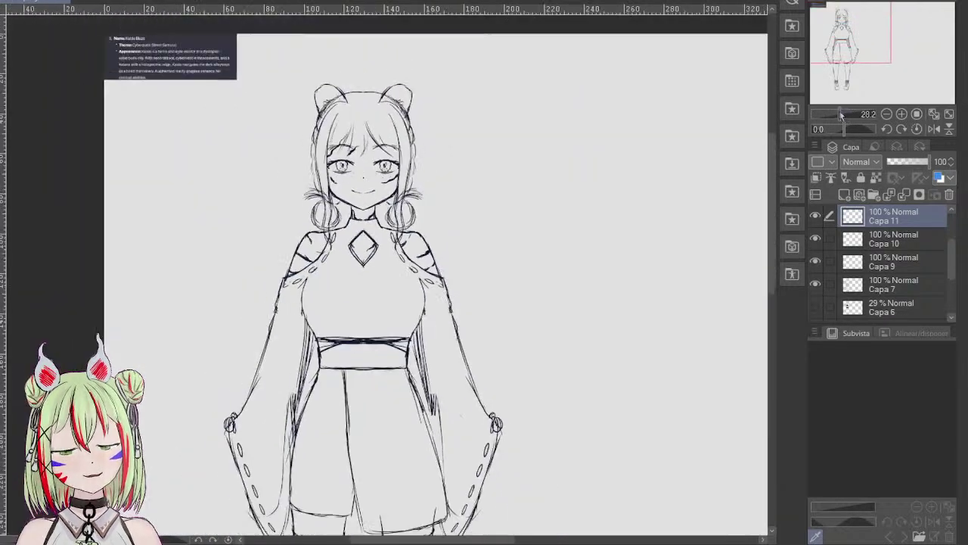
pyautogui.moveTo(862, 43); pyautogui.dragTo(864, 63)
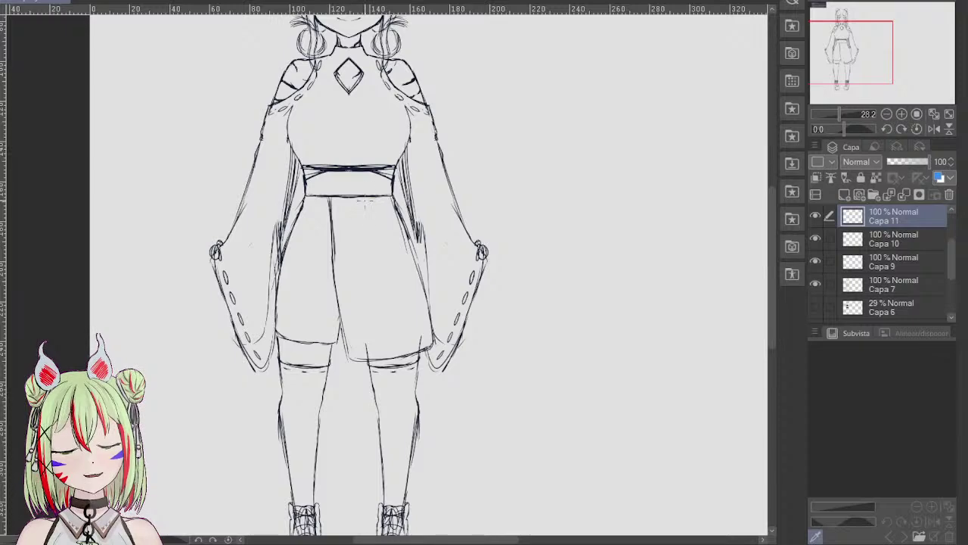
pyautogui.moveTo(365, 204); pyautogui.dragTo(387, 267)
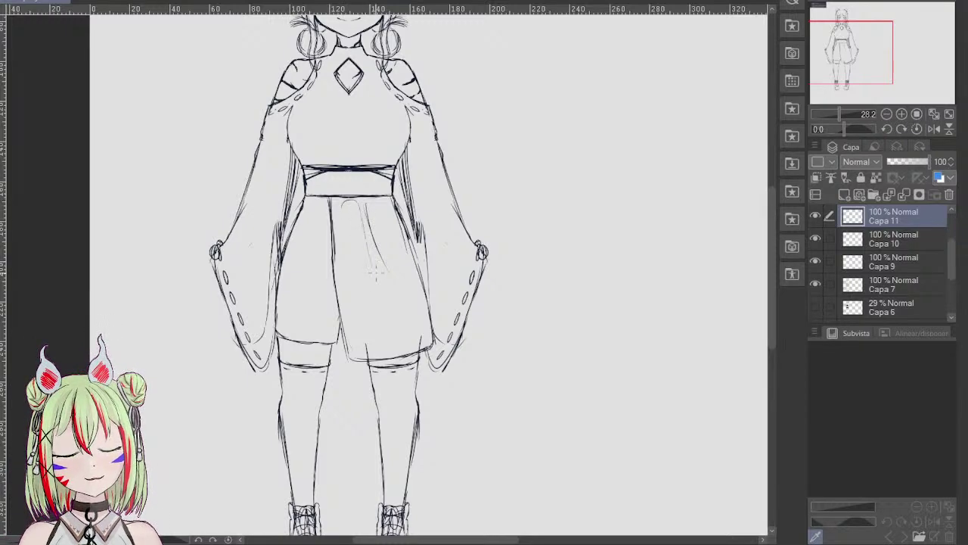
pyautogui.moveTo(364, 223)
pyautogui.mouseDown()
pyautogui.moveTo(397, 342)
pyautogui.moveTo(398, 327)
pyautogui.moveTo(437, 384)
pyautogui.mouseUp()
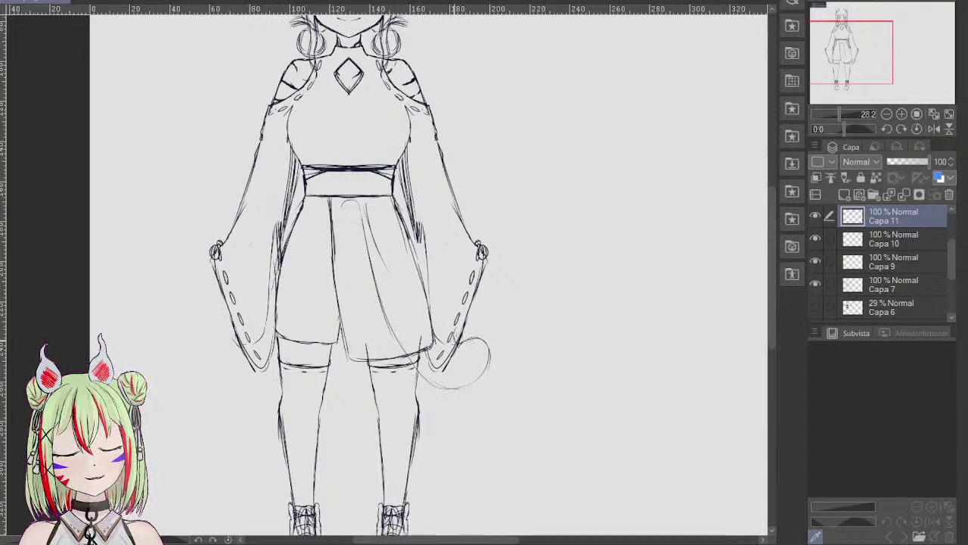
pyautogui.moveTo(460, 323); pyautogui.dragTo(505, 353)
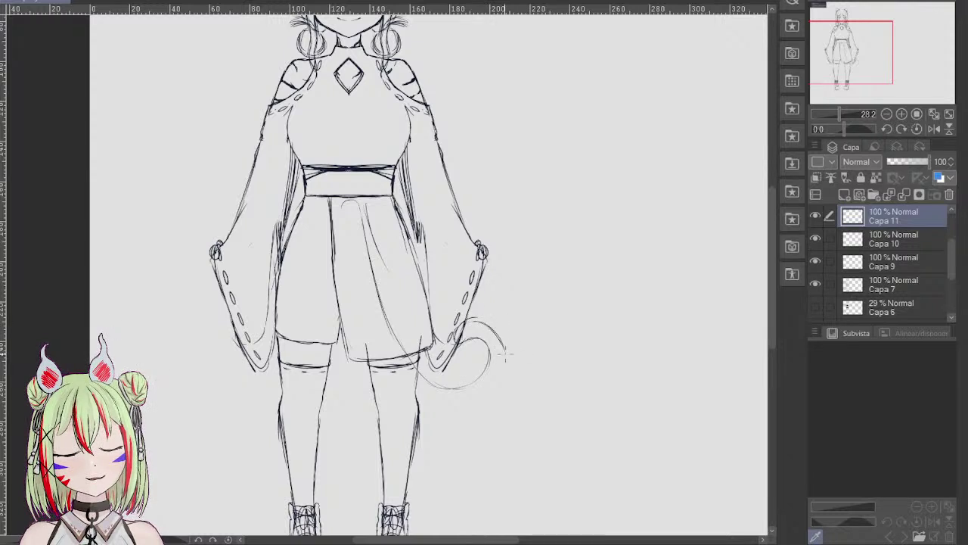
pyautogui.moveTo(505, 389); pyautogui.dragTo(496, 399)
pyautogui.moveTo(506, 352)
pyautogui.mouseDown()
pyautogui.moveTo(508, 373)
pyautogui.moveTo(455, 405)
pyautogui.moveTo(423, 401)
pyautogui.mouseUp()
pyautogui.moveTo(343, 210)
pyautogui.mouseDown()
pyautogui.moveTo(348, 267)
pyautogui.moveTo(400, 384)
pyautogui.moveTo(432, 403)
pyautogui.moveTo(477, 401)
pyautogui.mouseUp()
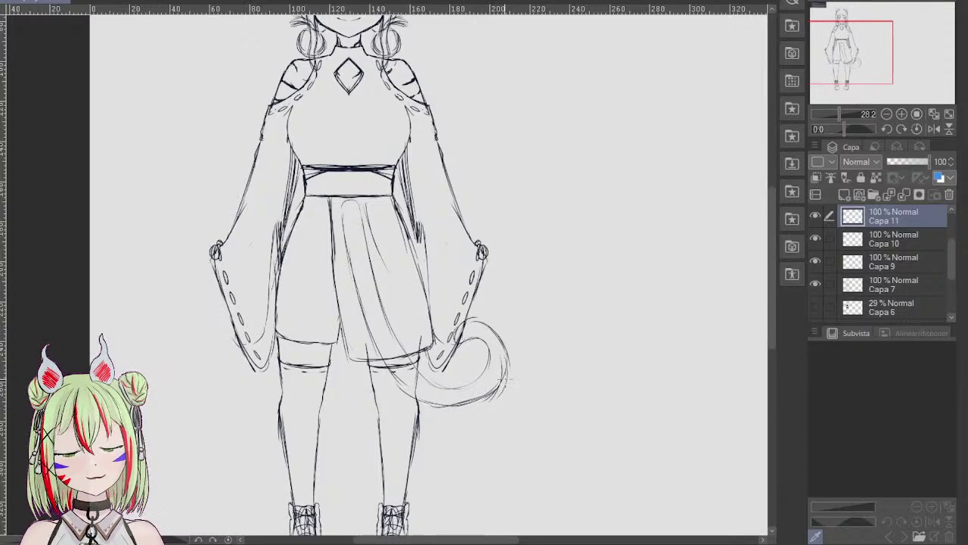
pyautogui.moveTo(449, 350)
pyautogui.mouseDown()
pyautogui.moveTo(481, 319)
pyautogui.moveTo(493, 326)
pyautogui.mouseUp()
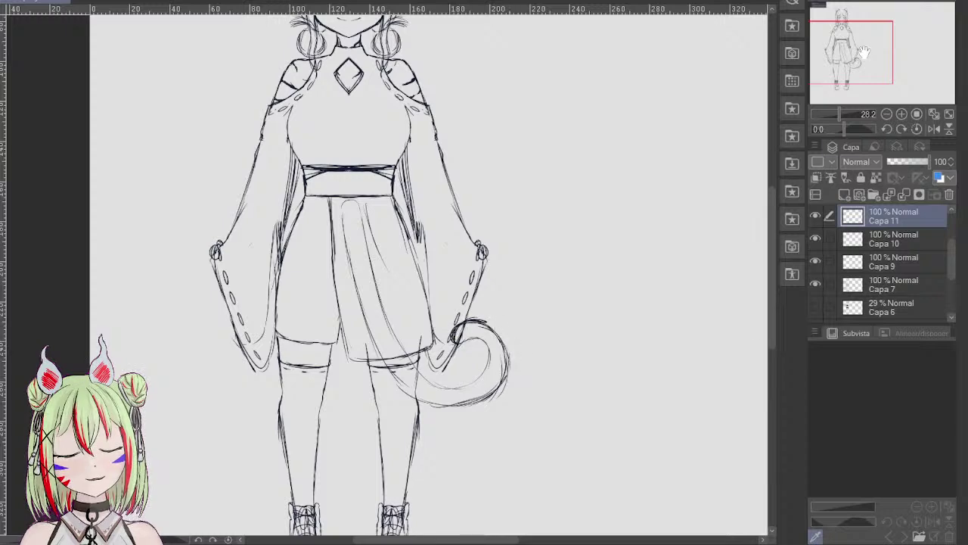
# Draw tapered stripe marks running inward from both edges of each thigh, between the skirt hem and the stocking tops
pyautogui.moveTo(864, 51)
pyautogui.mouseDown()
pyautogui.moveTo(867, 36)
pyautogui.moveTo(863, 65)
pyautogui.mouseUp()
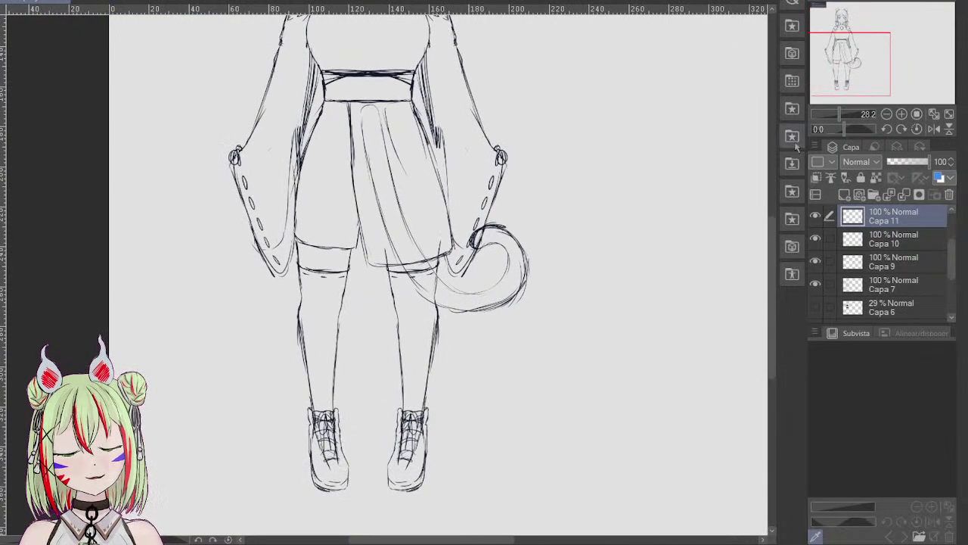
pyautogui.moveTo(839, 113); pyautogui.dragTo(851, 113)
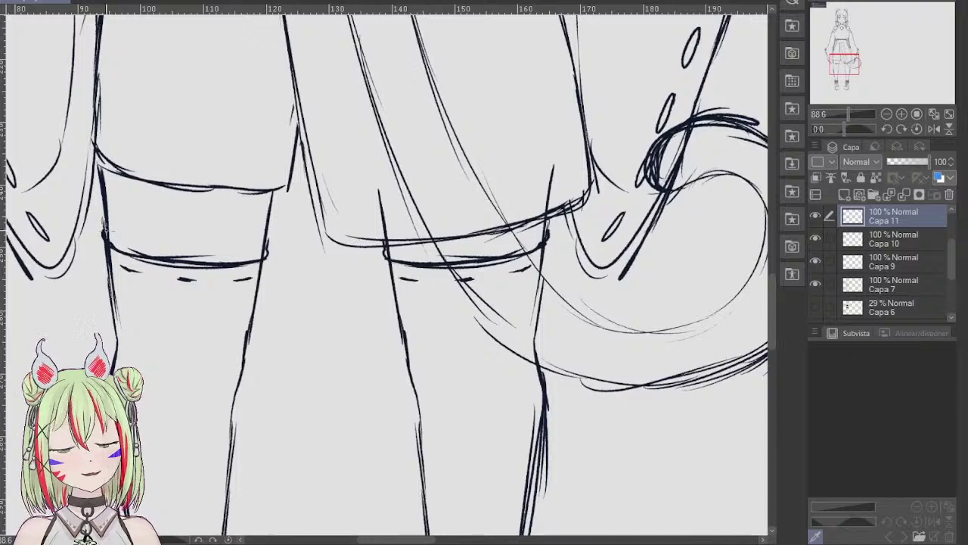
pyautogui.moveTo(106, 229)
pyautogui.mouseDown()
pyautogui.moveTo(121, 216)
pyautogui.moveTo(167, 227)
pyautogui.moveTo(138, 230)
pyautogui.moveTo(108, 219)
pyautogui.moveTo(159, 226)
pyautogui.moveTo(108, 218)
pyautogui.mouseUp()
pyautogui.moveTo(172, 225)
pyautogui.mouseDown()
pyautogui.moveTo(226, 225)
pyautogui.moveTo(269, 209)
pyautogui.moveTo(222, 229)
pyautogui.moveTo(269, 212)
pyautogui.mouseUp()
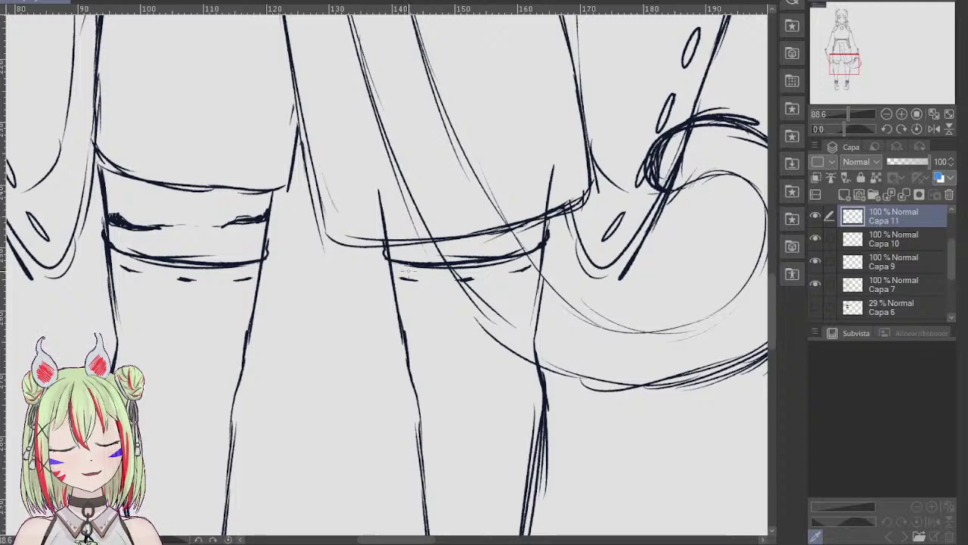
pyautogui.moveTo(386, 249)
pyautogui.mouseDown()
pyautogui.moveTo(420, 242)
pyautogui.moveTo(394, 251)
pyautogui.mouseUp()
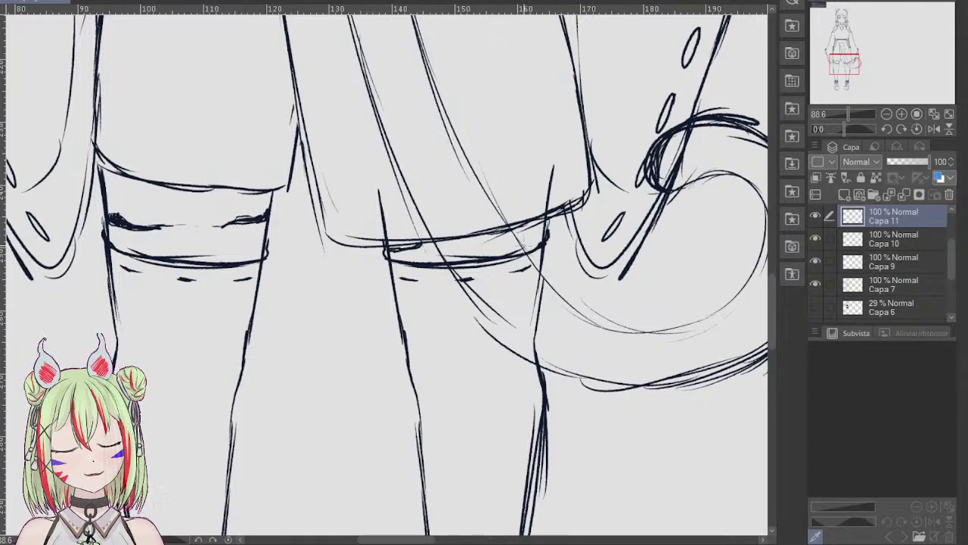
pyautogui.moveTo(532, 242)
pyautogui.mouseDown()
pyautogui.moveTo(538, 232)
pyautogui.moveTo(525, 240)
pyautogui.mouseUp()
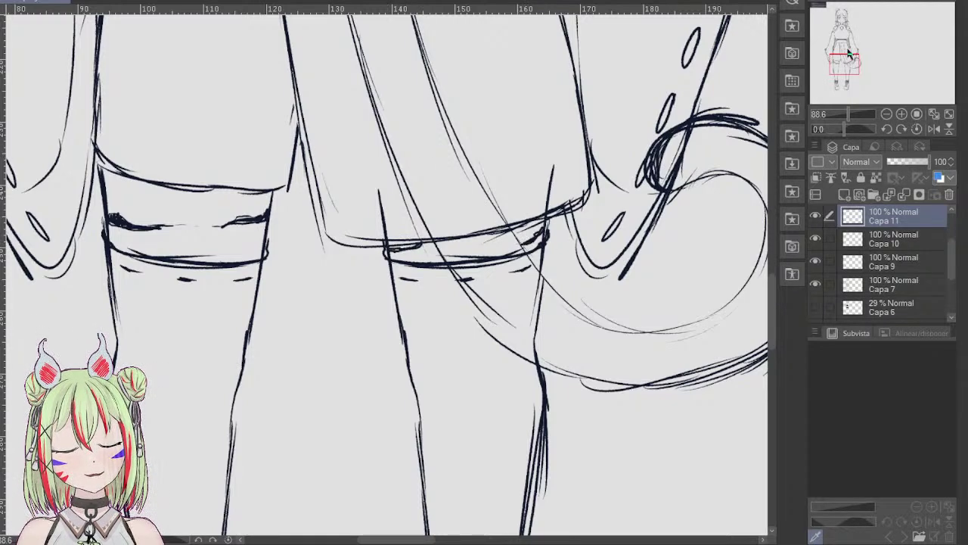
# Add short stripe marks along the inner and outer edges of the tail's lower curve
pyautogui.moveTo(851, 59); pyautogui.dragTo(859, 59)
pyautogui.moveTo(460, 331); pyautogui.dragTo(444, 375)
pyautogui.moveTo(513, 329); pyautogui.dragTo(516, 340)
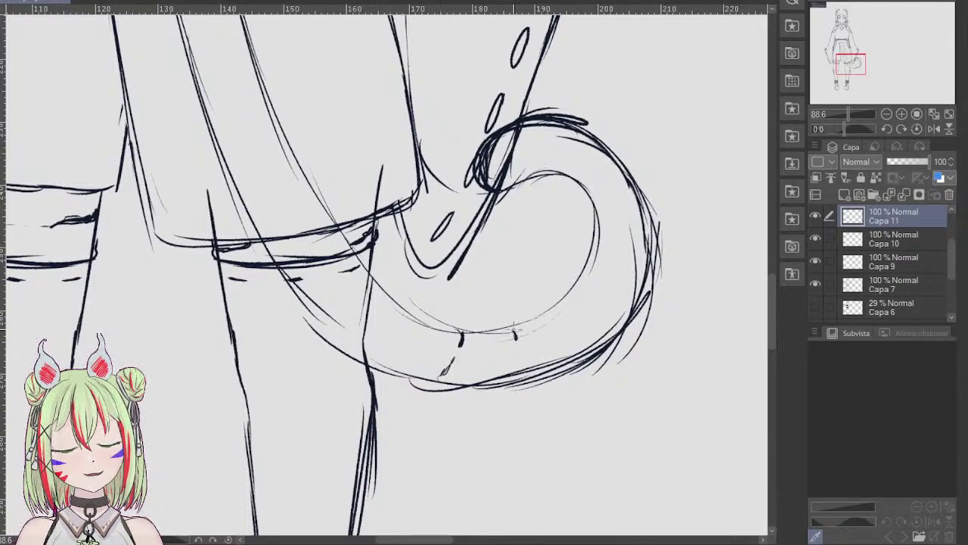
# Draw small pointed tears on both stockings at the shins, plus marks at the left ankle and below the left stocking top
pyautogui.moveTo(847, 113); pyautogui.dragTo(840, 115)
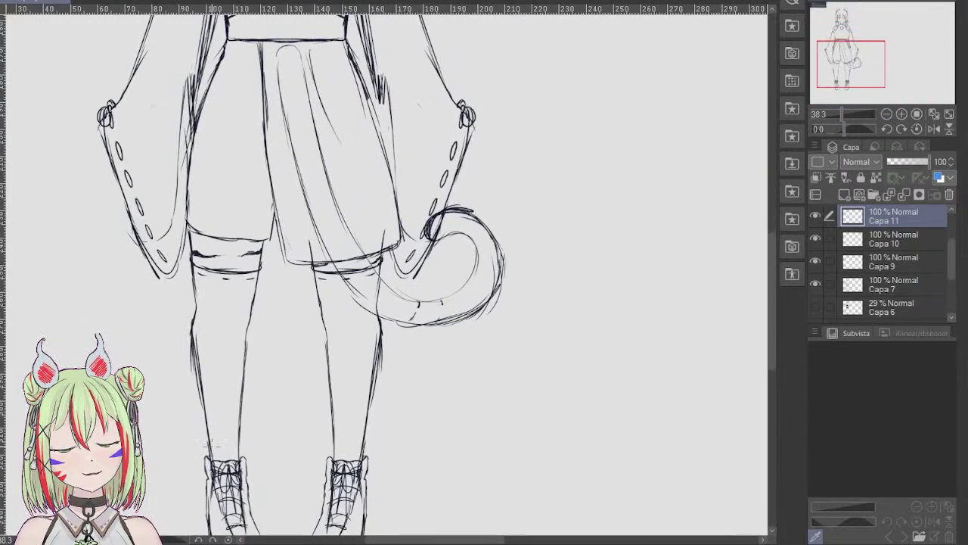
pyautogui.moveTo(208, 431); pyautogui.dragTo(215, 443)
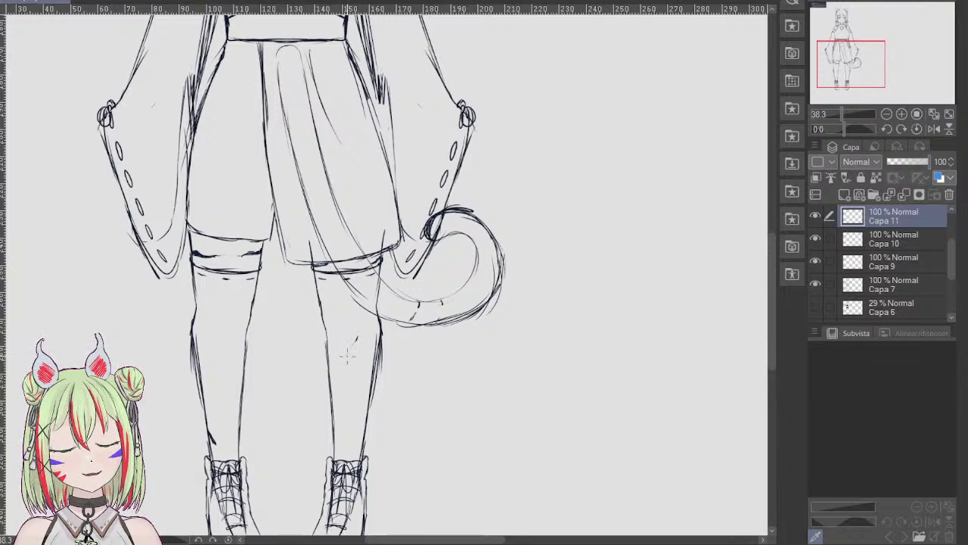
pyautogui.moveTo(356, 336)
pyautogui.mouseDown()
pyautogui.moveTo(346, 364)
pyautogui.moveTo(359, 352)
pyautogui.mouseUp()
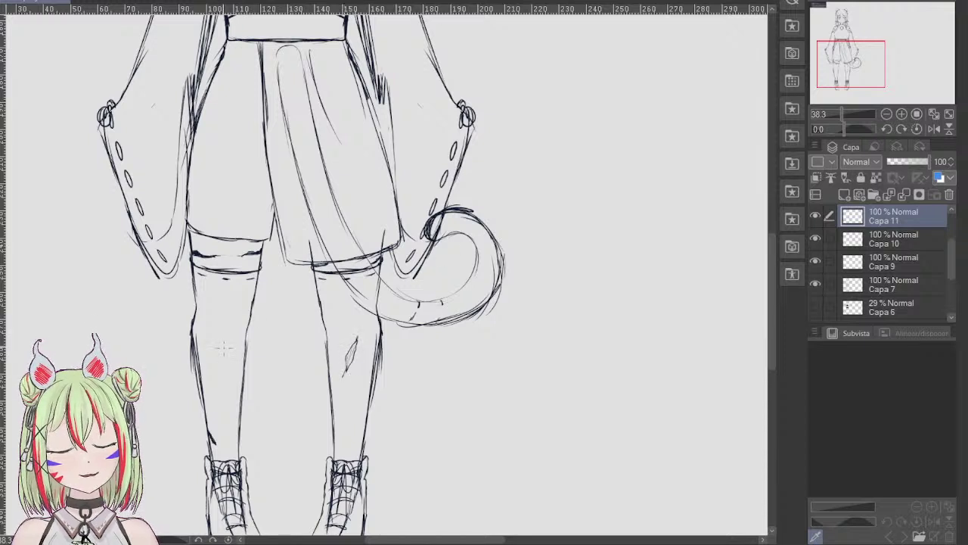
pyautogui.moveTo(204, 350); pyautogui.dragTo(218, 386)
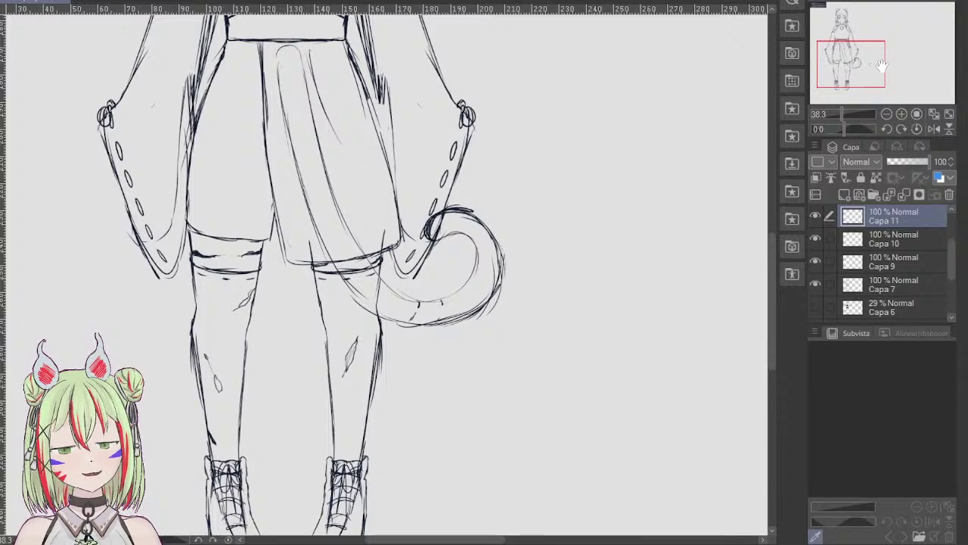
# Erase the tail lines that overlap the skirt and right leg, keeping only the part visible beside the leg
pyautogui.moveTo(863, 65); pyautogui.dragTo(863, 31)
pyautogui.moveTo(841, 114); pyautogui.dragTo(835, 113)
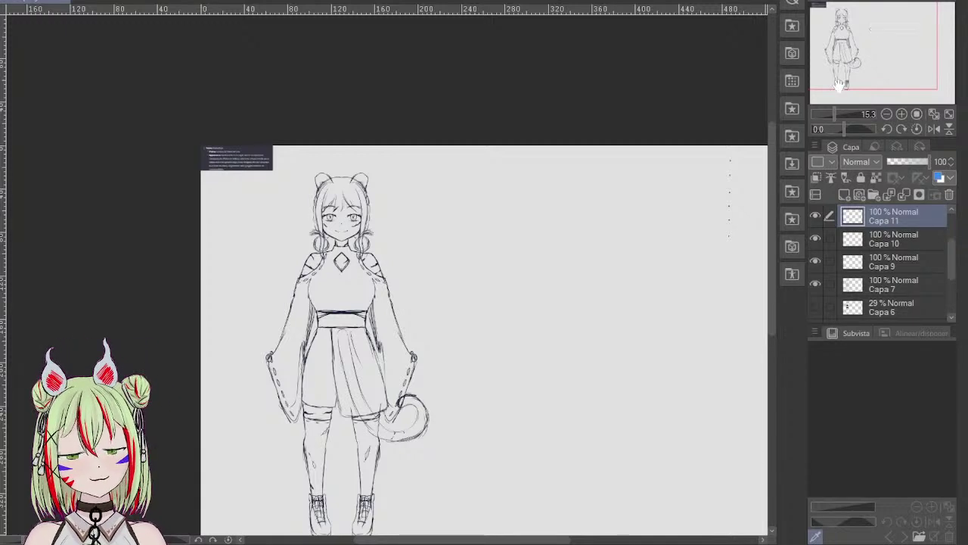
pyautogui.moveTo(875, 30); pyautogui.dragTo(876, 65)
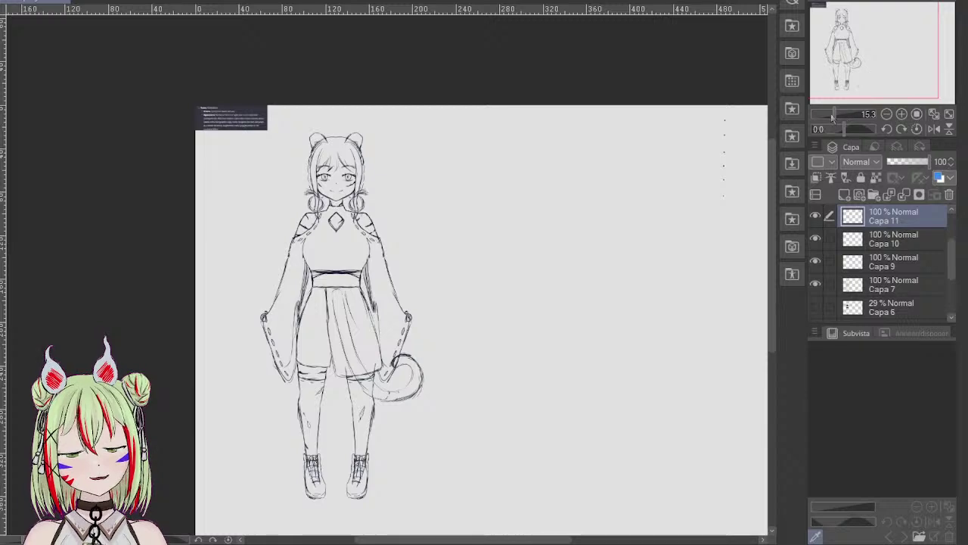
pyautogui.moveTo(837, 114)
pyautogui.mouseDown()
pyautogui.moveTo(846, 117)
pyautogui.moveTo(836, 114)
pyautogui.mouseUp()
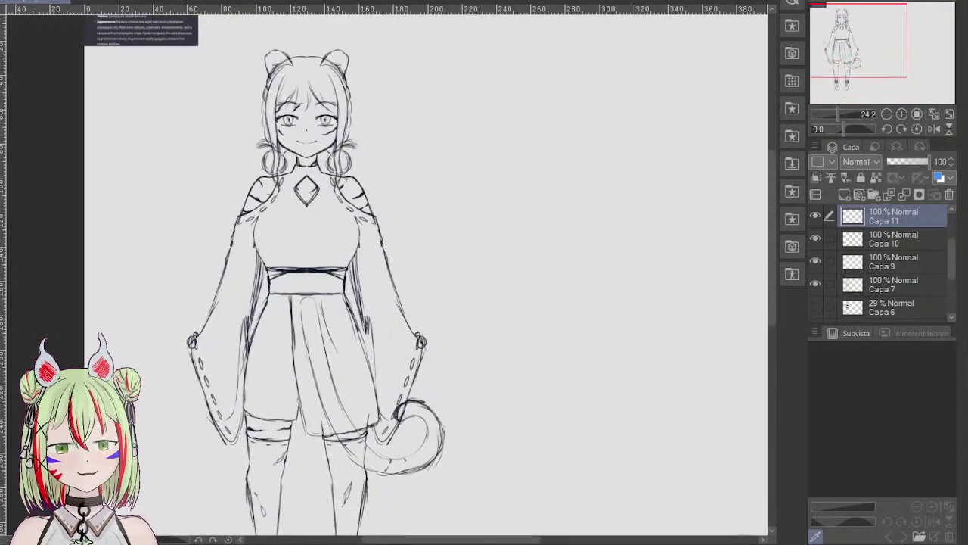
pyautogui.moveTo(316, 302); pyautogui.dragTo(327, 359)
pyautogui.moveTo(312, 298)
pyautogui.mouseDown()
pyautogui.moveTo(303, 298)
pyautogui.moveTo(319, 401)
pyautogui.moveTo(348, 417)
pyautogui.moveTo(326, 422)
pyautogui.moveTo(354, 458)
pyautogui.moveTo(358, 433)
pyautogui.mouseUp()
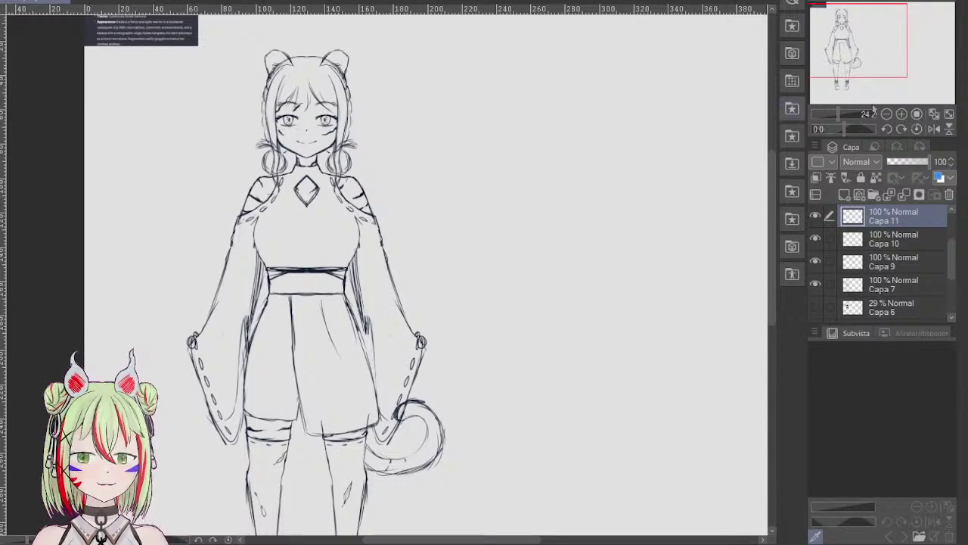
# Add a new layer directly above Capa 11 for drawing further details around the face
pyautogui.moveTo(838, 113); pyautogui.dragTo(835, 113)
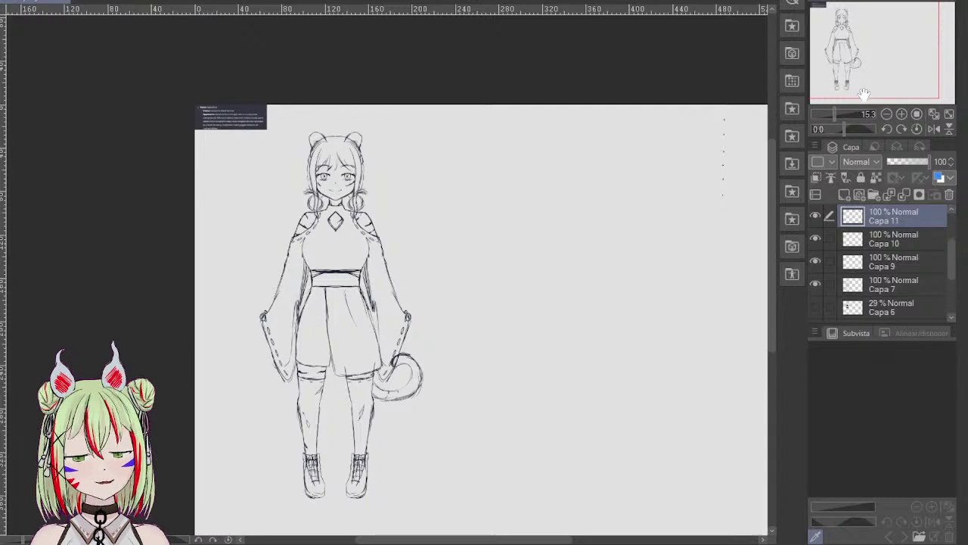
pyautogui.click(846, 194)
pyautogui.moveTo(832, 116); pyautogui.dragTo(845, 112)
pyautogui.moveTo(855, 34); pyautogui.dragTo(846, 23)
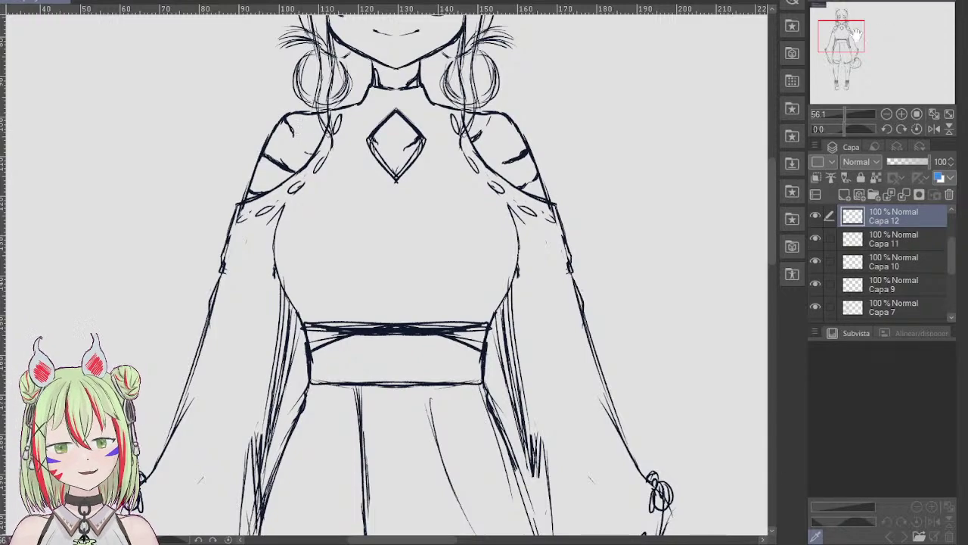
pyautogui.moveTo(857, 35); pyautogui.dragTo(844, 20)
pyautogui.moveTo(844, 113); pyautogui.dragTo(850, 113)
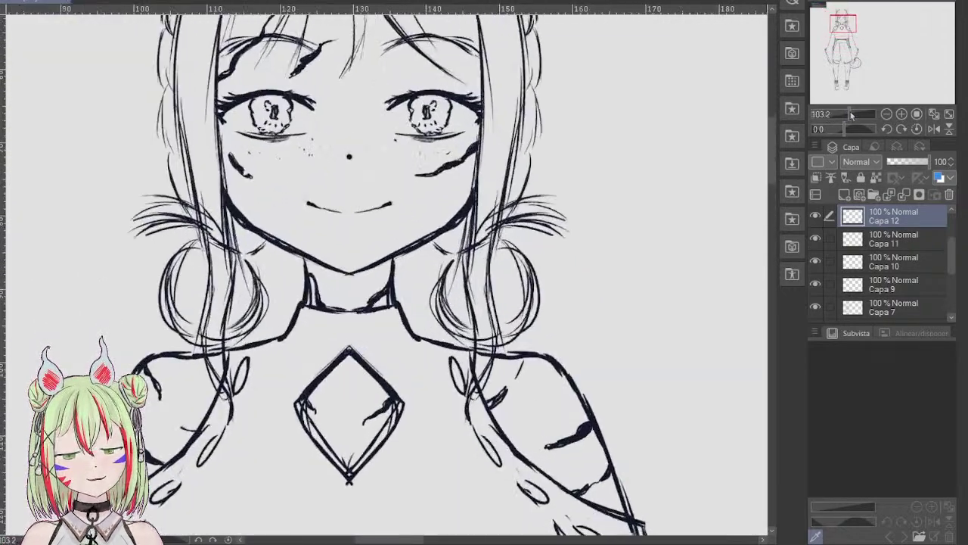
pyautogui.moveTo(844, 24); pyautogui.dragTo(847, 20)
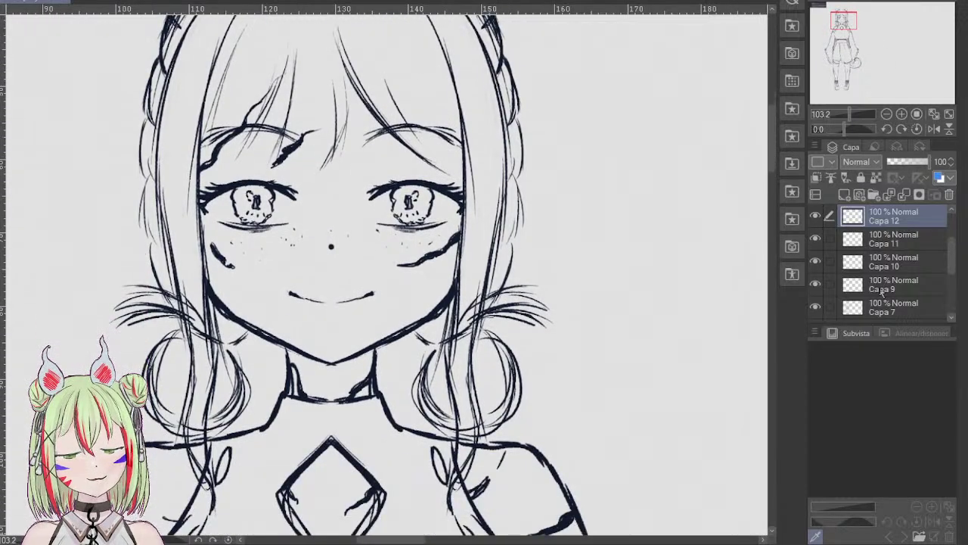
# Move the symmetry ruler layer Capa 3 directly above Capa 12 and hide it, with its opacity set to 0%
pyautogui.moveTo(952, 256); pyautogui.dragTo(956, 279)
pyautogui.scroll(5, 914, 227)
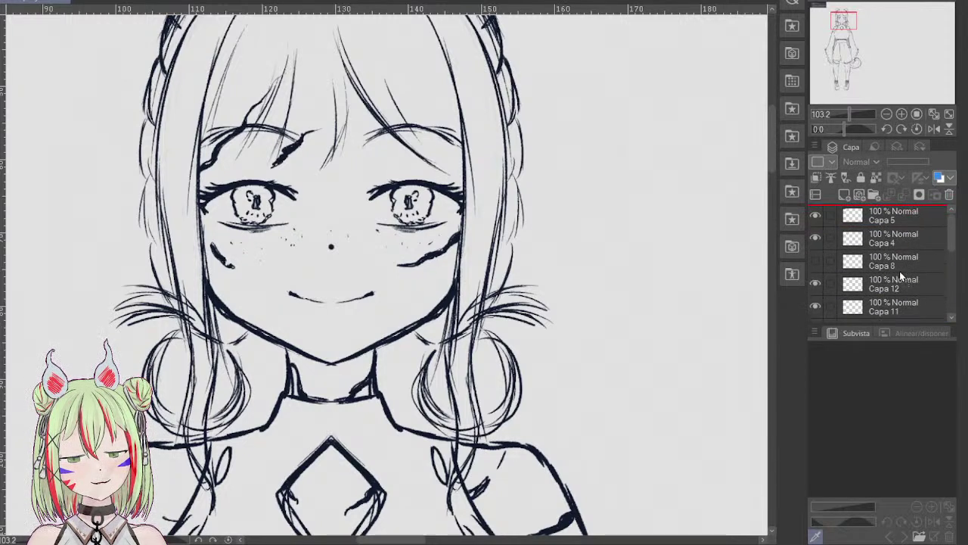
pyautogui.moveTo(900, 271); pyautogui.dragTo(900, 275)
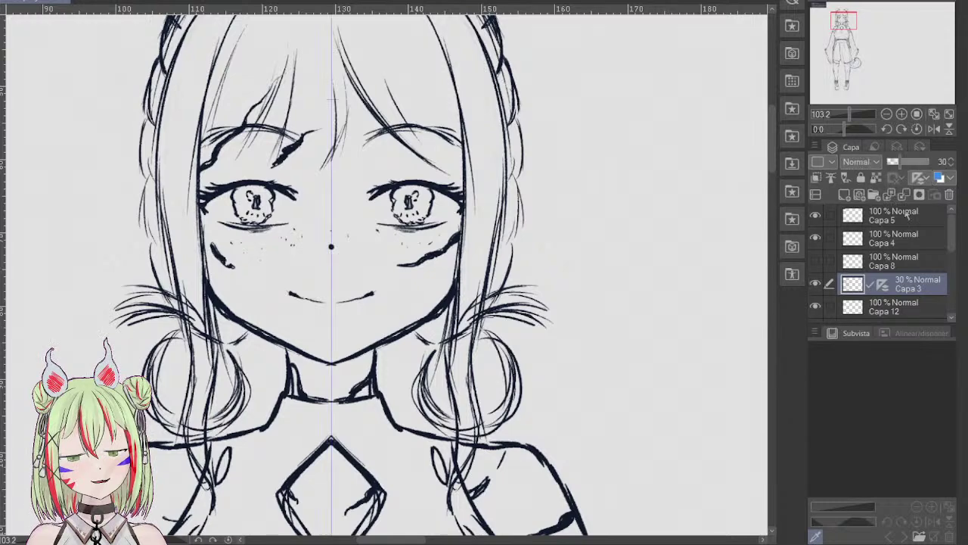
pyautogui.moveTo(900, 161); pyautogui.dragTo(885, 163)
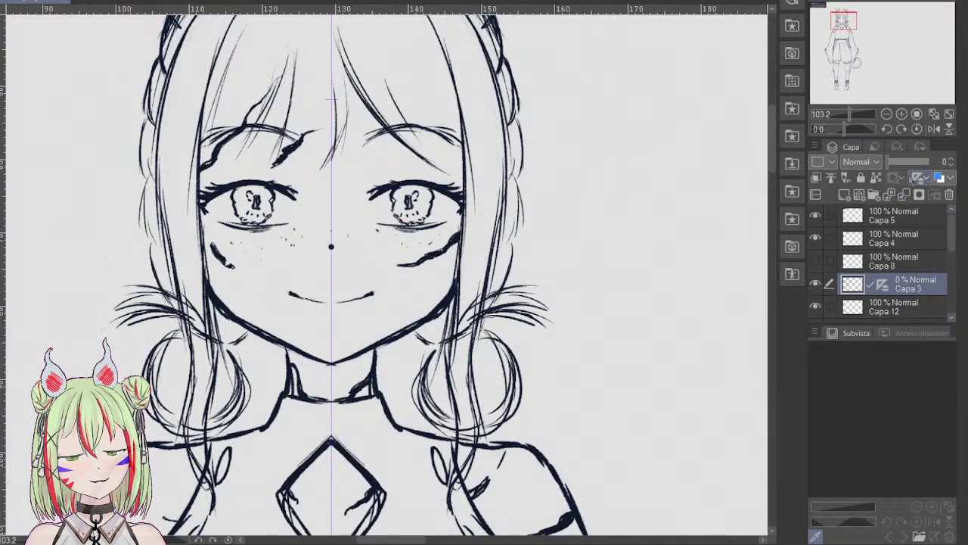
pyautogui.moveTo(853, 20); pyautogui.dragTo(851, 14)
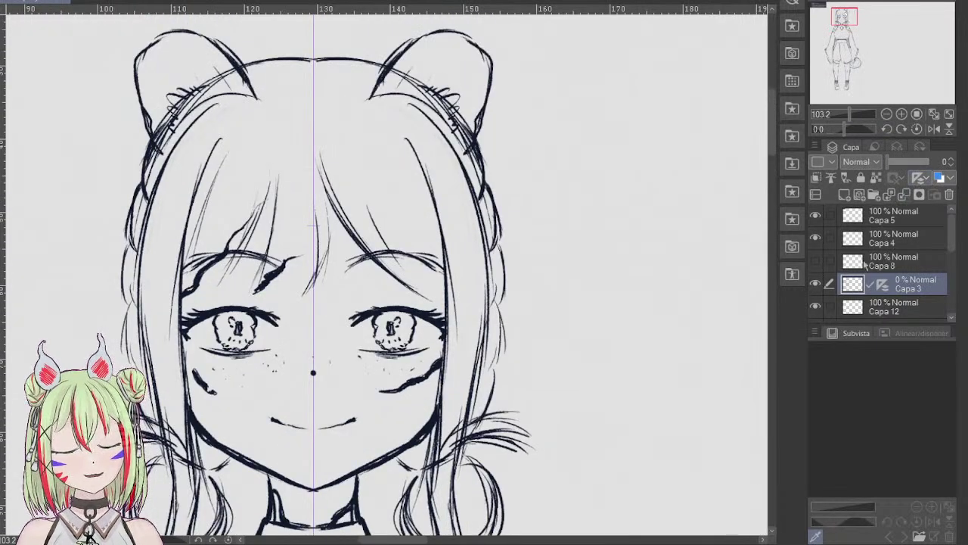
pyautogui.click(815, 283)
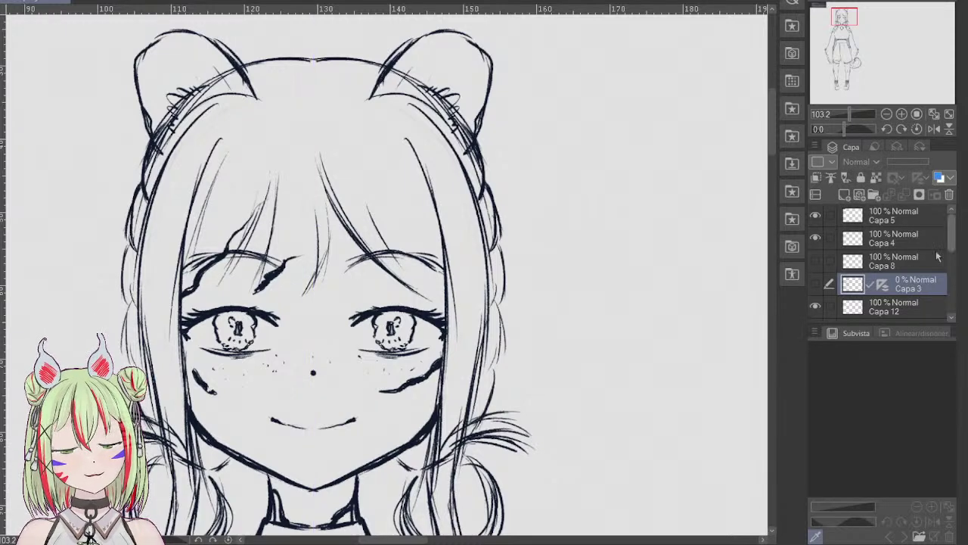
# Sketch crossed diagonal hairpins on Capa 12 over the front hair lock beside the right-hand eye
pyautogui.click(920, 304)
pyautogui.click(816, 308)
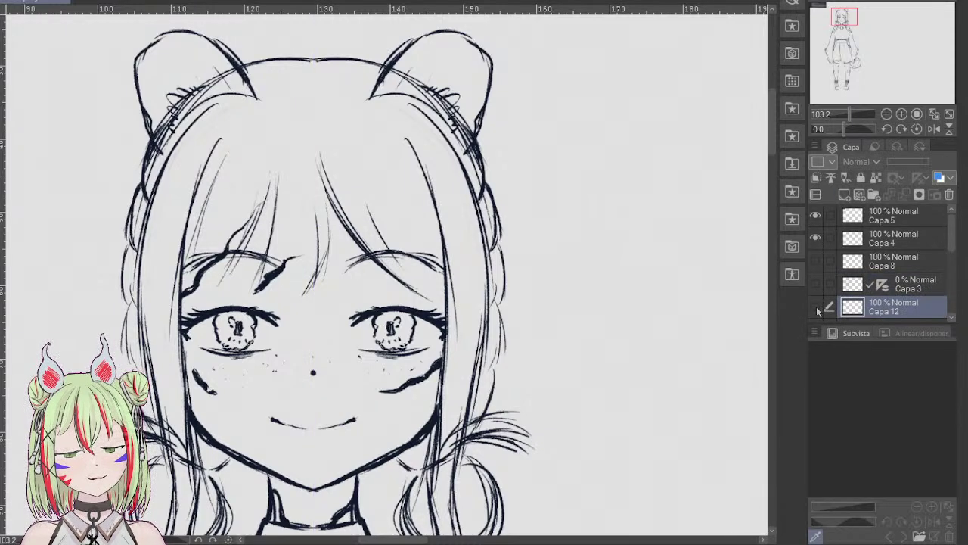
pyautogui.click(816, 306)
pyautogui.click(816, 306)
pyautogui.click(816, 306)
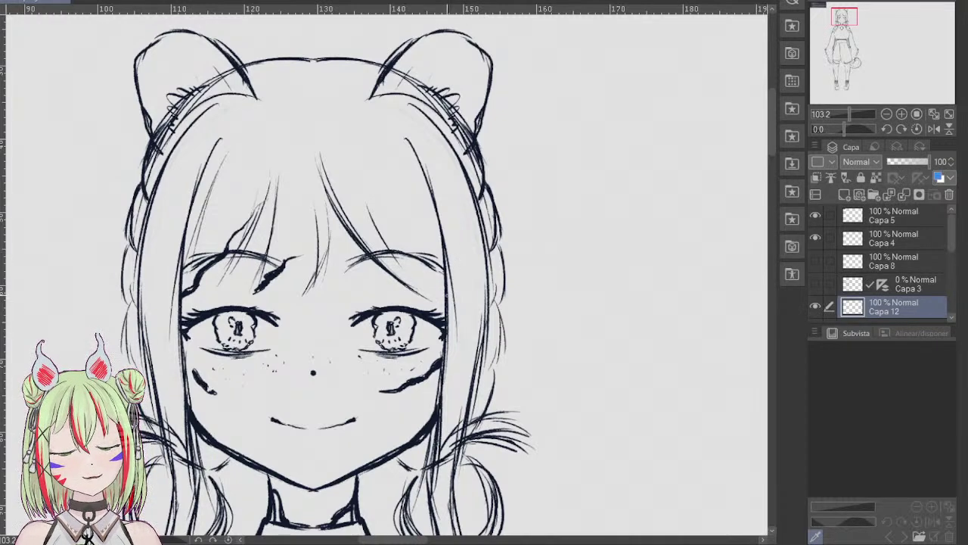
pyautogui.moveTo(447, 298); pyautogui.dragTo(488, 278)
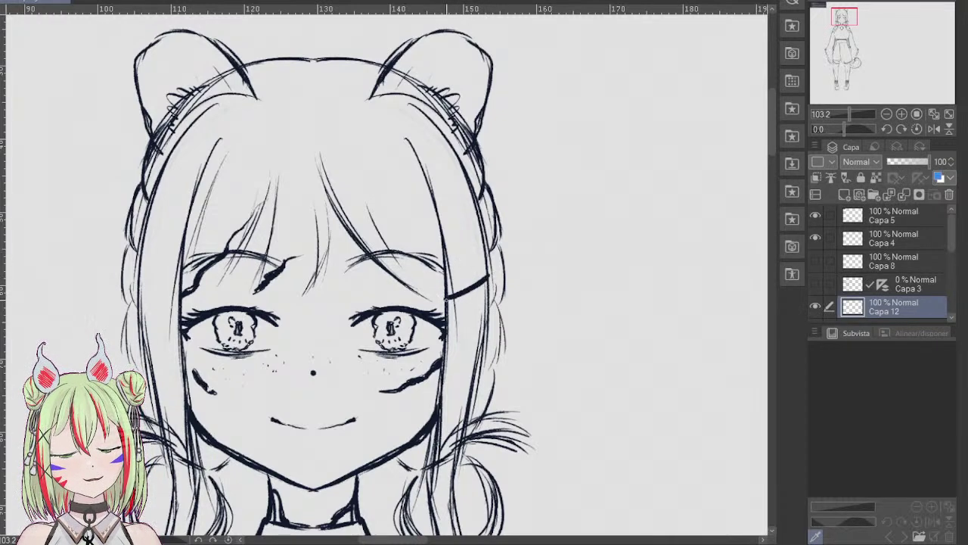
pyautogui.moveTo(444, 301); pyautogui.dragTo(485, 306)
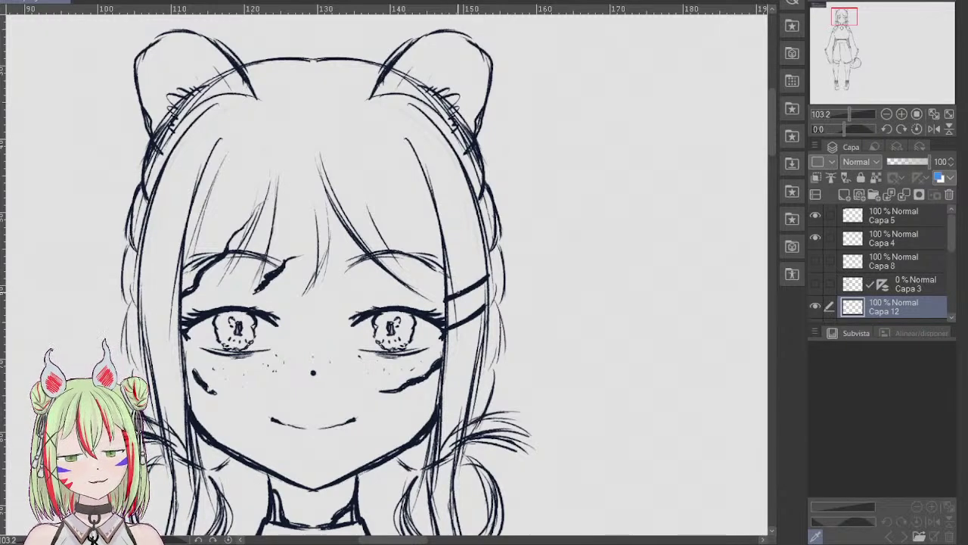
pyautogui.moveTo(448, 275); pyautogui.dragTo(480, 321)
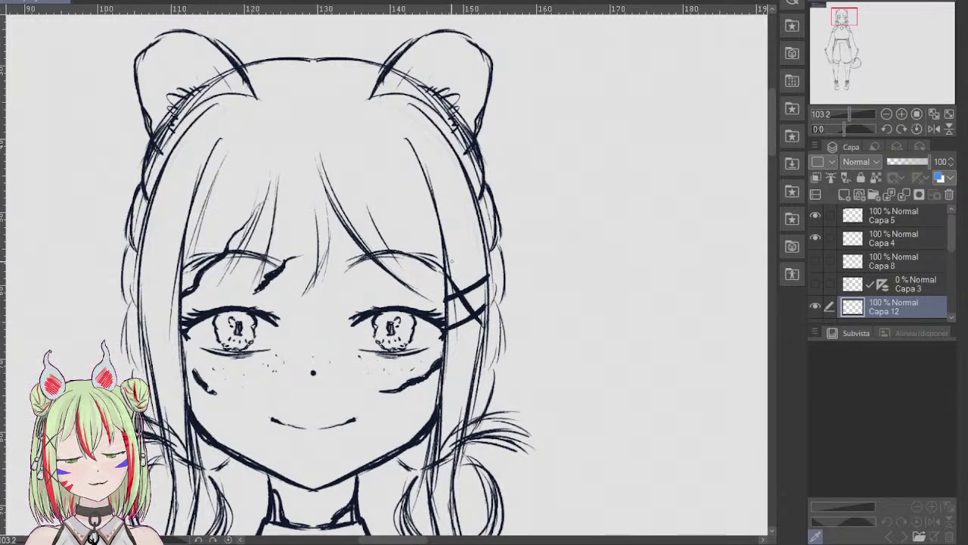
pyautogui.moveTo(444, 253); pyautogui.dragTo(486, 306)
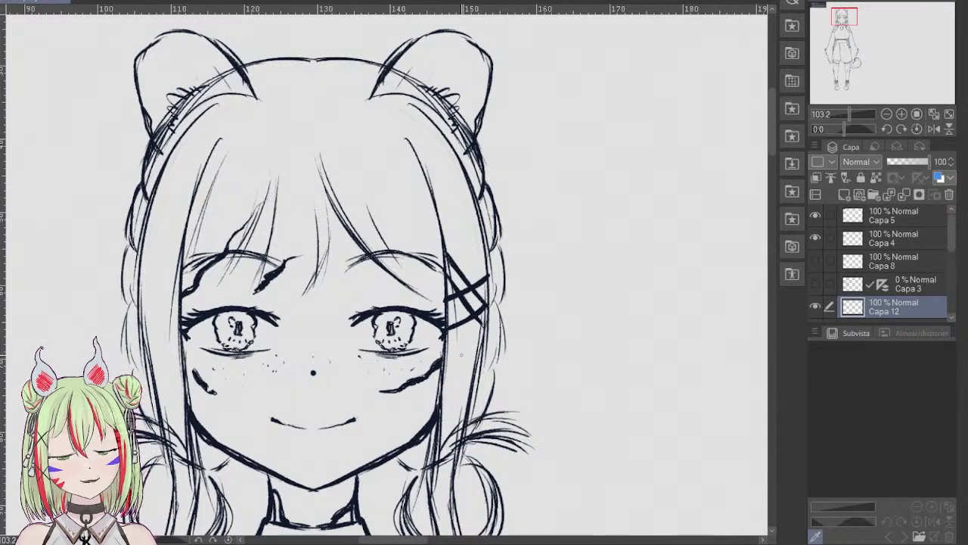
pyautogui.moveTo(446, 354); pyautogui.dragTo(484, 330)
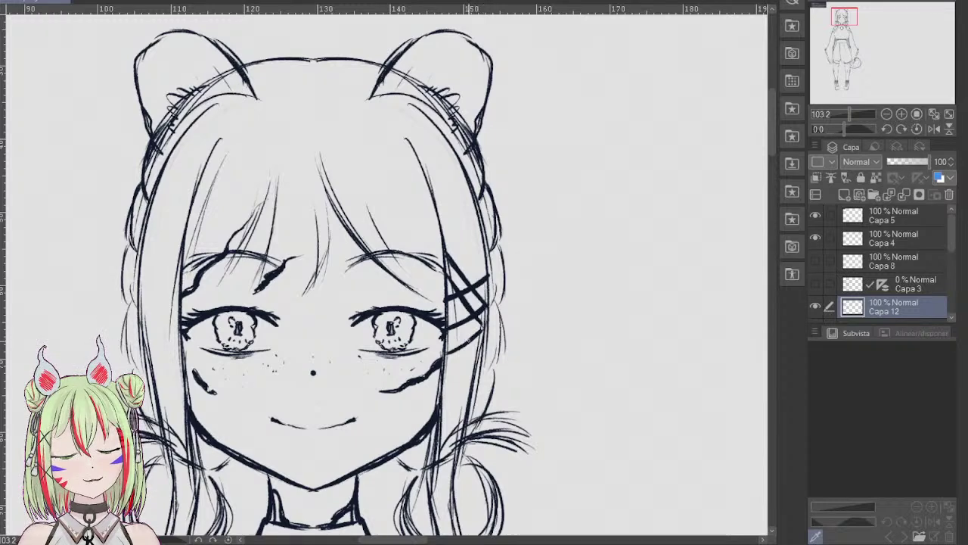
pyautogui.moveTo(448, 301)
pyautogui.mouseDown()
pyautogui.moveTo(475, 351)
pyautogui.moveTo(455, 323)
pyautogui.mouseUp()
pyautogui.moveTo(447, 250); pyautogui.dragTo(490, 305)
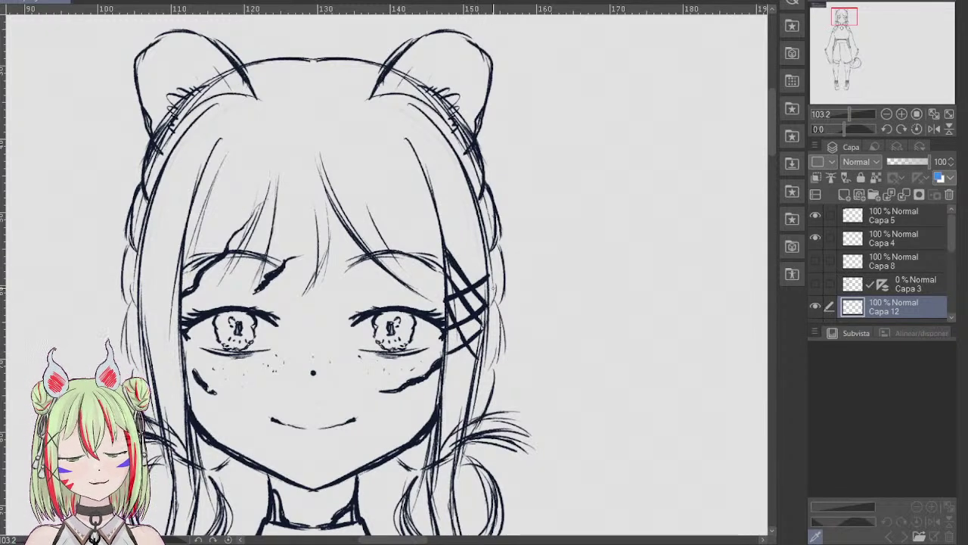
# Draw a small ring piercing on the right-hand ear's upper edge and a chain ending in a round bead on the left-hand ear
pyautogui.moveTo(844, 21); pyautogui.dragTo(843, 18)
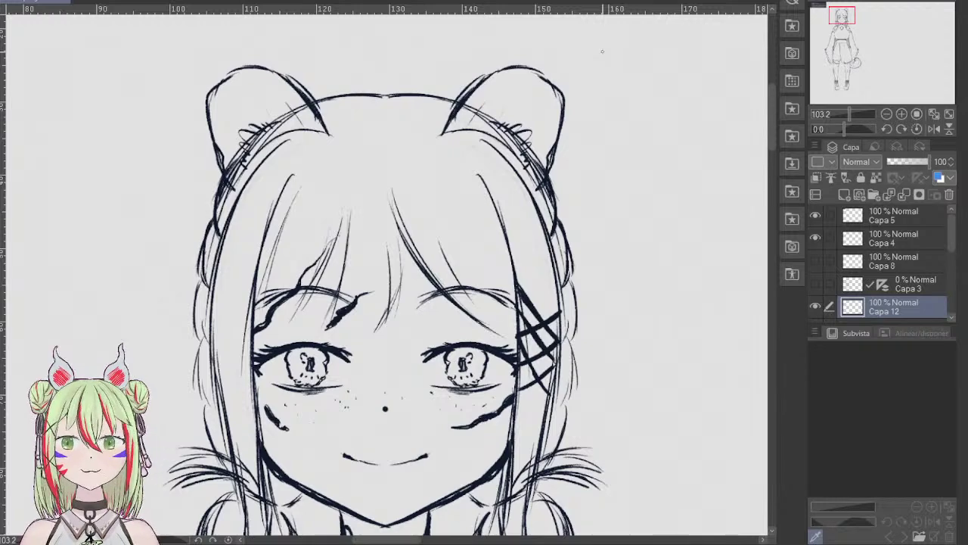
pyautogui.moveTo(484, 71)
pyautogui.mouseDown()
pyautogui.moveTo(499, 88)
pyautogui.moveTo(492, 75)
pyautogui.moveTo(499, 69)
pyautogui.moveTo(488, 70)
pyautogui.moveTo(503, 87)
pyautogui.moveTo(501, 70)
pyautogui.mouseUp()
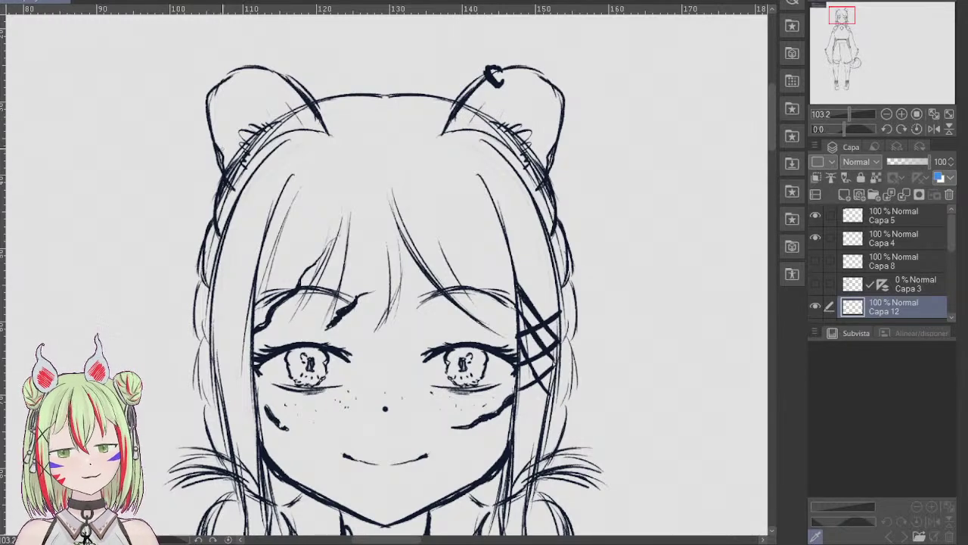
pyautogui.moveTo(215, 167)
pyautogui.mouseDown()
pyautogui.moveTo(209, 154)
pyautogui.moveTo(211, 170)
pyautogui.moveTo(223, 144)
pyautogui.moveTo(202, 191)
pyautogui.mouseUp()
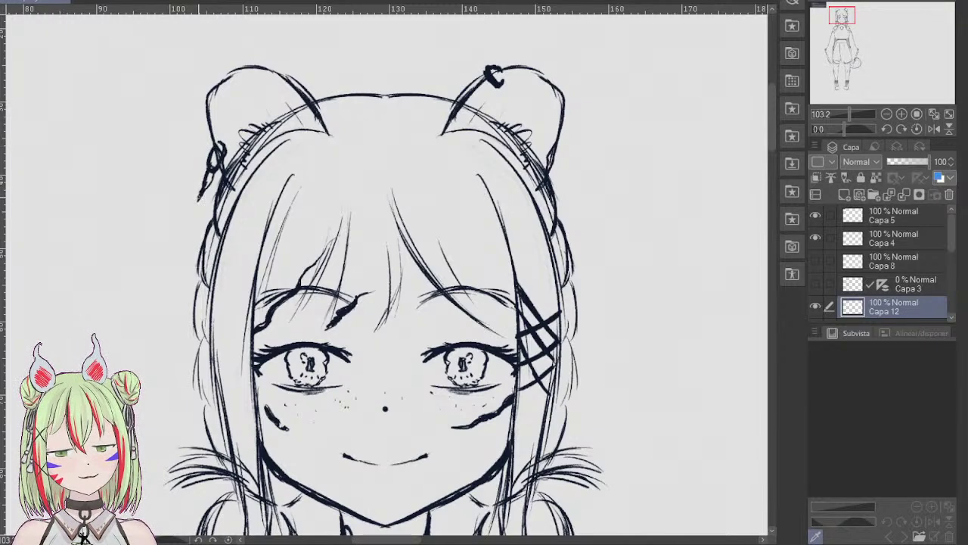
pyautogui.moveTo(841, 4); pyautogui.dragTo(838, 7)
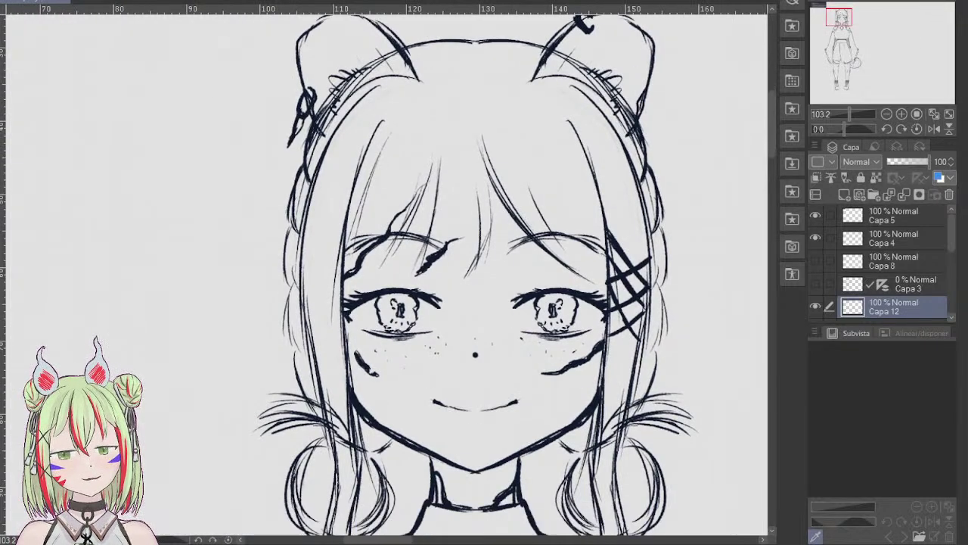
pyautogui.moveTo(285, 147); pyautogui.dragTo(284, 159)
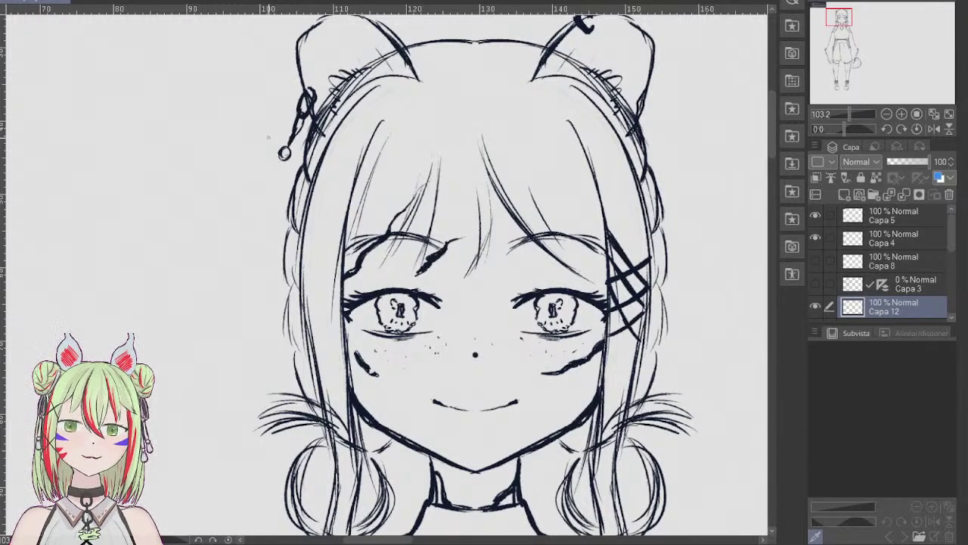
# Try a narrow diamond-shaped pendant hanging below the bead of the ear chain
pyautogui.moveTo(281, 157)
pyautogui.mouseDown()
pyautogui.moveTo(264, 185)
pyautogui.moveTo(267, 226)
pyautogui.moveTo(281, 187)
pyautogui.moveTo(270, 213)
pyautogui.mouseUp()
pyautogui.moveTo(276, 203); pyautogui.dragTo(269, 220)
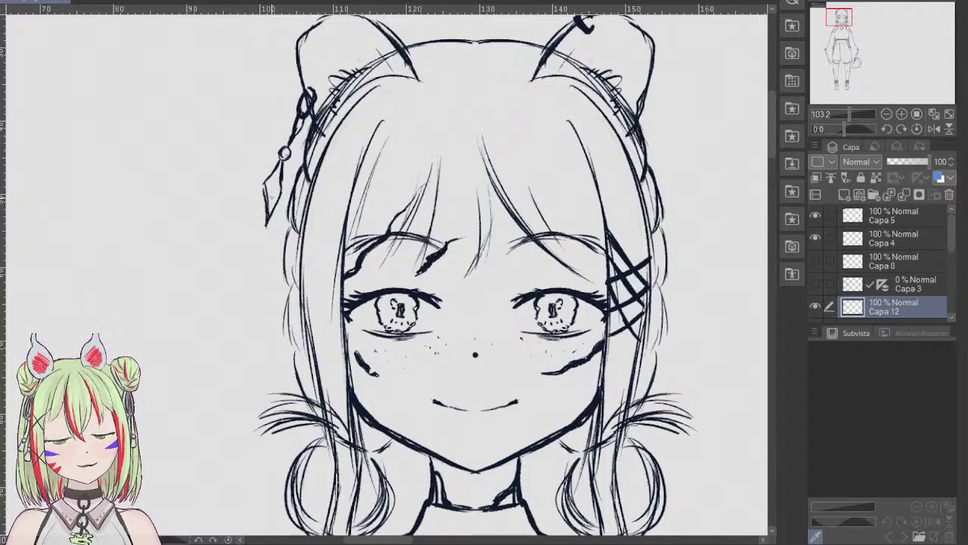
pyautogui.moveTo(845, 115); pyautogui.dragTo(850, 114)
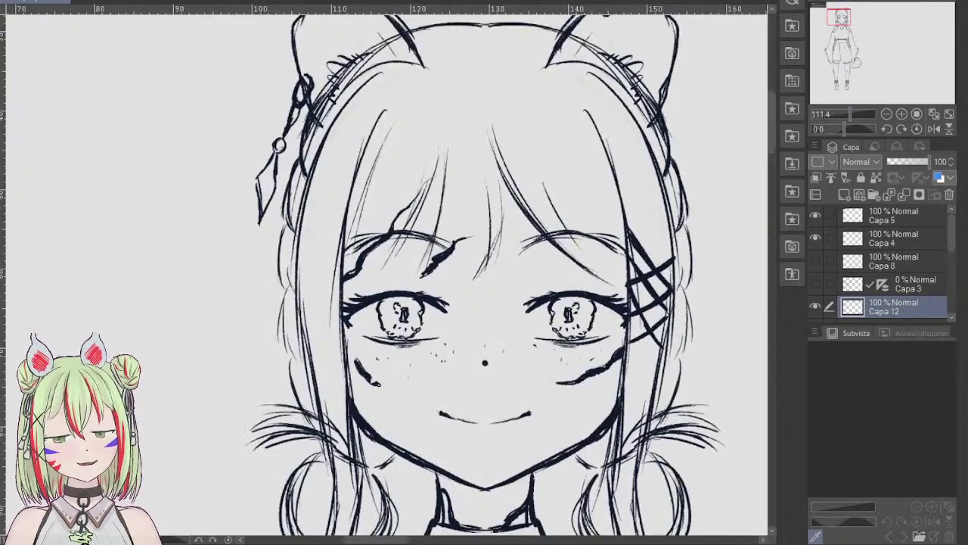
pyautogui.hotkey('ctrl', 'z')
pyautogui.hotkey('ctrl', 'z')
pyautogui.hotkey('ctrl', 'z')
# Try a barbed arrowhead pendant on a short line below the ear chain's bead
pyautogui.moveTo(274, 153)
pyautogui.mouseDown()
pyautogui.moveTo(263, 181)
pyautogui.moveTo(251, 188)
pyautogui.moveTo(245, 173)
pyautogui.moveTo(246, 240)
pyautogui.mouseUp()
pyautogui.moveTo(261, 191); pyautogui.dragTo(276, 182)
pyautogui.moveTo(276, 182); pyautogui.dragTo(245, 237)
pyautogui.moveTo(274, 201); pyautogui.dragTo(242, 238)
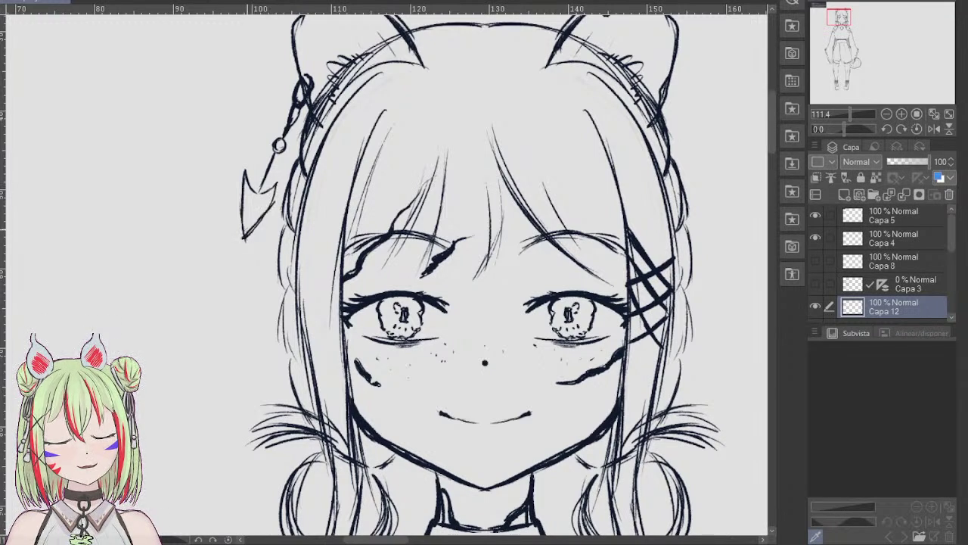
pyautogui.moveTo(244, 194); pyautogui.dragTo(242, 236)
pyautogui.moveTo(278, 154); pyautogui.dragTo(251, 195)
pyautogui.moveTo(847, 116); pyautogui.dragTo(845, 116)
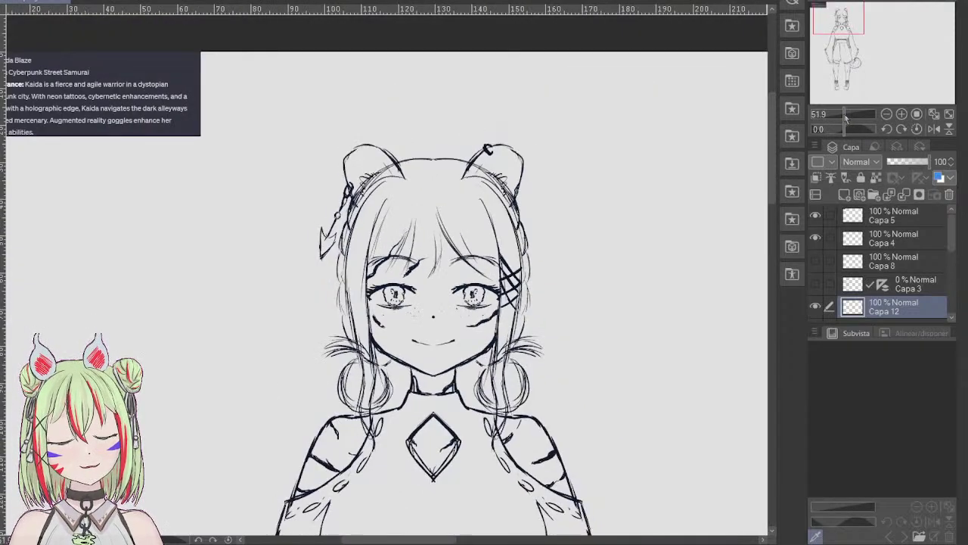
pyautogui.scroll(3, 845, 116)
pyautogui.hotkey('ctrl', 'z')
pyautogui.hotkey('ctrl', 'z')
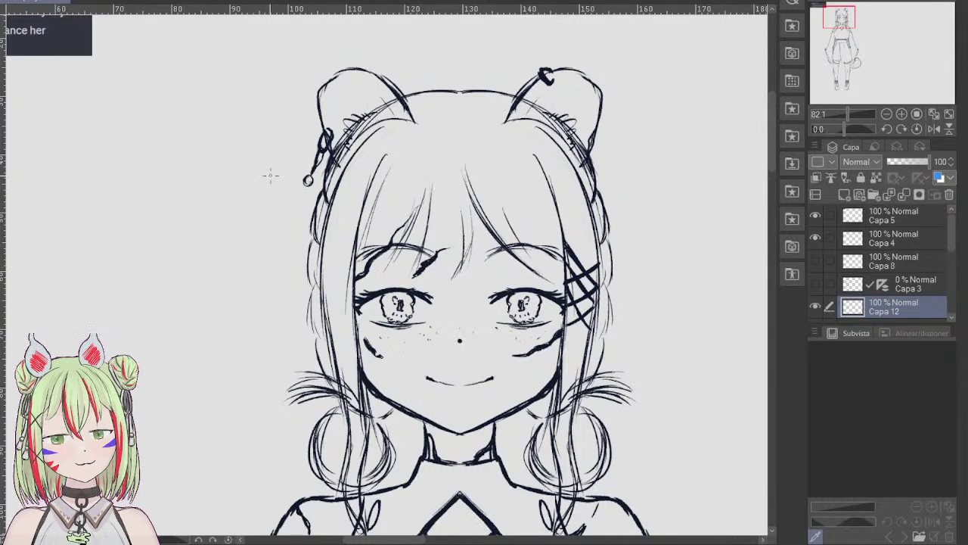
# Draw a narrow diamond pendant below the bead, and rotate and move the whole ear chain closer to the hair
pyautogui.moveTo(308, 185)
pyautogui.mouseDown()
pyautogui.moveTo(288, 235)
pyautogui.moveTo(298, 204)
pyautogui.moveTo(285, 228)
pyautogui.moveTo(302, 189)
pyautogui.mouseUp()
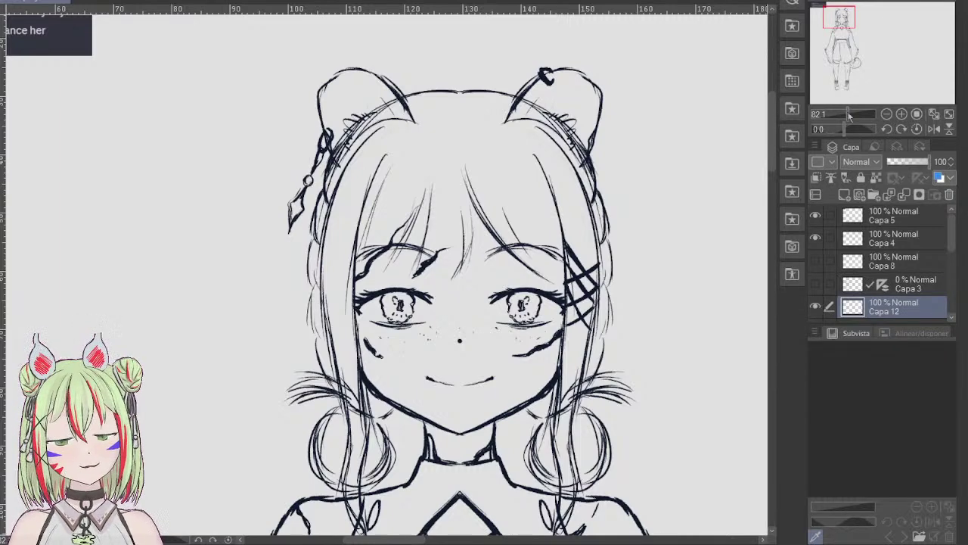
pyautogui.moveTo(848, 114)
pyautogui.mouseDown()
pyautogui.moveTo(835, 113)
pyautogui.moveTo(847, 115)
pyautogui.mouseUp()
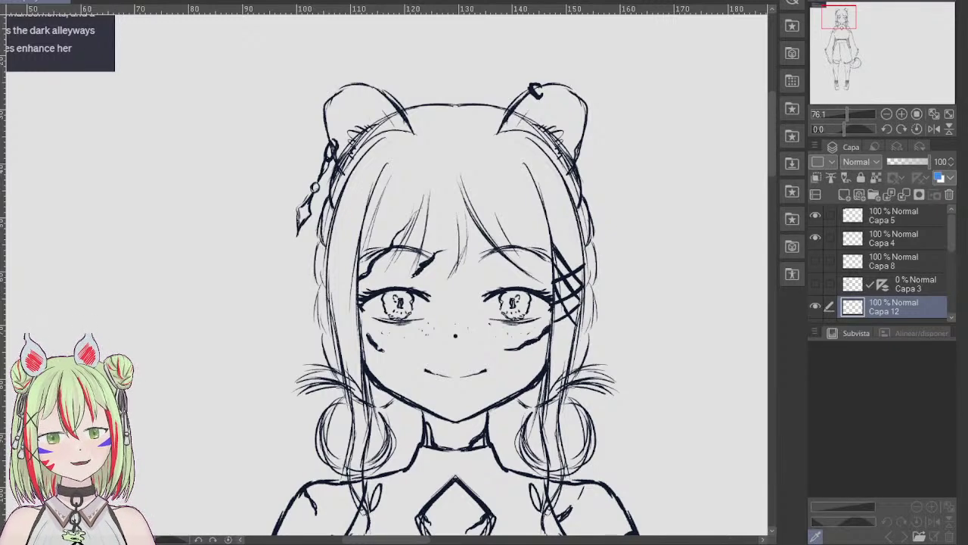
pyautogui.moveTo(321, 129)
pyautogui.mouseDown()
pyautogui.moveTo(306, 148)
pyautogui.moveTo(348, 136)
pyautogui.moveTo(329, 124)
pyautogui.mouseUp()
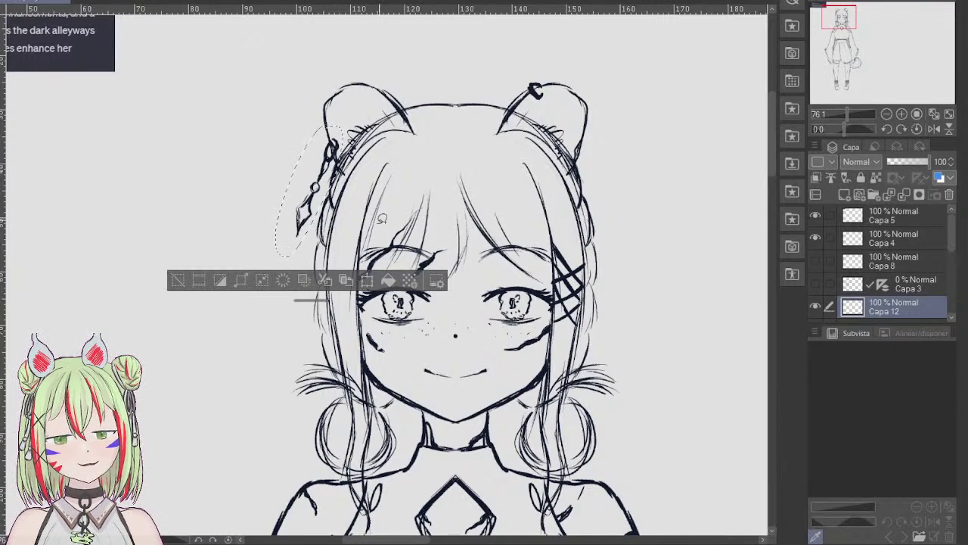
pyautogui.moveTo(370, 97); pyautogui.dragTo(348, 84)
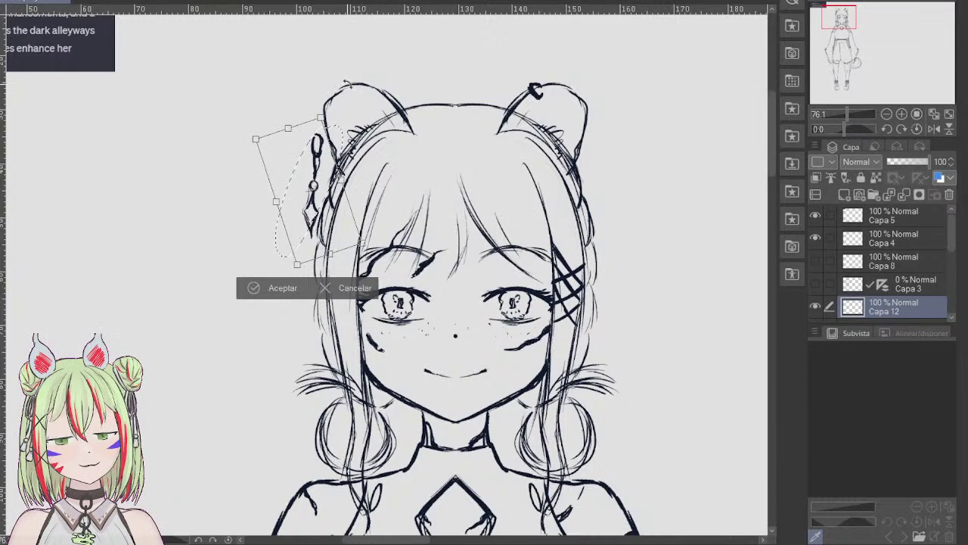
pyautogui.moveTo(329, 176); pyautogui.dragTo(345, 188)
pyautogui.moveTo(360, 92); pyautogui.dragTo(380, 100)
pyautogui.moveTo(344, 194); pyautogui.dragTo(331, 195)
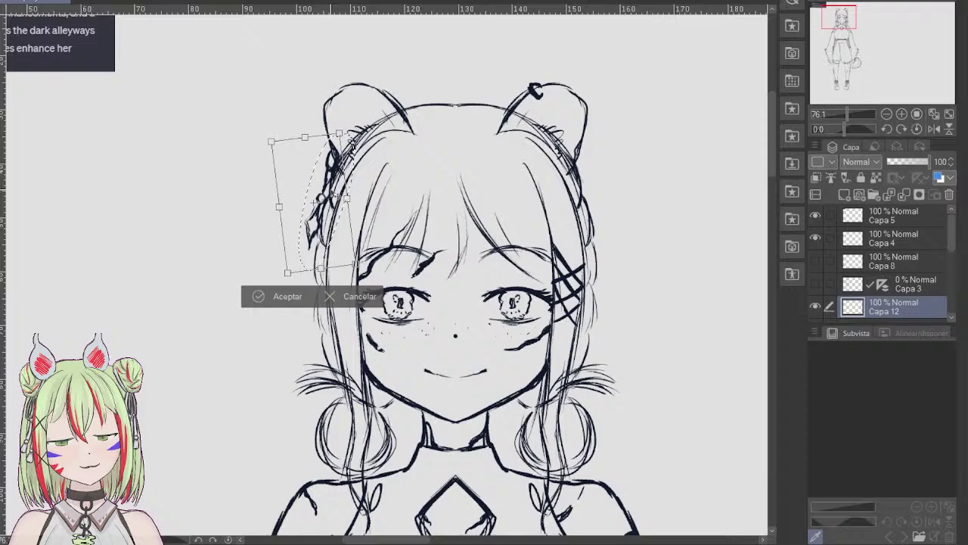
pyautogui.click(274, 291)
pyautogui.click(189, 292)
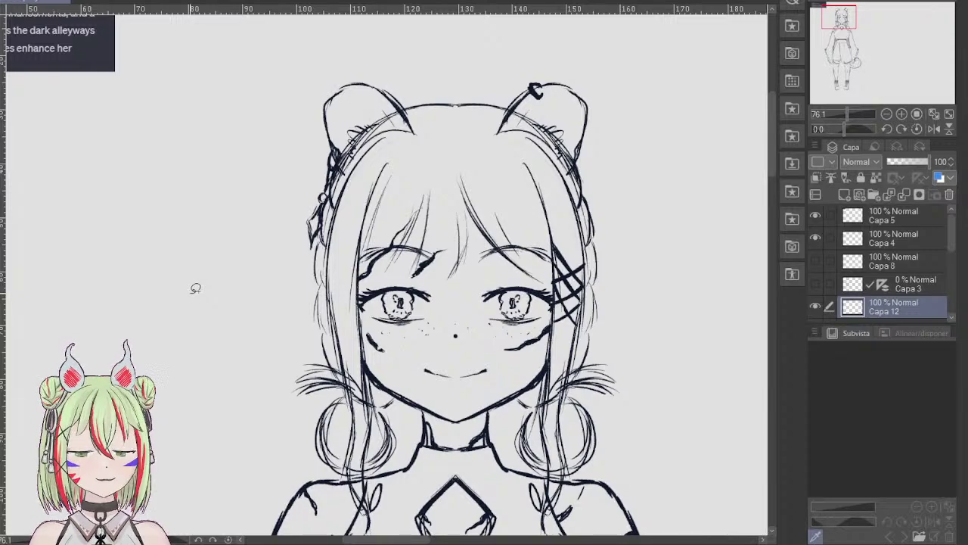
# Draw a paw print with a rounded pad and small oval toes on the top's lower right-hand side, just above the waistband
pyautogui.moveTo(843, 19); pyautogui.dragTo(846, 34)
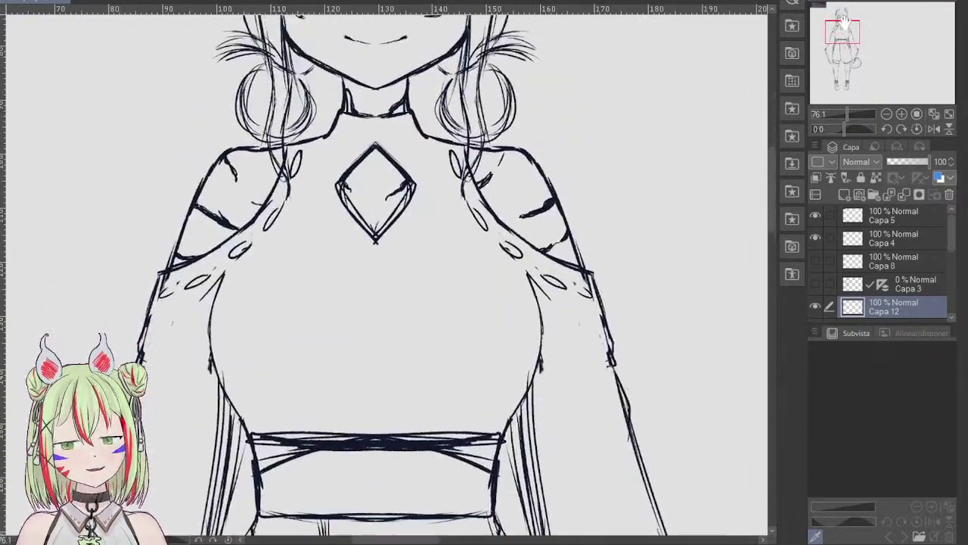
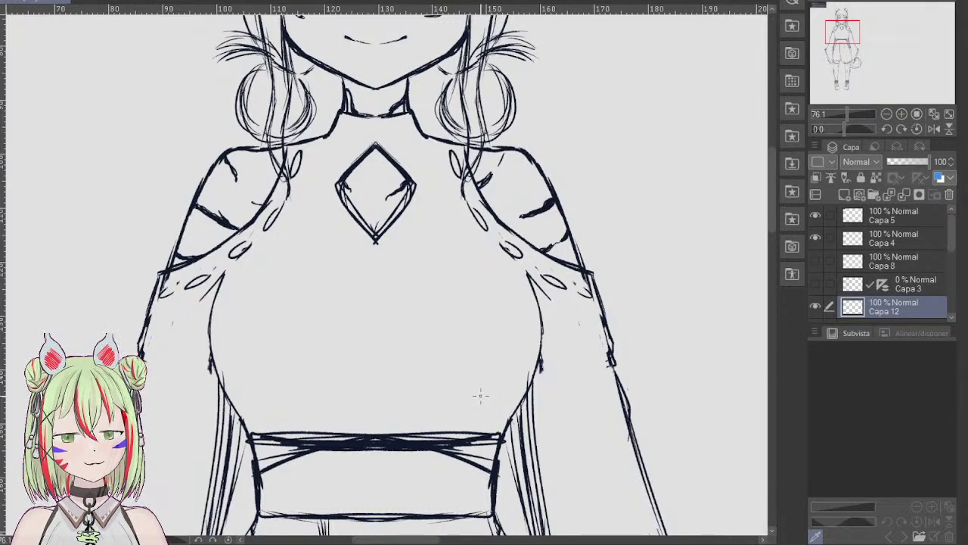
pyautogui.moveTo(846, 34); pyautogui.dragTo(844, 39)
pyautogui.click(844, 114)
pyautogui.scroll(5, 846, 115)
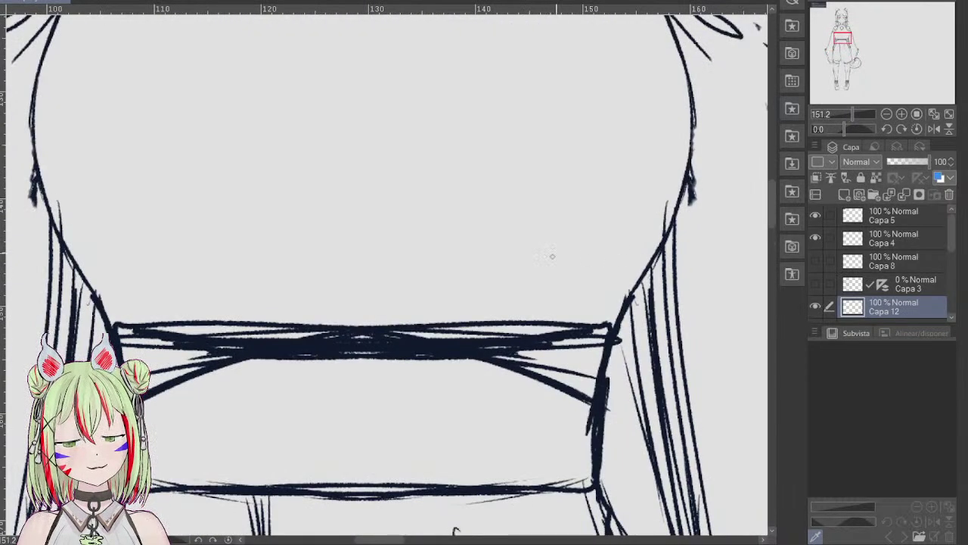
pyautogui.moveTo(549, 262)
pyautogui.mouseDown()
pyautogui.moveTo(576, 239)
pyautogui.moveTo(621, 250)
pyautogui.mouseUp()
pyautogui.moveTo(561, 246)
pyautogui.mouseDown()
pyautogui.moveTo(545, 281)
pyautogui.moveTo(549, 304)
pyautogui.moveTo(611, 291)
pyautogui.moveTo(627, 265)
pyautogui.moveTo(609, 292)
pyautogui.moveTo(622, 264)
pyautogui.mouseUp()
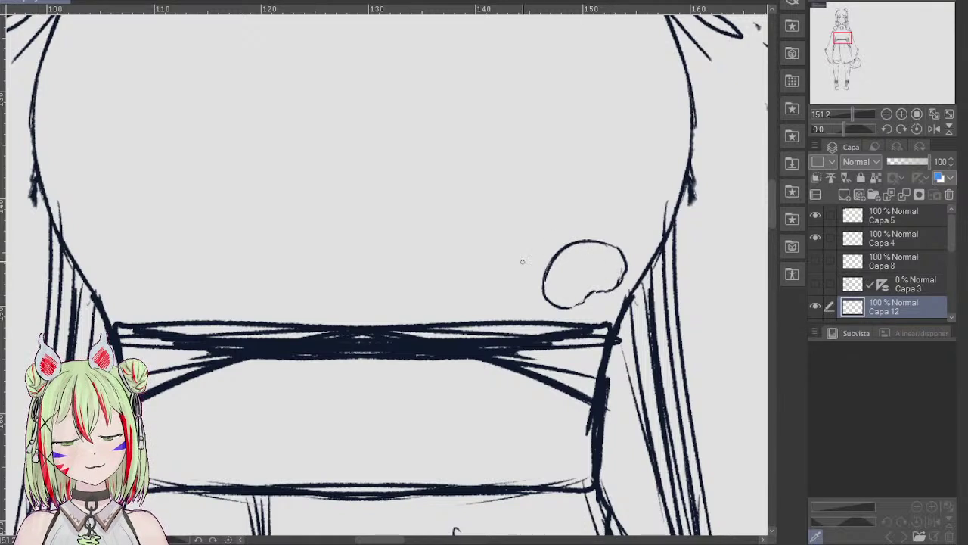
pyautogui.moveTo(518, 253)
pyautogui.mouseDown()
pyautogui.moveTo(536, 269)
pyautogui.moveTo(515, 250)
pyautogui.moveTo(543, 223)
pyautogui.moveTo(558, 227)
pyautogui.moveTo(539, 239)
pyautogui.moveTo(551, 242)
pyautogui.moveTo(578, 206)
pyautogui.moveTo(594, 230)
pyautogui.moveTo(581, 234)
pyautogui.moveTo(586, 201)
pyautogui.moveTo(626, 244)
pyautogui.mouseUp()
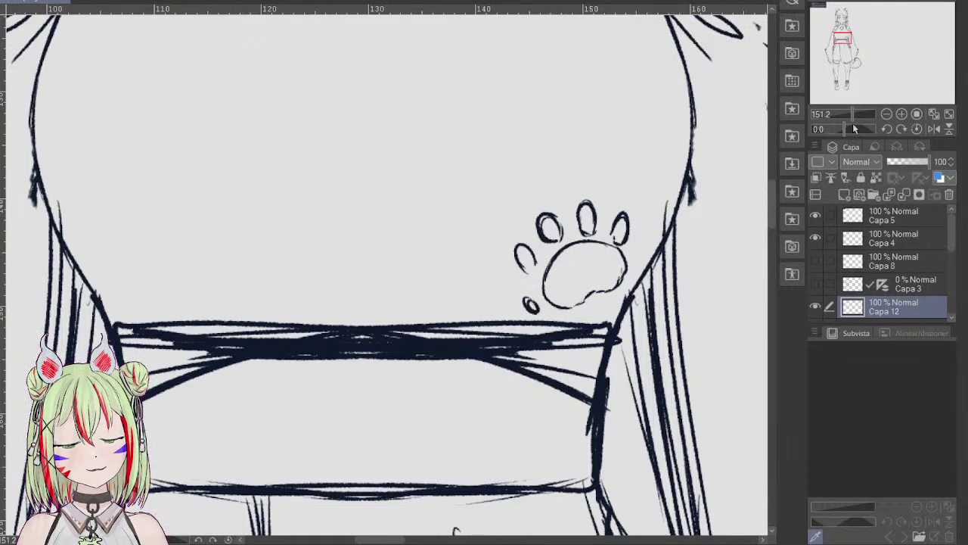
pyautogui.moveTo(853, 119)
pyautogui.mouseDown()
pyautogui.moveTo(840, 118)
pyautogui.moveTo(852, 118)
pyautogui.mouseUp()
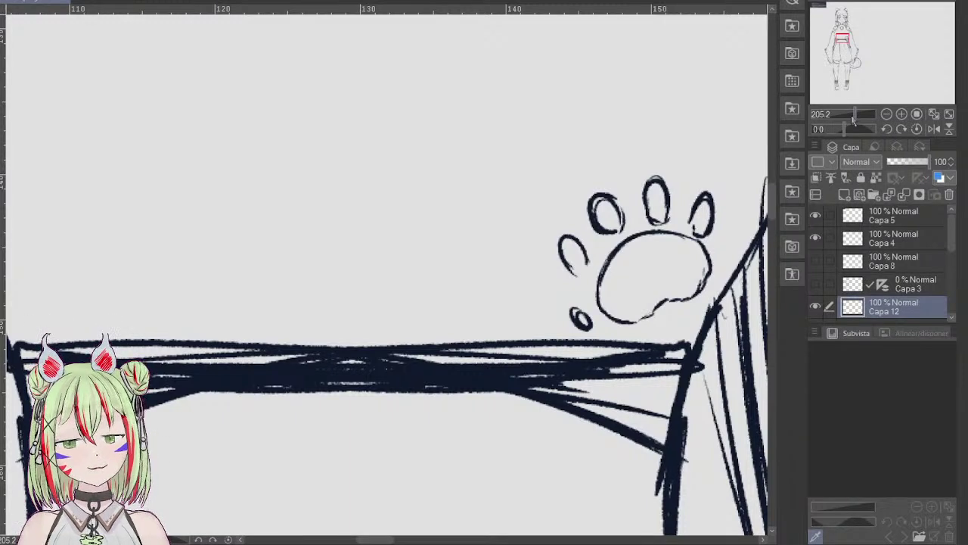
pyautogui.hotkey('ctrl', 'z')
pyautogui.moveTo(621, 327)
pyautogui.mouseDown()
pyautogui.moveTo(637, 330)
pyautogui.moveTo(608, 337)
pyautogui.moveTo(638, 327)
pyautogui.mouseUp()
# Sketch a thin curved line from the centre of the collar down along the upper left edge of the chest diamond
pyautogui.moveTo(848, 115); pyautogui.dragTo(842, 118)
pyautogui.moveTo(855, 41); pyautogui.dragTo(852, 39)
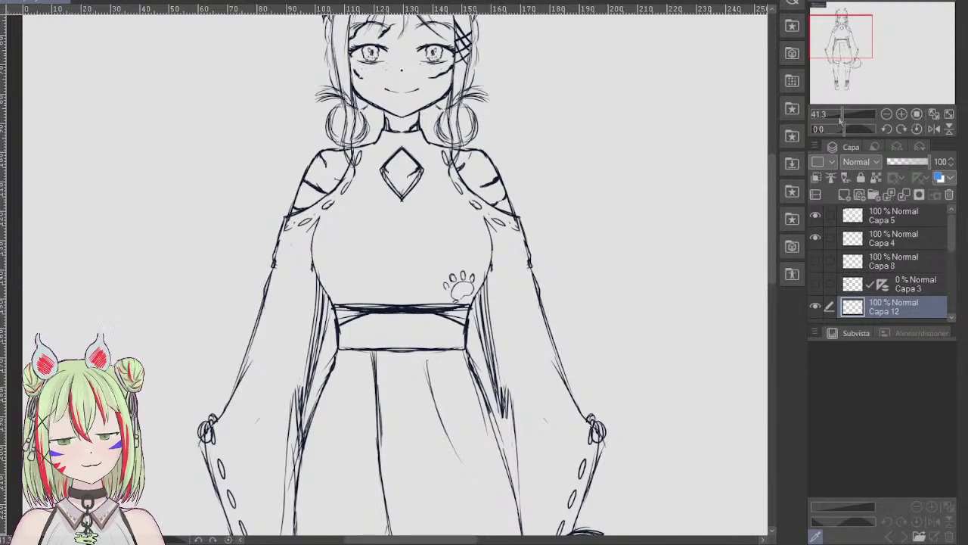
pyautogui.moveTo(838, 115); pyautogui.dragTo(851, 115)
pyautogui.moveTo(841, 37); pyautogui.dragTo(836, 28)
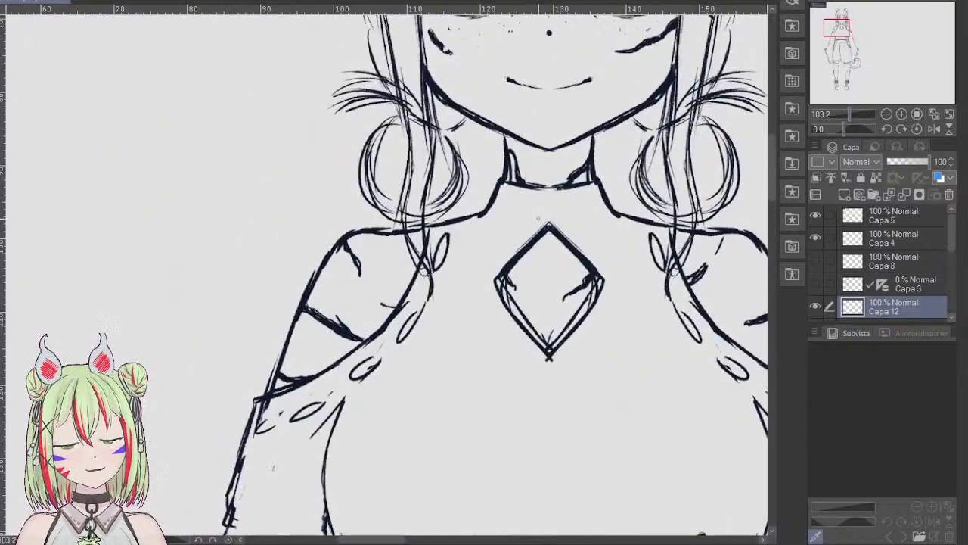
pyautogui.moveTo(544, 198); pyautogui.dragTo(505, 252)
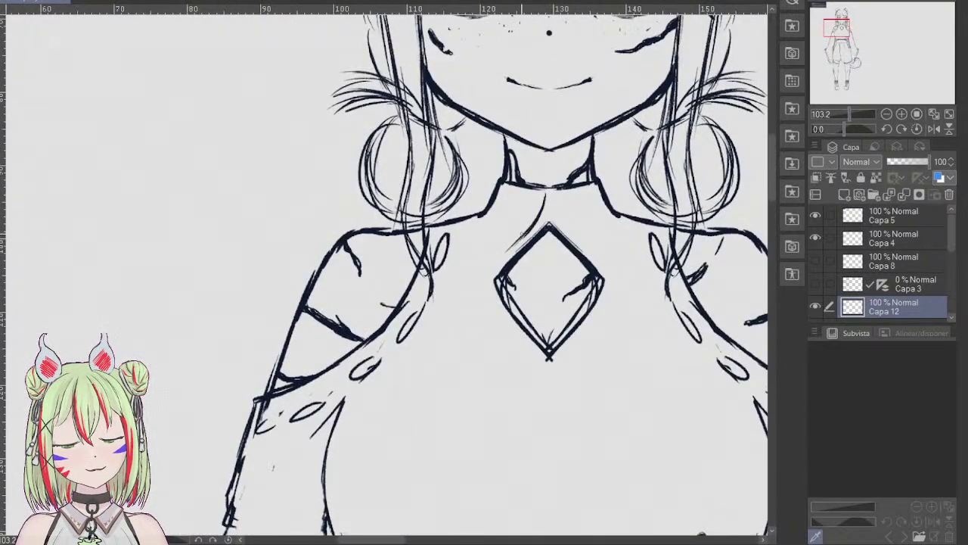
# Show the symmetry ruler layer Capa 3 and sketch a mirrored outer outline around the chest diamond, reaching up to the collar
pyautogui.click(815, 284)
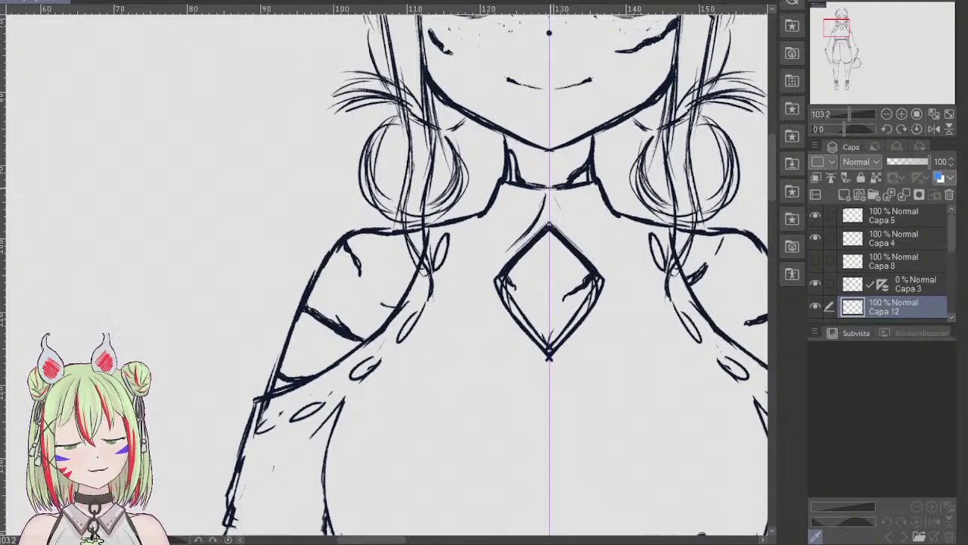
pyautogui.moveTo(542, 216); pyautogui.dragTo(497, 270)
pyautogui.moveTo(523, 240)
pyautogui.mouseDown()
pyautogui.moveTo(483, 281)
pyautogui.moveTo(521, 344)
pyautogui.mouseUp()
pyautogui.moveTo(494, 305); pyautogui.dragTo(541, 368)
pyautogui.moveTo(518, 341); pyautogui.dragTo(550, 399)
pyautogui.moveTo(490, 289)
pyautogui.mouseDown()
pyautogui.moveTo(546, 193)
pyautogui.moveTo(549, 227)
pyautogui.mouseUp()
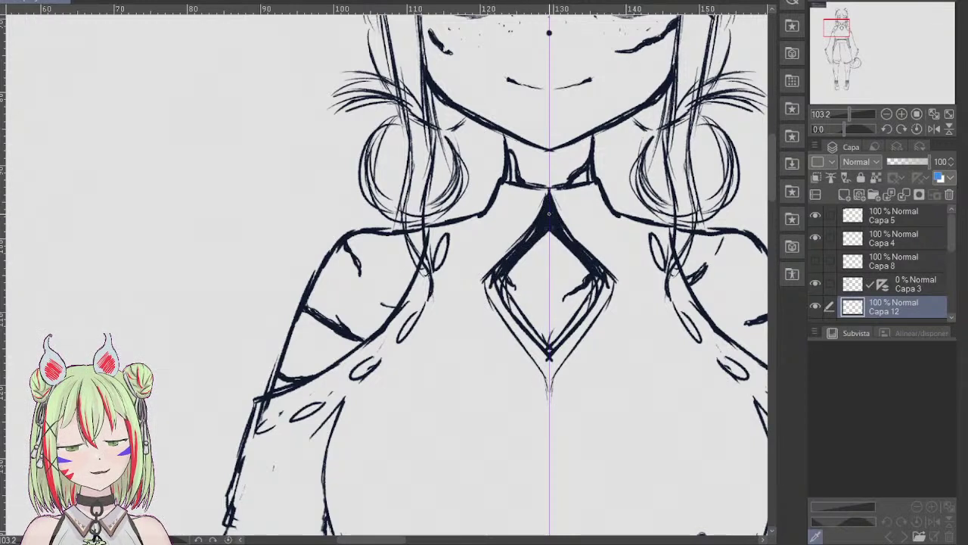
# Fill the gap between the diamond and its outer outline with dark strokes along the lower sides down to the tip
pyautogui.moveTo(491, 277)
pyautogui.mouseDown()
pyautogui.moveTo(505, 329)
pyautogui.moveTo(546, 365)
pyautogui.mouseUp()
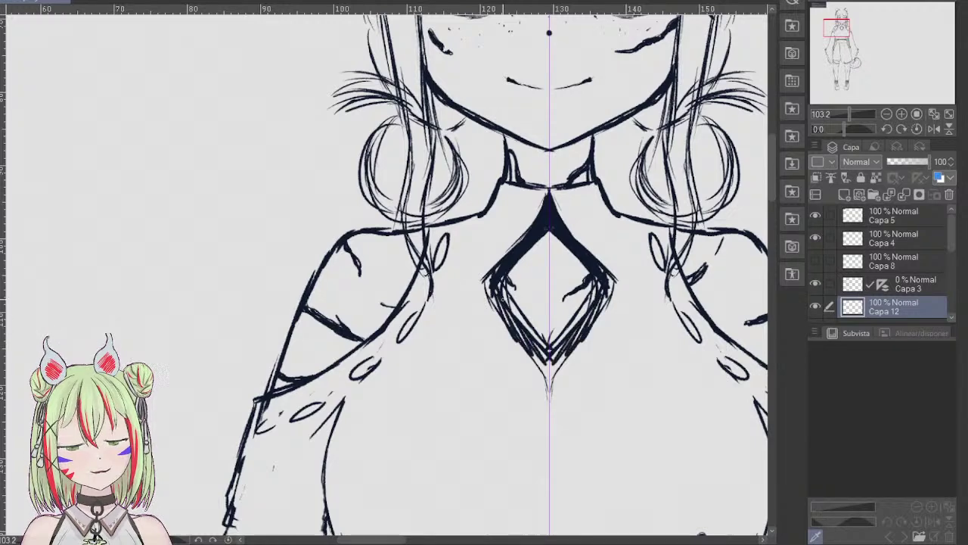
pyautogui.moveTo(502, 295)
pyautogui.mouseDown()
pyautogui.moveTo(545, 351)
pyautogui.moveTo(517, 333)
pyautogui.moveTo(548, 387)
pyautogui.moveTo(549, 371)
pyautogui.mouseUp()
pyautogui.moveTo(517, 330); pyautogui.dragTo(547, 388)
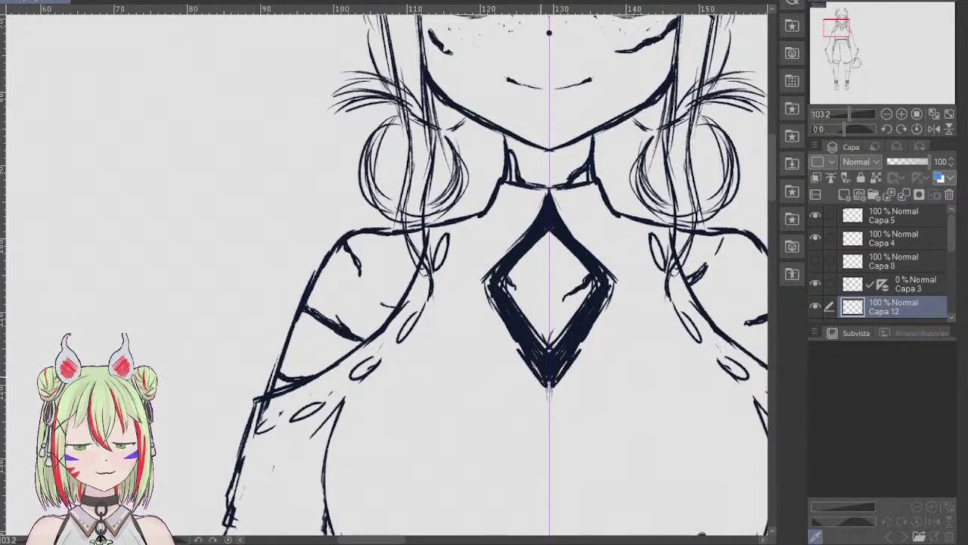
pyautogui.moveTo(487, 287); pyautogui.dragTo(526, 361)
pyautogui.moveTo(491, 304); pyautogui.dragTo(516, 350)
pyautogui.moveTo(486, 280); pyautogui.dragTo(496, 306)
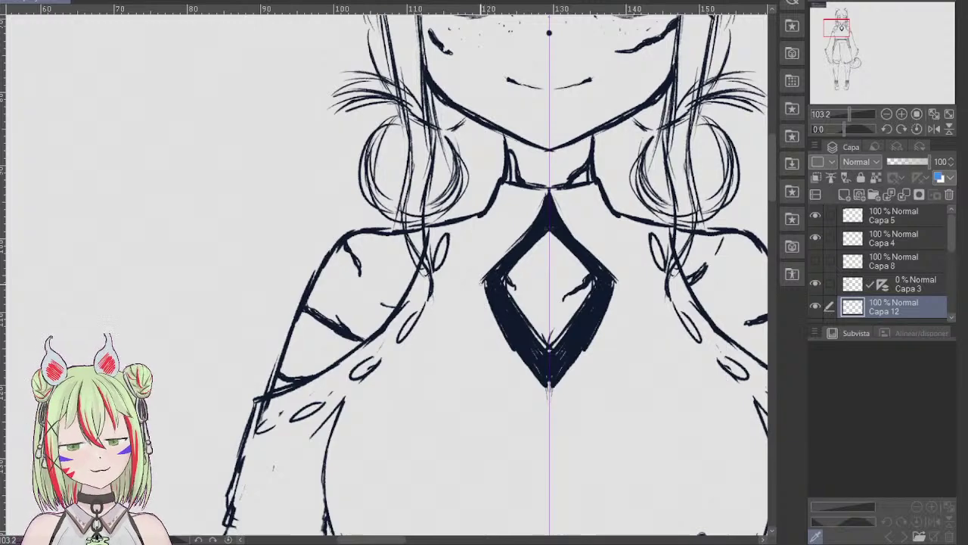
# Undo the stray border strokes and tidy the diamond's lower outer edges and tip into a clean outline
pyautogui.hotkey('ctrl', 'z')
pyautogui.hotkey('ctrl', 'z')
pyautogui.hotkey('ctrl', 'z')
pyautogui.hotkey('ctrl', 'z')
pyautogui.hotkey('ctrl', 'z')
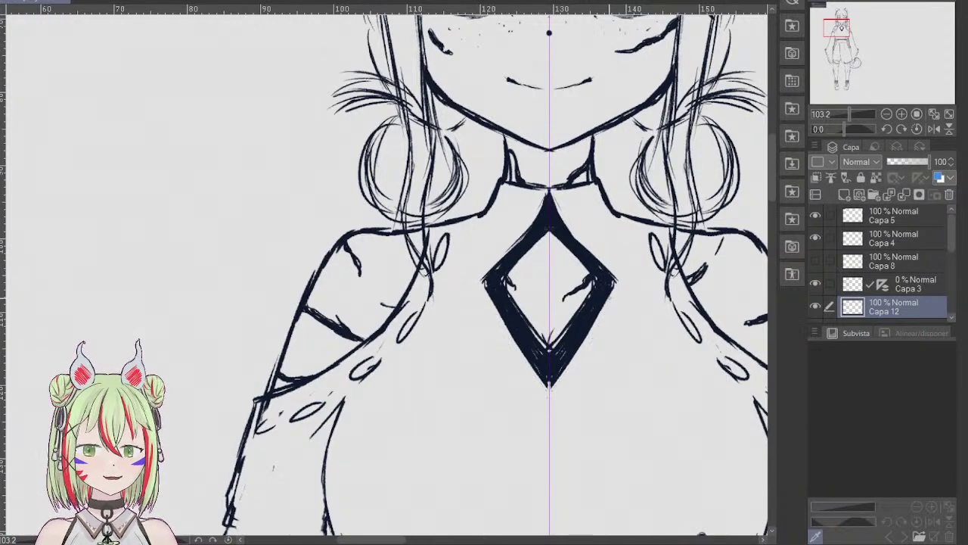
pyautogui.hotkey('ctrl', 'z')
pyautogui.hotkey('ctrl', 'z')
pyautogui.hotkey('ctrl', 'z')
pyautogui.hotkey('ctrl', 'z')
pyautogui.hotkey('ctrl', 'z')
pyautogui.hotkey('ctrl', 'z')
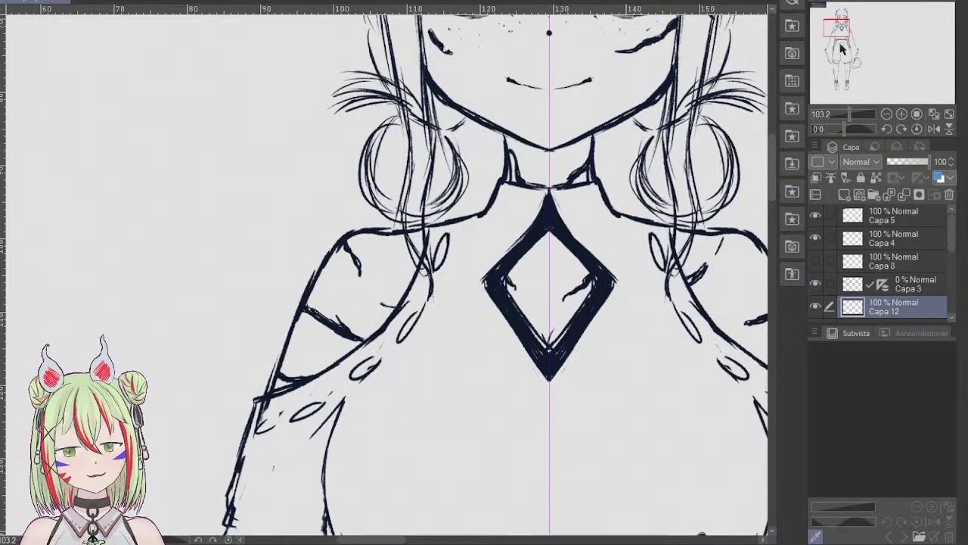
# Examine the torso, waist, sleeves, legs and tail of the sketch for proportions
pyautogui.moveTo(839, 32); pyautogui.dragTo(842, 34)
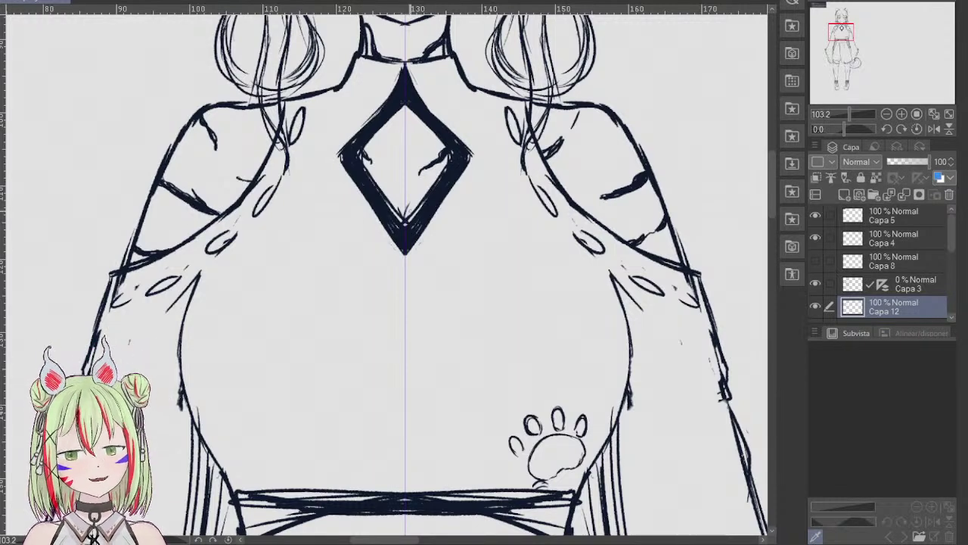
pyautogui.moveTo(842, 41); pyautogui.dragTo(843, 38)
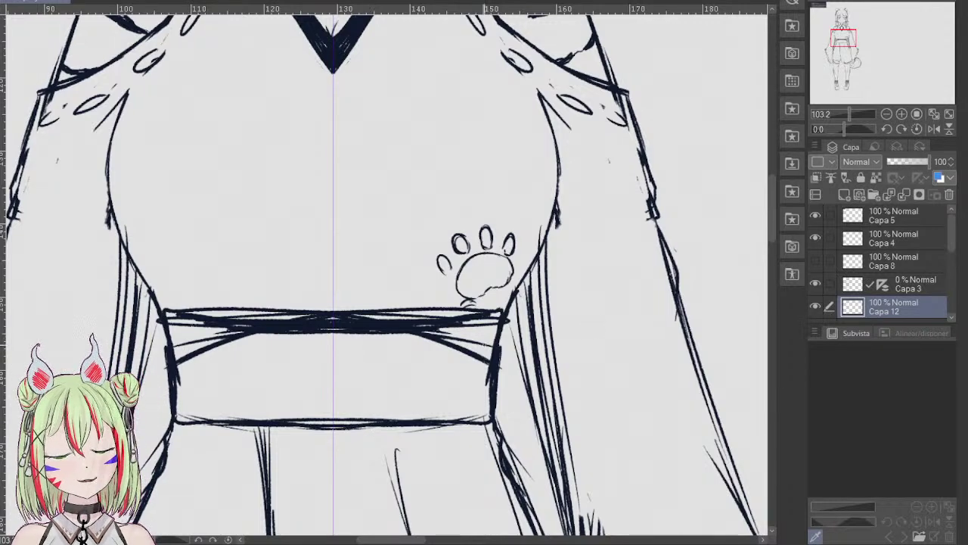
pyautogui.click(842, 114)
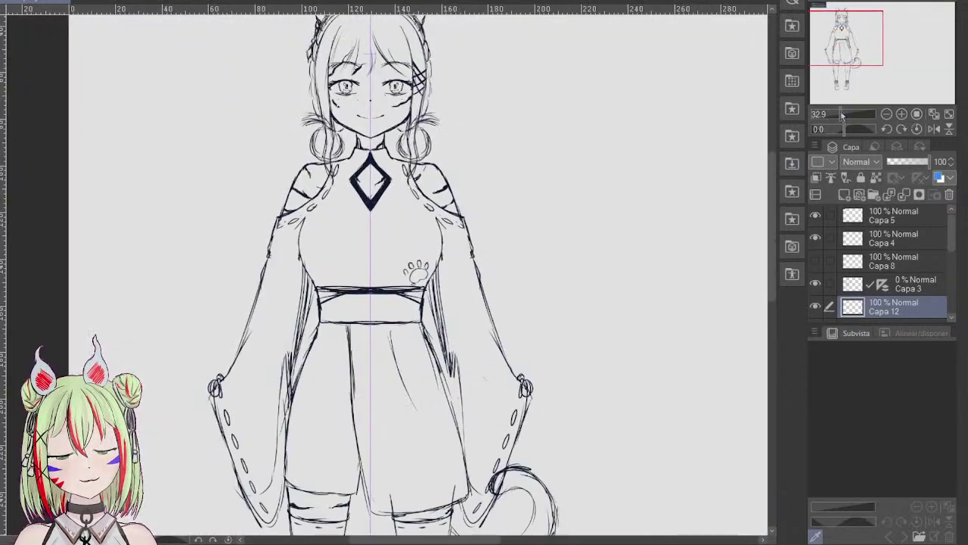
pyautogui.moveTo(842, 115); pyautogui.dragTo(843, 115)
pyautogui.moveTo(840, 46); pyautogui.dragTo(846, 51)
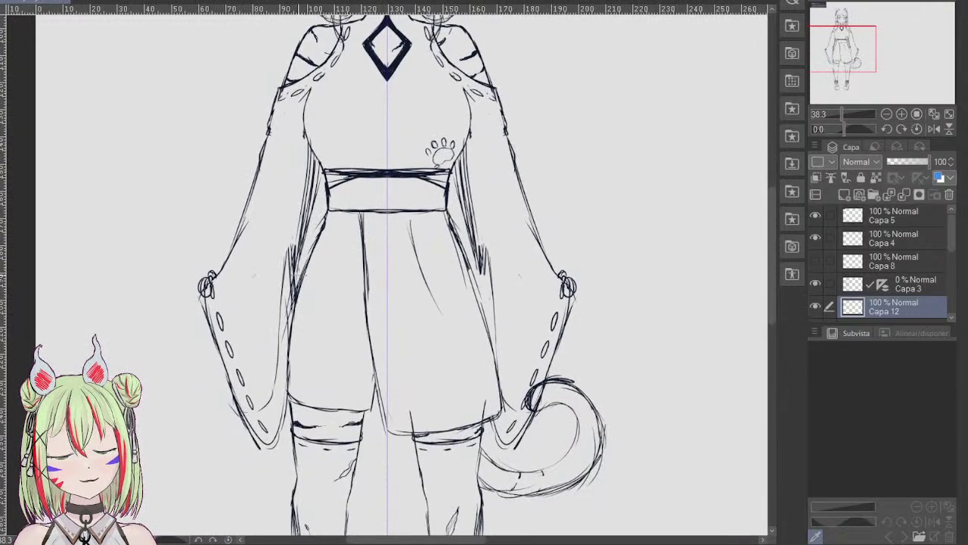
pyautogui.moveTo(848, 59); pyautogui.dragTo(847, 79)
pyautogui.moveTo(242, 252); pyautogui.dragTo(241, 295)
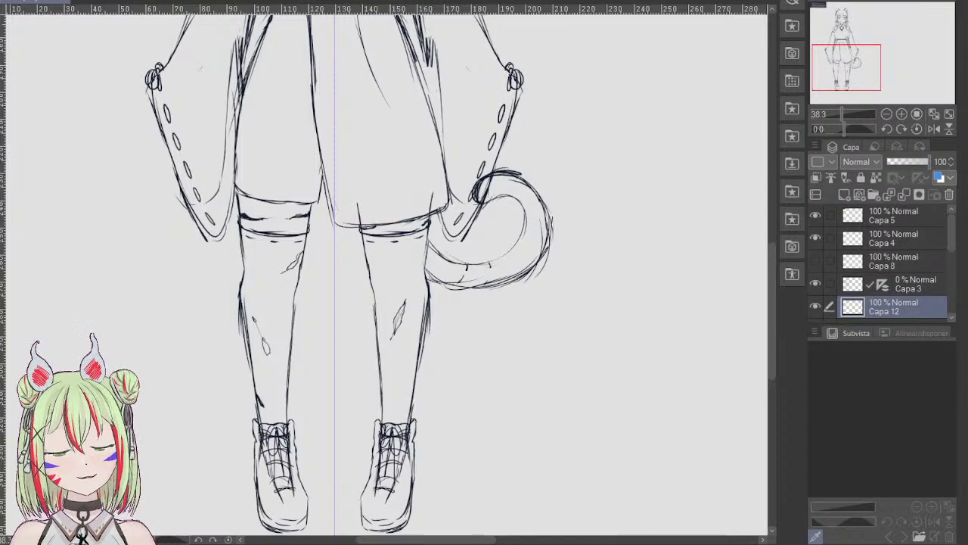
pyautogui.moveTo(843, 65)
pyautogui.mouseDown()
pyautogui.moveTo(843, 46)
pyautogui.moveTo(847, 64)
pyautogui.mouseUp()
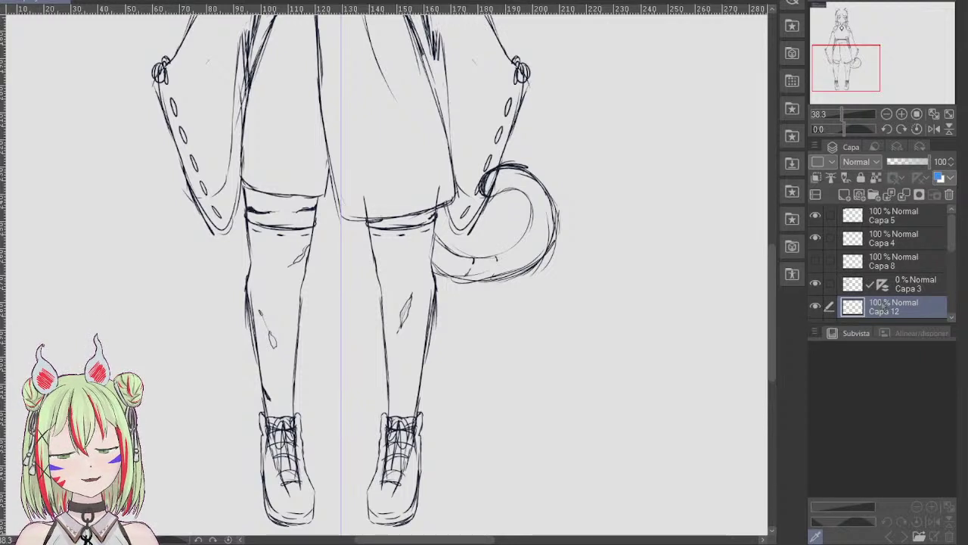
# Check which lines are on layer Capa 7, then select it together with Capa 9, Capa 10 and Capa 11
pyautogui.moveTo(952, 242); pyautogui.dragTo(954, 284)
pyautogui.click(878, 265)
pyautogui.click(816, 266)
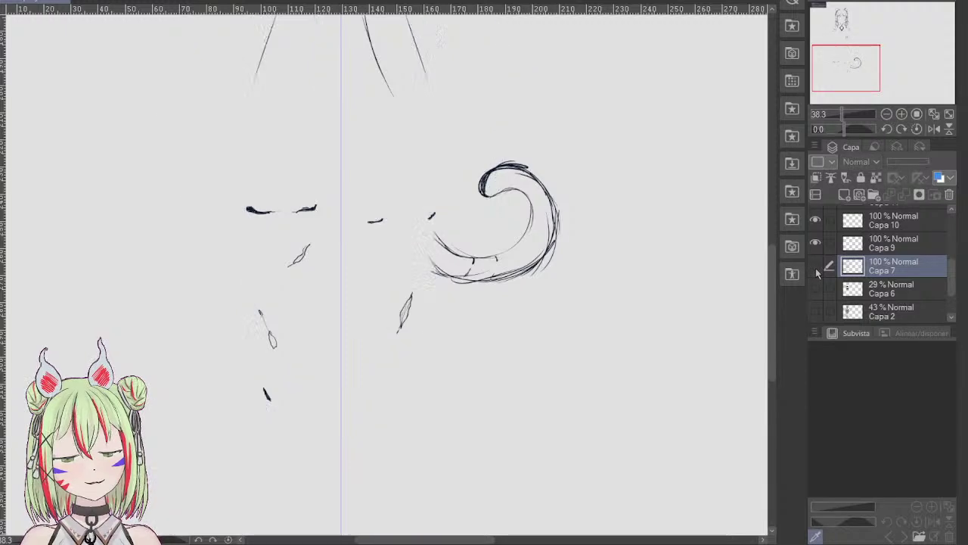
pyautogui.click(816, 266)
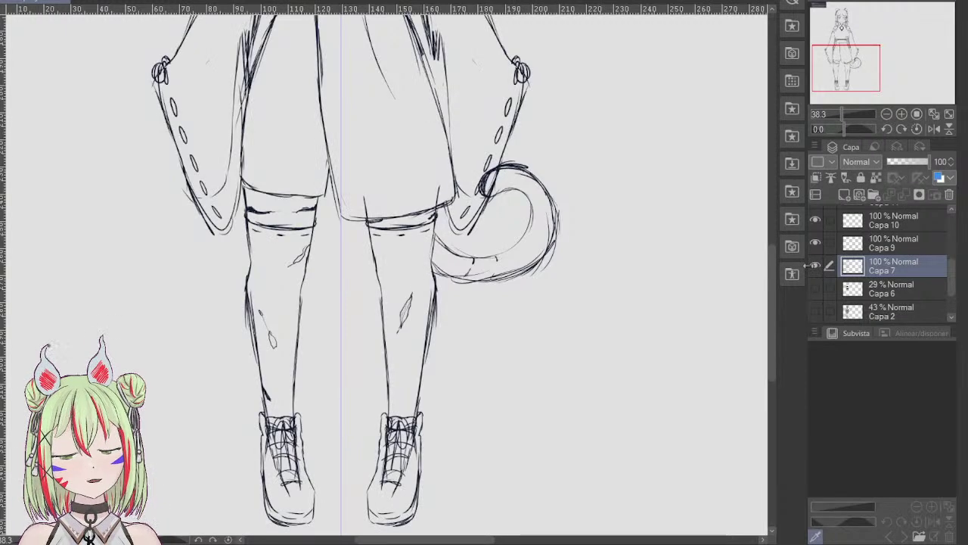
pyautogui.scroll(1, 954, 268)
pyautogui.keyDown('ctrl'); pyautogui.click(877, 270); pyautogui.keyUp('ctrl')
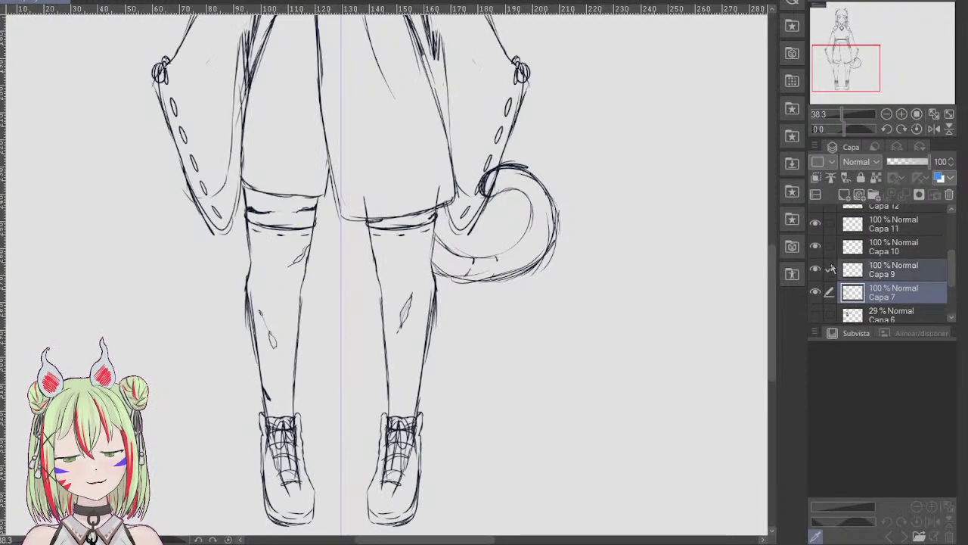
pyautogui.keyDown('ctrl'); pyautogui.click(877, 247); pyautogui.keyUp('ctrl')
pyautogui.keyDown('ctrl'); pyautogui.click(877, 224); pyautogui.keyUp('ctrl')
pyautogui.scroll(3, 878, 249)
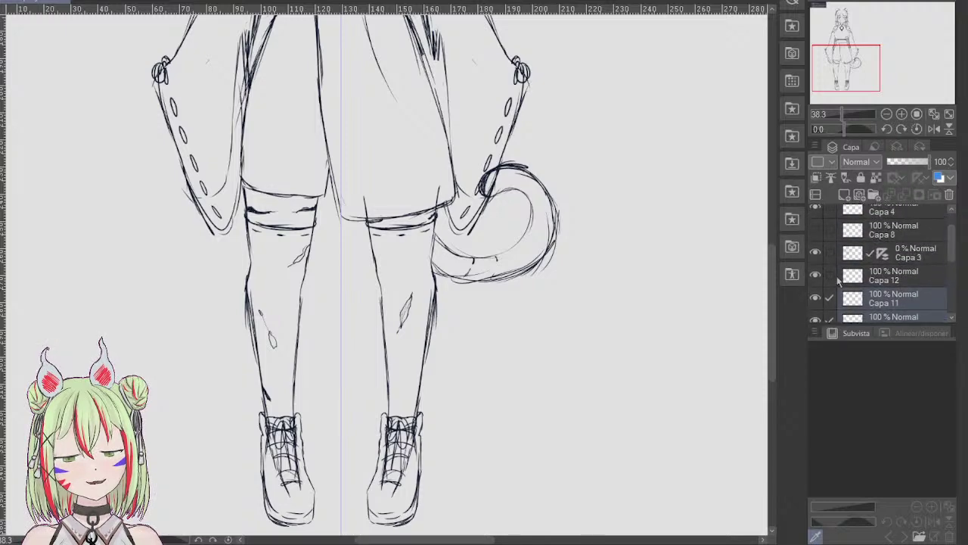
# Lasso the legs and boots below the stocking bands, exclude Capa 11 from the layer selection, and move them up slightly
pyautogui.moveTo(215, 333)
pyautogui.mouseDown()
pyautogui.moveTo(220, 298)
pyautogui.moveTo(253, 264)
pyautogui.moveTo(301, 276)
pyautogui.mouseUp()
pyautogui.moveTo(276, 226)
pyautogui.mouseDown()
pyautogui.moveTo(330, 241)
pyautogui.moveTo(447, 240)
pyautogui.moveTo(460, 257)
pyautogui.moveTo(484, 522)
pyautogui.moveTo(232, 504)
pyautogui.mouseUp()
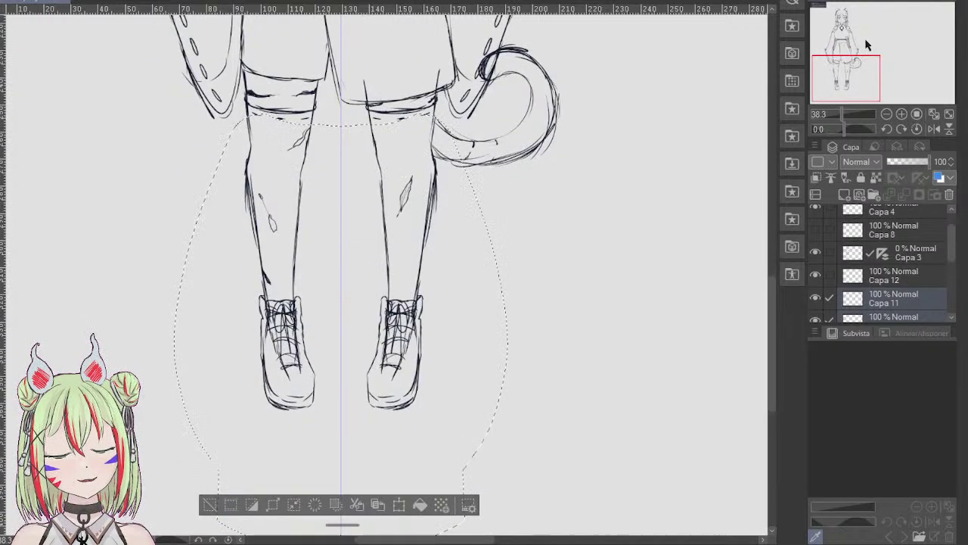
pyautogui.scroll(5, 543, 260)
pyautogui.click(840, 315)
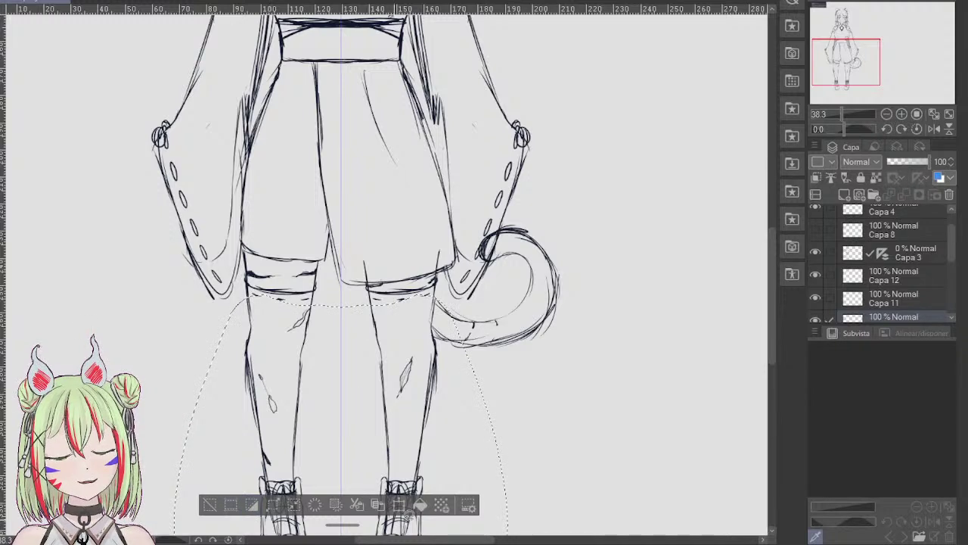
pyautogui.click(399, 505)
pyautogui.moveTo(402, 330); pyautogui.dragTo(401, 317)
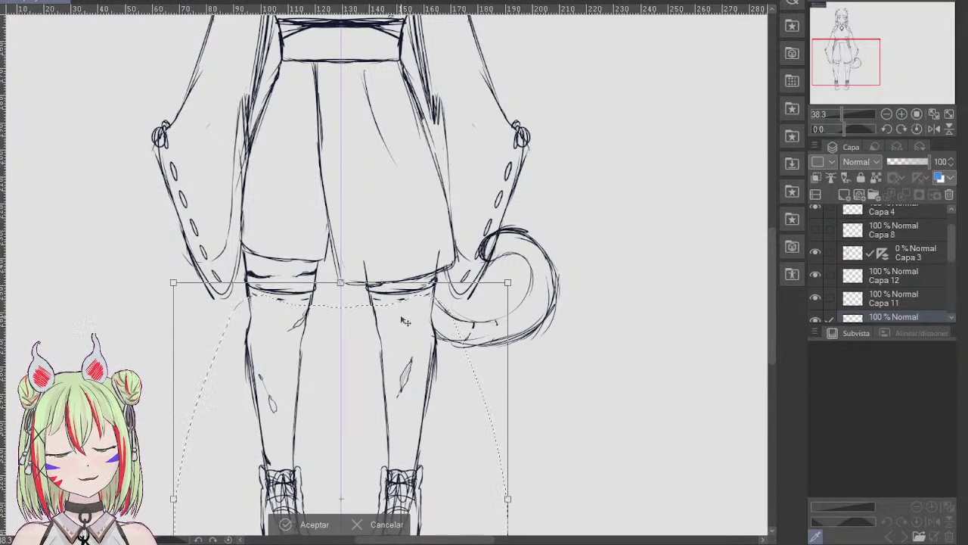
pyautogui.click(327, 525)
pyautogui.click(210, 505)
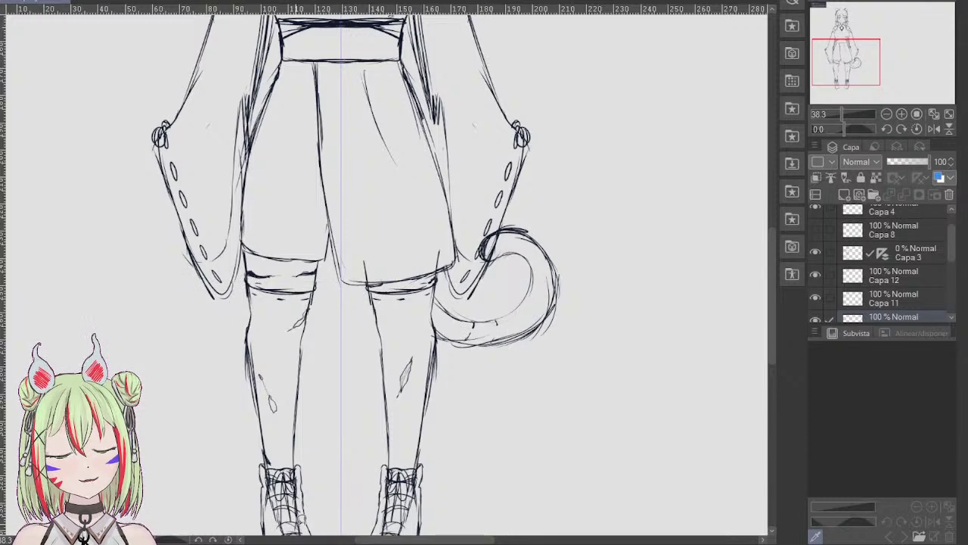
# Move the lower legs and boots down slightly and redraw the leg lines across the gap at the calves
pyautogui.moveTo(848, 60)
pyautogui.mouseDown()
pyautogui.moveTo(850, 51)
pyautogui.moveTo(850, 66)
pyautogui.mouseUp()
pyautogui.moveTo(841, 115); pyautogui.dragTo(836, 115)
pyautogui.moveTo(866, 43); pyautogui.dragTo(866, 37)
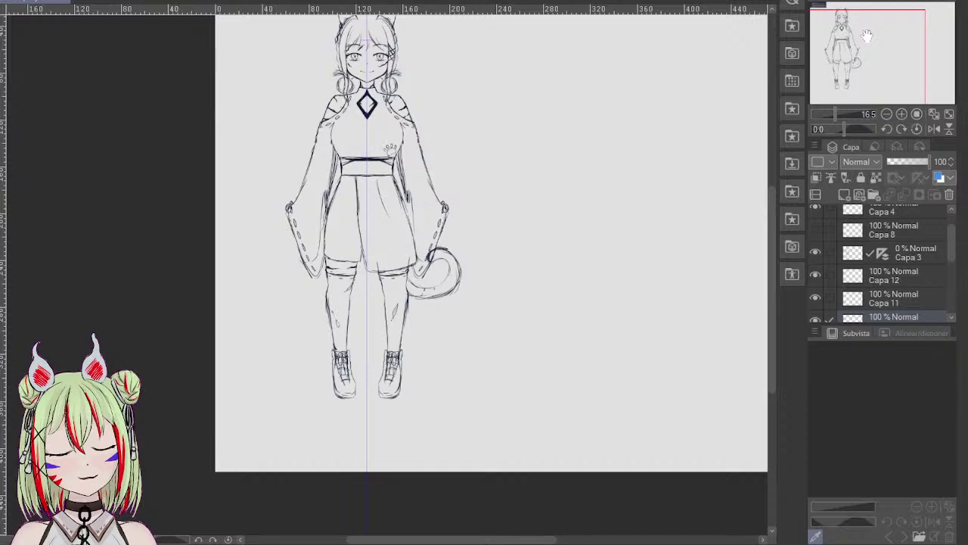
pyautogui.moveTo(835, 115); pyautogui.dragTo(840, 115)
pyautogui.moveTo(864, 51); pyautogui.dragTo(863, 64)
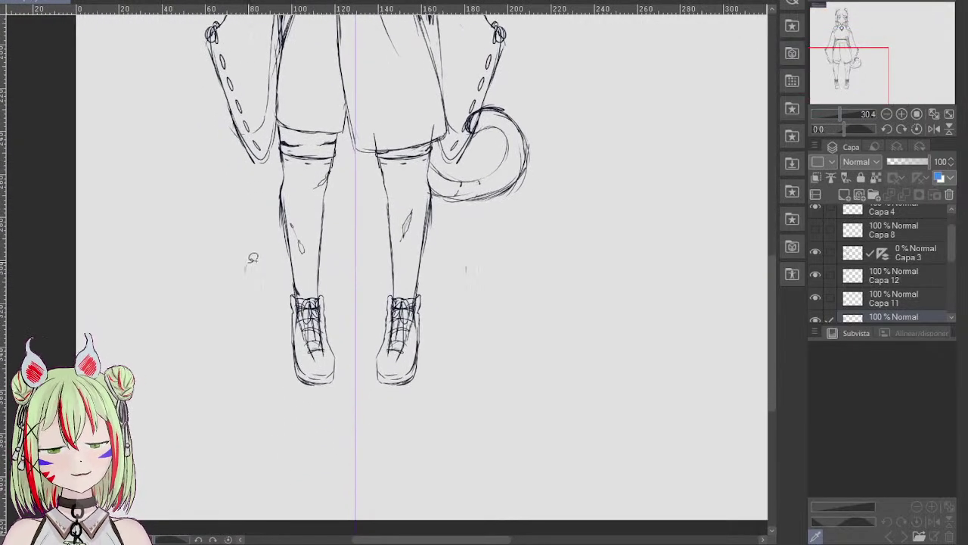
pyautogui.moveTo(245, 269)
pyautogui.mouseDown()
pyautogui.moveTo(279, 236)
pyautogui.moveTo(335, 233)
pyautogui.moveTo(499, 311)
pyautogui.moveTo(303, 426)
pyautogui.moveTo(409, 412)
pyautogui.mouseUp()
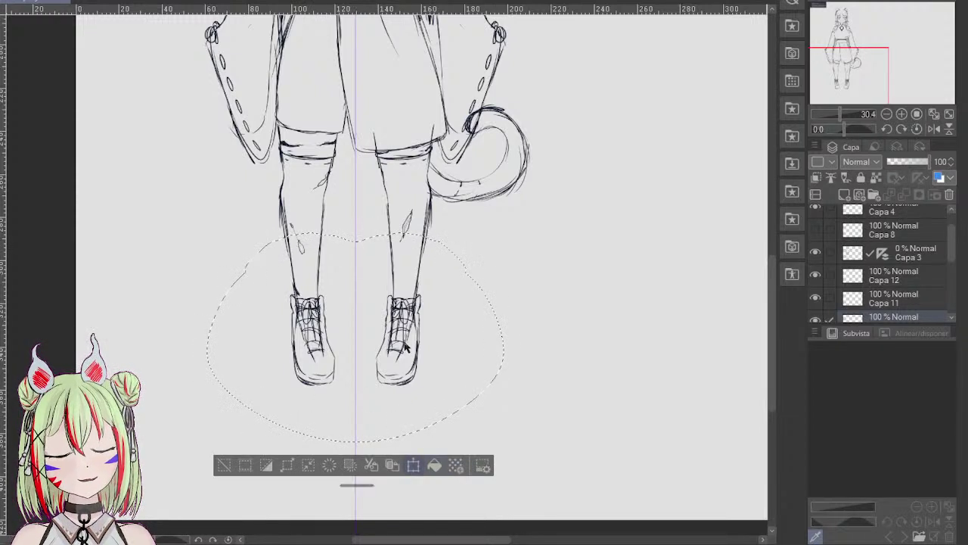
pyautogui.click(413, 467)
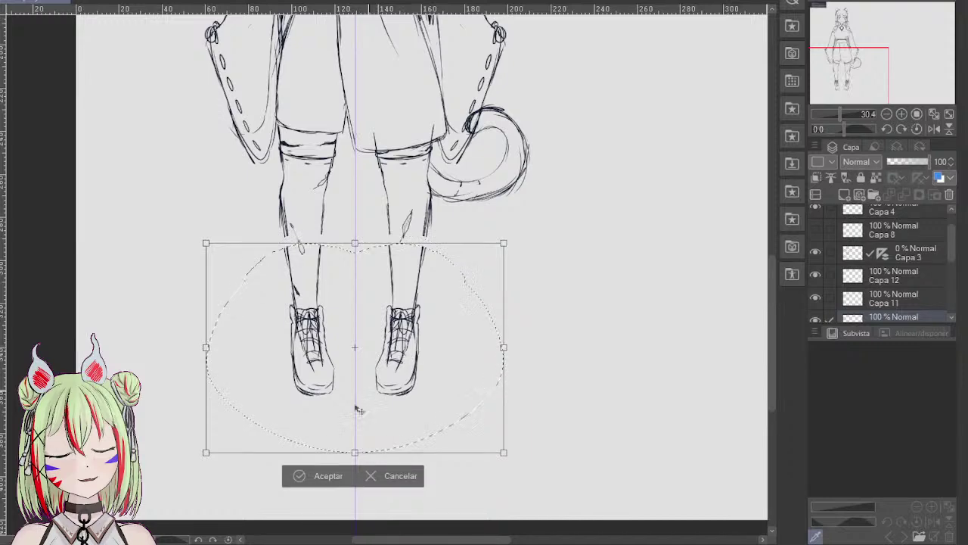
pyautogui.click(303, 477)
pyautogui.click(230, 471)
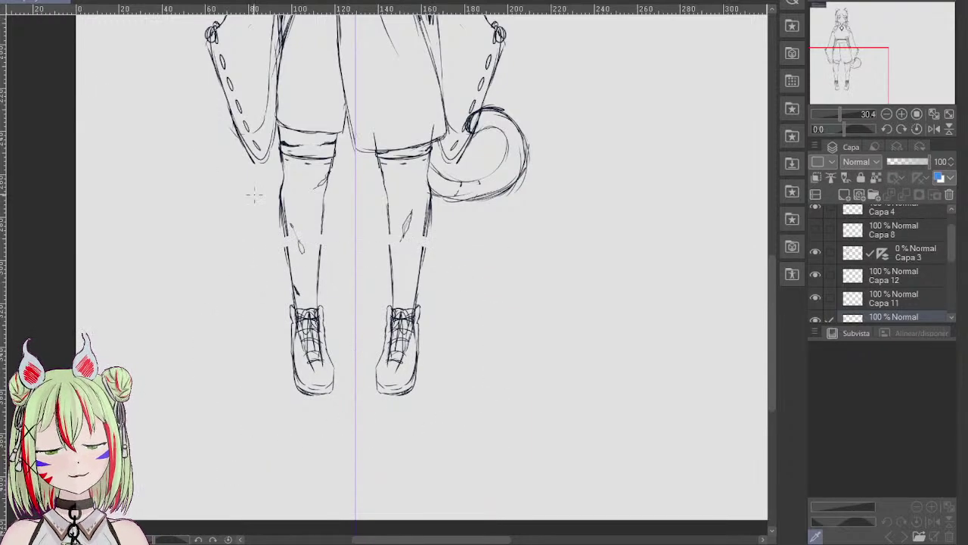
pyautogui.moveTo(286, 231)
pyautogui.mouseDown()
pyautogui.moveTo(288, 265)
pyautogui.moveTo(319, 261)
pyautogui.mouseUp()
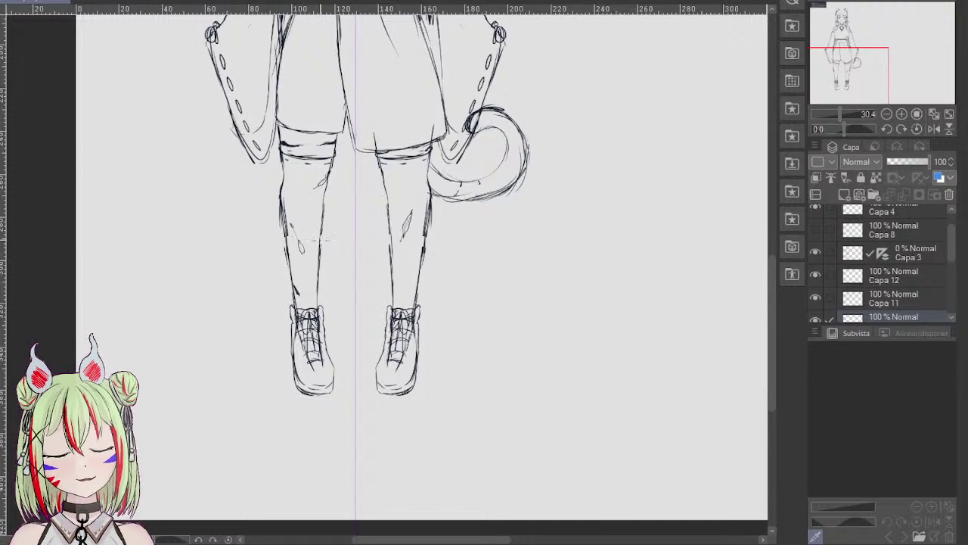
pyautogui.moveTo(322, 221); pyautogui.dragTo(316, 280)
# Check the whole figure in mirrored view, then restore the normal orientation and inspect the upper body
pyautogui.moveTo(863, 90); pyautogui.dragTo(864, 50)
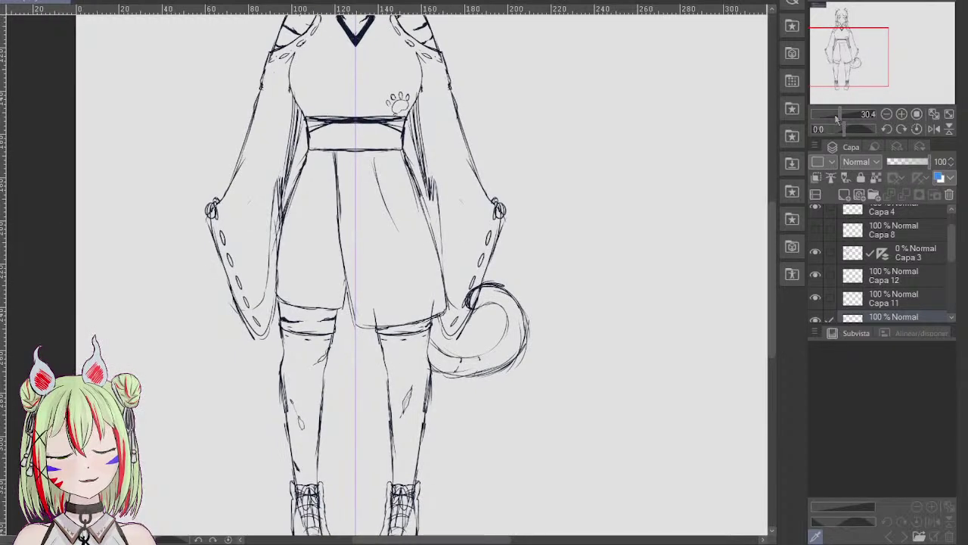
pyautogui.moveTo(837, 115); pyautogui.dragTo(834, 115)
pyautogui.moveTo(865, 43); pyautogui.dragTo(864, 38)
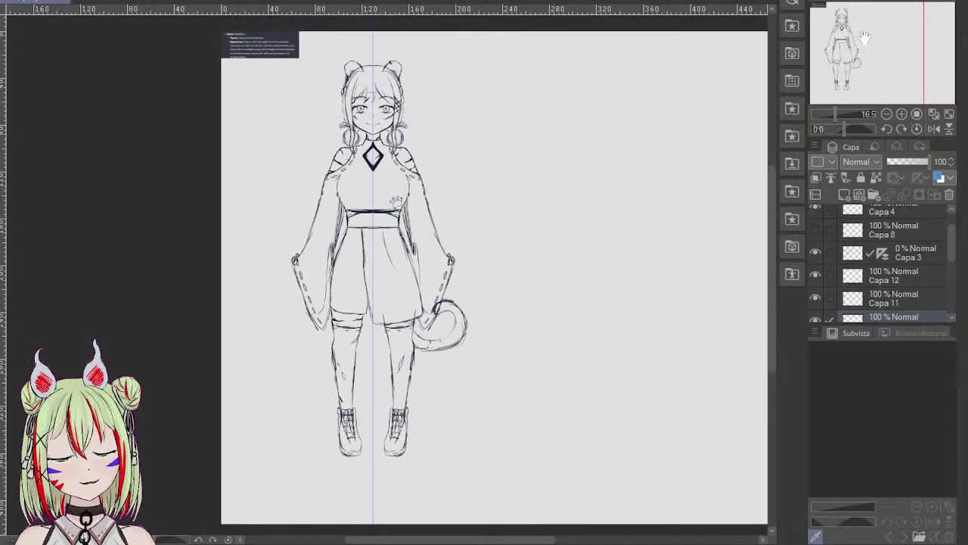
pyautogui.click(934, 128)
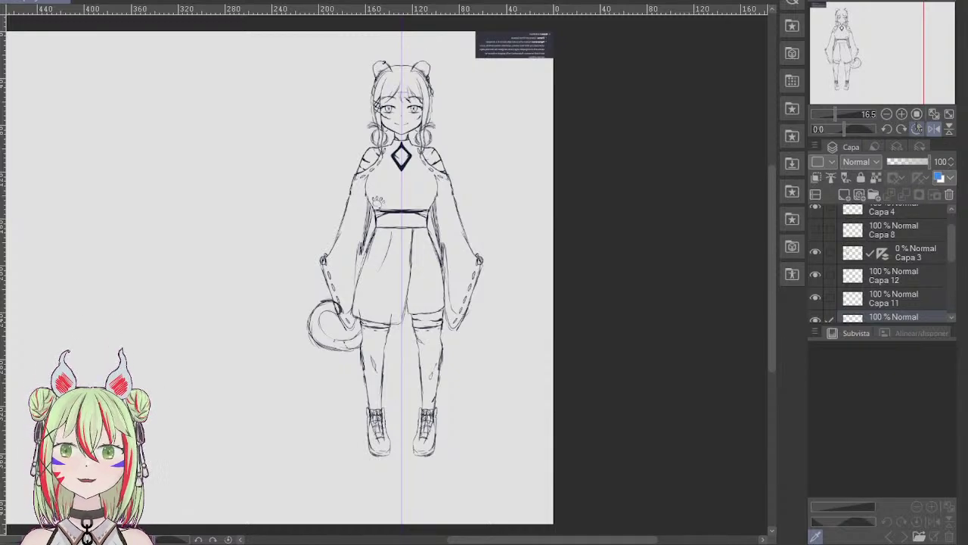
pyautogui.moveTo(834, 116); pyautogui.dragTo(844, 116)
pyautogui.moveTo(859, 40); pyautogui.dragTo(856, 15)
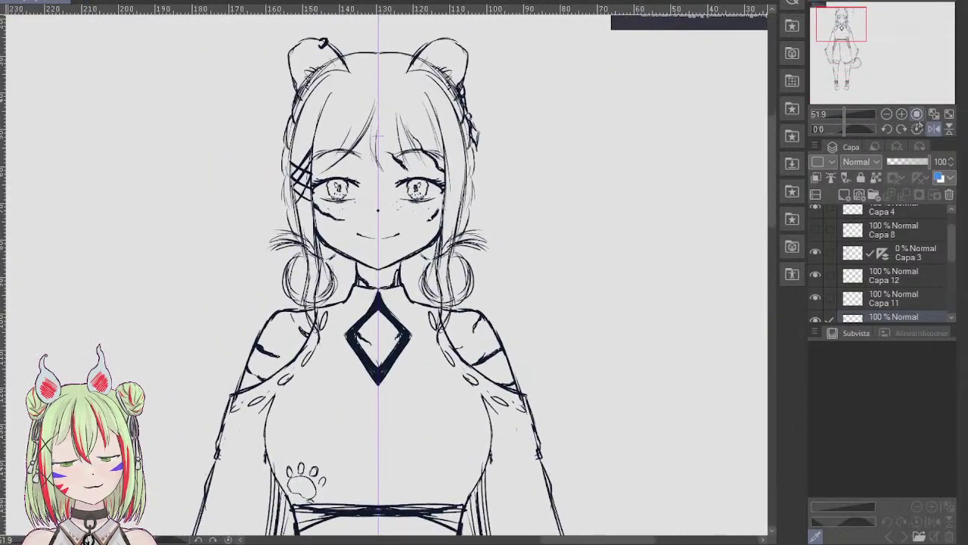
pyautogui.click(934, 129)
pyautogui.moveTo(845, 115)
pyautogui.mouseDown()
pyautogui.moveTo(835, 115)
pyautogui.moveTo(857, 117)
pyautogui.mouseUp()
pyautogui.moveTo(841, 25); pyautogui.dragTo(842, 31)
pyautogui.moveTo(858, 114); pyautogui.dragTo(845, 113)
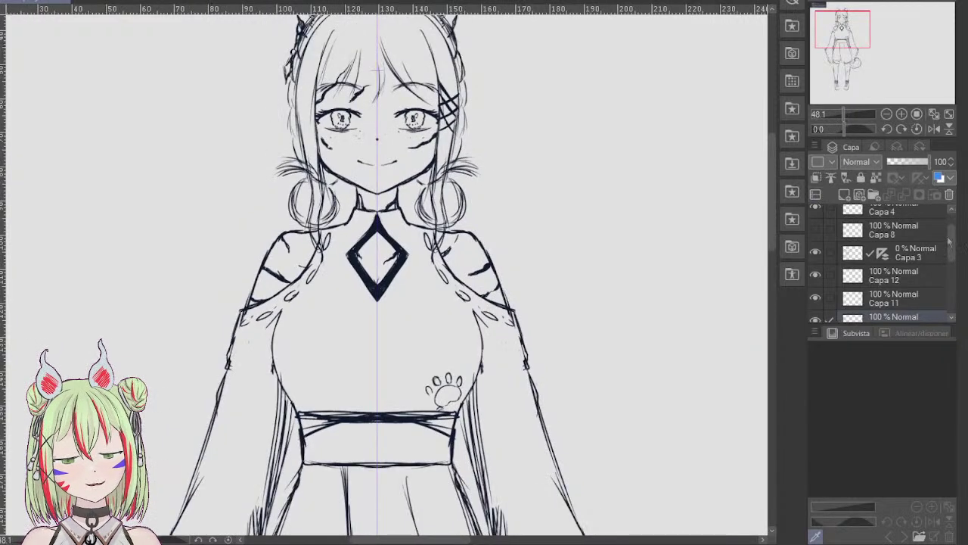
# Toggle the visibility of Capa 12 to check its contents and add a new raster layer above it
pyautogui.click(857, 279)
pyautogui.click(816, 277)
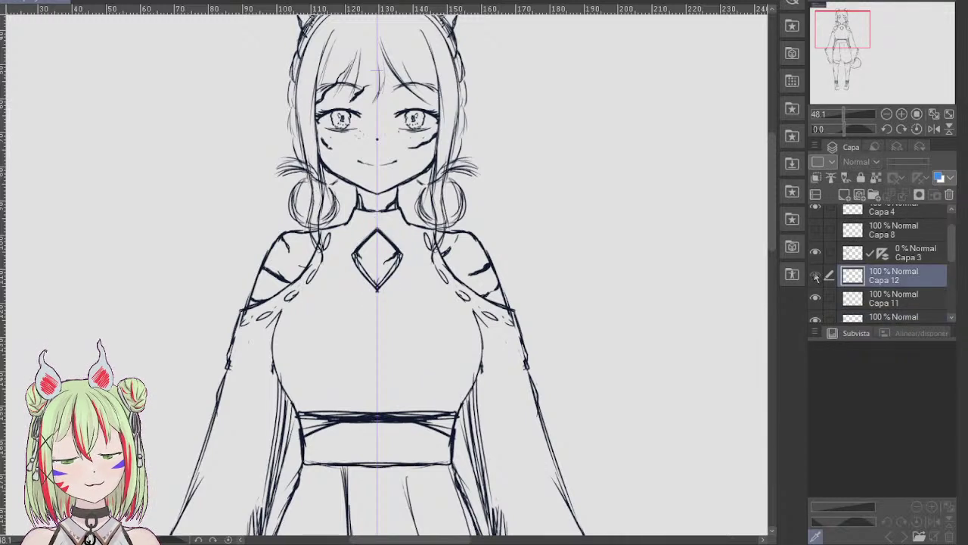
pyautogui.click(815, 276)
pyautogui.click(844, 194)
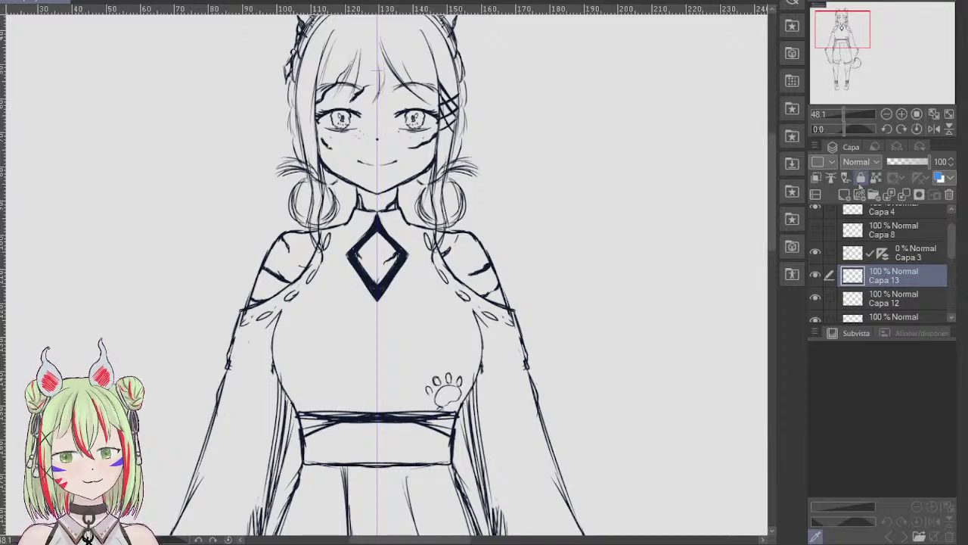
# Draw the collar's upper corners, side edges and lower fold lines symmetrically around the neck above the diamond
pyautogui.moveTo(844, 114); pyautogui.dragTo(853, 115)
pyautogui.moveTo(843, 30); pyautogui.dragTo(843, 27)
pyautogui.moveTo(478, 215); pyautogui.dragTo(421, 226)
pyautogui.moveTo(327, 162); pyautogui.dragTo(362, 169)
pyautogui.moveTo(295, 157)
pyautogui.mouseDown()
pyautogui.moveTo(285, 212)
pyautogui.moveTo(293, 163)
pyautogui.moveTo(304, 163)
pyautogui.moveTo(289, 188)
pyautogui.mouseUp()
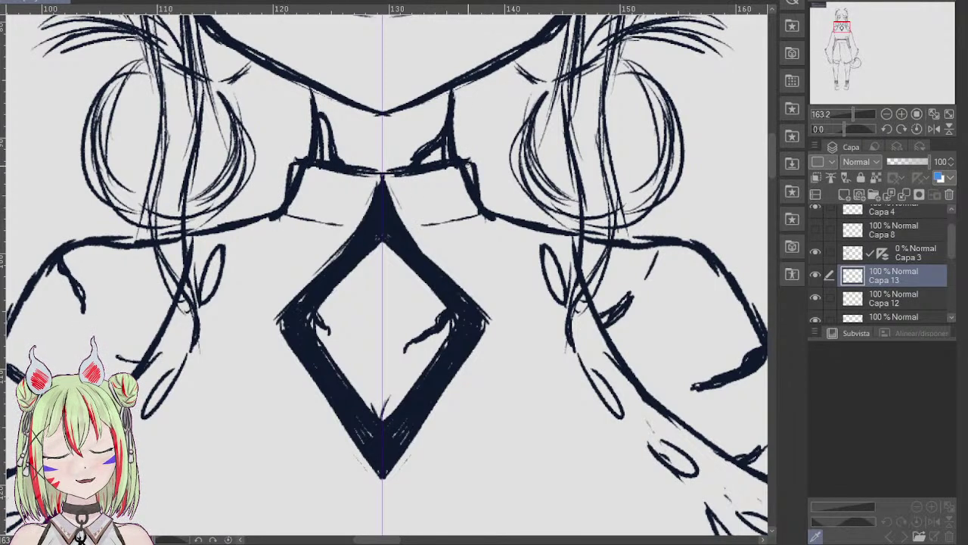
pyautogui.moveTo(473, 164); pyautogui.dragTo(479, 185)
pyautogui.moveTo(282, 212)
pyautogui.mouseDown()
pyautogui.moveTo(313, 221)
pyautogui.moveTo(309, 210)
pyautogui.mouseUp()
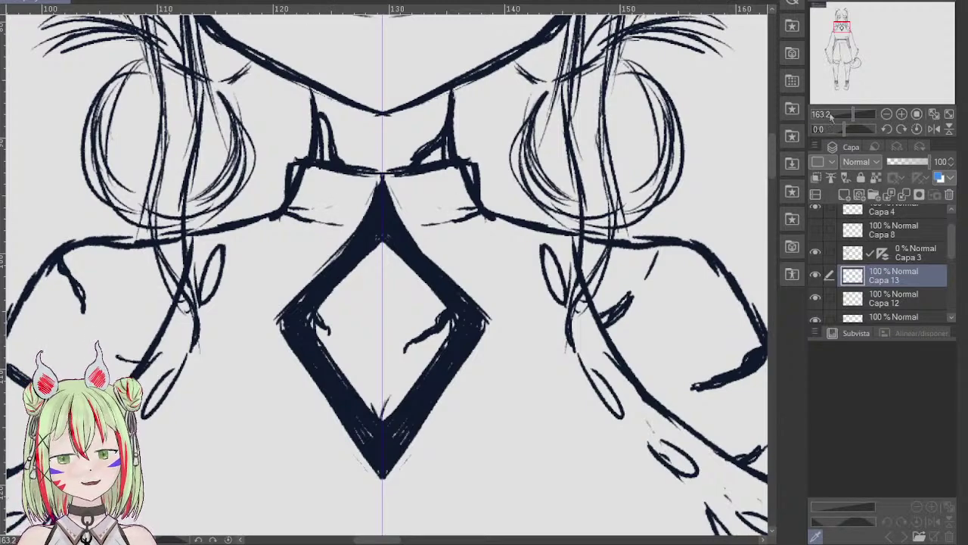
pyautogui.moveTo(859, 114); pyautogui.dragTo(846, 119)
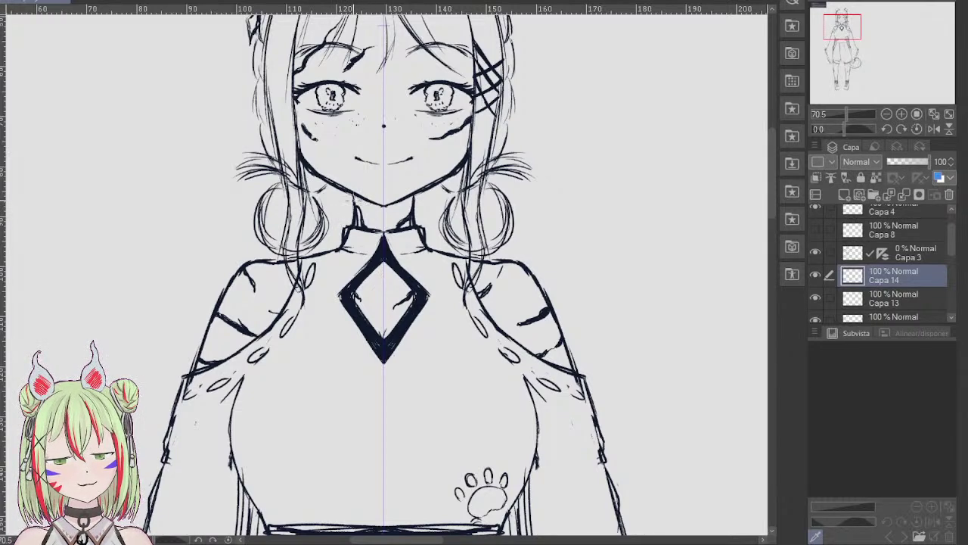
# Try to sketch a loose hood draped around the neck and shoulders on Capa 14, behind the side hair buns
pyautogui.moveTo(381, 173); pyautogui.dragTo(301, 189)
pyautogui.moveTo(314, 190)
pyautogui.mouseDown()
pyautogui.moveTo(290, 201)
pyautogui.moveTo(292, 238)
pyautogui.mouseUp()
pyautogui.moveTo(292, 230)
pyautogui.mouseDown()
pyautogui.moveTo(284, 253)
pyautogui.moveTo(303, 256)
pyautogui.mouseUp()
pyautogui.moveTo(453, 263)
pyautogui.mouseDown()
pyautogui.moveTo(385, 274)
pyautogui.moveTo(404, 272)
pyautogui.mouseUp()
pyautogui.moveTo(470, 240); pyautogui.dragTo(451, 254)
pyautogui.moveTo(318, 190)
pyautogui.mouseDown()
pyautogui.moveTo(281, 231)
pyautogui.moveTo(310, 265)
pyautogui.mouseUp()
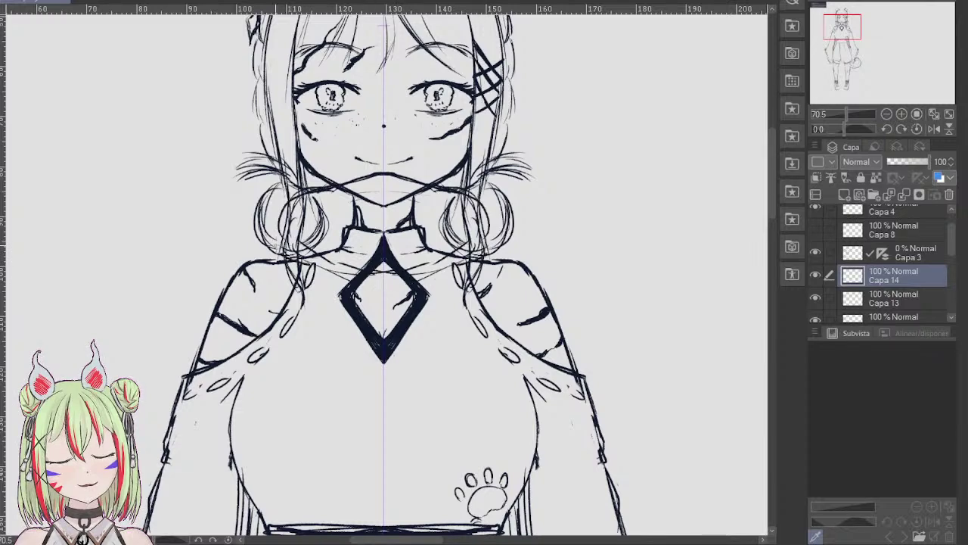
pyautogui.moveTo(287, 210); pyautogui.dragTo(269, 253)
pyautogui.moveTo(841, 26); pyautogui.dragTo(840, 30)
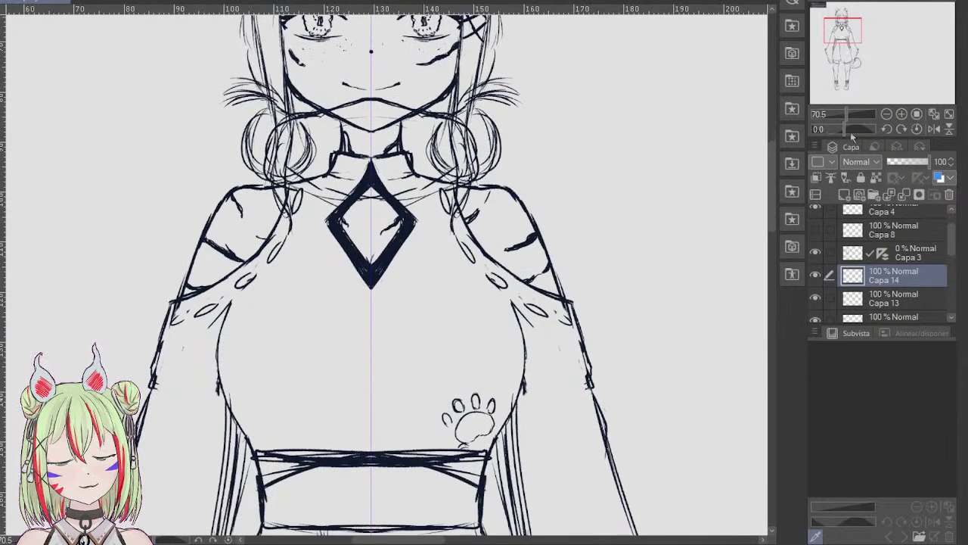
# Try to sketch a long open cape falling from the diamond and shoulders past the arms, then clear it from Capa 14
pyautogui.moveTo(846, 114); pyautogui.dragTo(840, 113)
pyautogui.moveTo(325, 236); pyautogui.dragTo(227, 379)
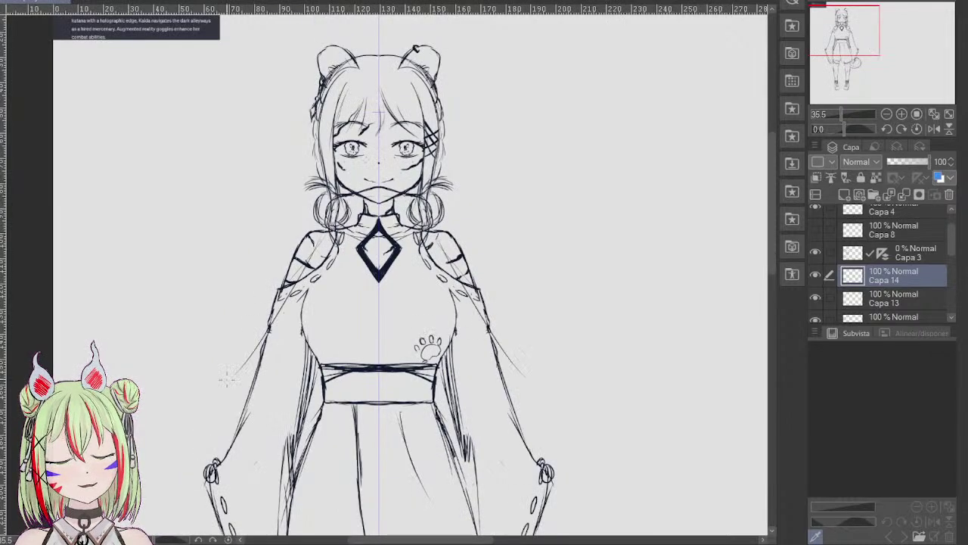
pyautogui.moveTo(296, 274); pyautogui.dragTo(134, 521)
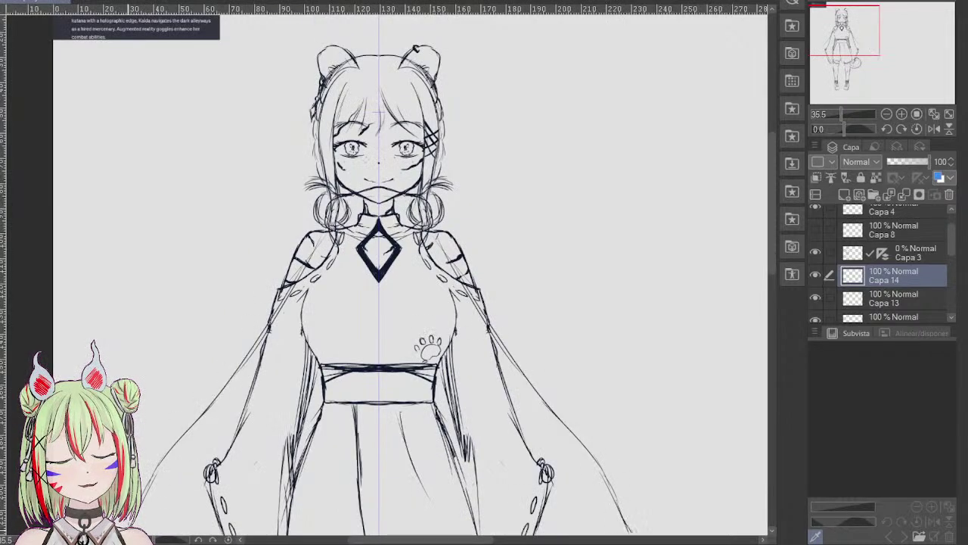
pyautogui.moveTo(851, 42); pyautogui.dragTo(849, 51)
pyautogui.moveTo(370, 243)
pyautogui.mouseDown()
pyautogui.moveTo(314, 333)
pyautogui.moveTo(168, 461)
pyautogui.moveTo(162, 439)
pyautogui.moveTo(175, 393)
pyautogui.moveTo(249, 299)
pyautogui.mouseUp()
pyautogui.moveTo(207, 427)
pyautogui.mouseDown()
pyautogui.moveTo(251, 384)
pyautogui.moveTo(349, 245)
pyautogui.moveTo(381, 173)
pyautogui.mouseUp()
pyautogui.scroll(5, 855, 74)
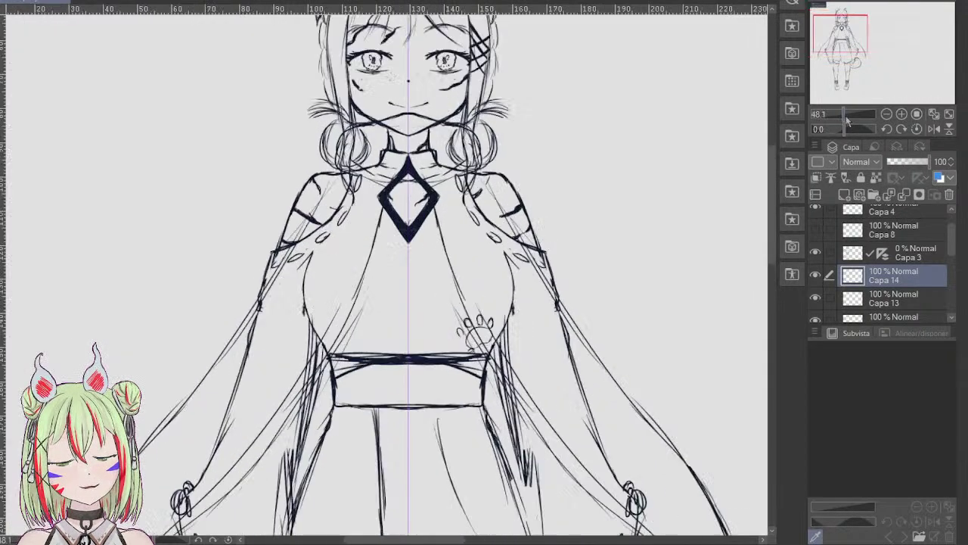
pyautogui.moveTo(841, 28); pyautogui.dragTo(843, 25)
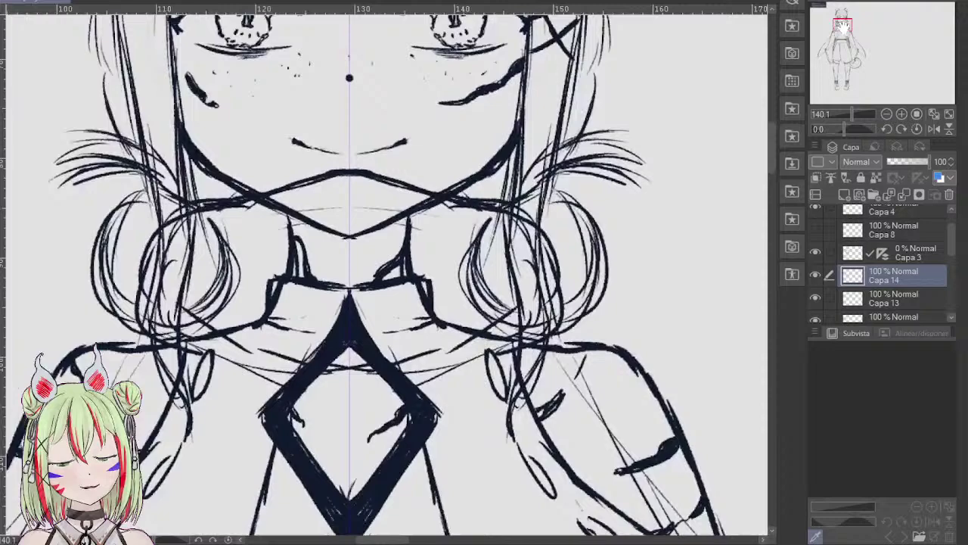
pyautogui.click(838, 115)
pyautogui.moveTo(839, 115); pyautogui.dragTo(842, 115)
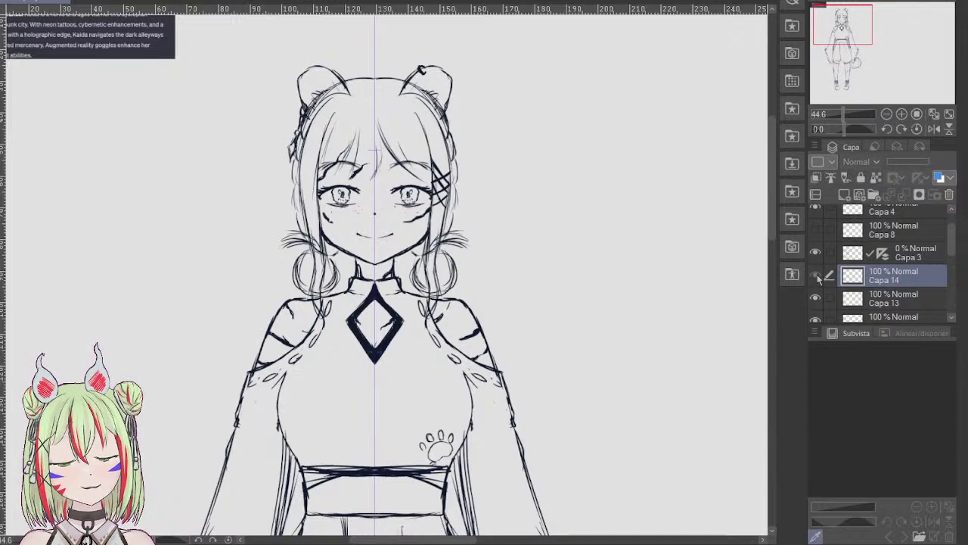
# Try to sketch a shoulder wrap with lines running from the collar and diamond out to both shoulders, and undo the strokes
pyautogui.click(843, 116)
pyautogui.moveTo(843, 119); pyautogui.dragTo(855, 124)
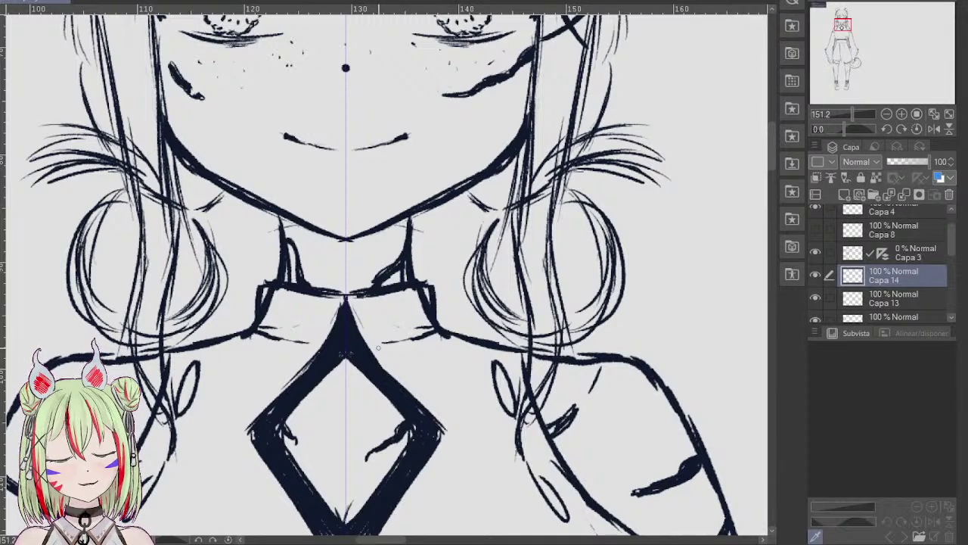
pyautogui.moveTo(378, 347)
pyautogui.mouseDown()
pyautogui.moveTo(515, 366)
pyautogui.moveTo(495, 362)
pyautogui.moveTo(560, 358)
pyautogui.moveTo(385, 348)
pyautogui.mouseUp()
pyautogui.moveTo(379, 348); pyautogui.dragTo(515, 361)
pyautogui.moveTo(441, 325)
pyautogui.mouseDown()
pyautogui.moveTo(571, 347)
pyautogui.moveTo(442, 326)
pyautogui.mouseUp()
pyautogui.moveTo(454, 329); pyautogui.dragTo(493, 336)
pyautogui.moveTo(557, 353); pyautogui.dragTo(584, 349)
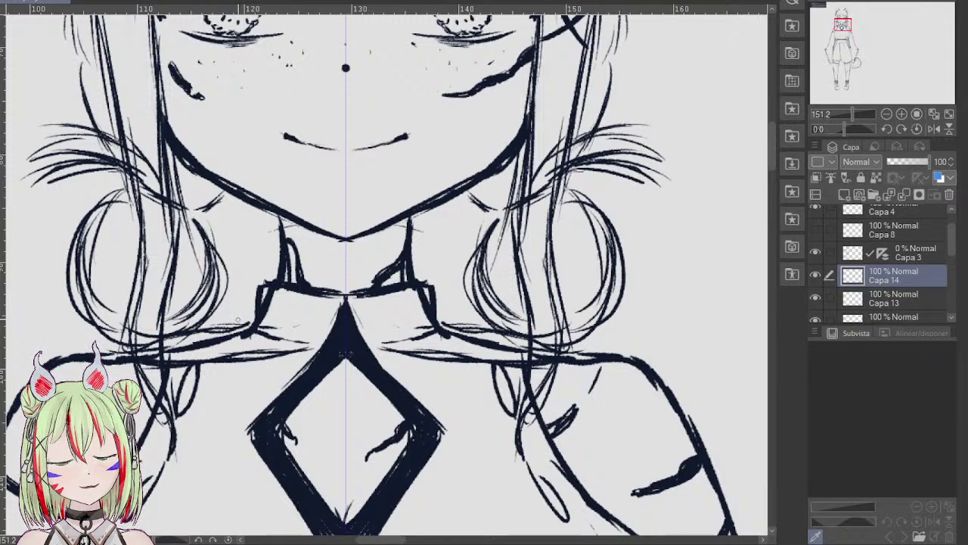
pyautogui.moveTo(110, 352)
pyautogui.mouseDown()
pyautogui.moveTo(230, 301)
pyautogui.moveTo(219, 293)
pyautogui.moveTo(146, 333)
pyautogui.mouseUp()
pyautogui.moveTo(128, 334); pyautogui.dragTo(108, 353)
pyautogui.moveTo(837, 113); pyautogui.dragTo(847, 113)
pyautogui.hotkey('ctrl', 'z')
pyautogui.hotkey('ctrl', 'z')
pyautogui.hotkey('ctrl', 'z')
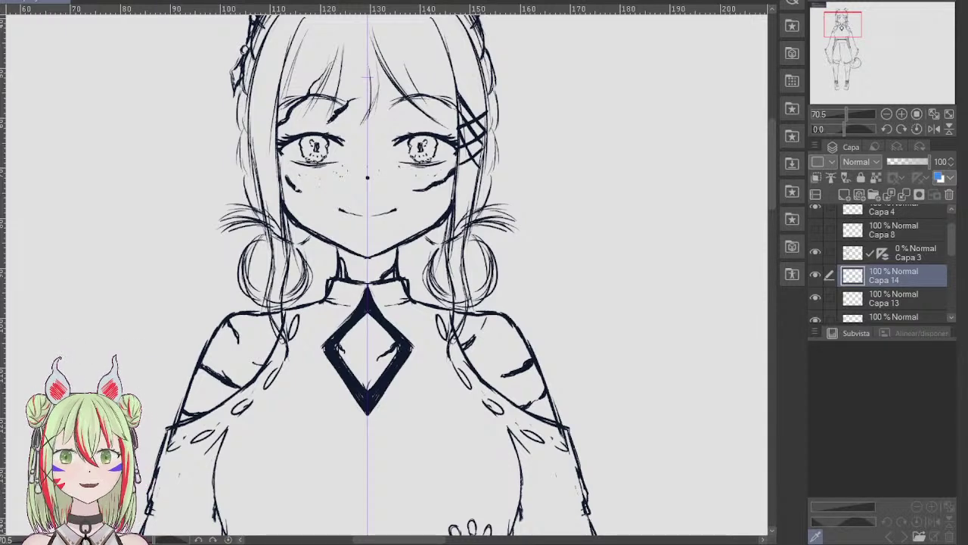
# Try to draw slanted guide lines from the collar down both sides of the chest to the waistband, and undo them
pyautogui.moveTo(841, 24); pyautogui.dragTo(841, 29)
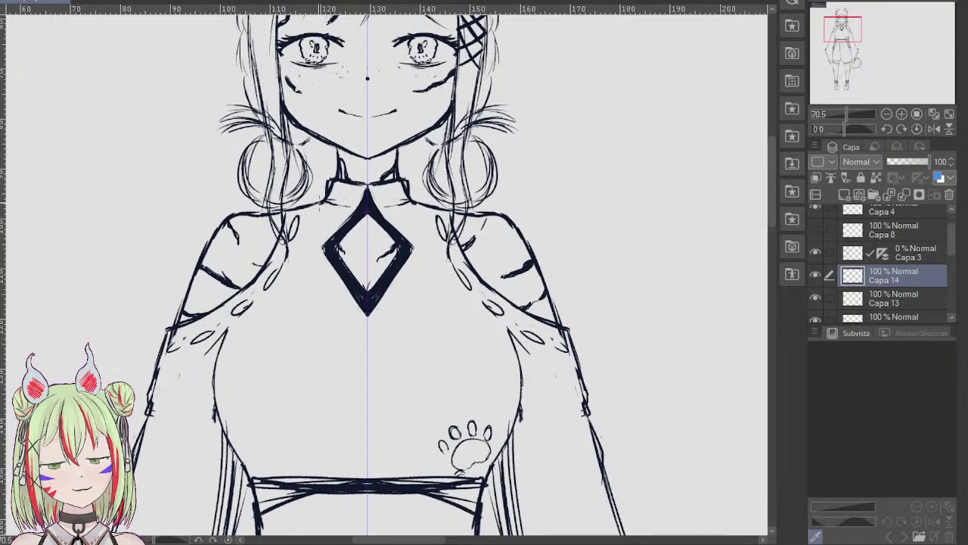
pyautogui.moveTo(318, 210); pyautogui.dragTo(265, 395)
pyautogui.moveTo(302, 249); pyautogui.dragTo(243, 444)
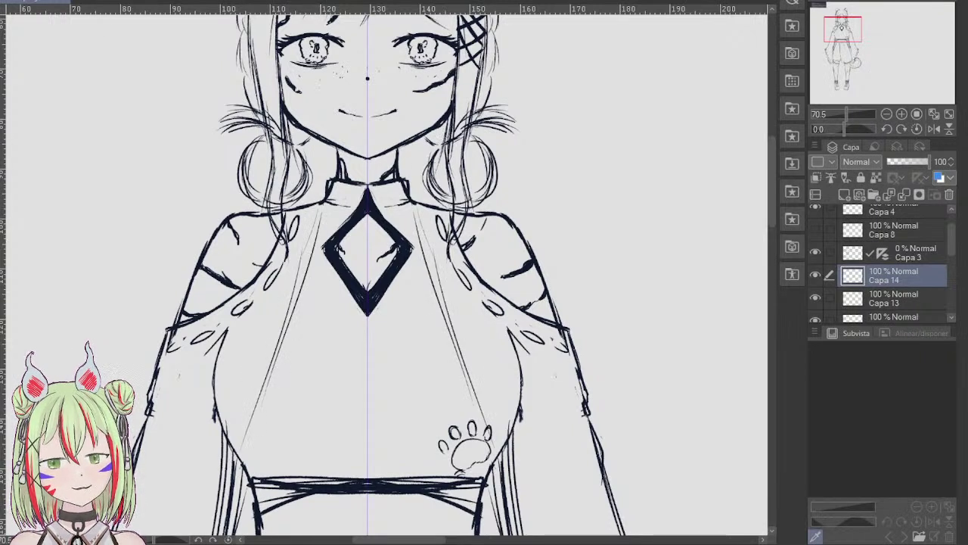
pyautogui.hotkey('ctrl', 'z')
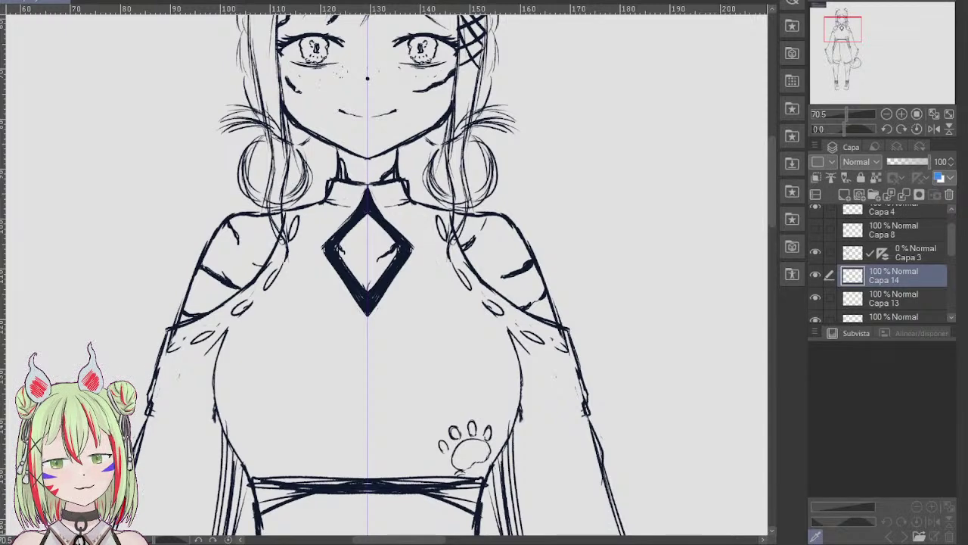
# Hide the symmetry ruler layer Capa 3 and show it again
pyautogui.click(829, 253)
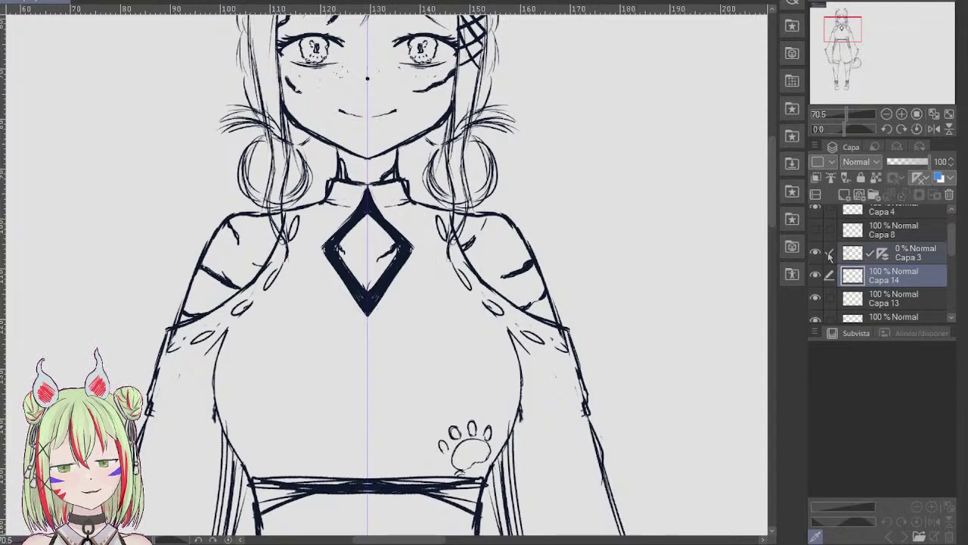
pyautogui.click(828, 252)
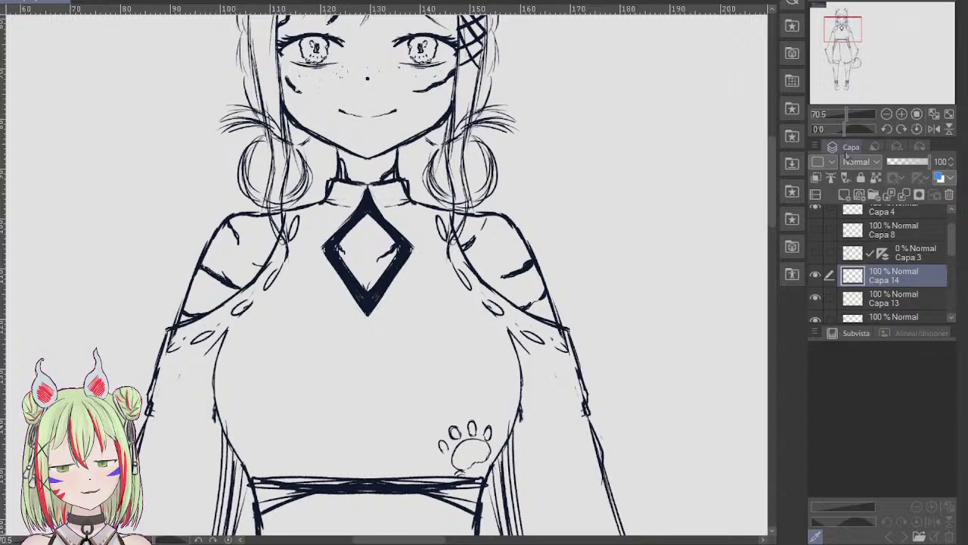
pyautogui.moveTo(844, 118); pyautogui.dragTo(842, 113)
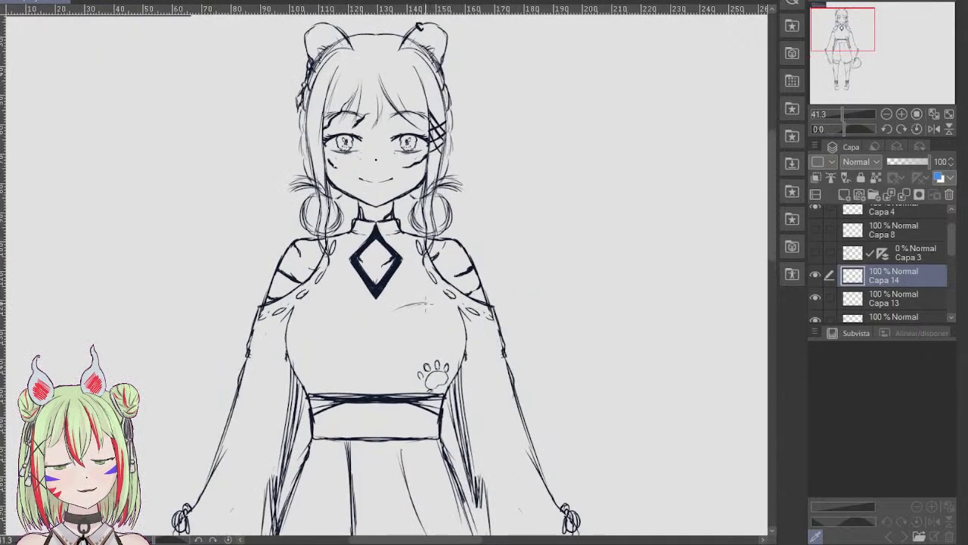
pyautogui.click(815, 253)
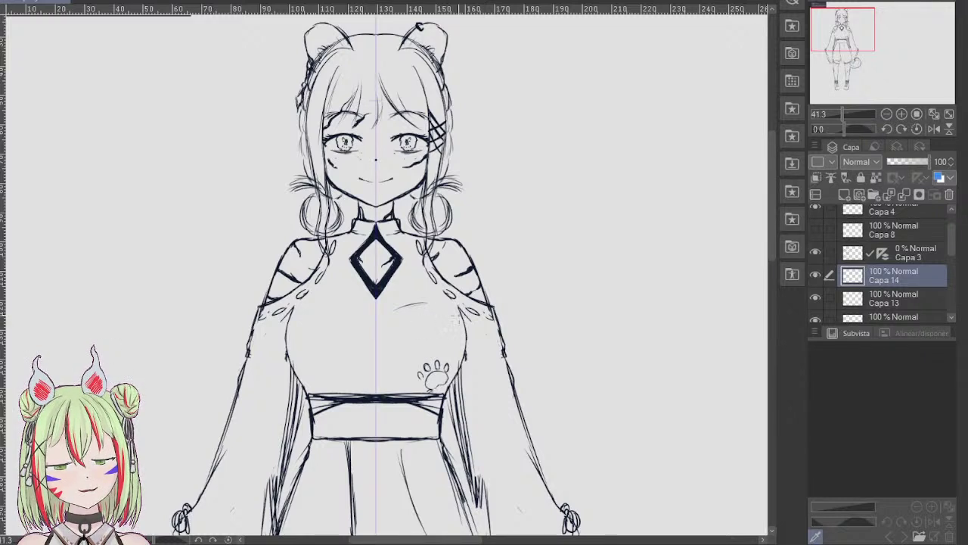
# Try to sketch an off-shoulder neckline across the chest with side folds and small decorative trims at both upper arms
pyautogui.moveTo(380, 314)
pyautogui.mouseDown()
pyautogui.moveTo(446, 305)
pyautogui.moveTo(401, 308)
pyautogui.mouseUp()
pyautogui.moveTo(391, 310)
pyautogui.mouseDown()
pyautogui.moveTo(463, 306)
pyautogui.moveTo(447, 306)
pyautogui.moveTo(457, 369)
pyautogui.mouseUp()
pyautogui.moveTo(455, 330); pyautogui.dragTo(459, 371)
pyautogui.moveTo(460, 318)
pyautogui.mouseDown()
pyautogui.moveTo(471, 484)
pyautogui.moveTo(468, 326)
pyautogui.mouseUp()
pyautogui.moveTo(454, 317)
pyautogui.mouseDown()
pyautogui.moveTo(484, 313)
pyautogui.moveTo(450, 313)
pyautogui.moveTo(493, 292)
pyautogui.moveTo(505, 310)
pyautogui.moveTo(493, 300)
pyautogui.mouseUp()
pyautogui.moveTo(498, 283); pyautogui.dragTo(480, 294)
pyautogui.moveTo(491, 290); pyautogui.dragTo(505, 297)
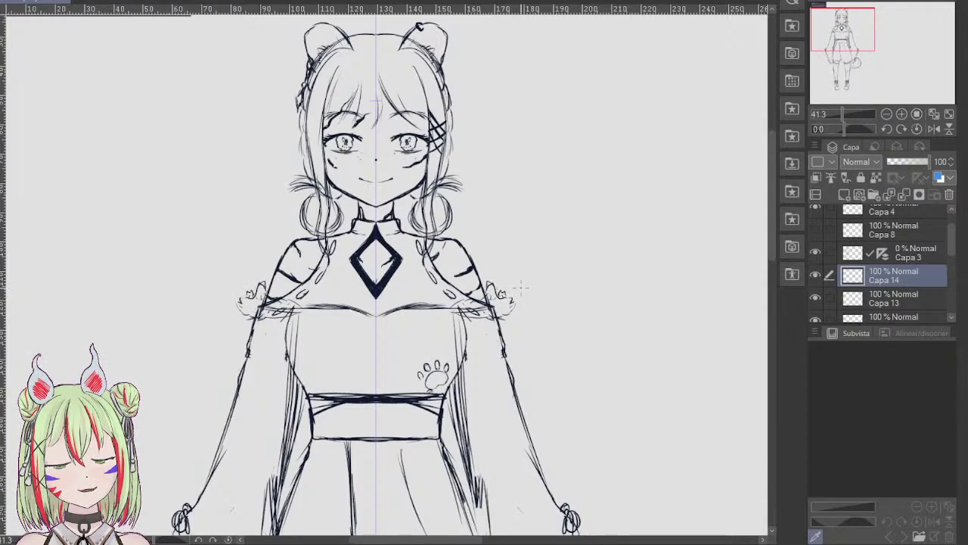
# Try to sketch wide draped fabric flowing from both upper arms past the hands, then clear the sketch on Capa 14
pyautogui.moveTo(855, 28); pyautogui.dragTo(842, 40)
pyautogui.moveTo(253, 188)
pyautogui.mouseDown()
pyautogui.moveTo(207, 260)
pyautogui.moveTo(192, 329)
pyautogui.mouseUp()
pyautogui.moveTo(245, 215); pyautogui.dragTo(163, 374)
pyautogui.moveTo(228, 252); pyautogui.dragTo(87, 497)
pyautogui.moveTo(843, 41); pyautogui.dragTo(844, 46)
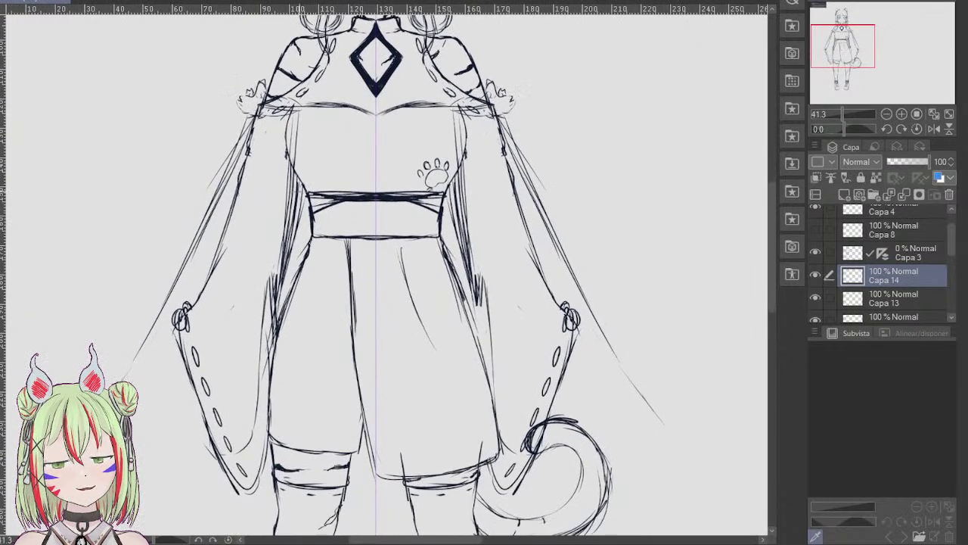
pyautogui.moveTo(298, 191)
pyautogui.mouseDown()
pyautogui.moveTo(279, 284)
pyautogui.moveTo(143, 505)
pyautogui.mouseUp()
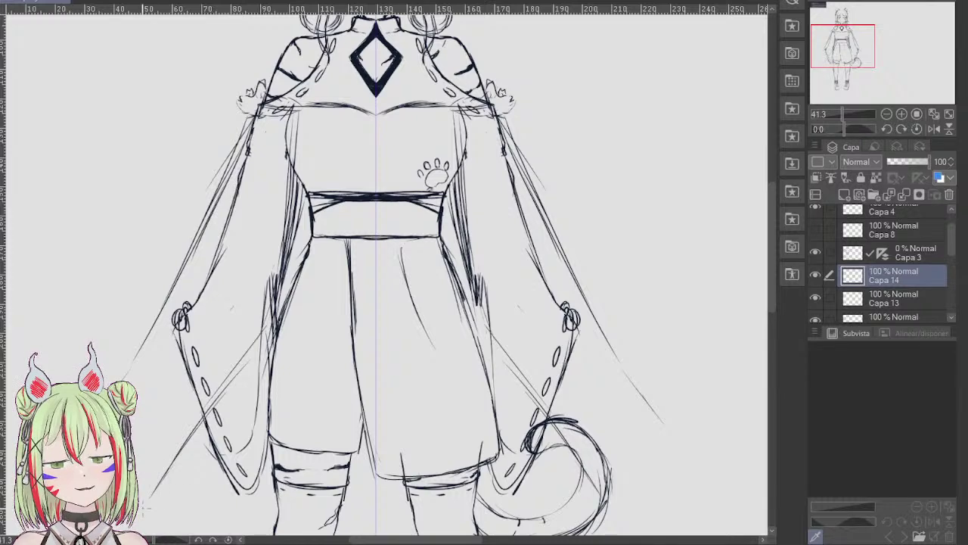
pyautogui.moveTo(108, 435); pyautogui.dragTo(104, 469)
pyautogui.moveTo(160, 320); pyautogui.dragTo(94, 532)
pyautogui.moveTo(124, 412); pyautogui.dragTo(94, 533)
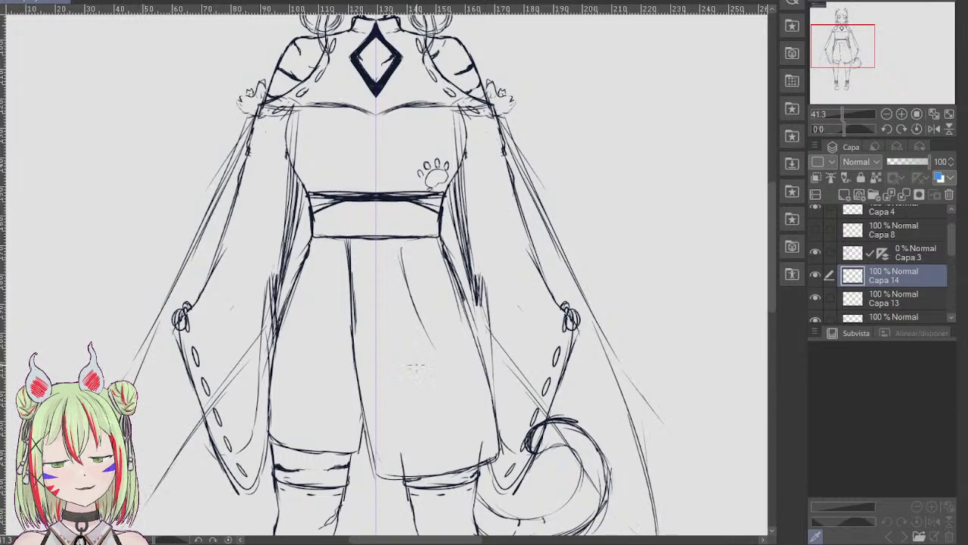
pyautogui.moveTo(839, 39); pyautogui.dragTo(842, 30)
pyautogui.press('Delete')
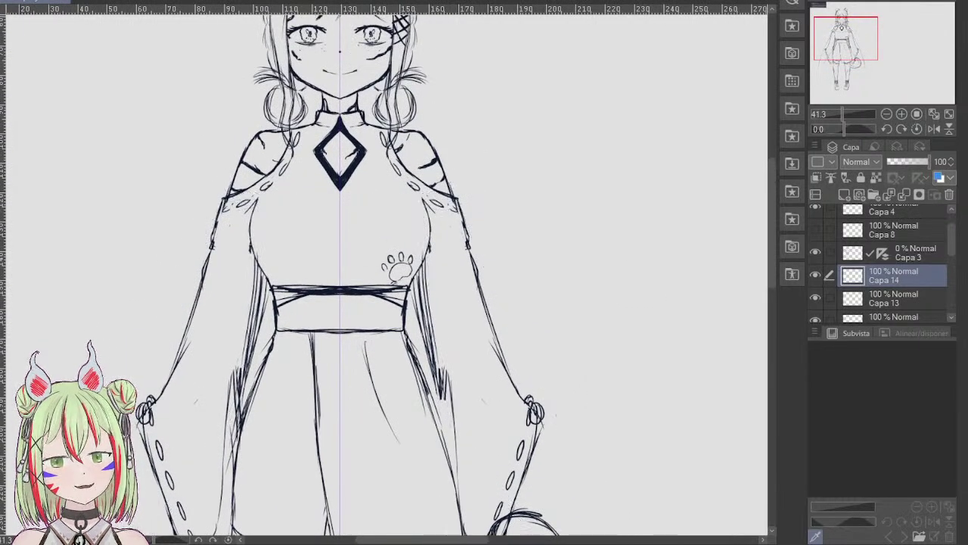
# Add a new layer directly above Capa 6, beneath the line art layers
pyautogui.moveTo(842, 41); pyautogui.dragTo(840, 32)
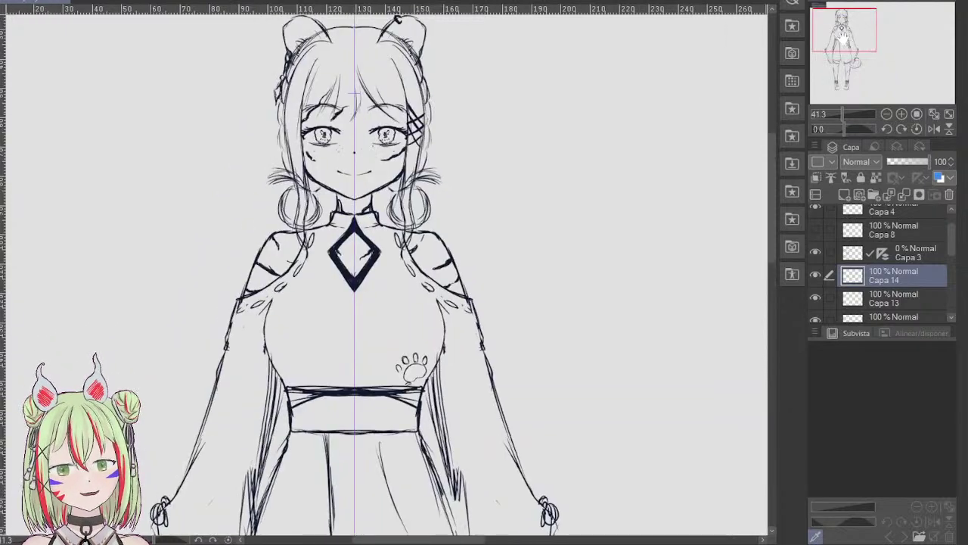
pyautogui.moveTo(835, 114); pyautogui.dragTo(844, 115)
pyautogui.moveTo(859, 38)
pyautogui.mouseDown()
pyautogui.moveTo(859, 68)
pyautogui.moveTo(855, 28)
pyautogui.moveTo(866, 32)
pyautogui.mouseUp()
pyautogui.moveTo(845, 114); pyautogui.dragTo(832, 114)
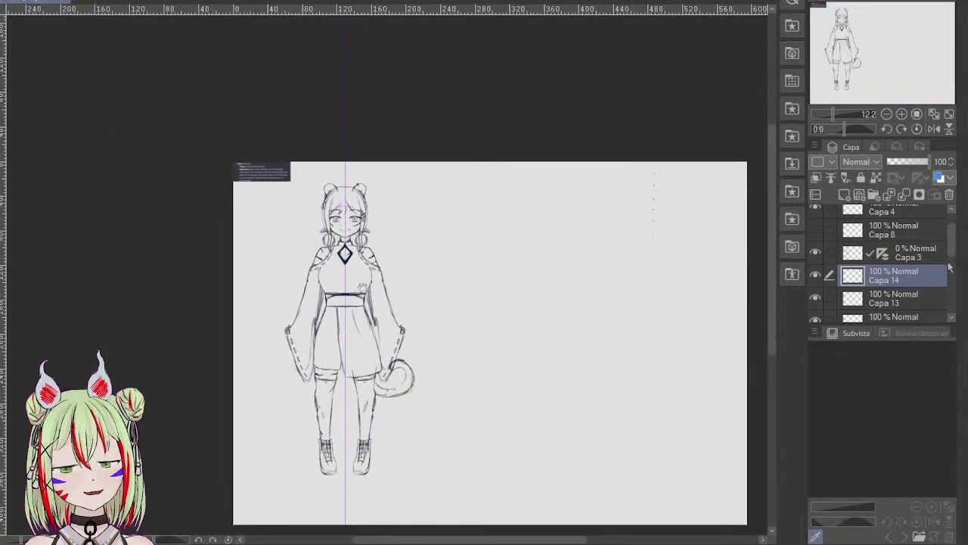
pyautogui.click(926, 254)
pyautogui.scroll(-5, 915, 288)
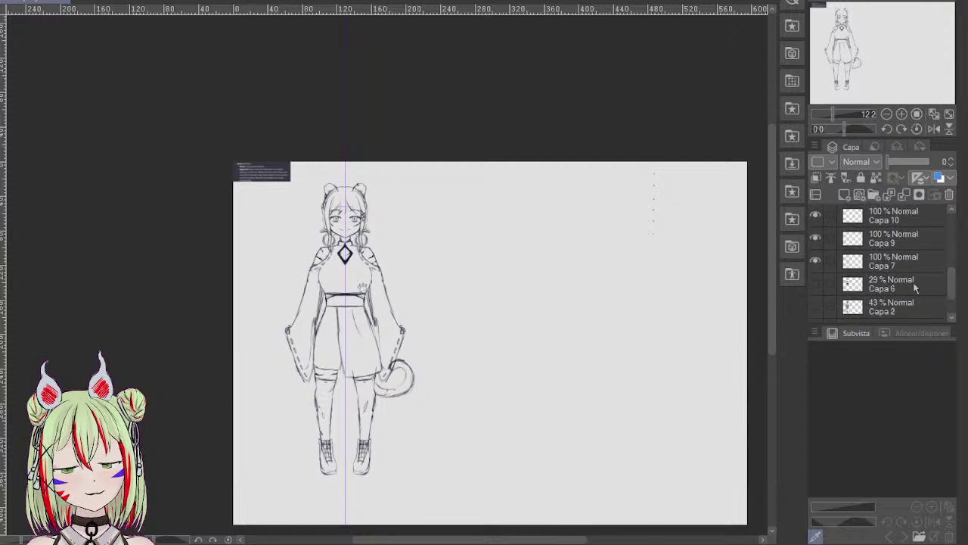
pyautogui.click(915, 286)
pyautogui.click(861, 195)
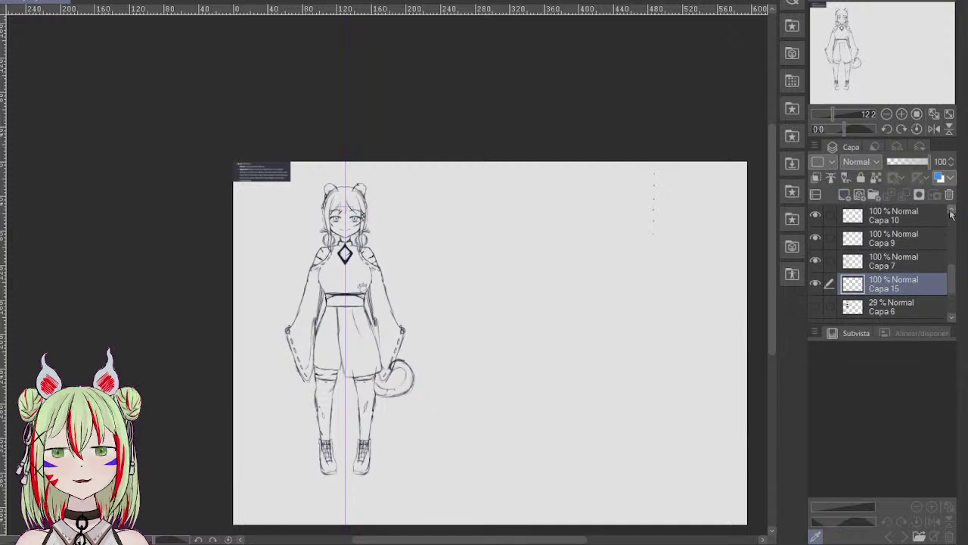
# Paint a pale skin base over the lower face, cheeks and neck on Capa 15, following the jawline
pyautogui.moveTo(833, 115); pyautogui.dragTo(845, 115)
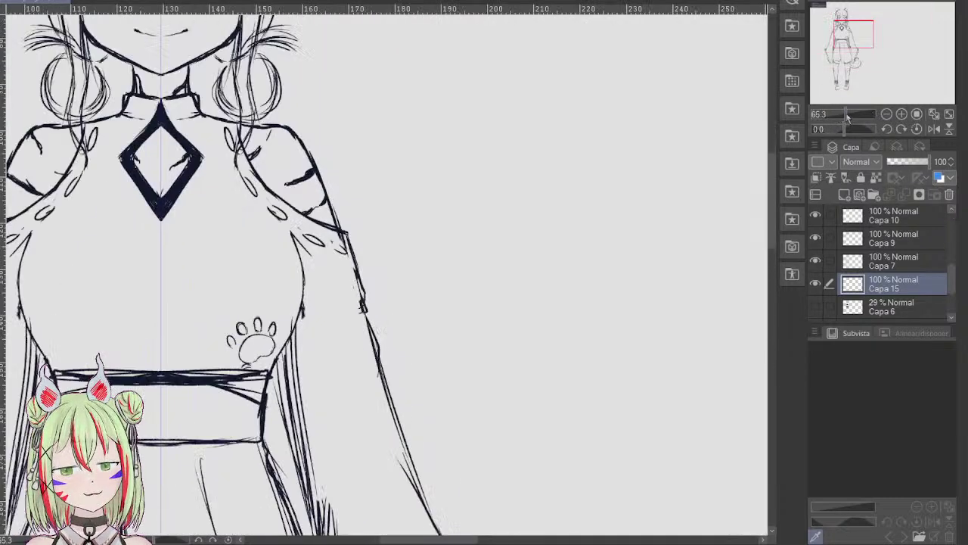
pyautogui.moveTo(850, 35); pyautogui.dragTo(845, 15)
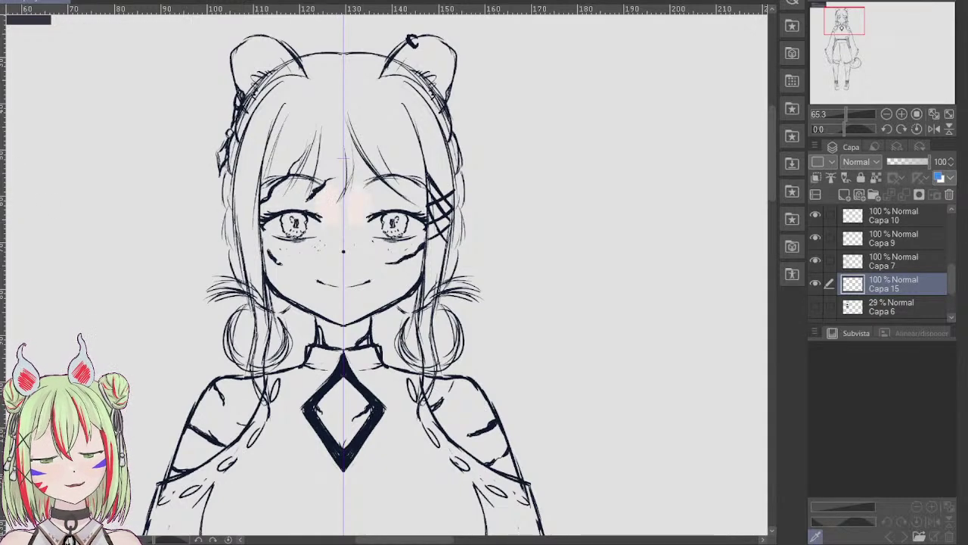
pyautogui.moveTo(314, 216)
pyautogui.mouseDown()
pyautogui.moveTo(306, 253)
pyautogui.moveTo(329, 265)
pyautogui.moveTo(344, 178)
pyautogui.moveTo(322, 187)
pyautogui.moveTo(302, 225)
pyautogui.mouseUp()
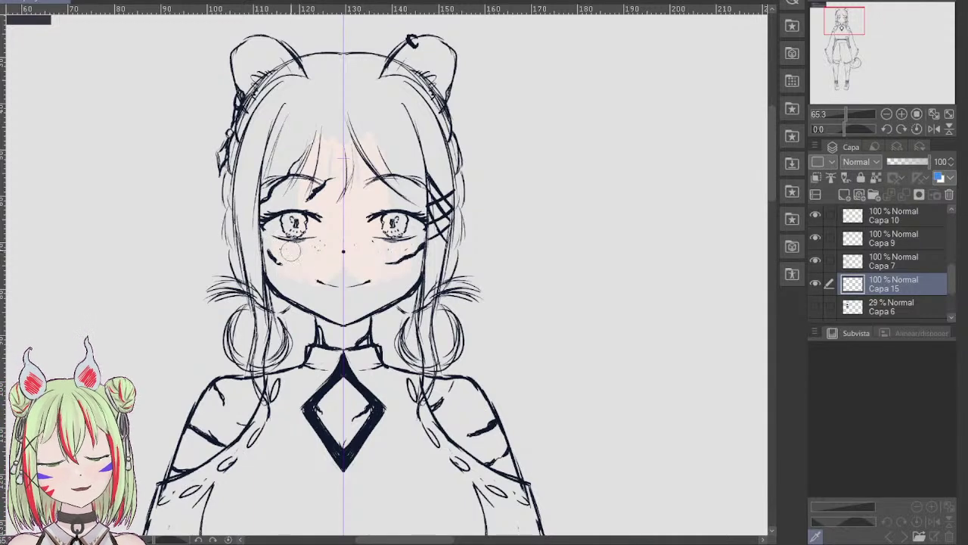
pyautogui.scroll(6, 577, 137)
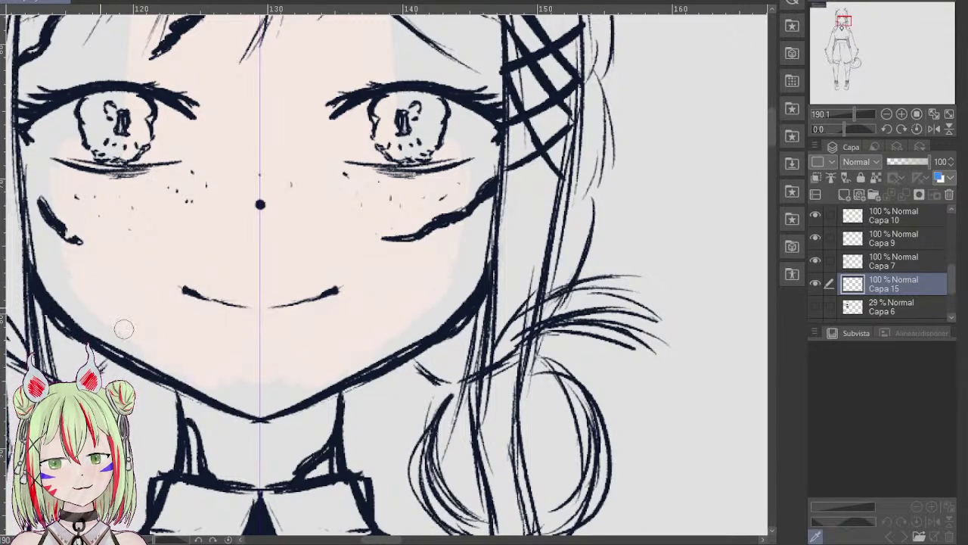
pyautogui.moveTo(124, 329)
pyautogui.mouseDown()
pyautogui.moveTo(162, 368)
pyautogui.moveTo(271, 405)
pyautogui.moveTo(293, 387)
pyautogui.moveTo(242, 393)
pyautogui.moveTo(225, 429)
pyautogui.moveTo(222, 389)
pyautogui.moveTo(206, 439)
pyautogui.mouseUp()
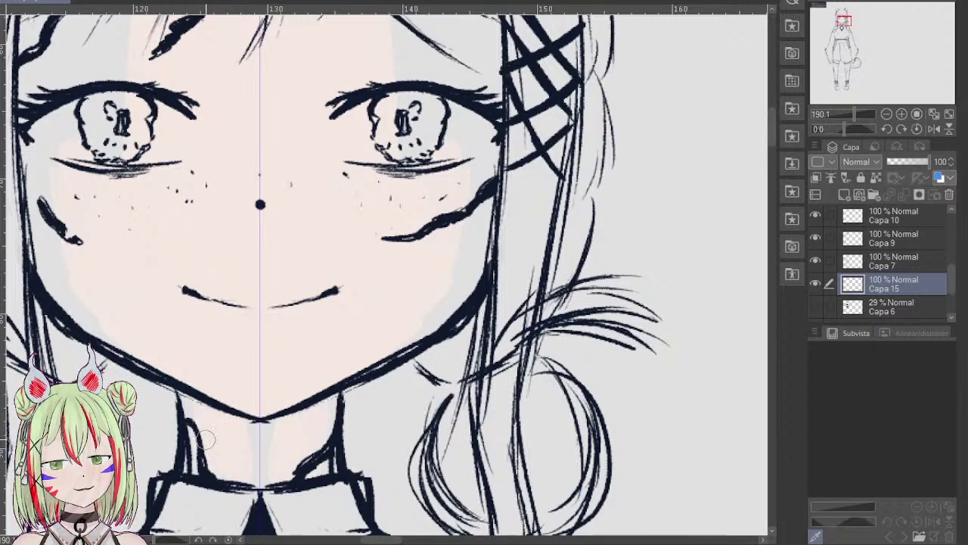
pyautogui.moveTo(263, 473); pyautogui.dragTo(265, 412)
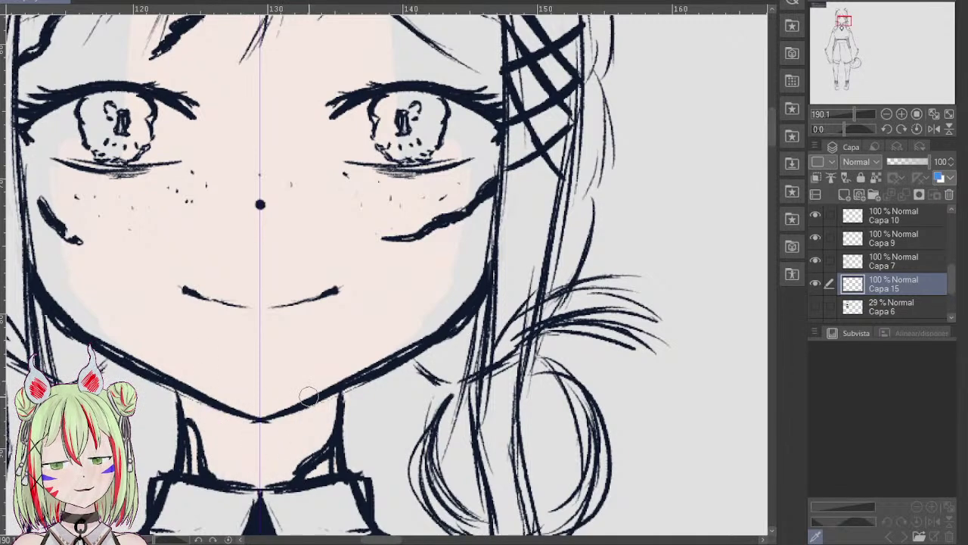
pyautogui.moveTo(467, 184)
pyautogui.mouseDown()
pyautogui.moveTo(430, 290)
pyautogui.moveTo(491, 210)
pyautogui.mouseUp()
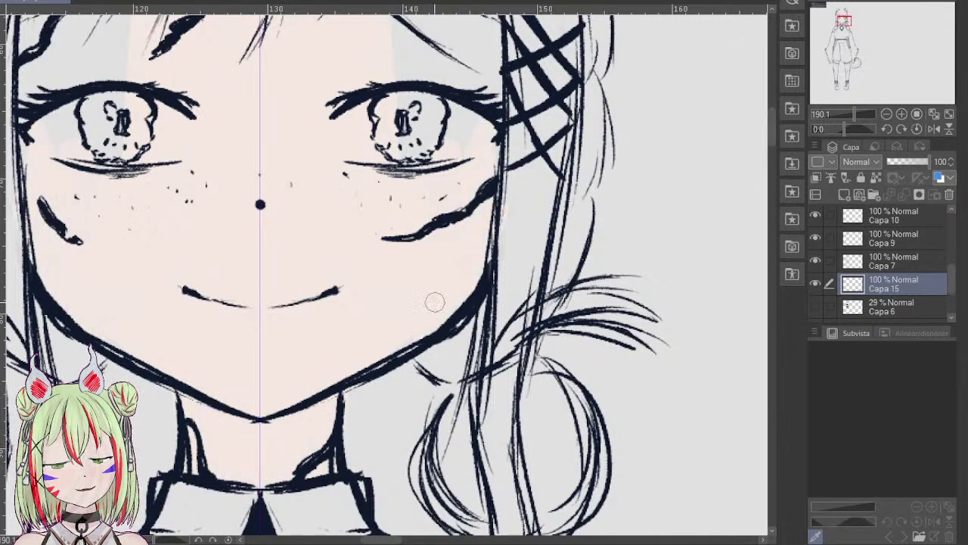
# Extend the pale skin base around the eyes and over the forehead beneath the bangs
pyautogui.moveTo(842, 20); pyautogui.dragTo(843, 16)
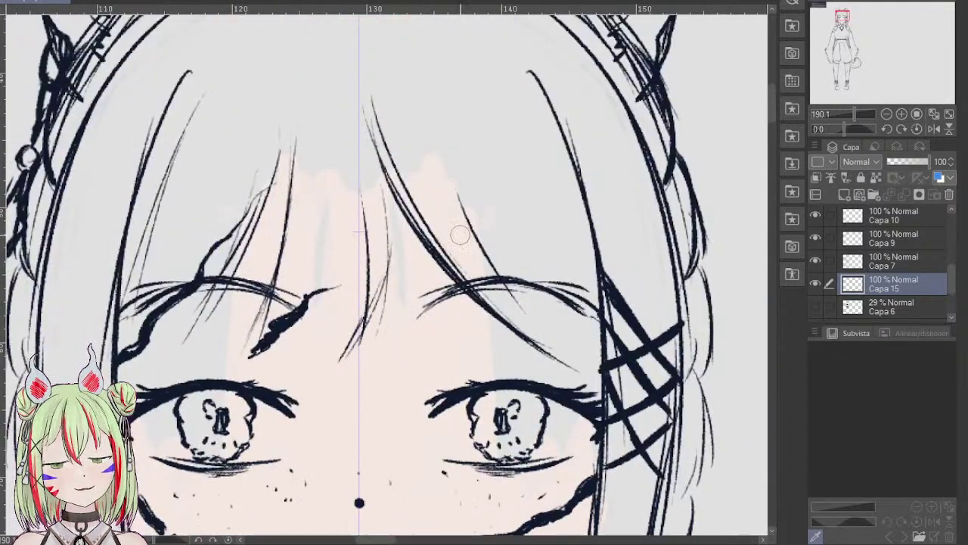
pyautogui.moveTo(380, 311); pyautogui.dragTo(416, 225)
pyautogui.moveTo(261, 333)
pyautogui.mouseDown()
pyautogui.moveTo(175, 371)
pyautogui.moveTo(163, 325)
pyautogui.moveTo(132, 333)
pyautogui.moveTo(242, 181)
pyautogui.moveTo(220, 331)
pyautogui.moveTo(309, 338)
pyautogui.moveTo(452, 258)
pyautogui.moveTo(571, 216)
pyautogui.moveTo(594, 280)
pyautogui.moveTo(427, 95)
pyautogui.moveTo(529, 159)
pyautogui.mouseUp()
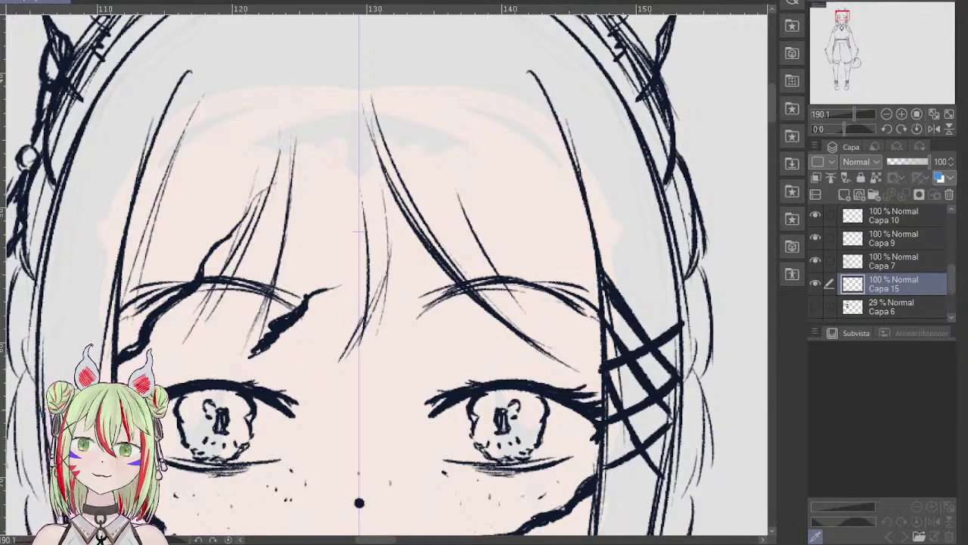
# Paint the pale skin base on both exposed shoulders between the bodice trim and the sleeves
pyautogui.moveTo(841, 28); pyautogui.dragTo(843, 23)
pyautogui.moveTo(851, 114); pyautogui.dragTo(848, 114)
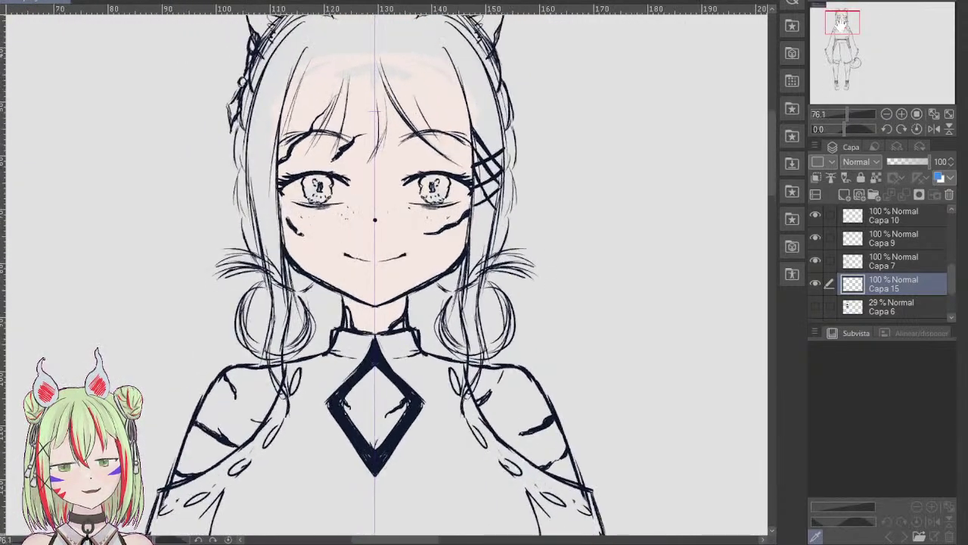
pyautogui.moveTo(841, 25); pyautogui.dragTo(841, 28)
pyautogui.moveTo(279, 275)
pyautogui.mouseDown()
pyautogui.moveTo(245, 322)
pyautogui.moveTo(251, 304)
pyautogui.moveTo(240, 303)
pyautogui.moveTo(201, 353)
pyautogui.moveTo(243, 256)
pyautogui.moveTo(275, 244)
pyautogui.moveTo(244, 284)
pyautogui.moveTo(293, 266)
pyautogui.moveTo(255, 250)
pyautogui.mouseUp()
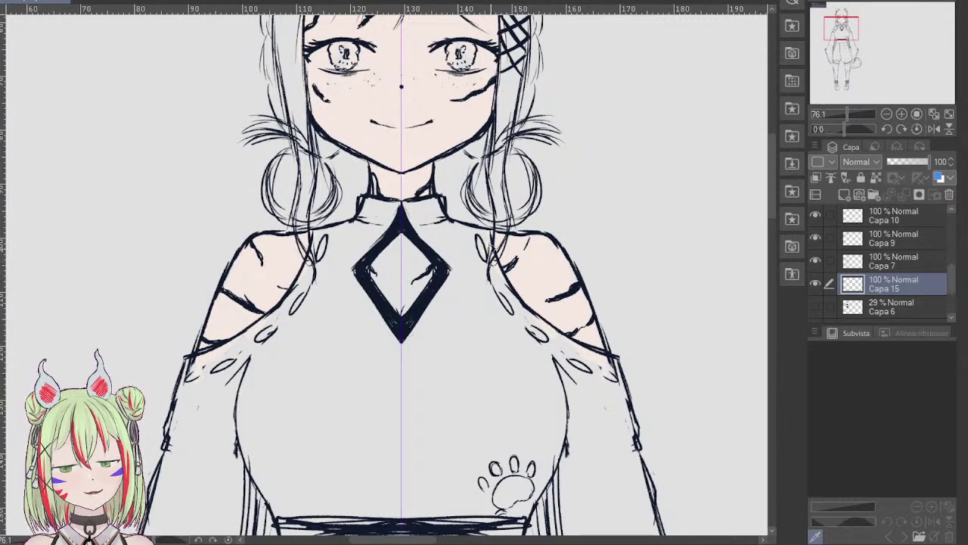
# Paint the pale skin base on both thighs between the skirt hem and the stocking tops
pyautogui.moveTo(841, 29); pyautogui.dragTo(827, 57)
pyautogui.moveTo(259, 185)
pyautogui.mouseDown()
pyautogui.moveTo(258, 247)
pyautogui.moveTo(248, 180)
pyautogui.moveTo(236, 233)
pyautogui.moveTo(215, 158)
pyautogui.moveTo(212, 231)
pyautogui.moveTo(255, 162)
pyautogui.moveTo(270, 255)
pyautogui.moveTo(271, 182)
pyautogui.mouseUp()
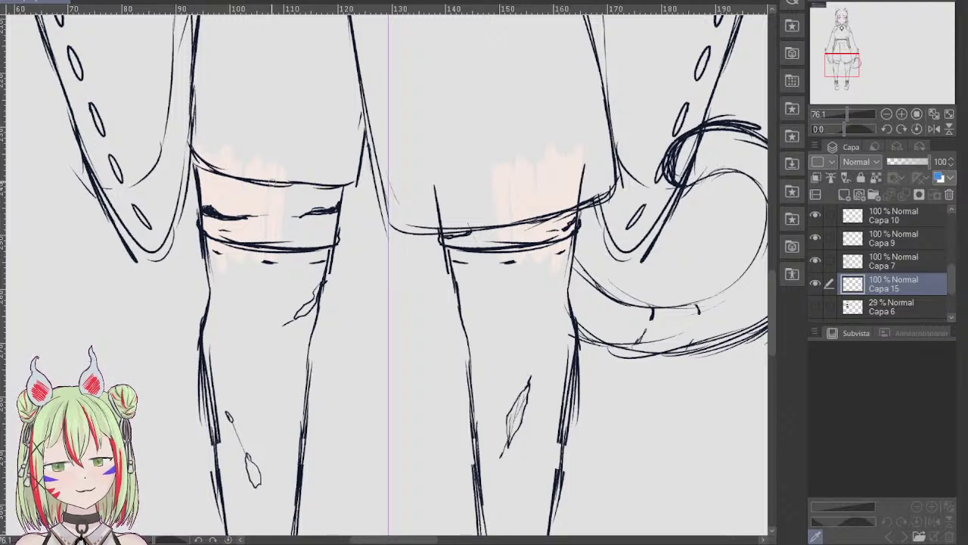
pyautogui.moveTo(242, 224)
pyautogui.mouseDown()
pyautogui.moveTo(277, 172)
pyautogui.moveTo(278, 250)
pyautogui.moveTo(289, 248)
pyautogui.moveTo(302, 176)
pyautogui.moveTo(308, 238)
pyautogui.moveTo(333, 176)
pyautogui.mouseUp()
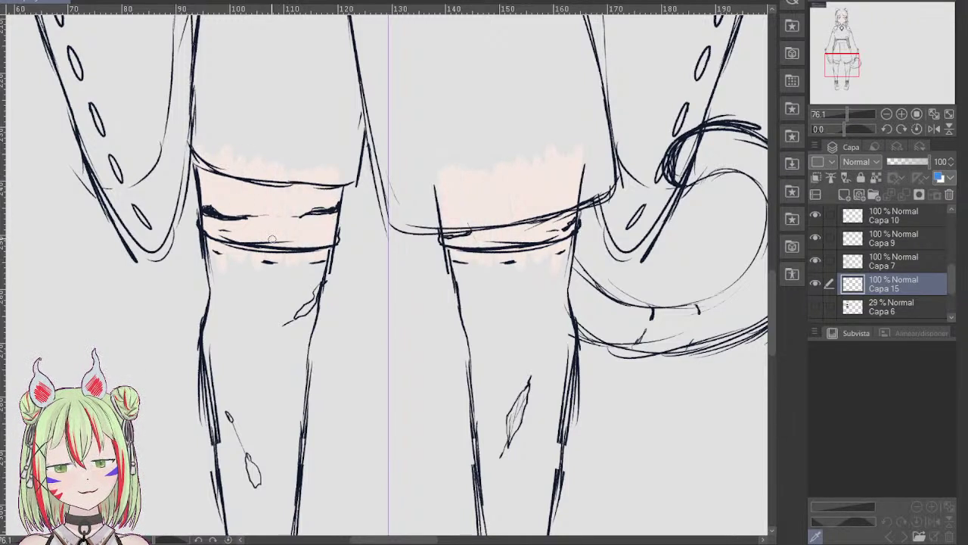
# Dab the pale skin colour into the torn openings on both lower legs' stockings
pyautogui.moveTo(841, 59); pyautogui.dragTo(840, 72)
pyautogui.moveTo(514, 149); pyautogui.dragTo(493, 211)
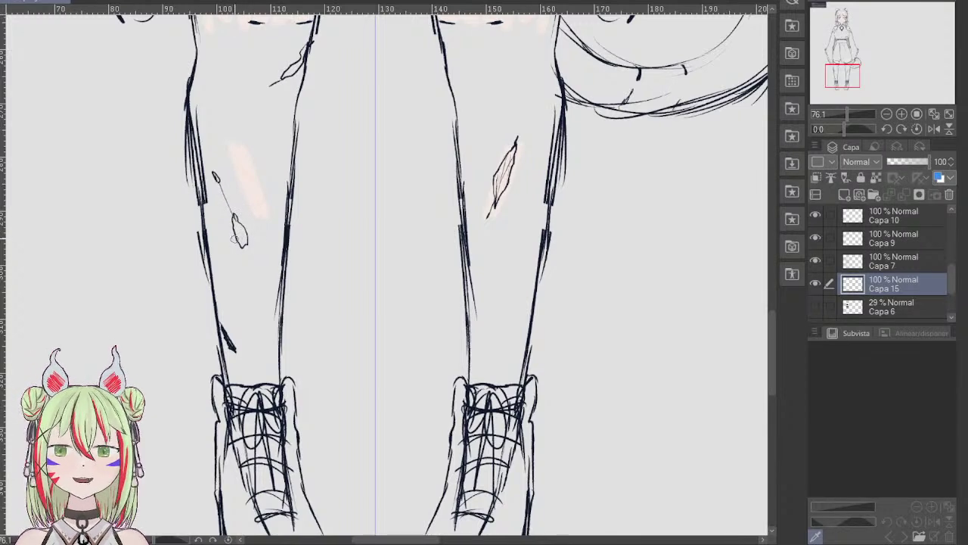
pyautogui.moveTo(236, 223); pyautogui.dragTo(240, 241)
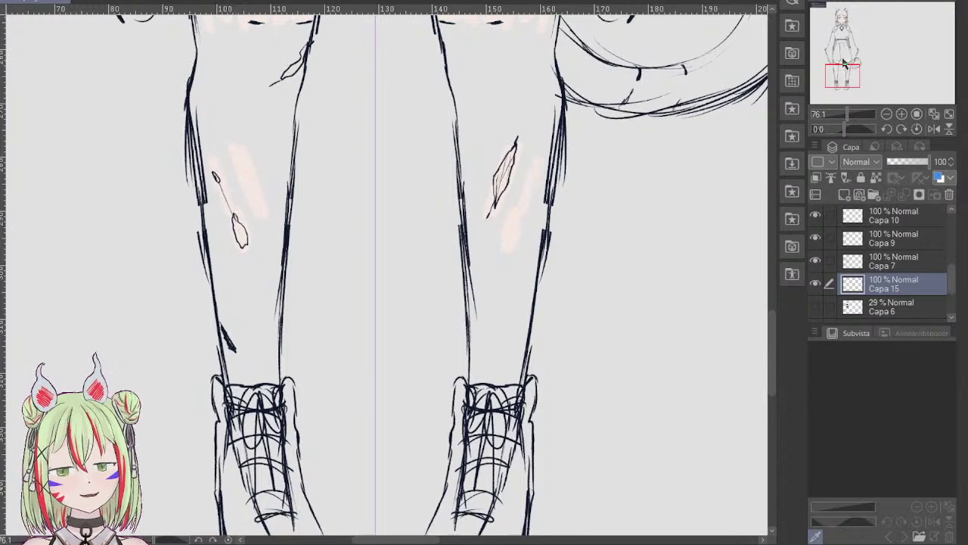
# Try a dark brown base colour on the hair and both side buns on Capa 15, and undo it
pyautogui.moveTo(845, 64); pyautogui.dragTo(845, 27)
pyautogui.moveTo(848, 115)
pyautogui.mouseDown()
pyautogui.moveTo(840, 117)
pyautogui.moveTo(848, 121)
pyautogui.mouseUp()
pyautogui.moveTo(842, 36); pyautogui.dragTo(863, 15)
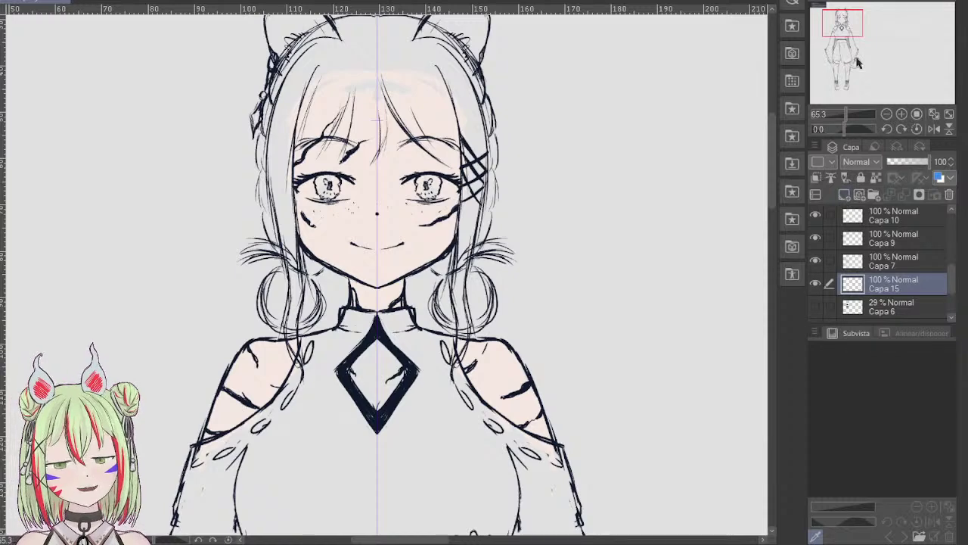
pyautogui.click(845, 19)
pyautogui.moveTo(264, 134)
pyautogui.mouseDown()
pyautogui.moveTo(251, 177)
pyautogui.moveTo(236, 188)
pyautogui.moveTo(242, 158)
pyautogui.moveTo(228, 201)
pyautogui.moveTo(239, 198)
pyautogui.moveTo(237, 295)
pyautogui.moveTo(217, 244)
pyautogui.moveTo(230, 317)
pyautogui.moveTo(246, 267)
pyautogui.moveTo(243, 194)
pyautogui.moveTo(242, 179)
pyautogui.moveTo(232, 182)
pyautogui.moveTo(217, 234)
pyautogui.moveTo(223, 155)
pyautogui.moveTo(261, 102)
pyautogui.moveTo(303, 90)
pyautogui.moveTo(261, 121)
pyautogui.moveTo(269, 130)
pyautogui.moveTo(303, 106)
pyautogui.moveTo(272, 151)
pyautogui.moveTo(307, 149)
pyautogui.moveTo(327, 121)
pyautogui.moveTo(321, 95)
pyautogui.moveTo(252, 152)
pyautogui.moveTo(257, 199)
pyautogui.moveTo(265, 170)
pyautogui.moveTo(276, 189)
pyautogui.moveTo(223, 182)
pyautogui.moveTo(224, 303)
pyautogui.moveTo(247, 325)
pyautogui.moveTo(252, 362)
pyautogui.moveTo(247, 427)
pyautogui.moveTo(257, 324)
pyautogui.moveTo(268, 333)
pyautogui.moveTo(250, 316)
pyautogui.moveTo(264, 345)
pyautogui.moveTo(262, 392)
pyautogui.moveTo(260, 371)
pyautogui.moveTo(239, 382)
pyautogui.moveTo(226, 356)
pyautogui.moveTo(226, 389)
pyautogui.moveTo(243, 333)
pyautogui.moveTo(204, 318)
pyautogui.moveTo(262, 309)
pyautogui.mouseUp()
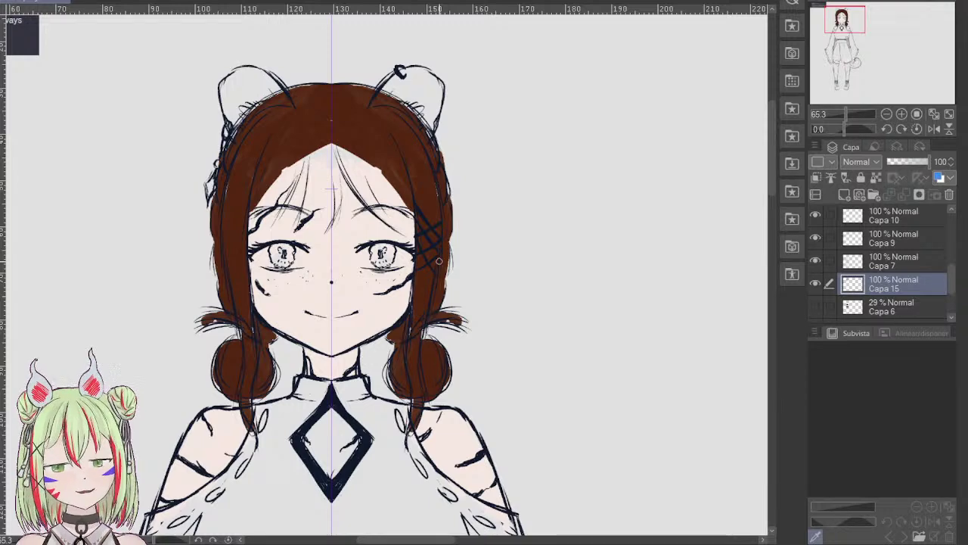
pyautogui.hotkey('ctrl', 'z')
pyautogui.hotkey('ctrl', 'z')
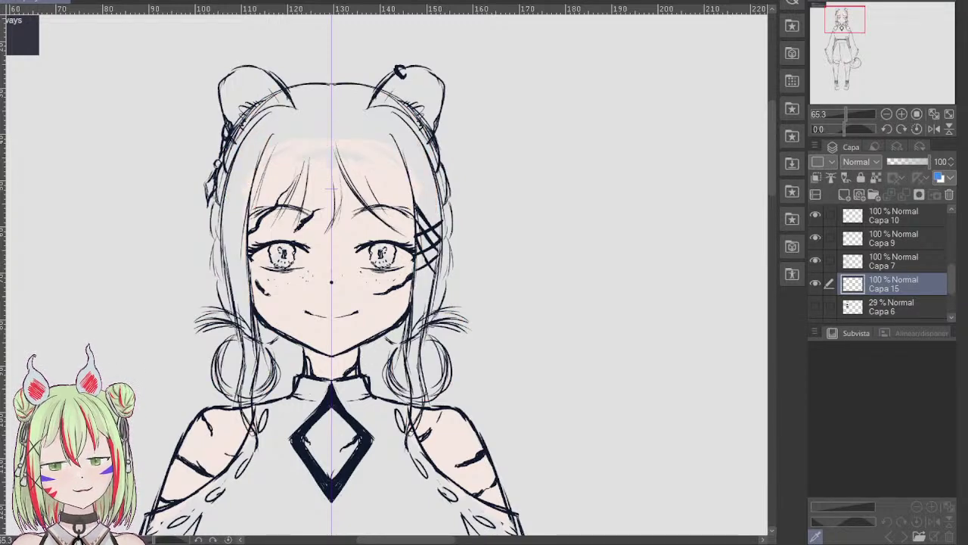
# Add a new layer above Capa 15 and change the Papel background colour to mid grey
pyautogui.click(844, 194)
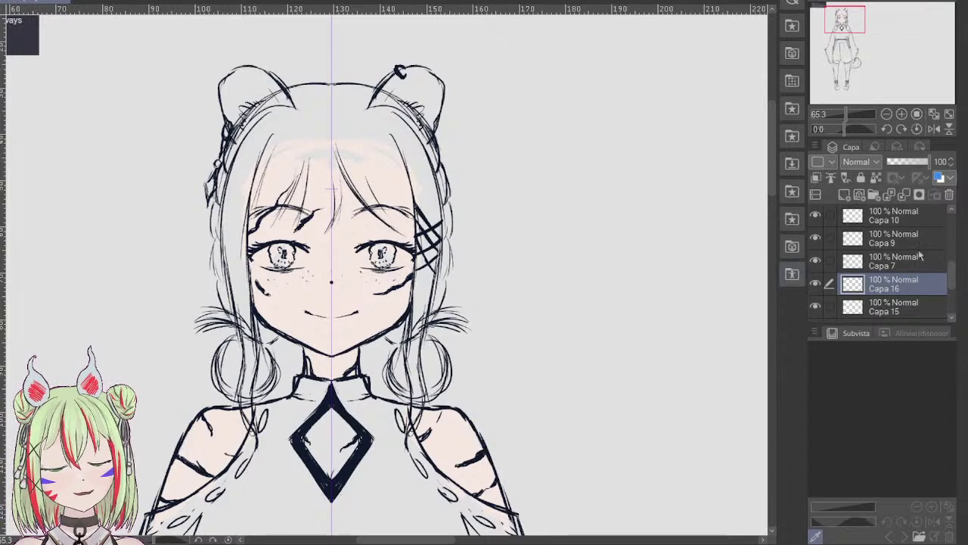
pyautogui.scroll(-3, 911, 303)
pyautogui.click(860, 314)
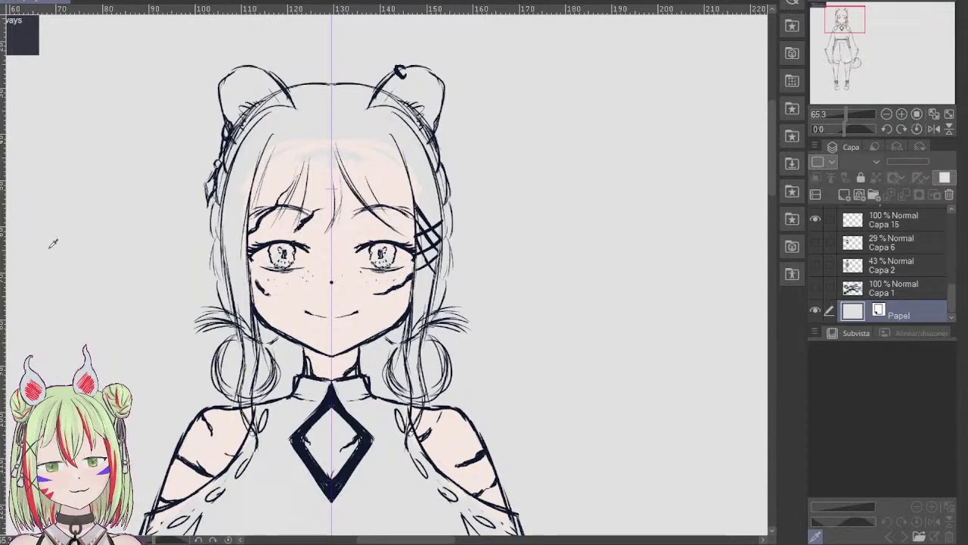
pyautogui.click(265, 200)
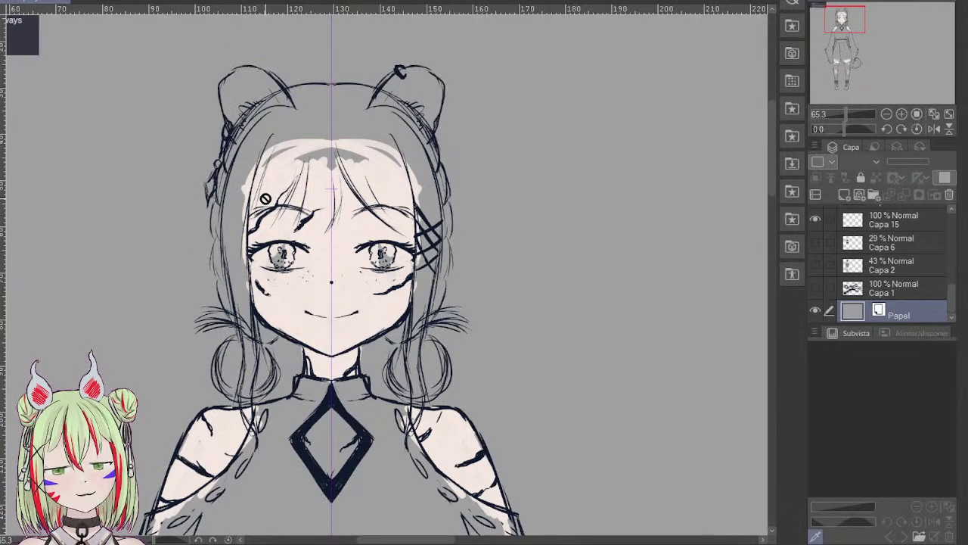
# Paint both irises yellow-orange, deepening to red at the bottom, on Capa 16
pyautogui.scroll(4, 951, 287)
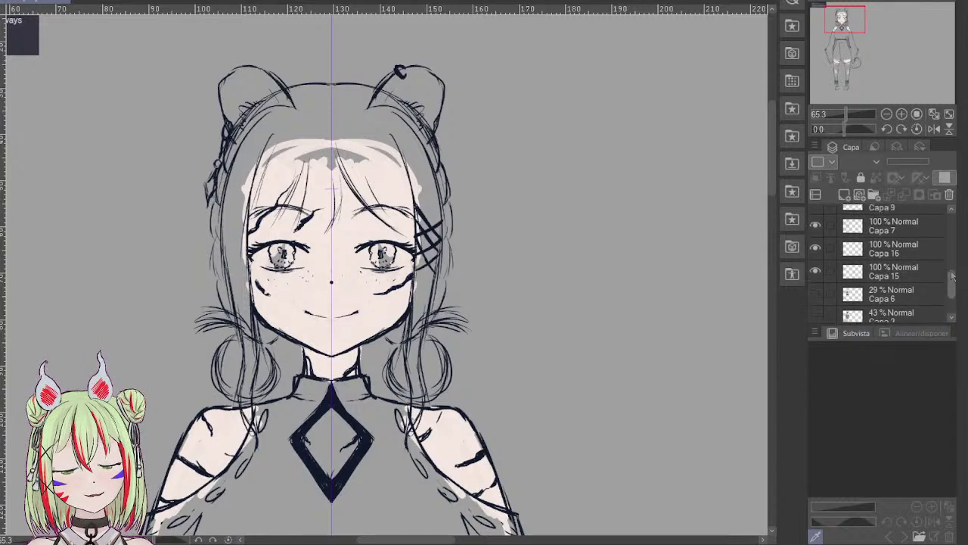
pyautogui.click(895, 291)
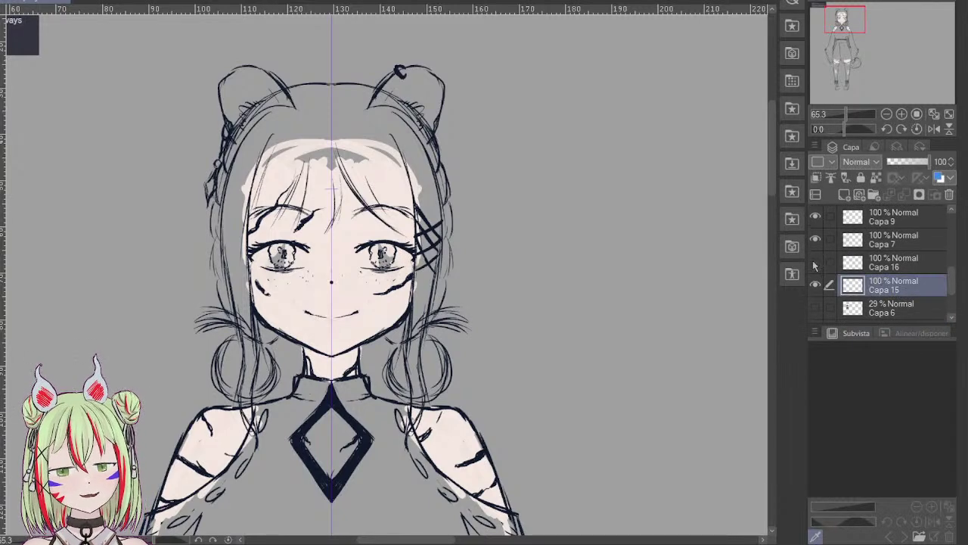
pyautogui.click(862, 266)
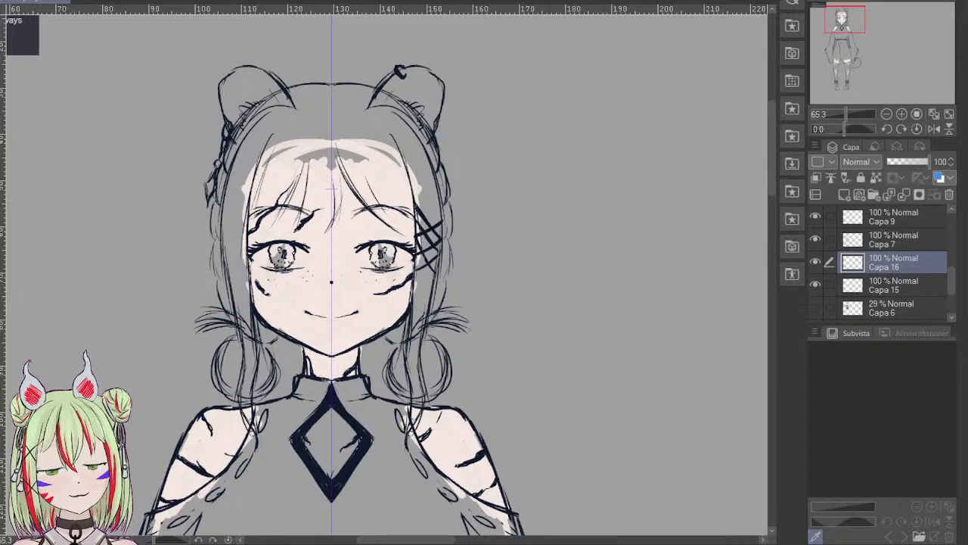
pyautogui.moveTo(288, 255)
pyautogui.mouseDown()
pyautogui.moveTo(276, 252)
pyautogui.moveTo(278, 263)
pyautogui.mouseUp()
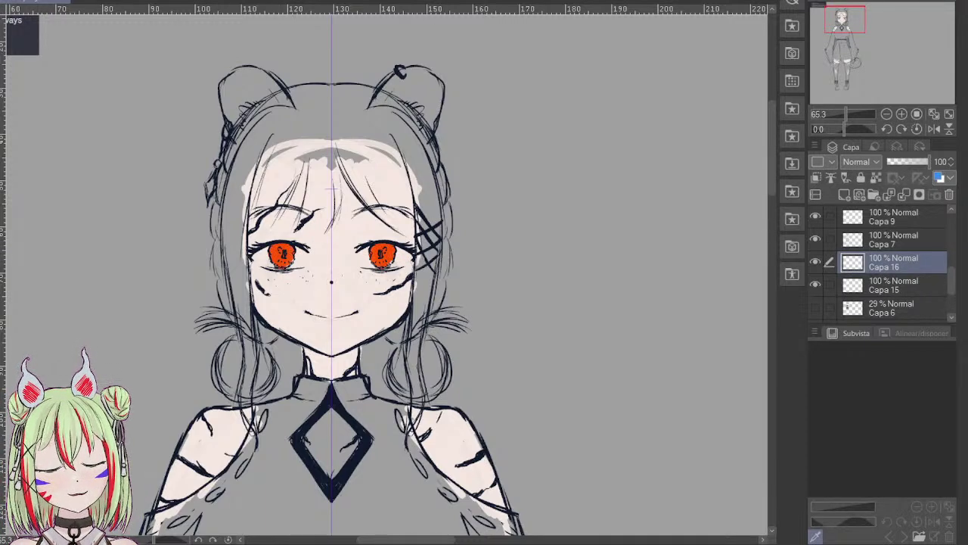
pyautogui.moveTo(280, 251); pyautogui.dragTo(273, 258)
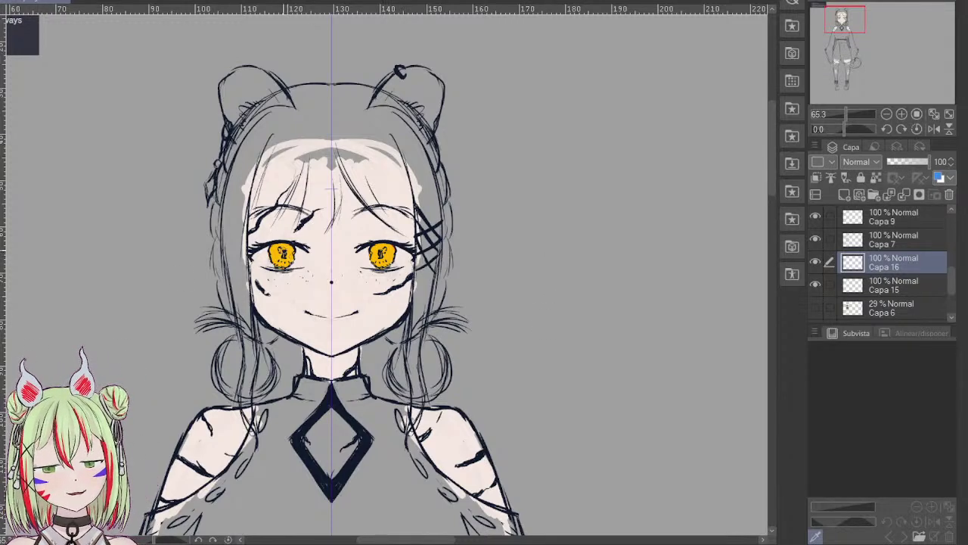
pyautogui.moveTo(279, 250)
pyautogui.mouseDown()
pyautogui.moveTo(287, 259)
pyautogui.moveTo(276, 255)
pyautogui.mouseUp()
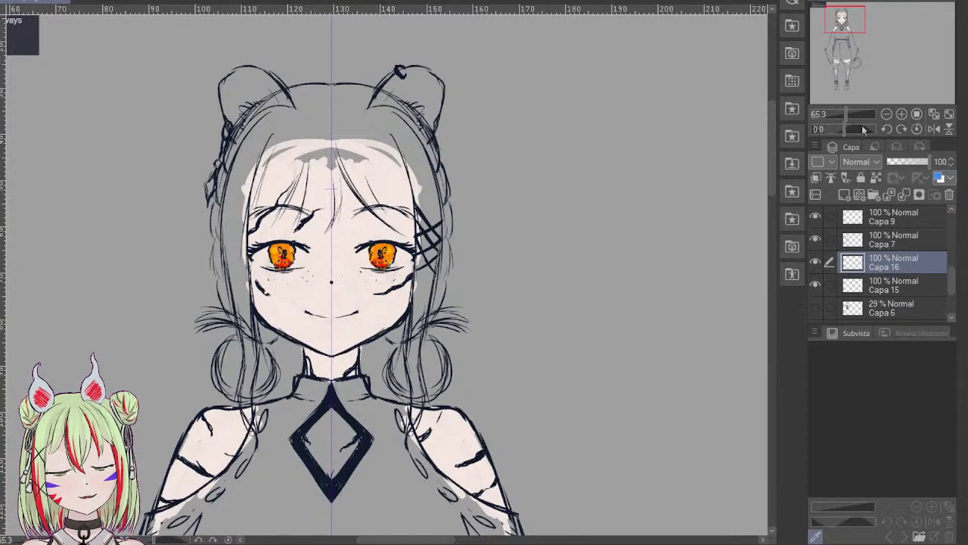
# Add a new layer above Capa 16 and paint the first pale yellow hair strokes beside both temples
pyautogui.moveTo(851, 23); pyautogui.dragTo(847, 16)
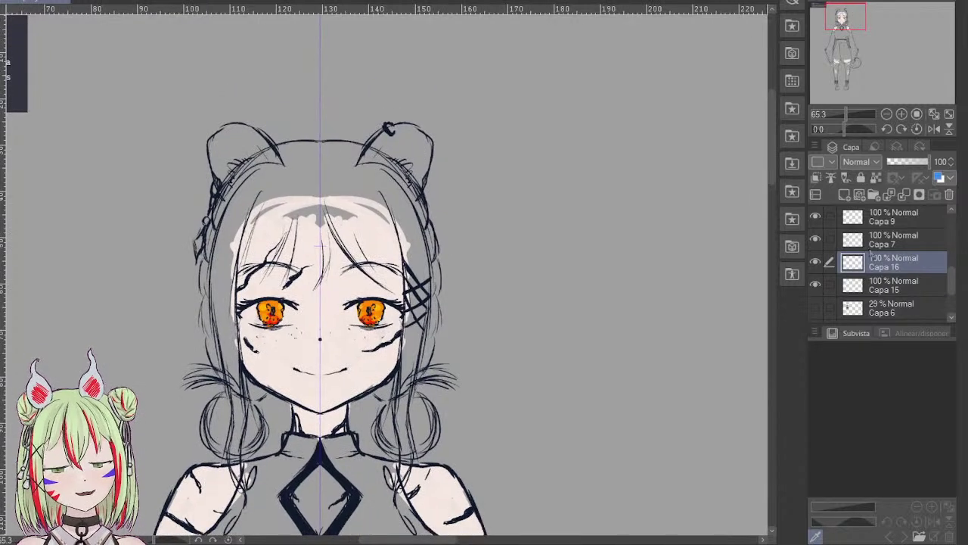
pyautogui.click(845, 194)
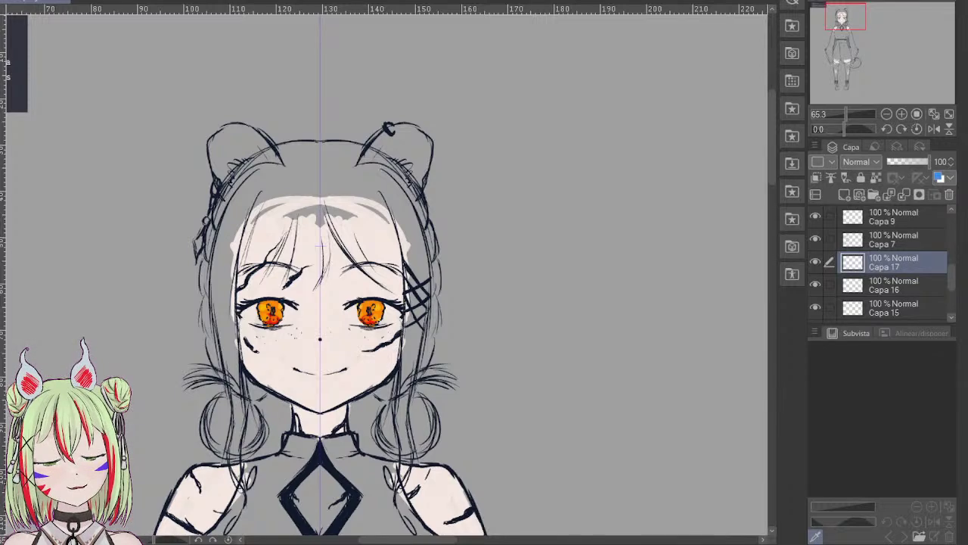
pyautogui.moveTo(256, 209)
pyautogui.mouseDown()
pyautogui.moveTo(226, 296)
pyautogui.moveTo(236, 223)
pyautogui.moveTo(229, 273)
pyautogui.mouseUp()
pyautogui.click(830, 284)
pyautogui.click(816, 286)
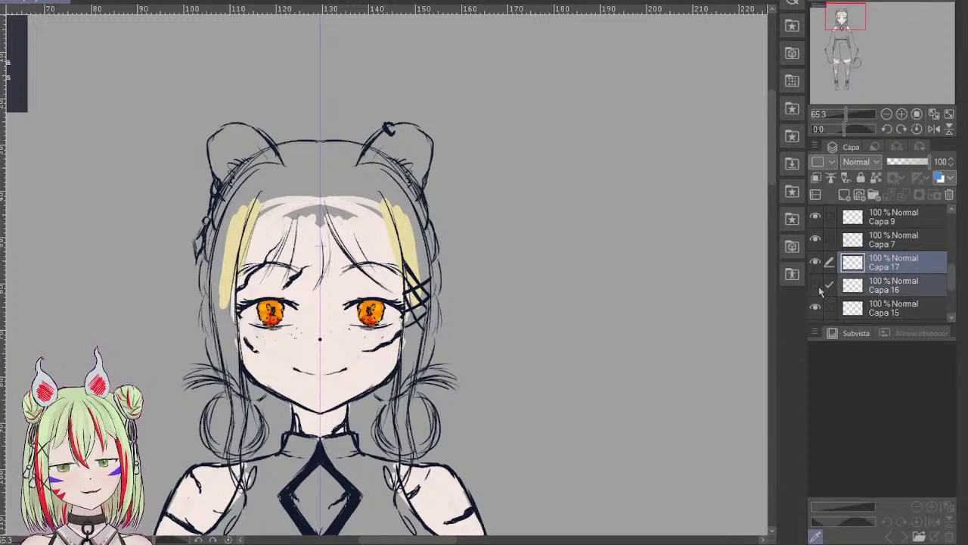
pyautogui.click(816, 286)
pyautogui.click(886, 262)
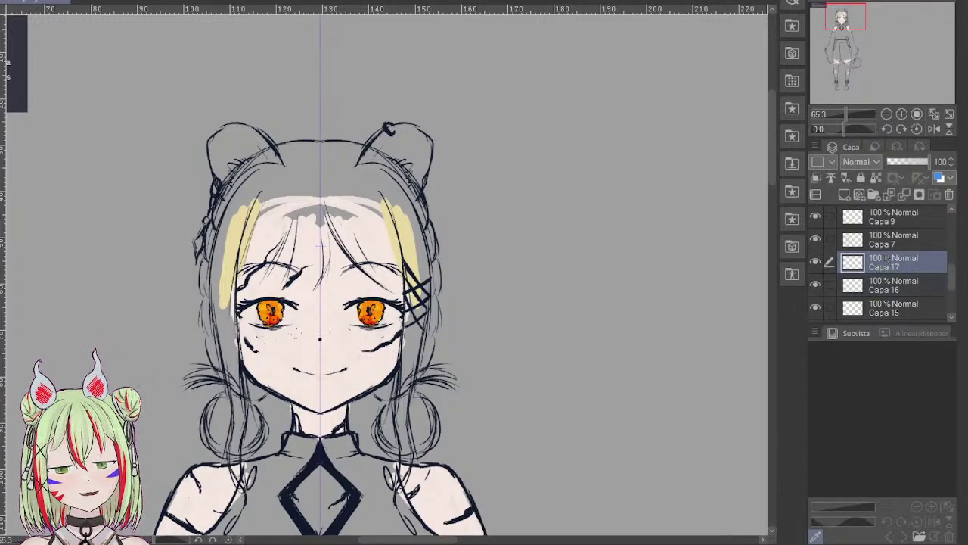
# Fill the side hair and the long front locks with pale yellow on Capa 17, leaving the crown unpainted
pyautogui.moveTo(264, 200)
pyautogui.mouseDown()
pyautogui.moveTo(278, 199)
pyautogui.moveTo(246, 266)
pyautogui.moveTo(282, 224)
pyautogui.moveTo(237, 263)
pyautogui.mouseUp()
pyautogui.moveTo(281, 183)
pyautogui.mouseDown()
pyautogui.moveTo(249, 198)
pyautogui.moveTo(257, 170)
pyautogui.moveTo(231, 189)
pyautogui.moveTo(215, 246)
pyautogui.moveTo(220, 211)
pyautogui.moveTo(208, 235)
pyautogui.moveTo(223, 191)
pyautogui.moveTo(205, 292)
pyautogui.moveTo(213, 361)
pyautogui.moveTo(228, 219)
pyautogui.moveTo(239, 430)
pyautogui.mouseUp()
pyautogui.moveTo(231, 388); pyautogui.dragTo(233, 416)
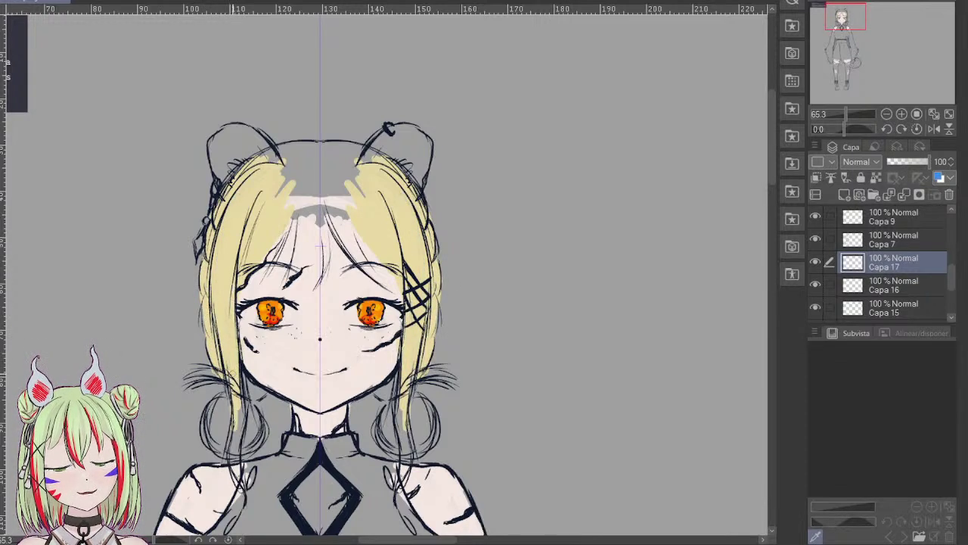
# Paint the tied hair tufts and both round low buns with the same pale yellow
pyautogui.moveTo(236, 373); pyautogui.dragTo(225, 378)
pyautogui.moveTo(230, 375); pyautogui.dragTo(188, 378)
pyautogui.moveTo(219, 375)
pyautogui.mouseDown()
pyautogui.moveTo(193, 380)
pyautogui.moveTo(233, 396)
pyautogui.moveTo(221, 432)
pyautogui.mouseUp()
pyautogui.moveTo(219, 397)
pyautogui.mouseDown()
pyautogui.moveTo(210, 428)
pyautogui.moveTo(209, 416)
pyautogui.mouseUp()
pyautogui.moveTo(229, 428)
pyautogui.mouseDown()
pyautogui.moveTo(218, 450)
pyautogui.moveTo(233, 417)
pyautogui.mouseUp()
pyautogui.moveTo(233, 418)
pyautogui.mouseDown()
pyautogui.moveTo(239, 451)
pyautogui.moveTo(244, 409)
pyautogui.mouseUp()
pyautogui.moveTo(243, 409)
pyautogui.mouseDown()
pyautogui.moveTo(251, 446)
pyautogui.moveTo(258, 424)
pyautogui.mouseUp()
pyautogui.moveTo(258, 424)
pyautogui.mouseDown()
pyautogui.moveTo(248, 407)
pyautogui.moveTo(233, 439)
pyautogui.moveTo(245, 383)
pyautogui.mouseUp()
pyautogui.moveTo(237, 375)
pyautogui.mouseDown()
pyautogui.moveTo(251, 399)
pyautogui.moveTo(262, 395)
pyautogui.mouseUp()
pyautogui.moveTo(261, 392)
pyautogui.mouseDown()
pyautogui.moveTo(253, 409)
pyautogui.moveTo(261, 436)
pyautogui.mouseUp()
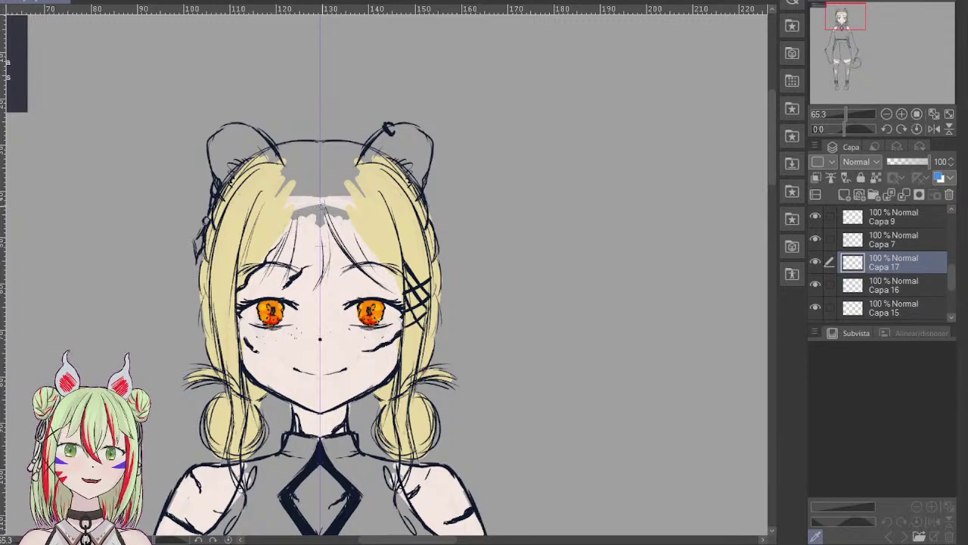
# Fill the crown down to the hairline with pale yellow and add a new layer above Capa 17
pyautogui.moveTo(320, 180)
pyautogui.mouseDown()
pyautogui.moveTo(297, 149)
pyautogui.moveTo(326, 148)
pyautogui.moveTo(351, 177)
pyautogui.moveTo(297, 214)
pyautogui.mouseUp()
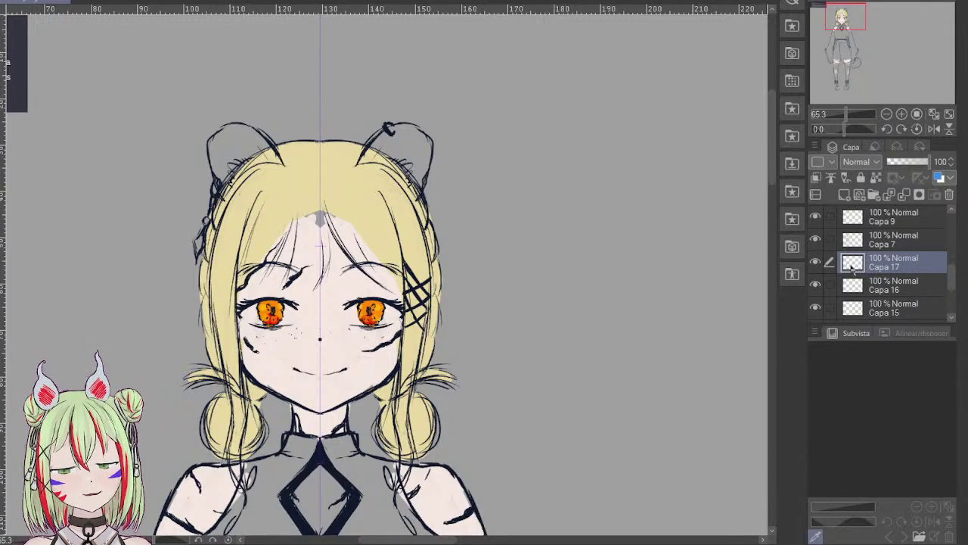
pyautogui.click(845, 195)
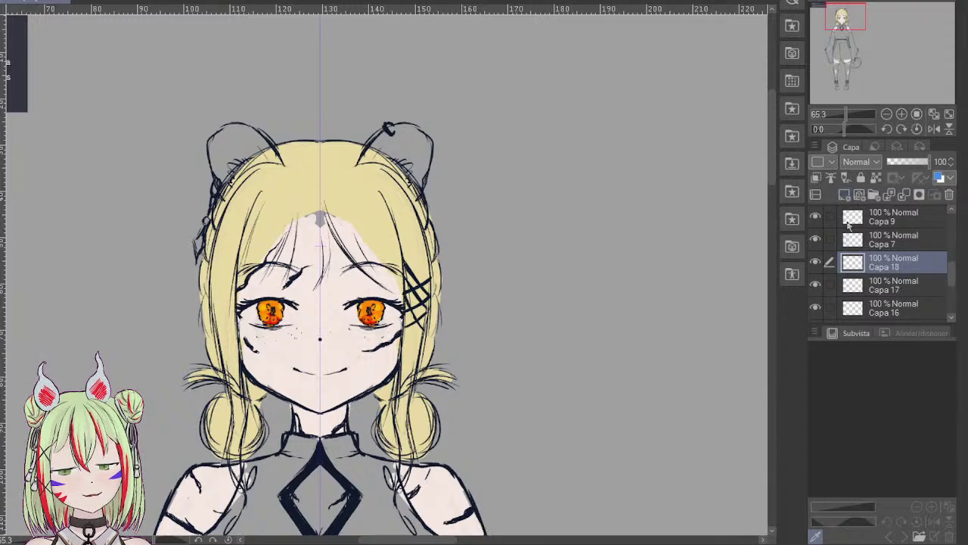
# Delete the empty layer Capa 18, and move the symmetry ruler layer Capa 3 below Capa 15 and hide it
pyautogui.click(948, 195)
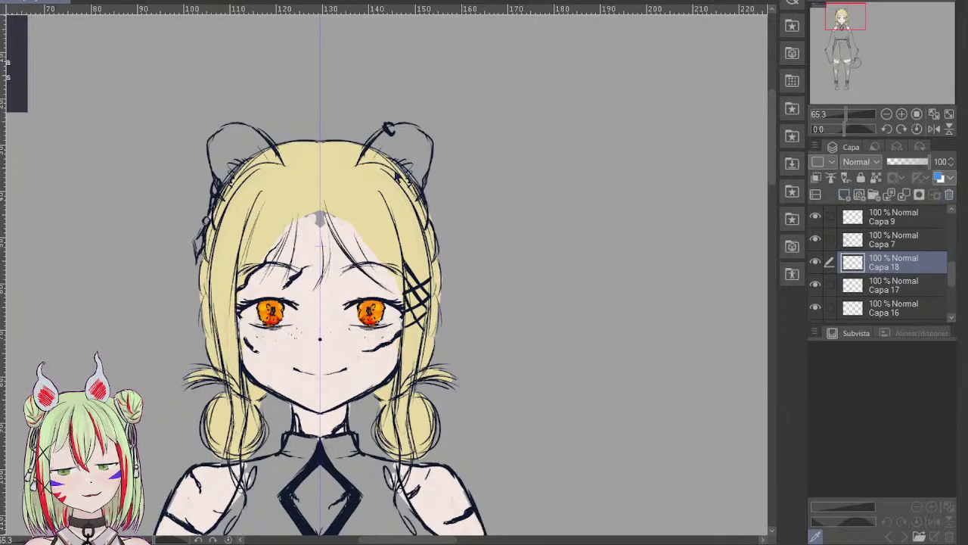
pyautogui.moveTo(953, 271); pyautogui.dragTo(953, 227)
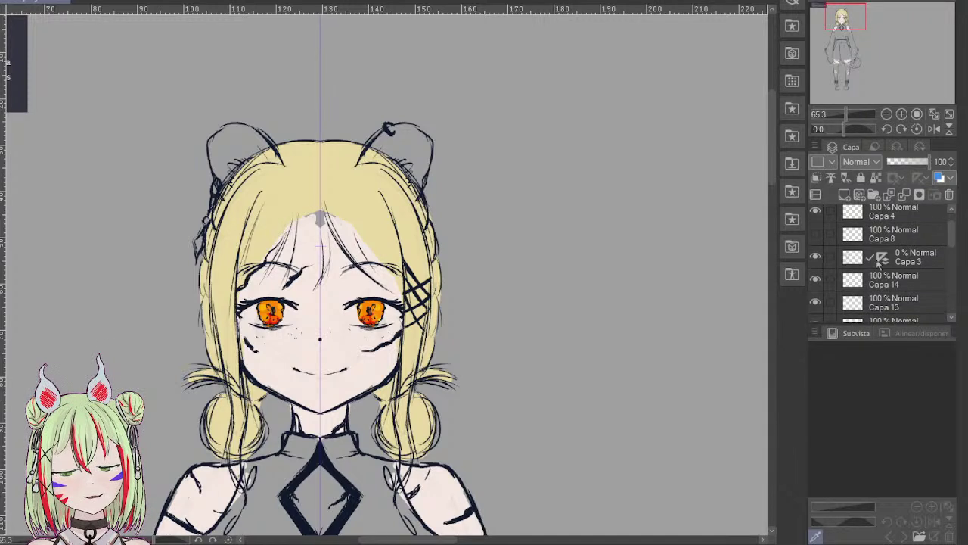
pyautogui.moveTo(912, 259)
pyautogui.mouseDown()
pyautogui.moveTo(912, 321)
pyautogui.moveTo(908, 246)
pyautogui.mouseUp()
pyautogui.click(817, 224)
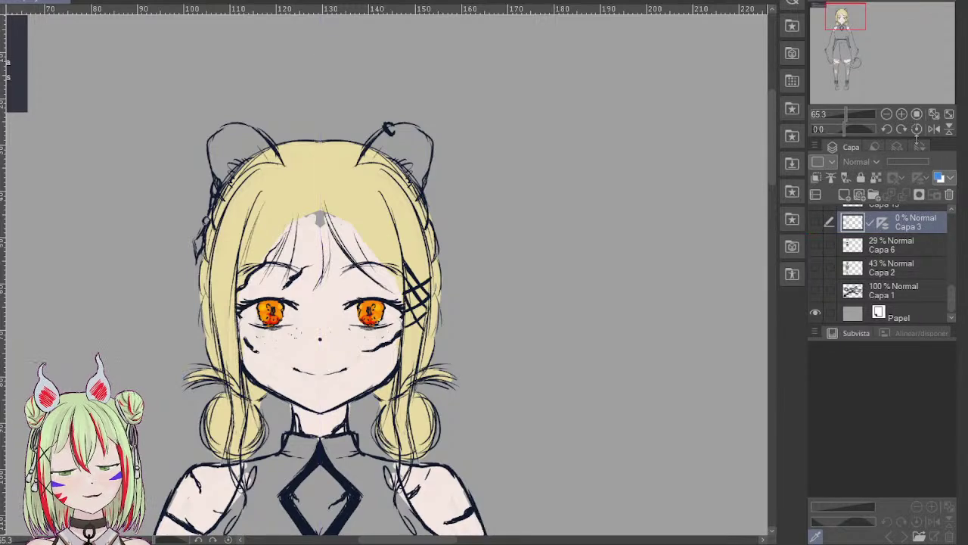
pyautogui.moveTo(947, 296); pyautogui.dragTo(951, 289)
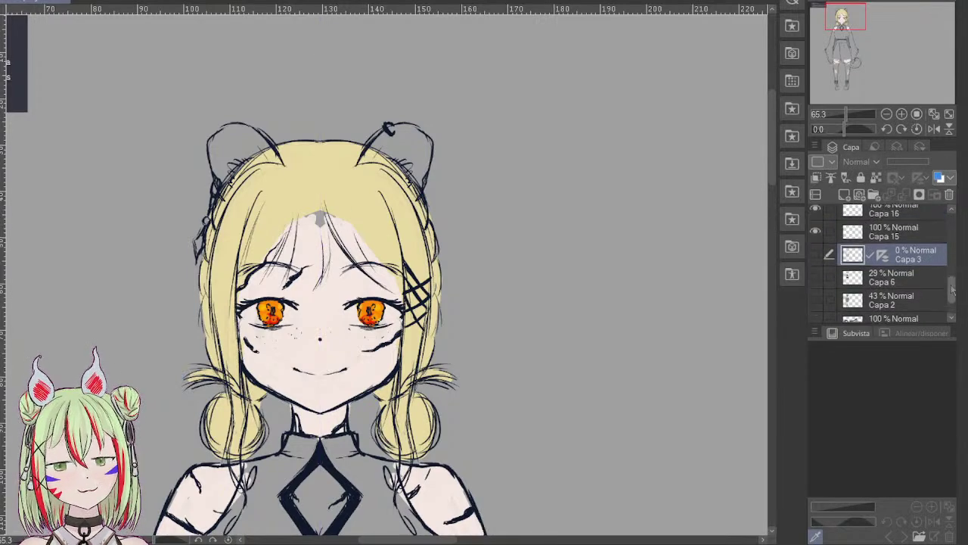
# Select Capa 17 and fill the fringe over the forehead with pale yellow
pyautogui.scroll(3, 938, 276)
pyautogui.click(910, 257)
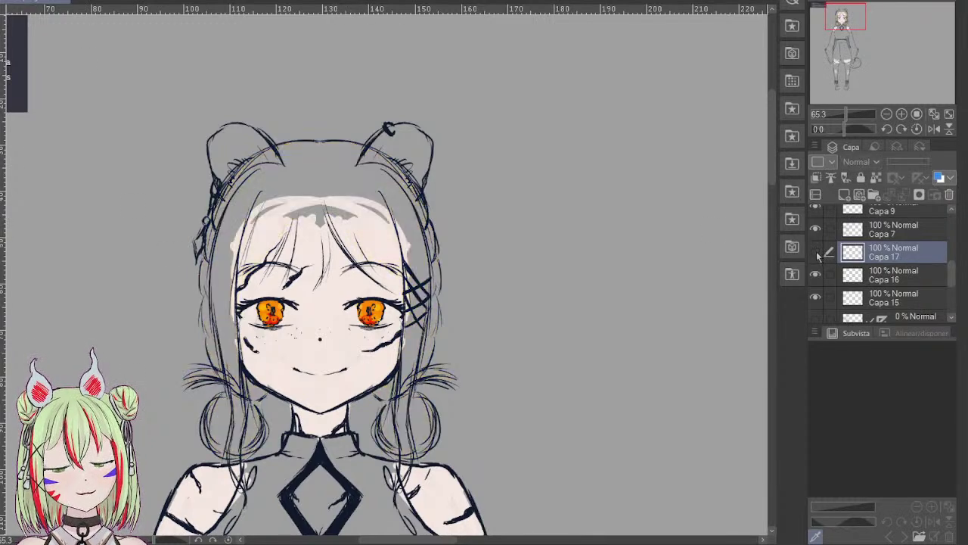
pyautogui.click(815, 252)
pyautogui.click(817, 253)
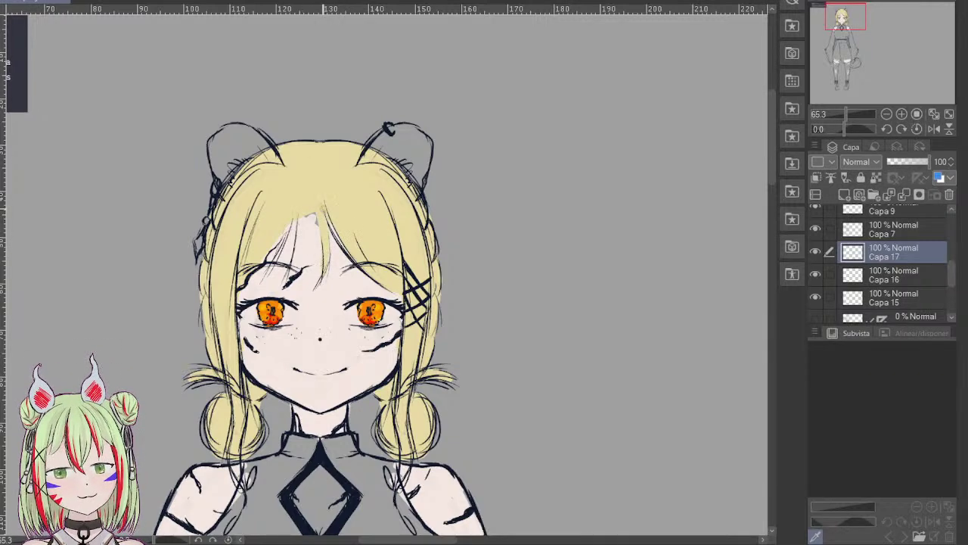
pyautogui.moveTo(317, 213)
pyautogui.mouseDown()
pyautogui.moveTo(316, 270)
pyautogui.moveTo(319, 226)
pyautogui.moveTo(311, 245)
pyautogui.moveTo(298, 225)
pyautogui.moveTo(270, 285)
pyautogui.moveTo(260, 280)
pyautogui.moveTo(303, 207)
pyautogui.moveTo(283, 273)
pyautogui.moveTo(263, 288)
pyautogui.moveTo(308, 256)
pyautogui.moveTo(300, 287)
pyautogui.moveTo(317, 247)
pyautogui.mouseUp()
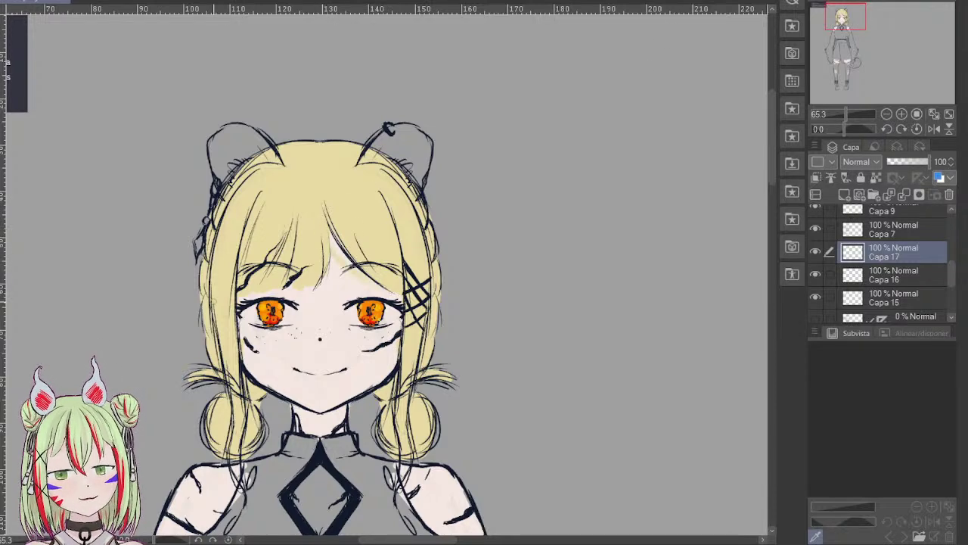
# Extend the pale yellow slightly past the outlines of the side braids and both low buns
pyautogui.moveTo(200, 260)
pyautogui.mouseDown()
pyautogui.moveTo(200, 332)
pyautogui.moveTo(211, 364)
pyautogui.mouseUp()
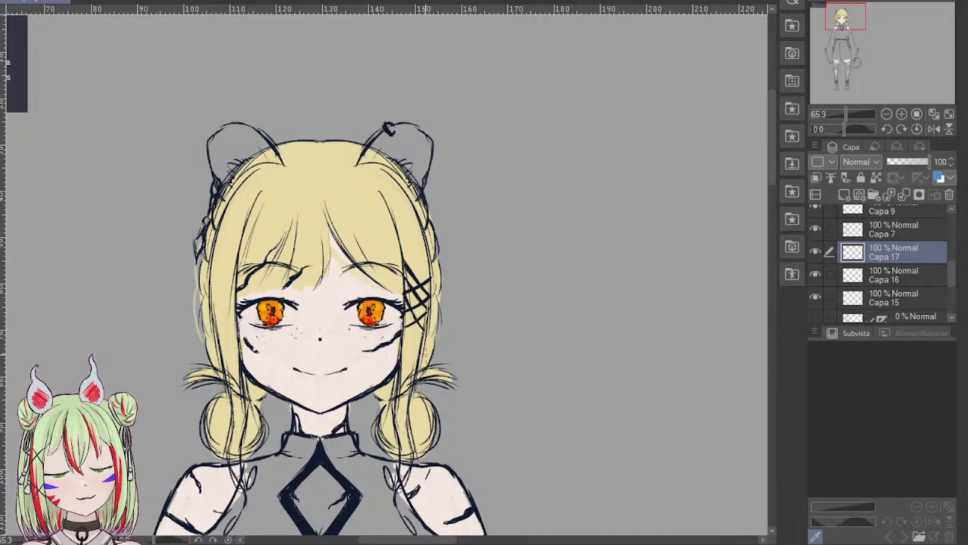
pyautogui.moveTo(441, 302); pyautogui.dragTo(432, 363)
pyautogui.moveTo(441, 415); pyautogui.dragTo(434, 444)
pyautogui.moveTo(206, 400); pyautogui.dragTo(203, 439)
pyautogui.moveTo(269, 440)
pyautogui.mouseDown()
pyautogui.moveTo(269, 406)
pyautogui.moveTo(254, 412)
pyautogui.mouseUp()
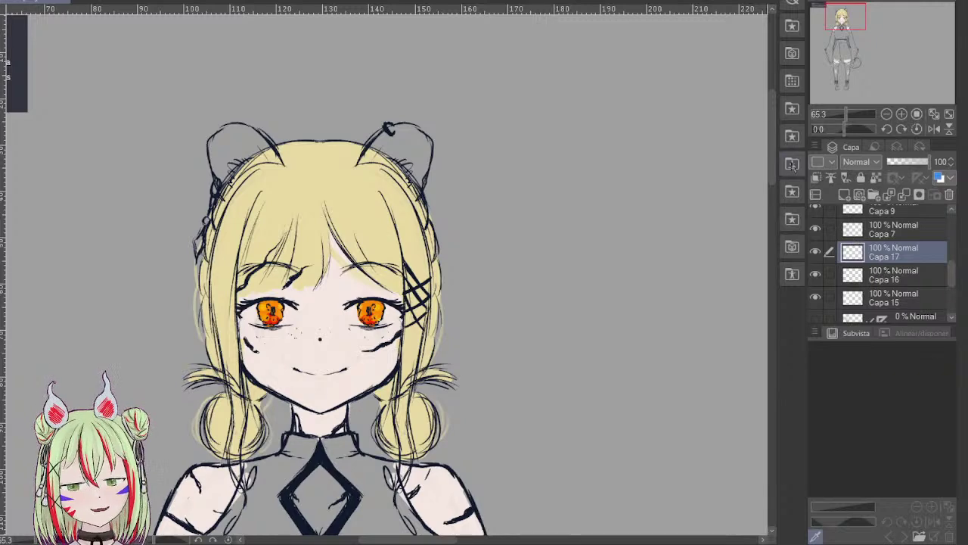
# Try the transparent-pixel lock on Capa 17 and paint an orange streak down the long front lock on the viewer's left
pyautogui.click(875, 177)
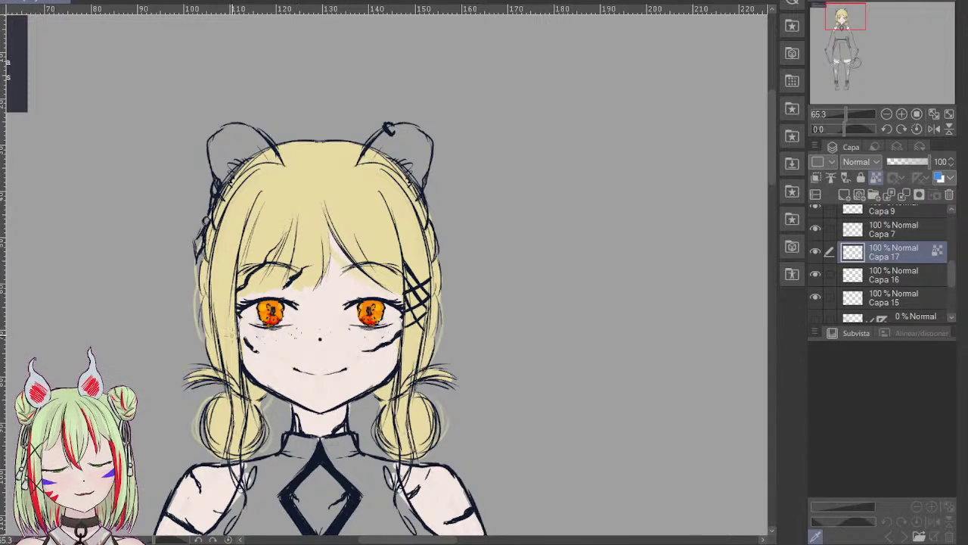
pyautogui.moveTo(231, 326); pyautogui.dragTo(236, 445)
pyautogui.moveTo(237, 401); pyautogui.dragTo(236, 458)
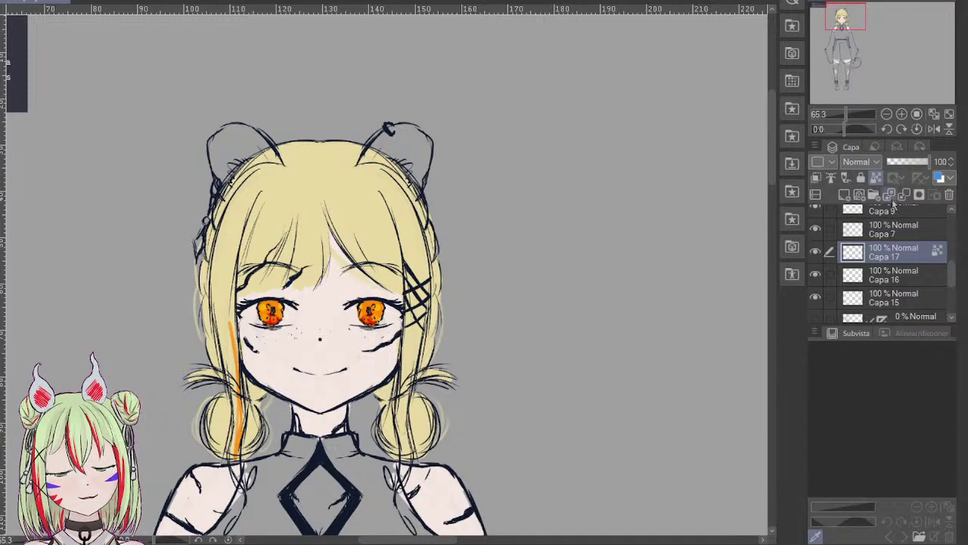
pyautogui.moveTo(227, 301); pyautogui.dragTo(243, 490)
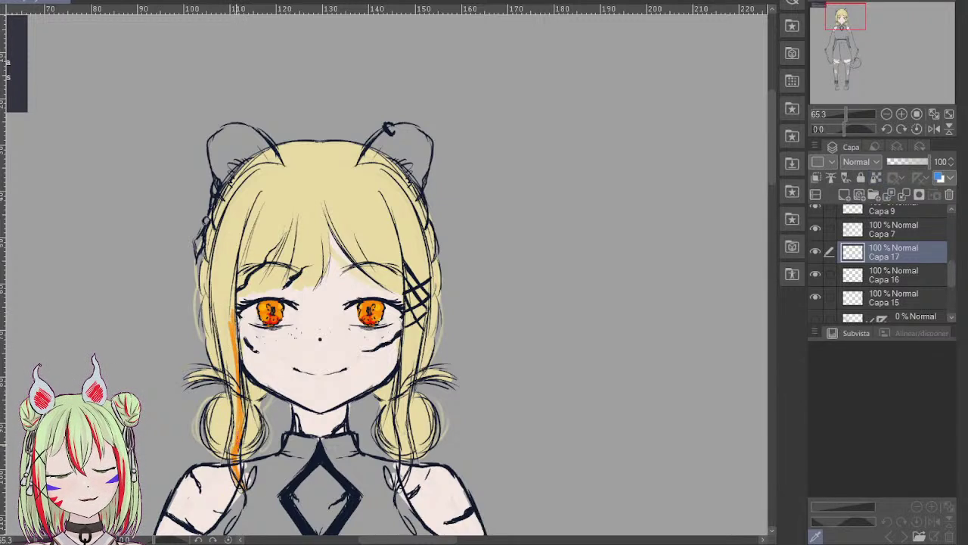
pyautogui.moveTo(239, 246); pyautogui.dragTo(228, 307)
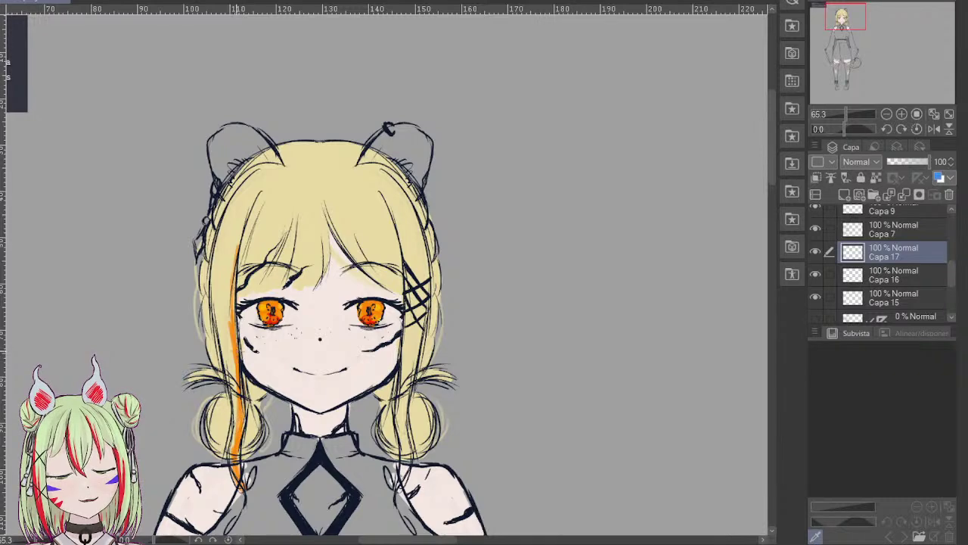
# Paint orange streaks sweeping from the parting through the fringe on the viewer's right
pyautogui.moveTo(328, 211); pyautogui.dragTo(370, 272)
pyautogui.moveTo(342, 235); pyautogui.dragTo(406, 292)
pyautogui.moveTo(326, 199)
pyautogui.mouseDown()
pyautogui.moveTo(362, 266)
pyautogui.moveTo(405, 298)
pyautogui.mouseUp()
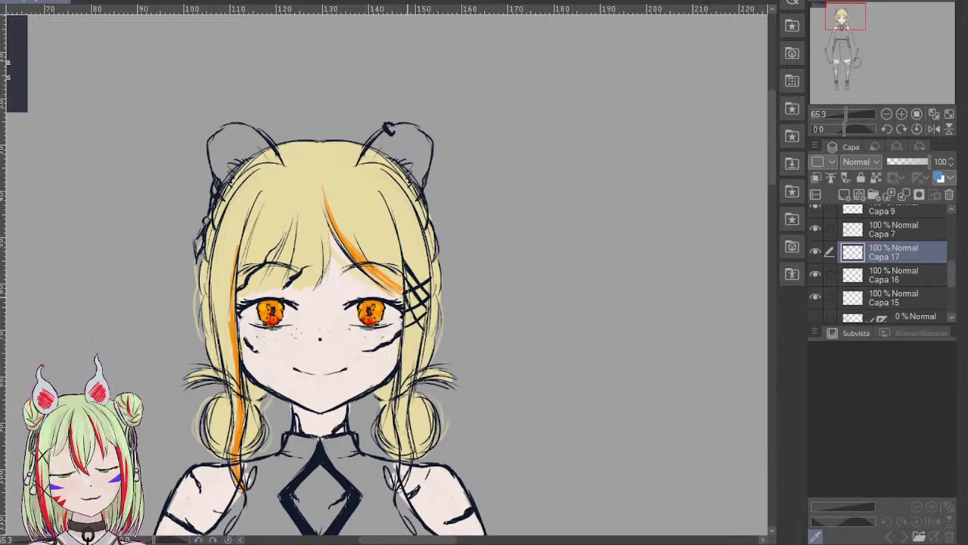
pyautogui.moveTo(378, 236); pyautogui.dragTo(402, 293)
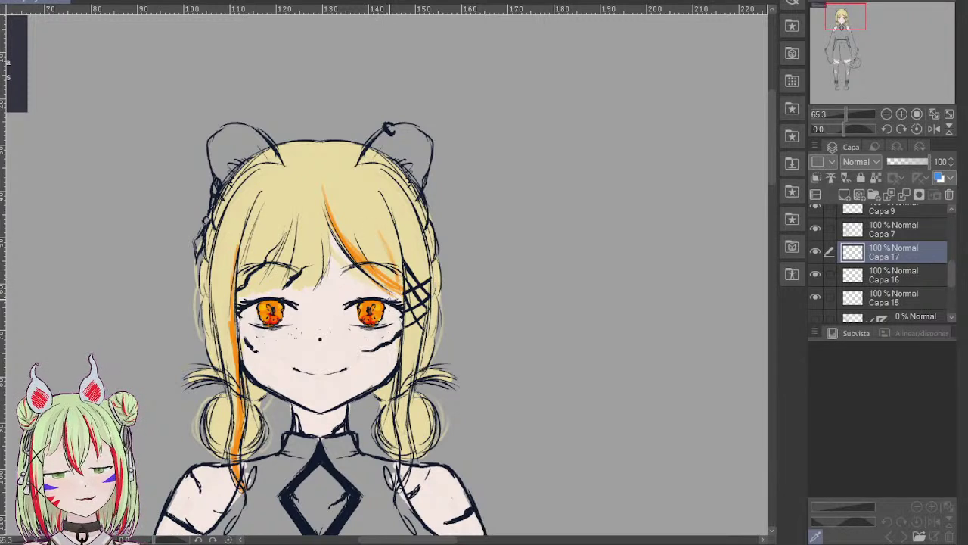
# Add orange streaks to the front lock on the viewer's right, the opposite braid and the crown
pyautogui.moveTo(409, 343); pyautogui.dragTo(400, 423)
pyautogui.moveTo(411, 312); pyautogui.dragTo(403, 478)
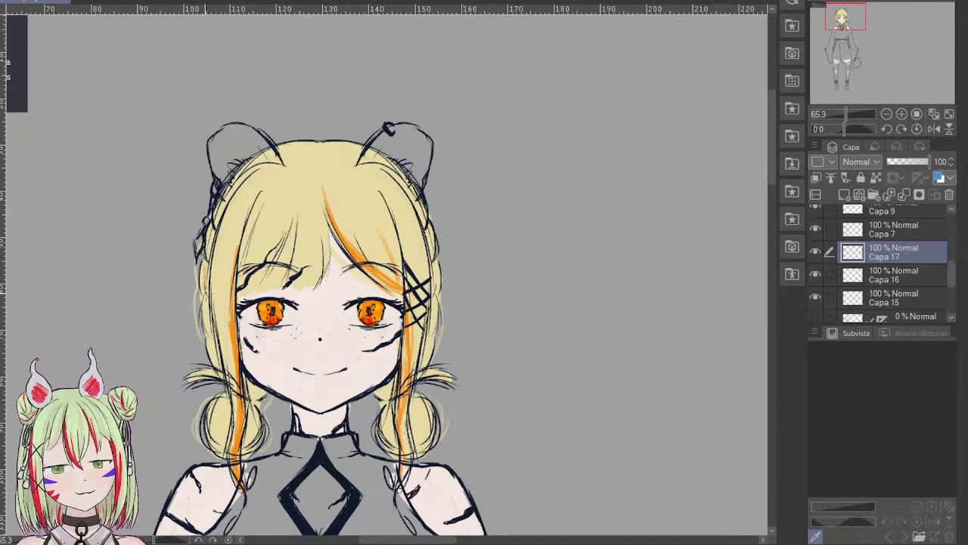
pyautogui.moveTo(206, 308); pyautogui.dragTo(219, 372)
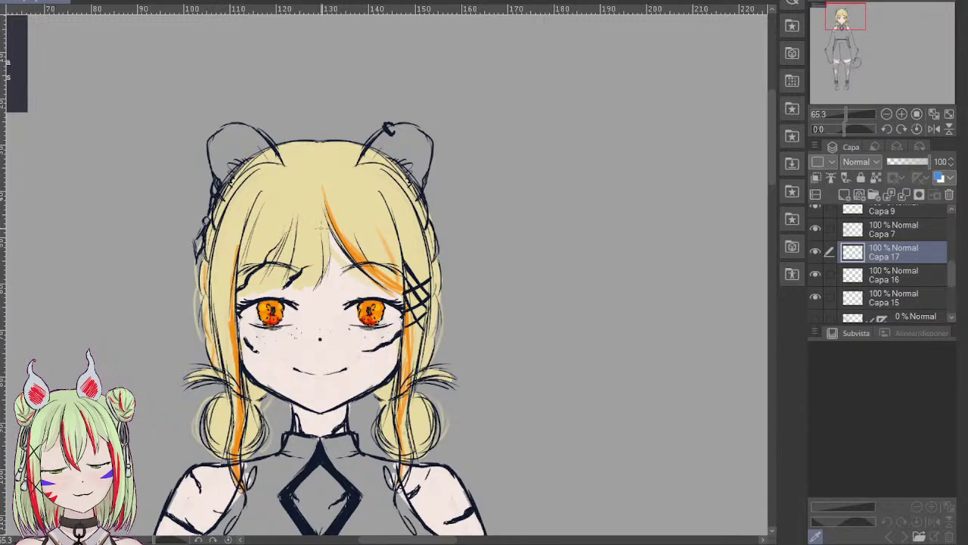
pyautogui.moveTo(286, 152)
pyautogui.mouseDown()
pyautogui.moveTo(263, 156)
pyautogui.moveTo(336, 155)
pyautogui.mouseUp()
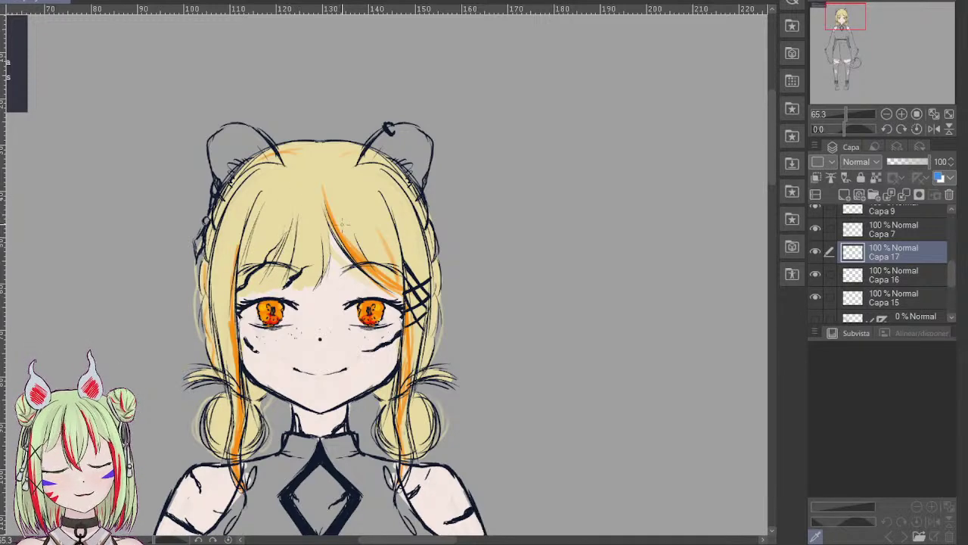
# Paint black streaks through the fringe and down the side hair on the viewer's right
pyautogui.moveTo(342, 223); pyautogui.dragTo(395, 287)
pyautogui.moveTo(312, 237)
pyautogui.mouseDown()
pyautogui.moveTo(307, 280)
pyautogui.moveTo(310, 212)
pyautogui.moveTo(305, 280)
pyautogui.moveTo(296, 294)
pyautogui.moveTo(290, 287)
pyautogui.mouseUp()
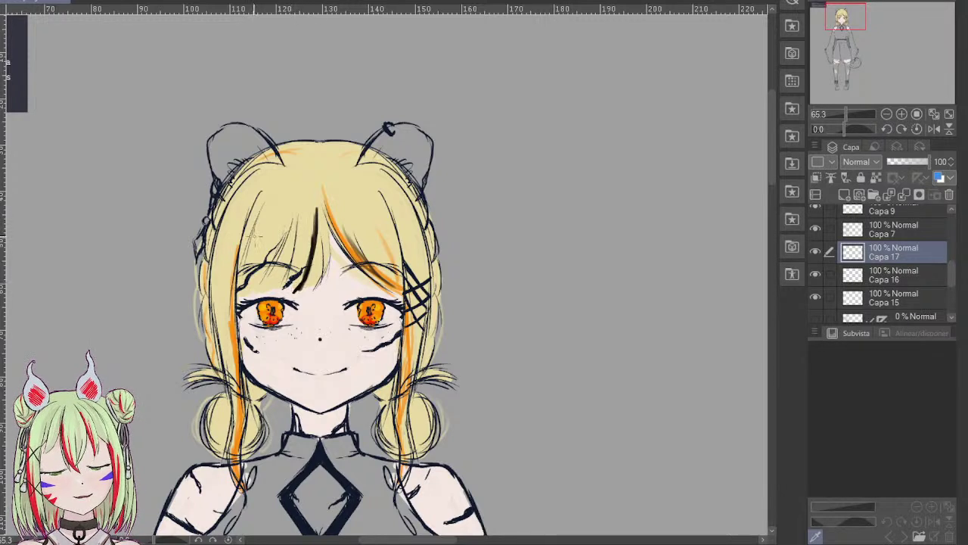
pyautogui.moveTo(255, 234)
pyautogui.mouseDown()
pyautogui.moveTo(259, 224)
pyautogui.moveTo(246, 300)
pyautogui.mouseUp()
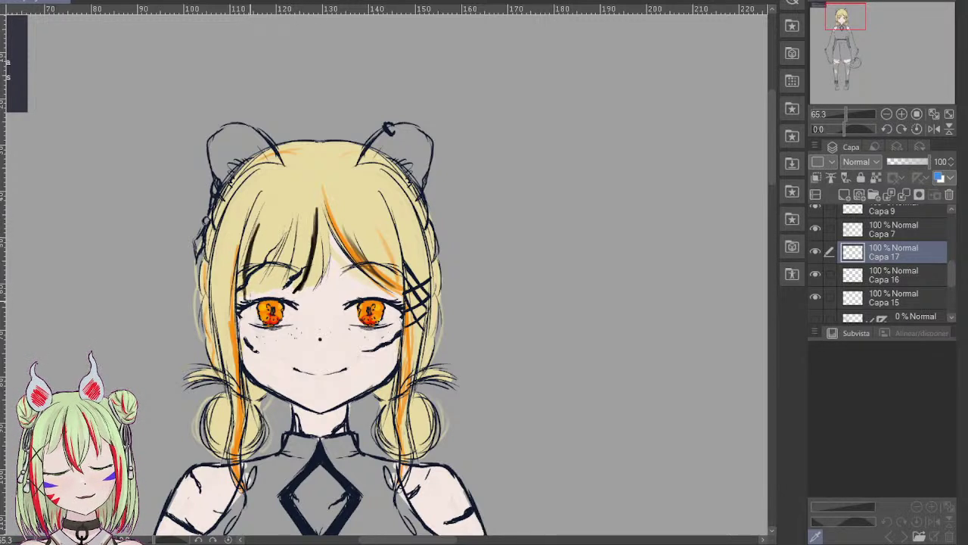
pyautogui.moveTo(429, 229)
pyautogui.mouseDown()
pyautogui.moveTo(432, 298)
pyautogui.moveTo(417, 371)
pyautogui.mouseUp()
pyautogui.moveTo(387, 179)
pyautogui.mouseDown()
pyautogui.moveTo(424, 265)
pyautogui.moveTo(384, 174)
pyautogui.moveTo(424, 274)
pyautogui.moveTo(417, 305)
pyautogui.mouseUp()
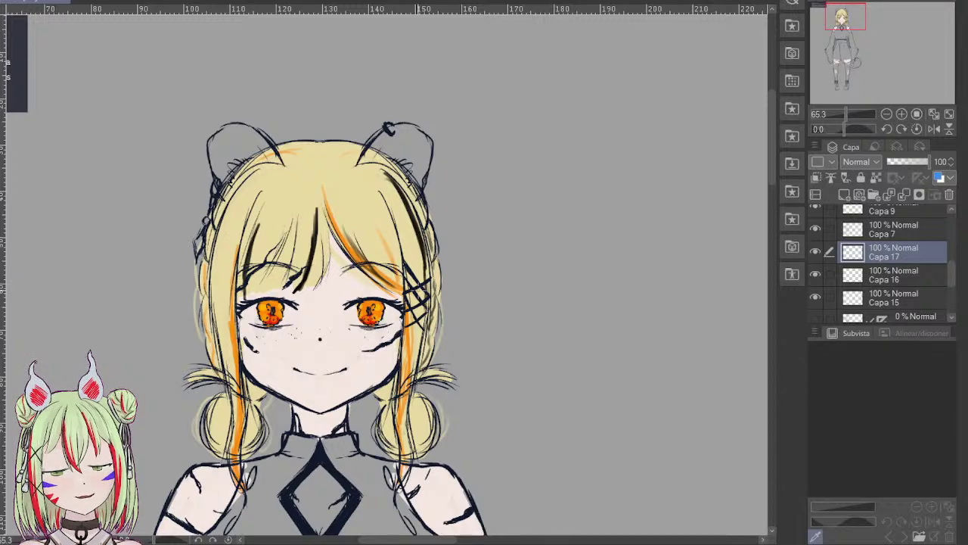
# Paint a black streak alongside the orange one in the long front lock on the viewer's left
pyautogui.moveTo(225, 298); pyautogui.dragTo(234, 431)
pyautogui.moveTo(233, 395)
pyautogui.mouseDown()
pyautogui.moveTo(229, 464)
pyautogui.moveTo(240, 489)
pyautogui.mouseUp()
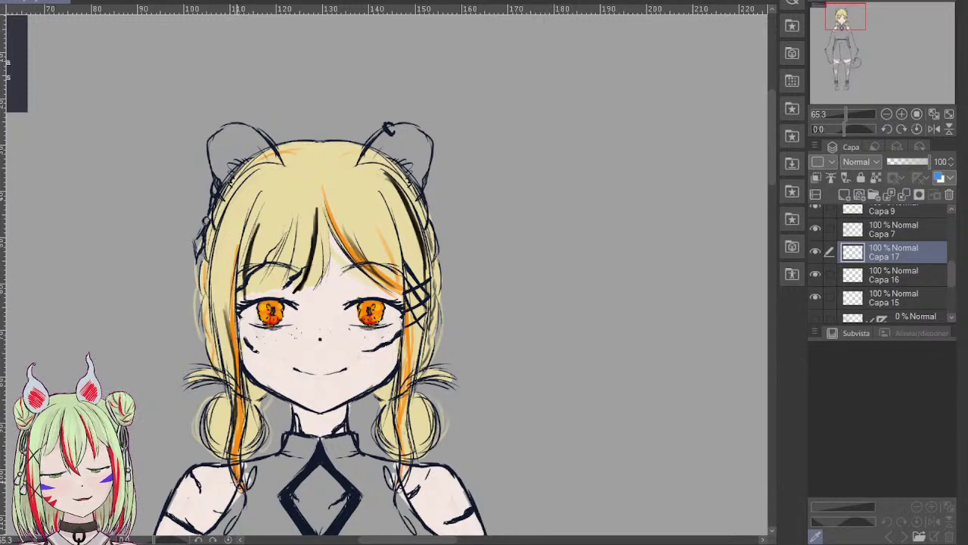
pyautogui.moveTo(233, 421); pyautogui.dragTo(233, 472)
pyautogui.moveTo(236, 395); pyautogui.dragTo(235, 412)
pyautogui.moveTo(232, 340); pyautogui.dragTo(235, 387)
pyautogui.moveTo(224, 295); pyautogui.dragTo(235, 360)
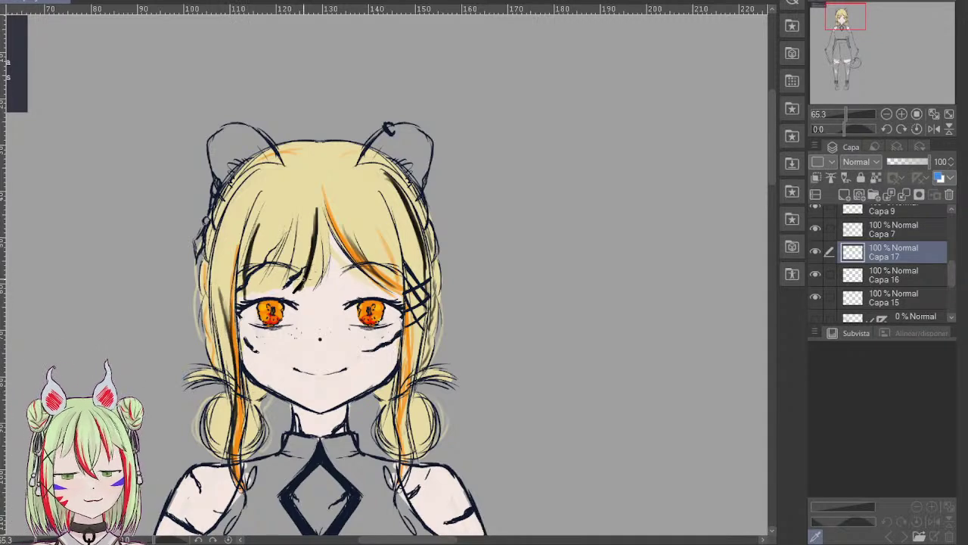
# Add thin, faint dark and orange strands within both halves of the fringe
pyautogui.moveTo(303, 278); pyautogui.dragTo(310, 255)
pyautogui.moveTo(270, 288); pyautogui.dragTo(288, 239)
pyautogui.moveTo(354, 203); pyautogui.dragTo(382, 254)
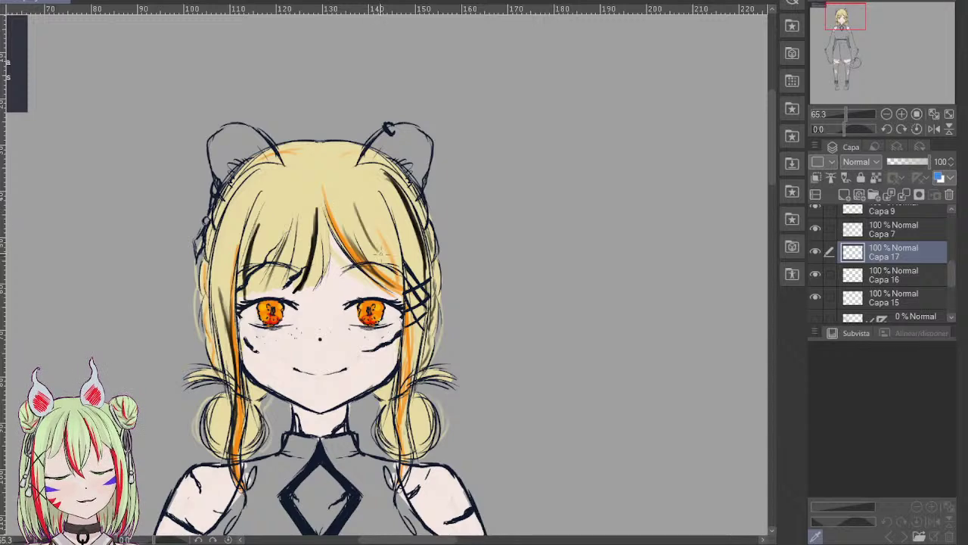
pyautogui.moveTo(374, 203); pyautogui.dragTo(392, 233)
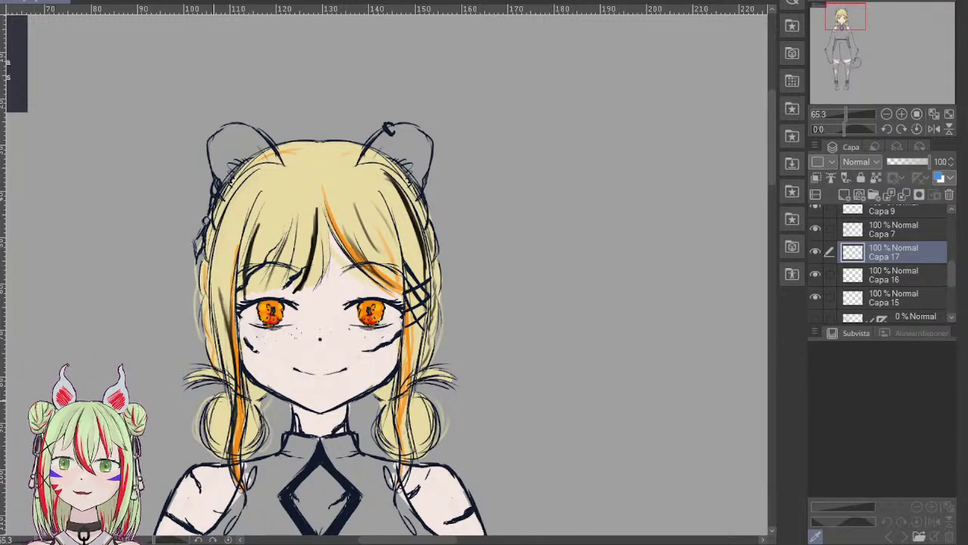
# Paint dark and orange strands inside both low buns
pyautogui.moveTo(223, 409)
pyautogui.mouseDown()
pyautogui.moveTo(211, 431)
pyautogui.moveTo(225, 437)
pyautogui.moveTo(216, 437)
pyautogui.mouseUp()
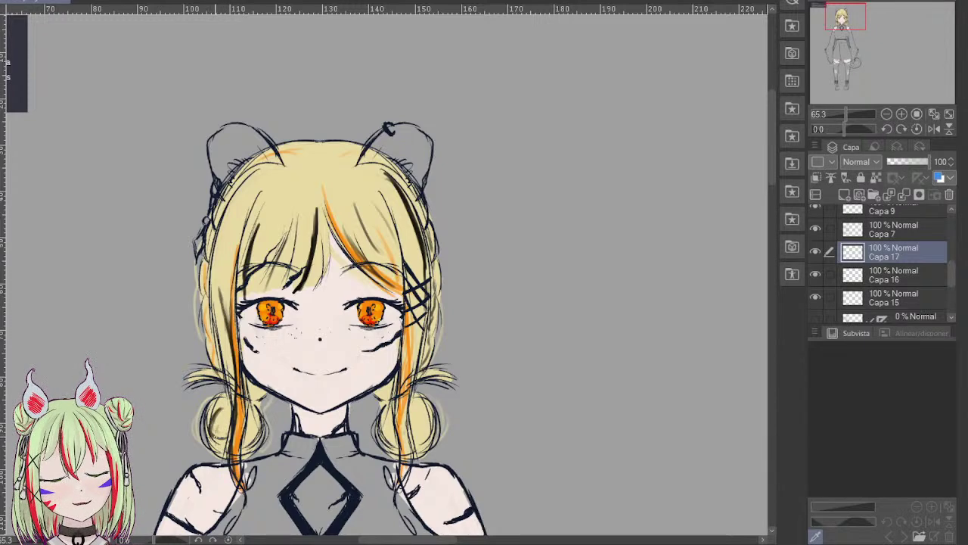
pyautogui.moveTo(422, 407)
pyautogui.mouseDown()
pyautogui.moveTo(417, 432)
pyautogui.moveTo(421, 403)
pyautogui.mouseUp()
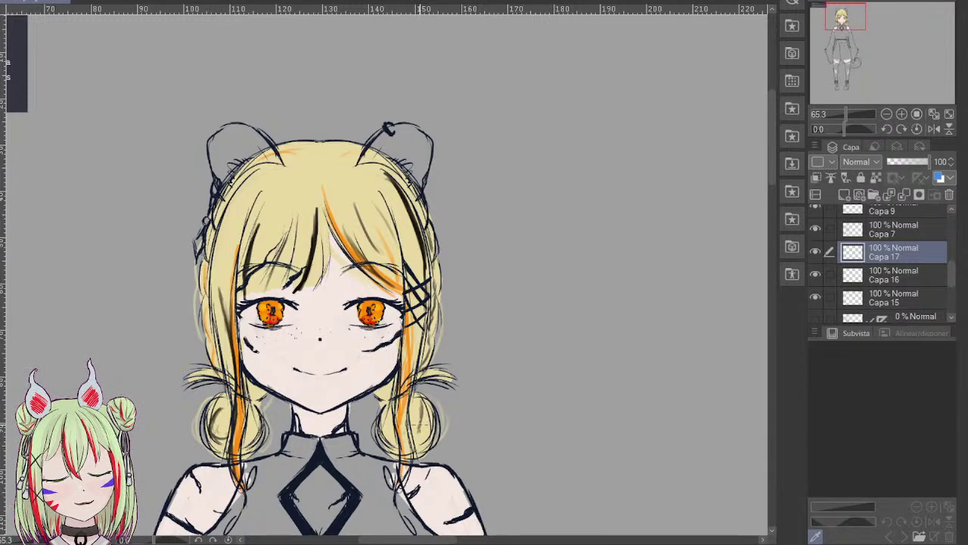
pyautogui.moveTo(270, 305); pyautogui.dragTo(273, 301)
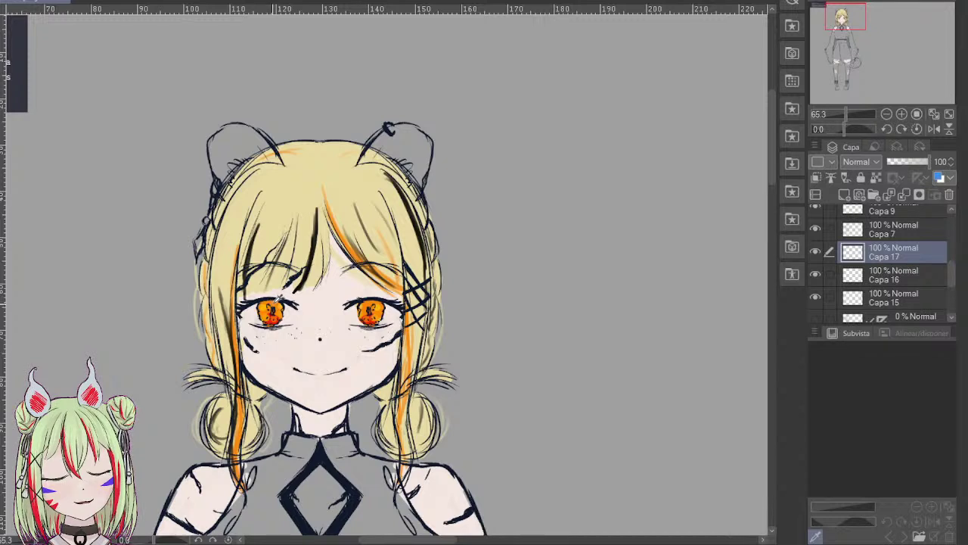
pyautogui.moveTo(220, 419)
pyautogui.mouseDown()
pyautogui.moveTo(225, 440)
pyautogui.moveTo(249, 458)
pyautogui.mouseUp()
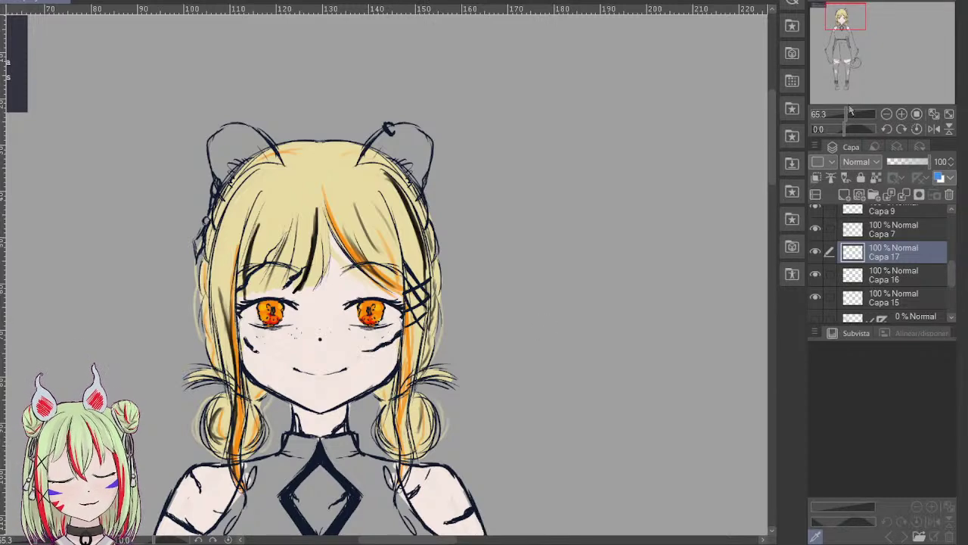
# Try a light blue stroke on the chest of the top beside the diamond shape
pyautogui.moveTo(850, 112)
pyautogui.mouseDown()
pyautogui.moveTo(840, 120)
pyautogui.moveTo(849, 121)
pyautogui.mouseUp()
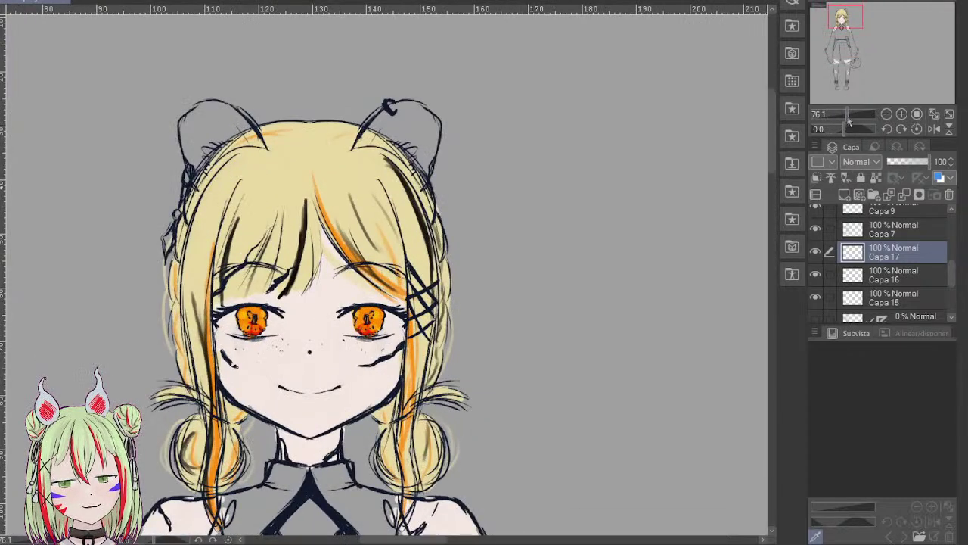
pyautogui.moveTo(851, 21); pyautogui.dragTo(851, 27)
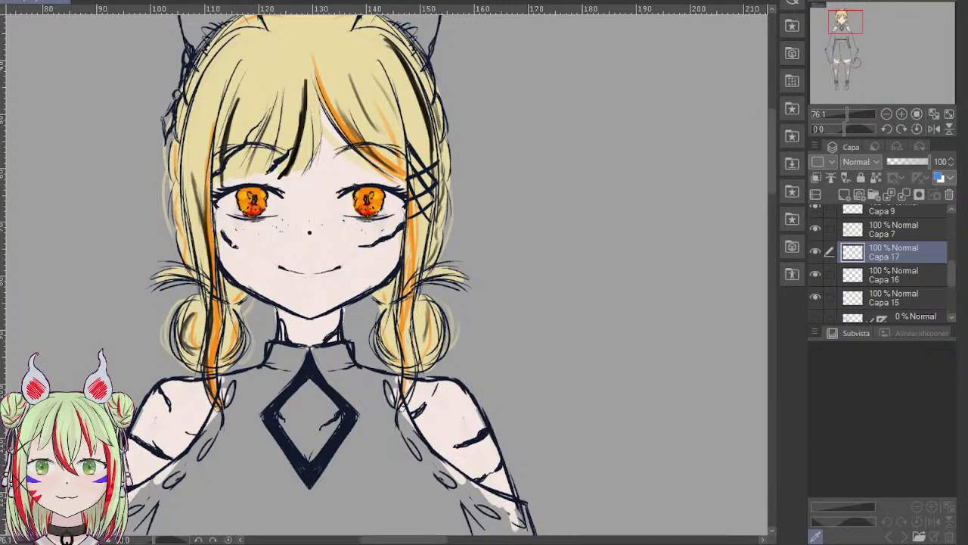
pyautogui.moveTo(251, 395)
pyautogui.mouseDown()
pyautogui.moveTo(240, 425)
pyautogui.moveTo(273, 379)
pyautogui.moveTo(251, 415)
pyautogui.mouseUp()
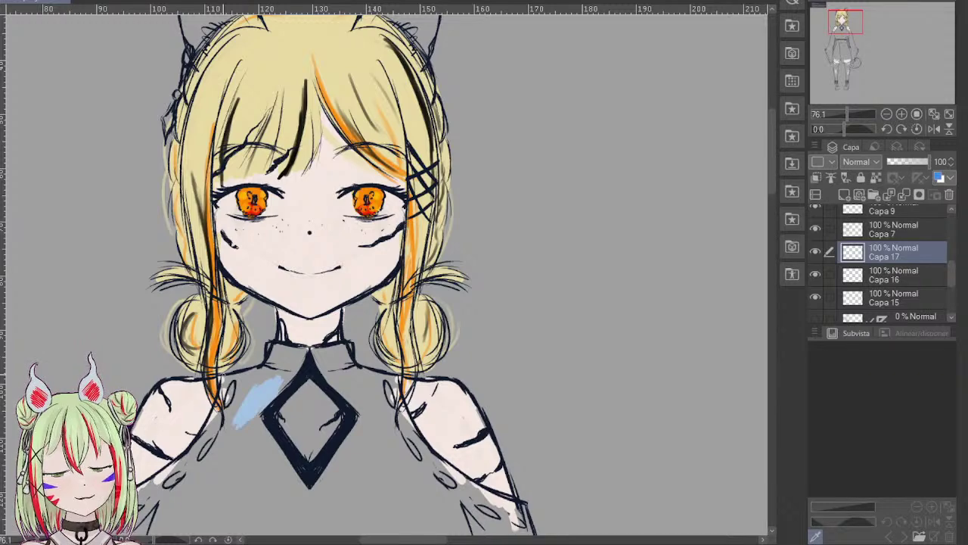
pyautogui.moveTo(848, 114); pyautogui.dragTo(844, 114)
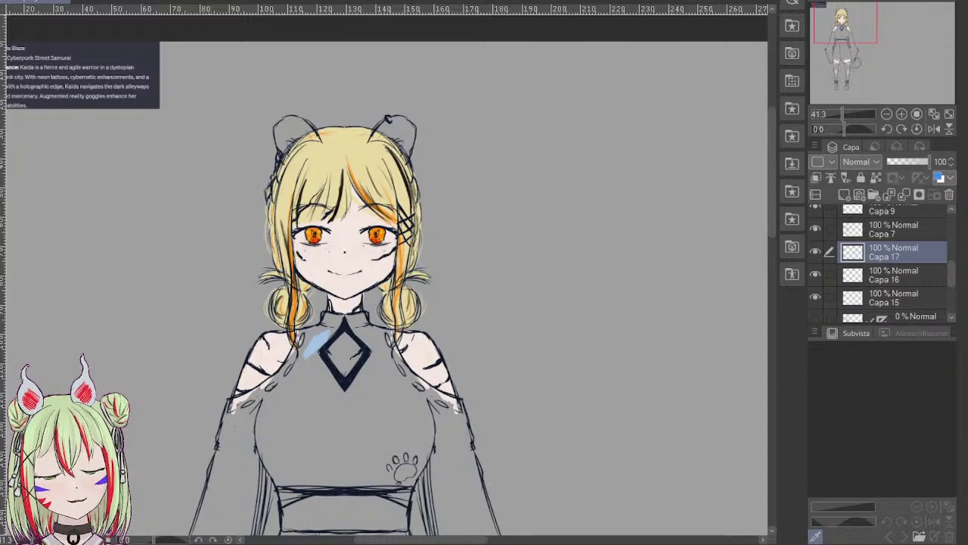
# Paint the collar, shoulder edges and bodice of the top in a warm golden yellow, leaving the diamond shape unfilled
pyautogui.moveTo(304, 398)
pyautogui.mouseDown()
pyautogui.moveTo(309, 355)
pyautogui.moveTo(306, 371)
pyautogui.moveTo(335, 324)
pyautogui.mouseUp()
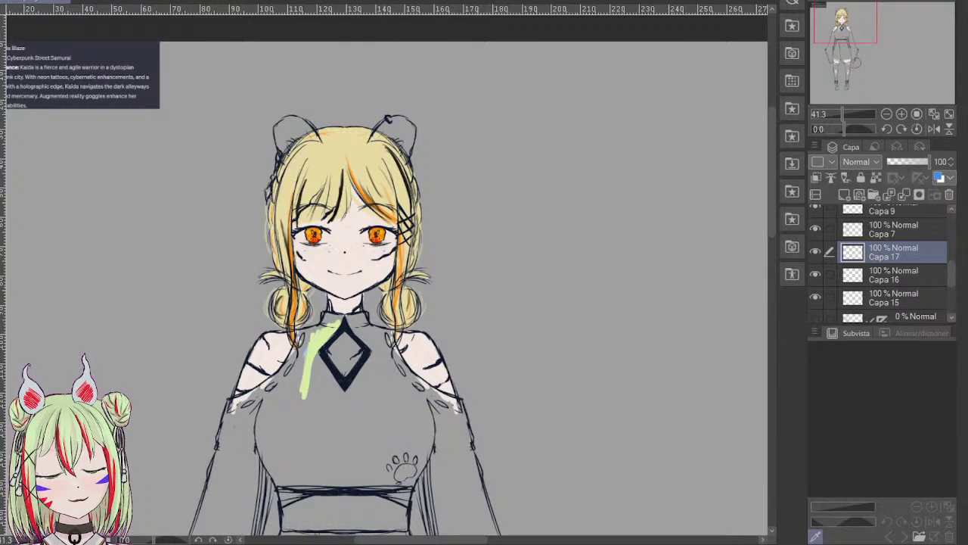
pyautogui.moveTo(311, 348)
pyautogui.mouseDown()
pyautogui.moveTo(303, 394)
pyautogui.moveTo(327, 317)
pyautogui.moveTo(273, 395)
pyautogui.moveTo(234, 420)
pyautogui.moveTo(233, 404)
pyautogui.moveTo(224, 418)
pyautogui.moveTo(225, 442)
pyautogui.moveTo(238, 420)
pyautogui.moveTo(254, 437)
pyautogui.mouseUp()
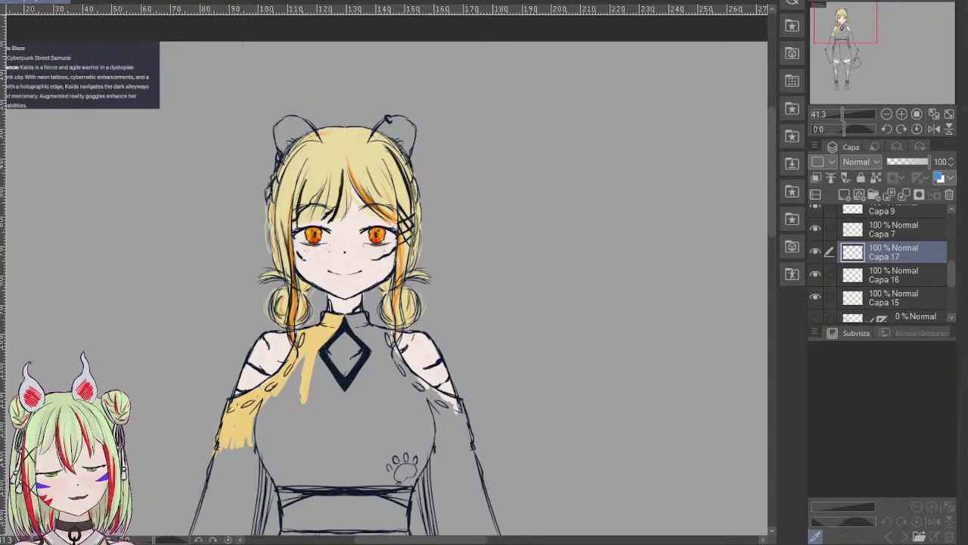
pyautogui.moveTo(355, 365)
pyautogui.mouseDown()
pyautogui.moveTo(324, 426)
pyautogui.moveTo(314, 412)
pyautogui.moveTo(319, 377)
pyautogui.moveTo(318, 387)
pyautogui.moveTo(299, 377)
pyautogui.moveTo(294, 429)
pyautogui.moveTo(269, 421)
pyautogui.moveTo(281, 461)
pyautogui.moveTo(314, 475)
pyautogui.moveTo(353, 449)
pyautogui.moveTo(357, 414)
pyautogui.moveTo(333, 397)
pyautogui.moveTo(354, 396)
pyautogui.moveTo(382, 346)
pyautogui.moveTo(391, 354)
pyautogui.moveTo(409, 400)
pyautogui.moveTo(433, 412)
pyautogui.moveTo(432, 448)
pyautogui.moveTo(412, 452)
pyautogui.moveTo(396, 475)
pyautogui.moveTo(380, 410)
pyautogui.moveTo(350, 496)
pyautogui.mouseUp()
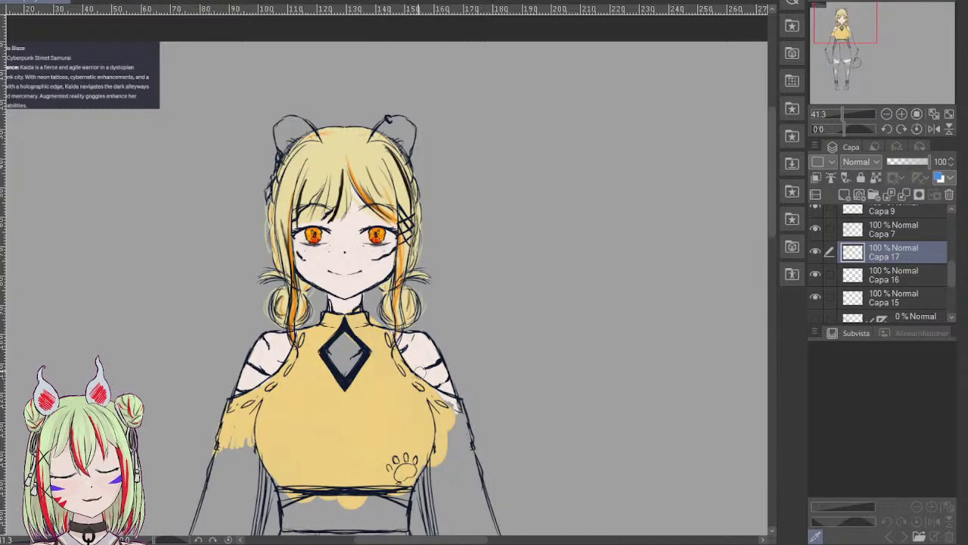
# Fill the upper part of both sleeves, down to the elbow area, with the same golden yellow
pyautogui.moveTo(253, 453)
pyautogui.mouseDown()
pyautogui.moveTo(244, 496)
pyautogui.moveTo(240, 476)
pyautogui.moveTo(226, 482)
pyautogui.moveTo(230, 458)
pyautogui.moveTo(224, 522)
pyautogui.mouseUp()
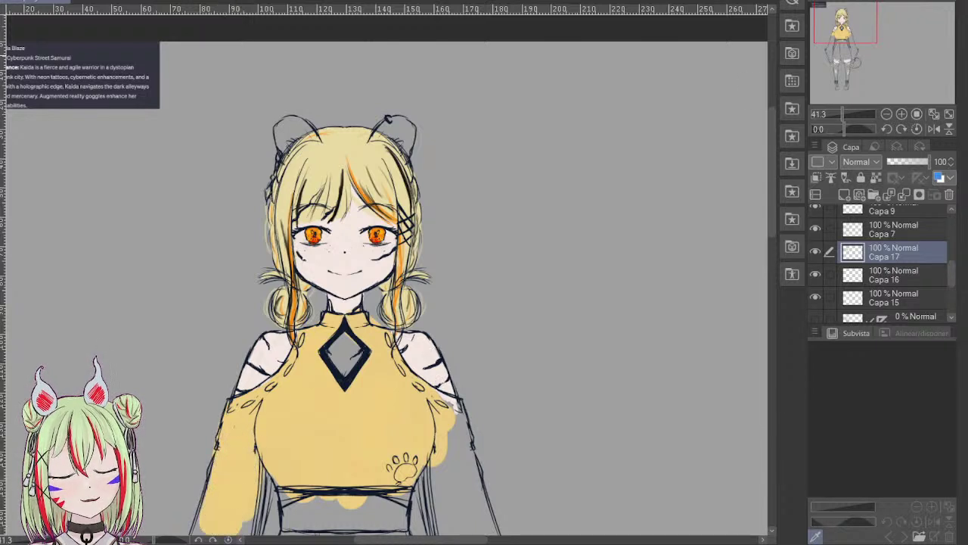
pyautogui.moveTo(851, 34); pyautogui.dragTo(851, 47)
pyautogui.moveTo(205, 465)
pyautogui.mouseDown()
pyautogui.moveTo(230, 388)
pyautogui.moveTo(225, 399)
pyautogui.moveTo(217, 393)
pyautogui.moveTo(172, 473)
pyautogui.moveTo(165, 465)
pyautogui.moveTo(217, 348)
pyautogui.moveTo(192, 422)
pyautogui.moveTo(221, 367)
pyautogui.moveTo(217, 422)
pyautogui.moveTo(232, 377)
pyautogui.moveTo(218, 511)
pyautogui.moveTo(246, 326)
pyautogui.mouseUp()
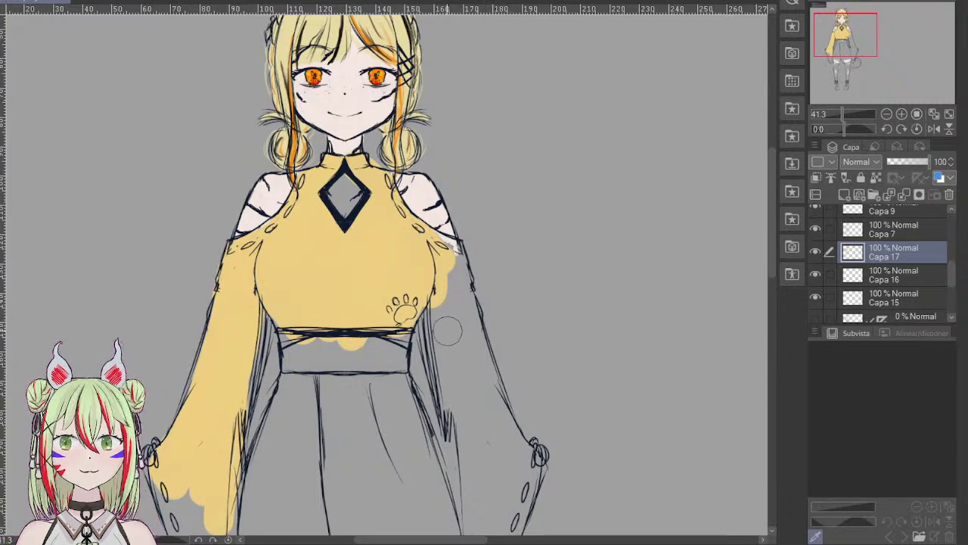
pyautogui.moveTo(447, 328)
pyautogui.mouseDown()
pyautogui.moveTo(456, 356)
pyautogui.moveTo(442, 319)
pyautogui.moveTo(451, 374)
pyautogui.moveTo(441, 251)
pyautogui.moveTo(450, 254)
pyautogui.moveTo(478, 383)
pyautogui.moveTo(454, 293)
pyautogui.moveTo(476, 373)
pyautogui.moveTo(482, 454)
pyautogui.moveTo(451, 384)
pyautogui.moveTo(470, 504)
pyautogui.moveTo(467, 416)
pyautogui.moveTo(494, 497)
pyautogui.moveTo(498, 463)
pyautogui.mouseUp()
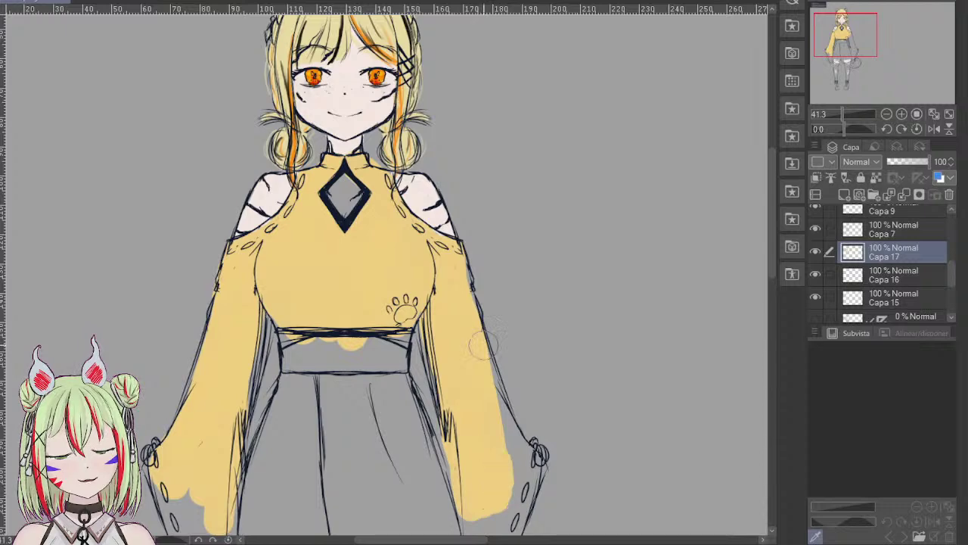
pyautogui.moveTo(507, 499); pyautogui.dragTo(510, 484)
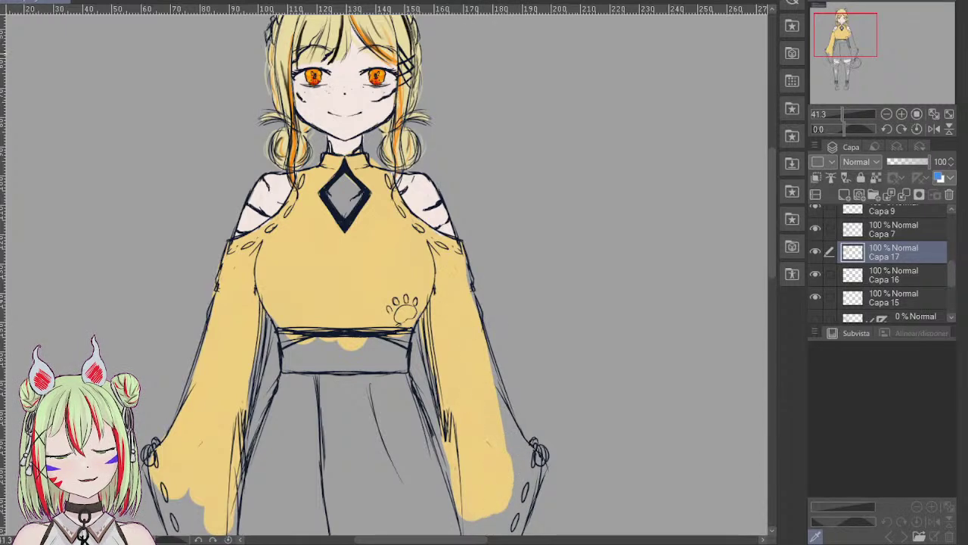
# Extend the golden yellow into the flared lower ends of both sleeves, down to their pointed tips
pyautogui.moveTo(853, 47); pyautogui.dragTo(856, 57)
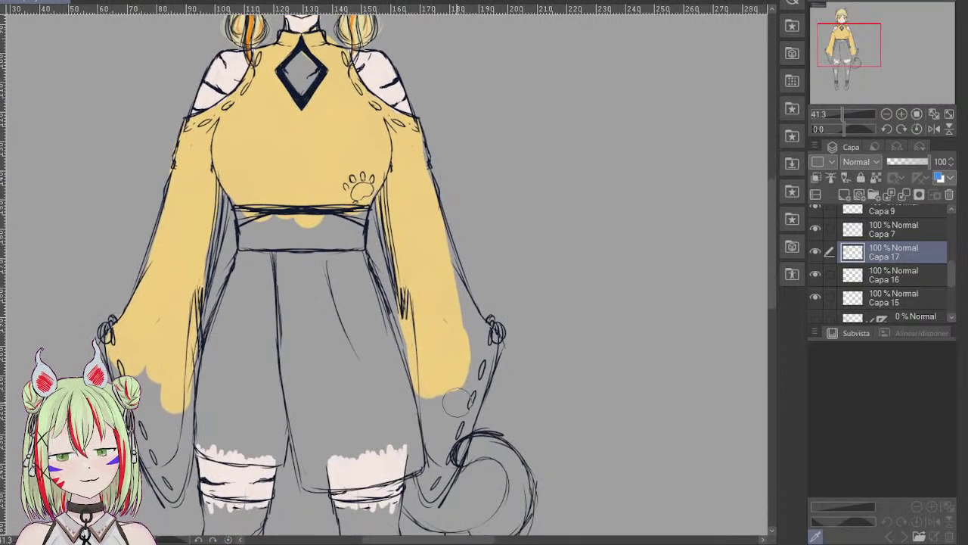
pyautogui.moveTo(440, 425)
pyautogui.mouseDown()
pyautogui.moveTo(435, 391)
pyautogui.moveTo(451, 401)
pyautogui.moveTo(438, 498)
pyautogui.mouseUp()
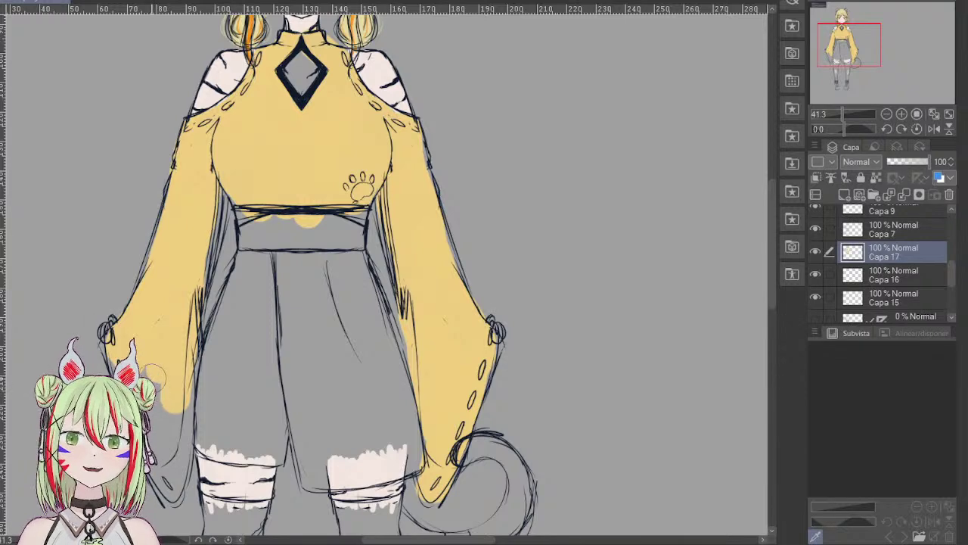
pyautogui.moveTo(154, 376)
pyautogui.mouseDown()
pyautogui.moveTo(159, 422)
pyautogui.moveTo(154, 402)
pyautogui.mouseUp()
pyautogui.moveTo(152, 360)
pyautogui.mouseDown()
pyautogui.moveTo(158, 383)
pyautogui.moveTo(124, 352)
pyautogui.moveTo(172, 452)
pyautogui.moveTo(179, 341)
pyautogui.moveTo(186, 457)
pyautogui.mouseUp()
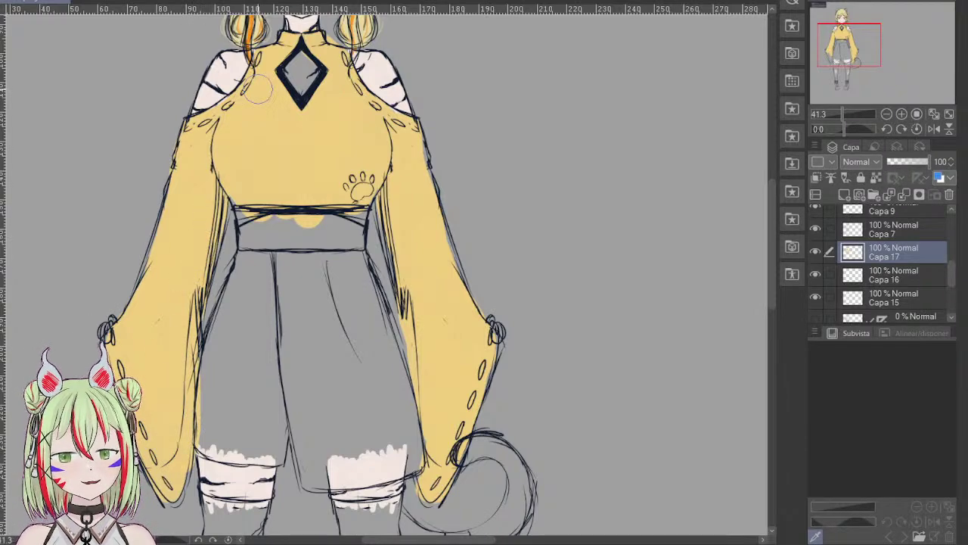
pyautogui.moveTo(849, 47); pyautogui.dragTo(849, 38)
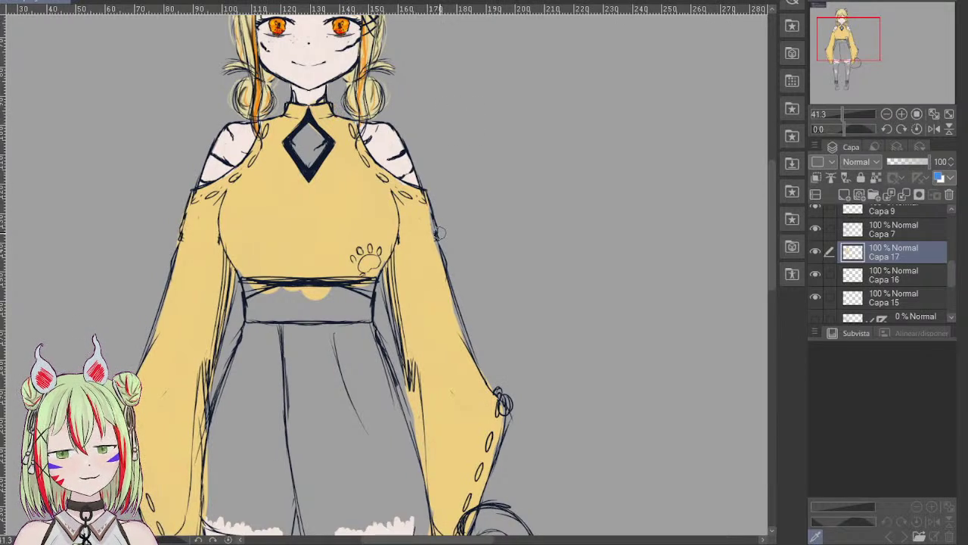
pyautogui.moveTo(261, 406)
pyautogui.mouseDown()
pyautogui.moveTo(275, 365)
pyautogui.moveTo(271, 330)
pyautogui.moveTo(256, 338)
pyautogui.moveTo(218, 465)
pyautogui.moveTo(210, 499)
pyautogui.moveTo(222, 517)
pyautogui.moveTo(245, 518)
pyautogui.moveTo(243, 430)
pyautogui.moveTo(242, 451)
pyautogui.moveTo(281, 431)
pyautogui.moveTo(277, 519)
pyautogui.moveTo(215, 506)
pyautogui.moveTo(229, 418)
pyautogui.moveTo(243, 506)
pyautogui.moveTo(263, 510)
pyautogui.moveTo(247, 457)
pyautogui.moveTo(244, 357)
pyautogui.moveTo(255, 329)
pyautogui.moveTo(312, 323)
pyautogui.mouseUp()
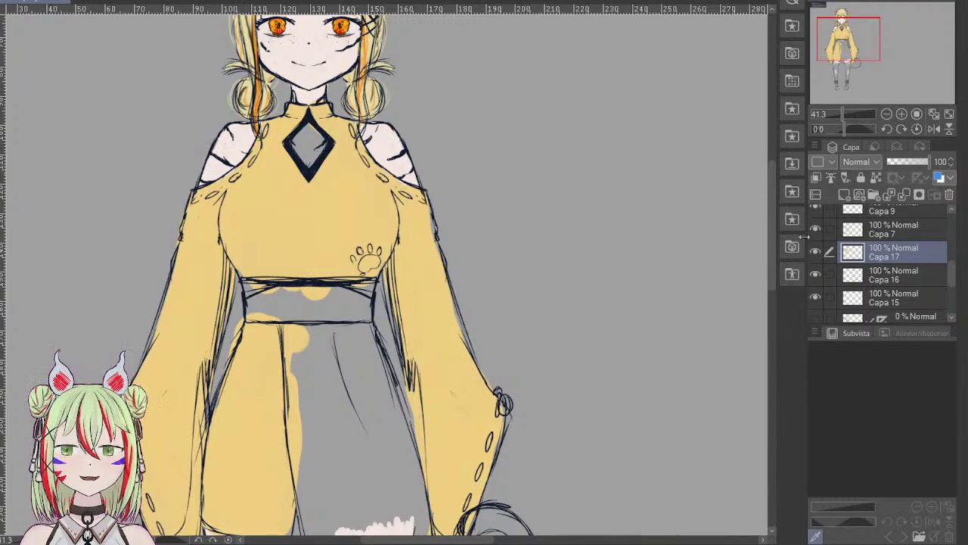
pyautogui.hotkey('ctrl', 'z')
pyautogui.hotkey('ctrl', 'z')
pyautogui.hotkey('ctrl', 'z')
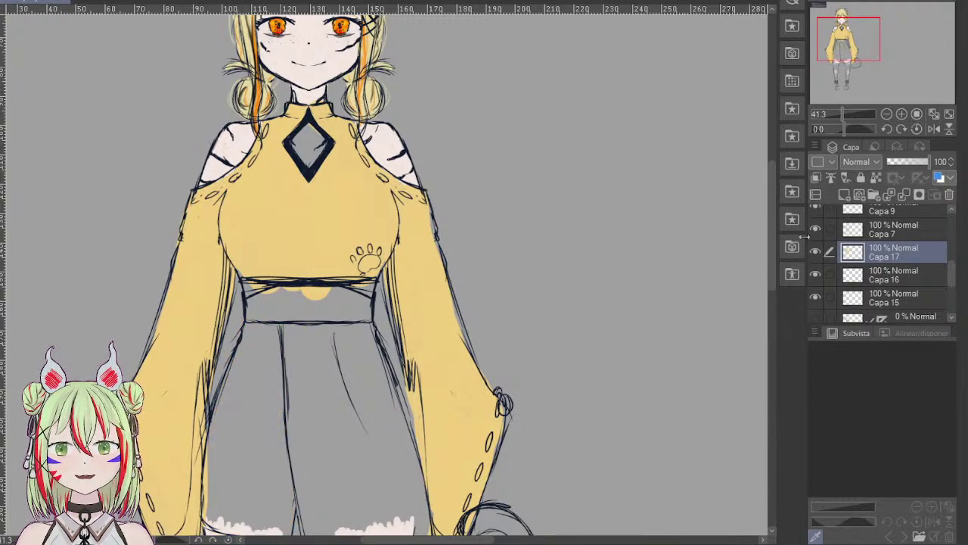
# Add a new layer directly above the yellow clothing layer
pyautogui.click(845, 196)
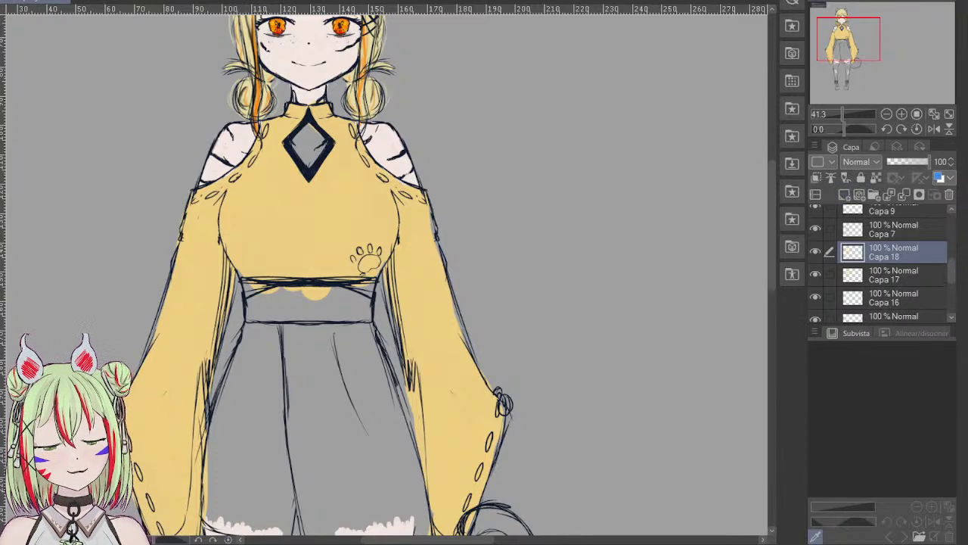
# Try an ochre, salmon and coral red base colour on the shorts leg on the viewer's left
pyautogui.moveTo(255, 371)
pyautogui.mouseDown()
pyautogui.moveTo(263, 382)
pyautogui.moveTo(273, 332)
pyautogui.moveTo(243, 353)
pyautogui.moveTo(270, 325)
pyautogui.mouseUp()
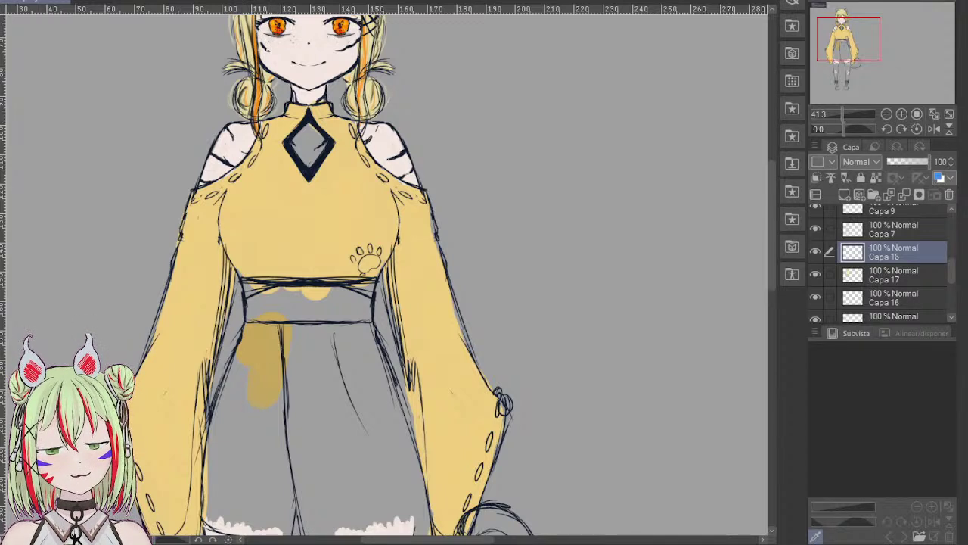
pyautogui.moveTo(246, 394)
pyautogui.mouseDown()
pyautogui.moveTo(262, 423)
pyautogui.moveTo(279, 333)
pyautogui.moveTo(253, 335)
pyautogui.moveTo(213, 470)
pyautogui.moveTo(218, 514)
pyautogui.moveTo(245, 512)
pyautogui.moveTo(244, 428)
pyautogui.moveTo(232, 422)
pyautogui.moveTo(235, 467)
pyautogui.moveTo(271, 477)
pyautogui.moveTo(284, 431)
pyautogui.moveTo(281, 513)
pyautogui.moveTo(258, 525)
pyautogui.moveTo(225, 518)
pyautogui.moveTo(218, 472)
pyautogui.moveTo(255, 516)
pyautogui.moveTo(271, 509)
pyautogui.moveTo(267, 490)
pyautogui.moveTo(235, 513)
pyautogui.moveTo(217, 481)
pyautogui.moveTo(266, 343)
pyautogui.moveTo(286, 399)
pyautogui.moveTo(267, 496)
pyautogui.mouseUp()
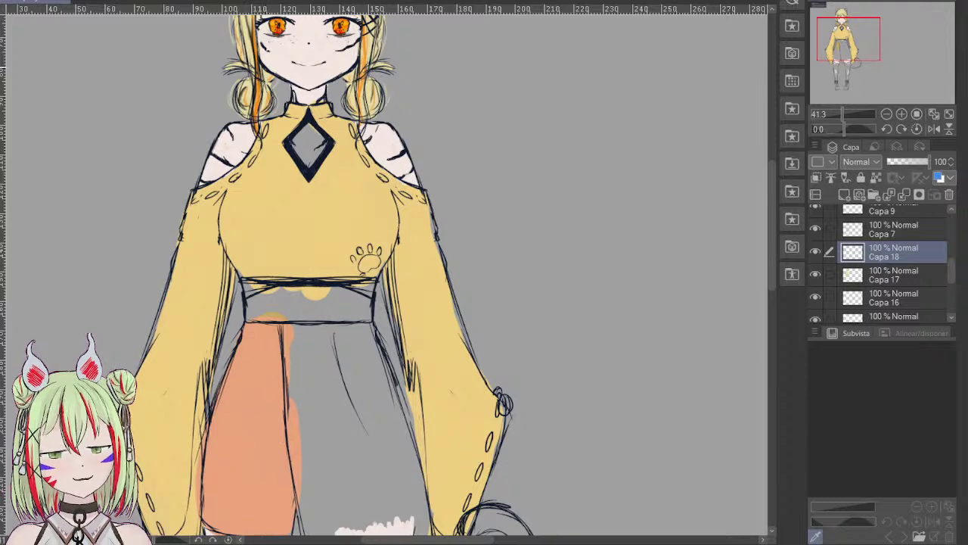
pyautogui.moveTo(850, 44); pyautogui.dragTo(849, 47)
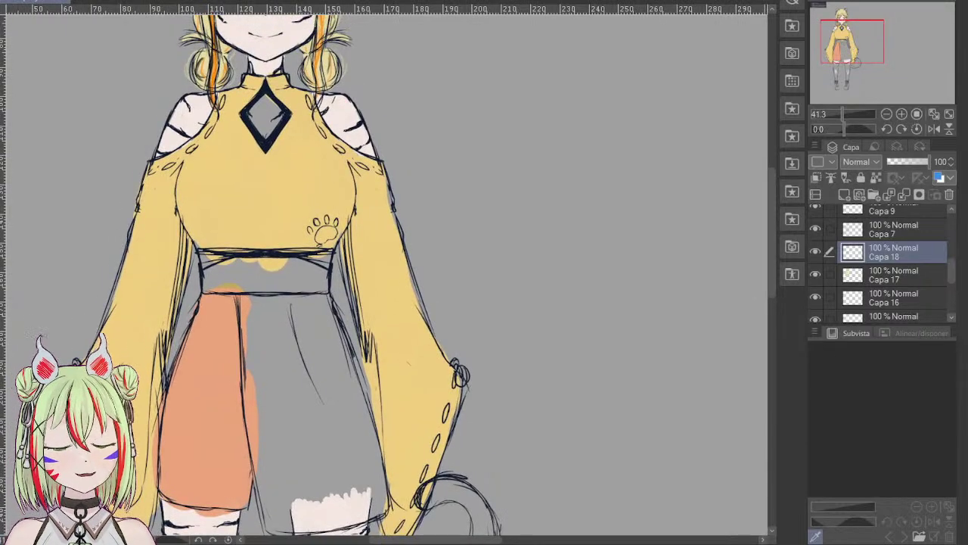
pyautogui.click(230, 388)
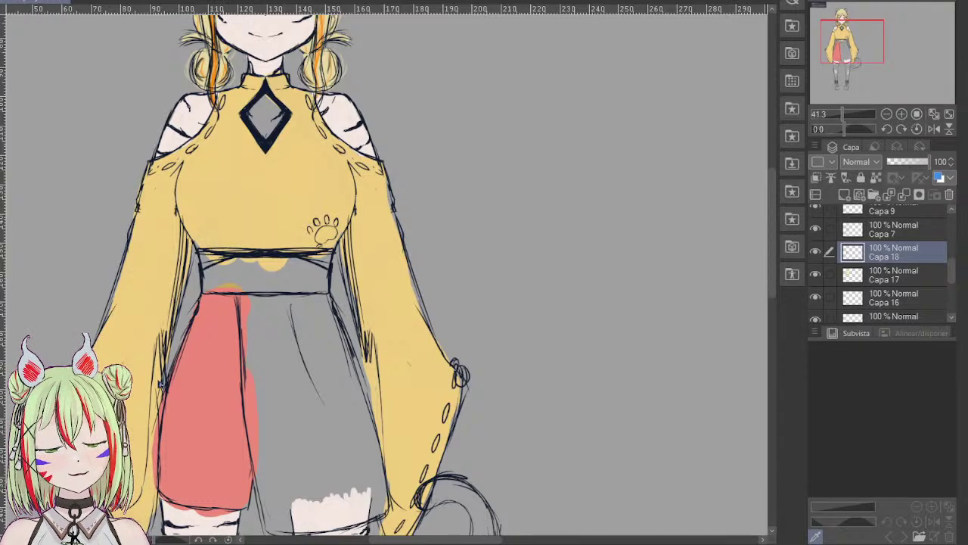
# Try light orange, mustard, pale yellow, dark brown and navy fills on the same shorts leg
pyautogui.hotkey('ctrl', 'z')
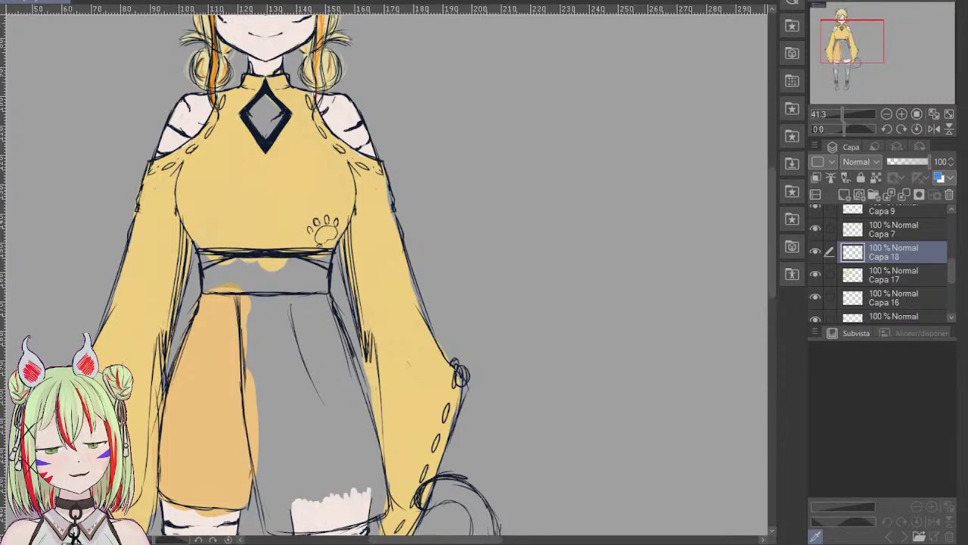
pyautogui.click(218, 378)
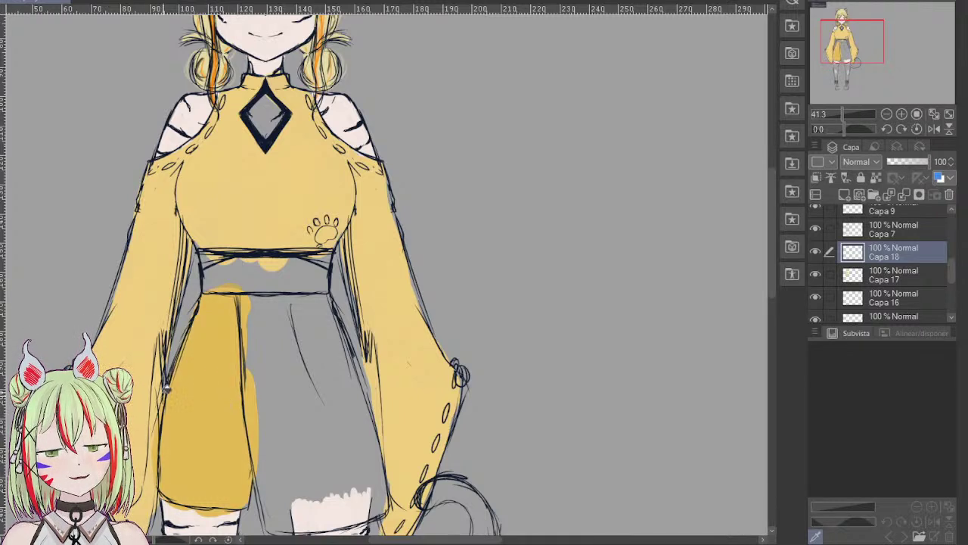
pyautogui.click(213, 381)
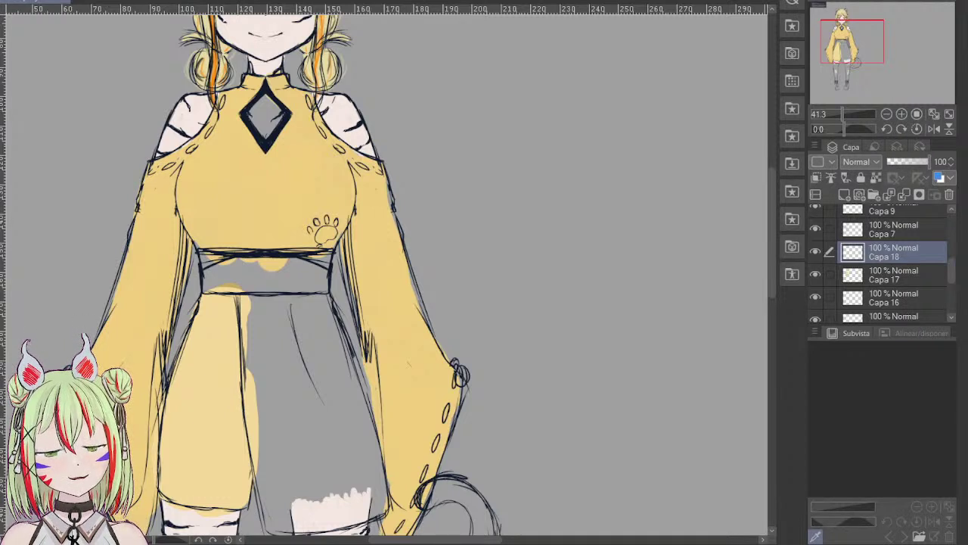
pyautogui.click(224, 407)
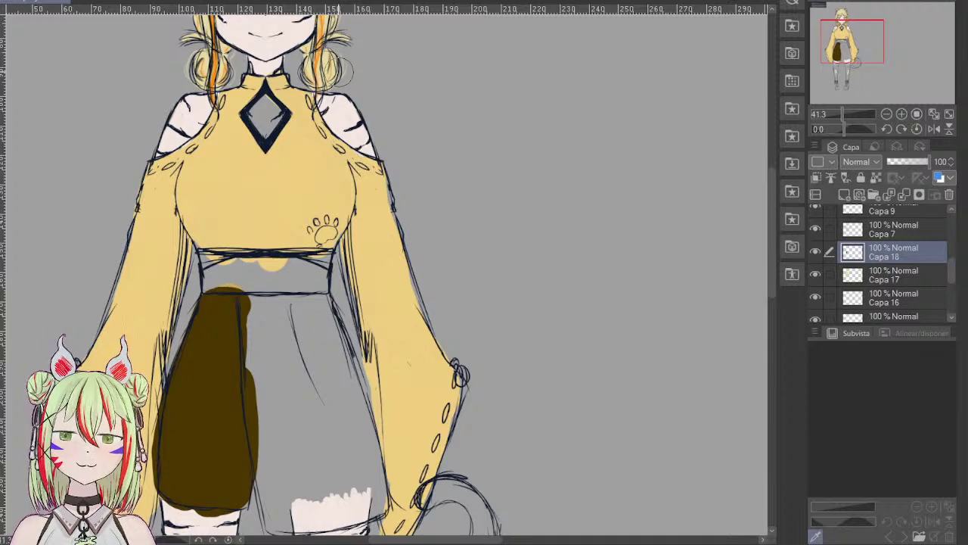
pyautogui.moveTo(207, 361)
pyautogui.mouseDown()
pyautogui.moveTo(209, 374)
pyautogui.moveTo(232, 354)
pyautogui.mouseUp()
pyautogui.hotkey('ctrl', 'z')
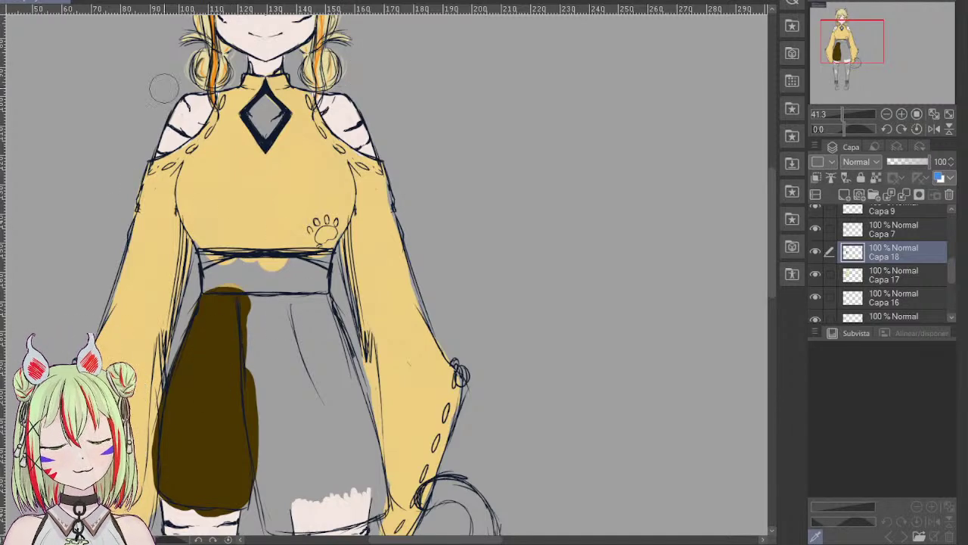
pyautogui.click(199, 388)
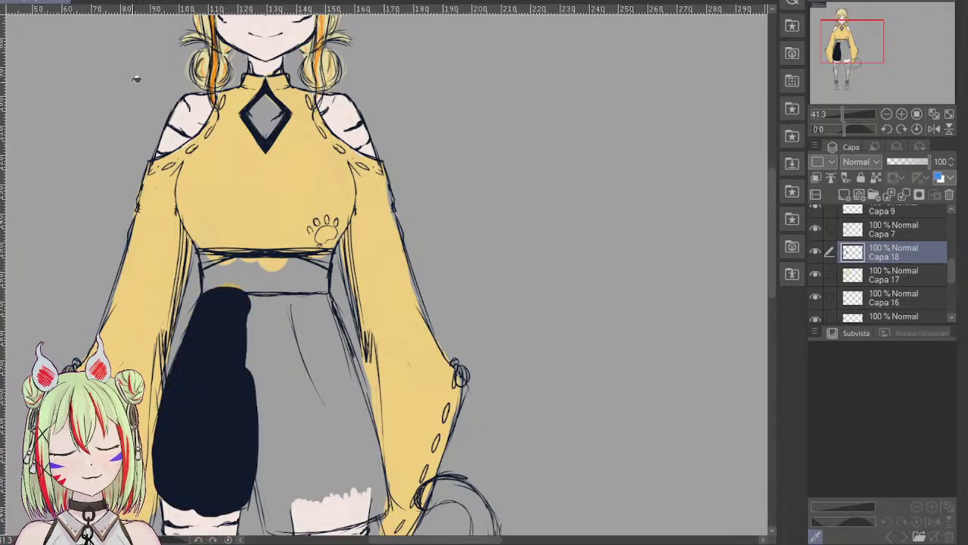
# Undo all the colour trials on the shorts leg, back to the empty new layer
pyautogui.hotkey('ctrl', 'z')
pyautogui.hotkey('ctrl', 'z')
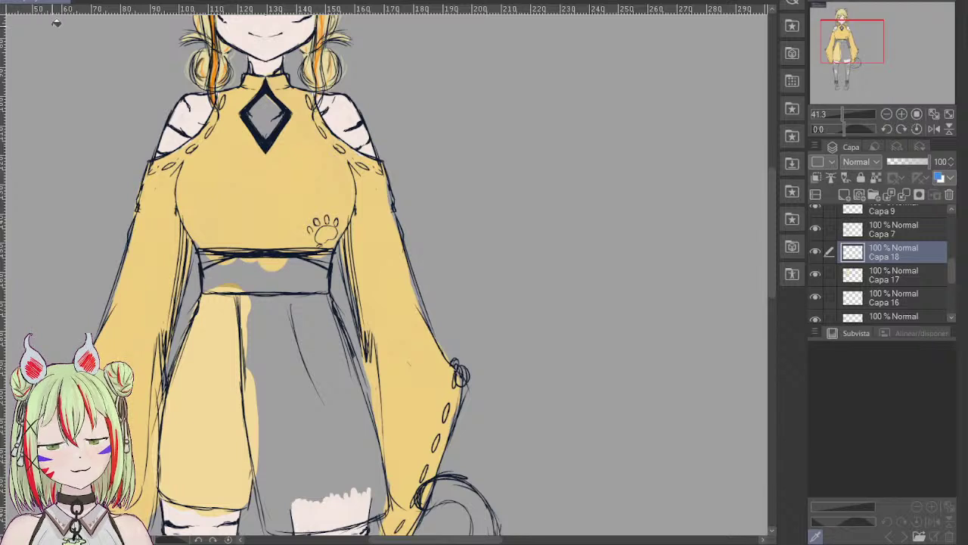
pyautogui.hotkey('ctrl', 'z')
pyautogui.hotkey('ctrl', 'z')
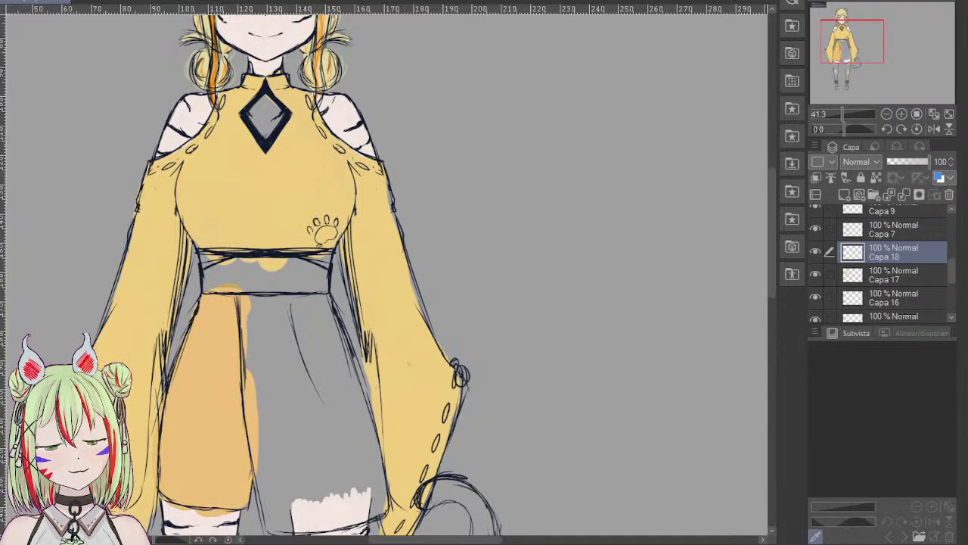
pyautogui.hotkey('ctrl', 'z')
pyautogui.hotkey('ctrl', 'z')
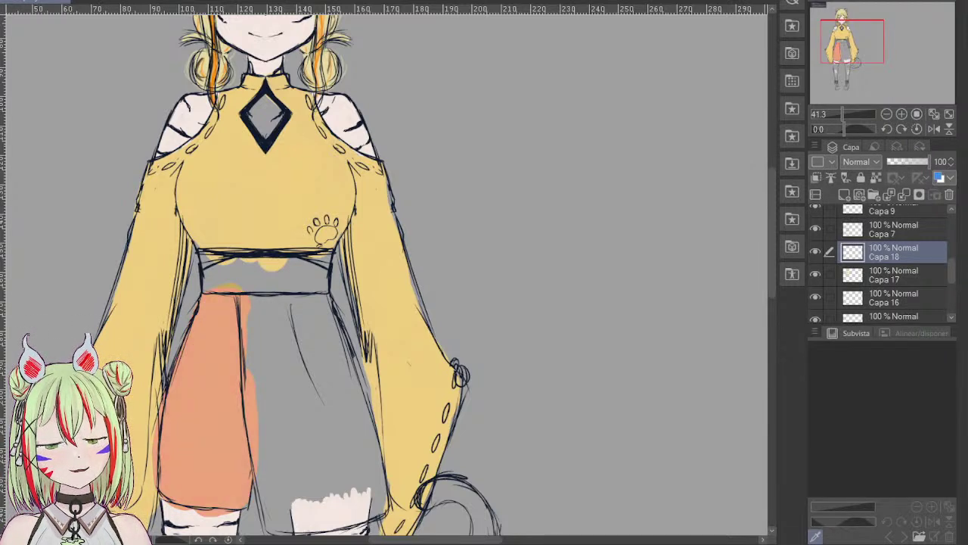
pyautogui.hotkey('ctrl', 'z')
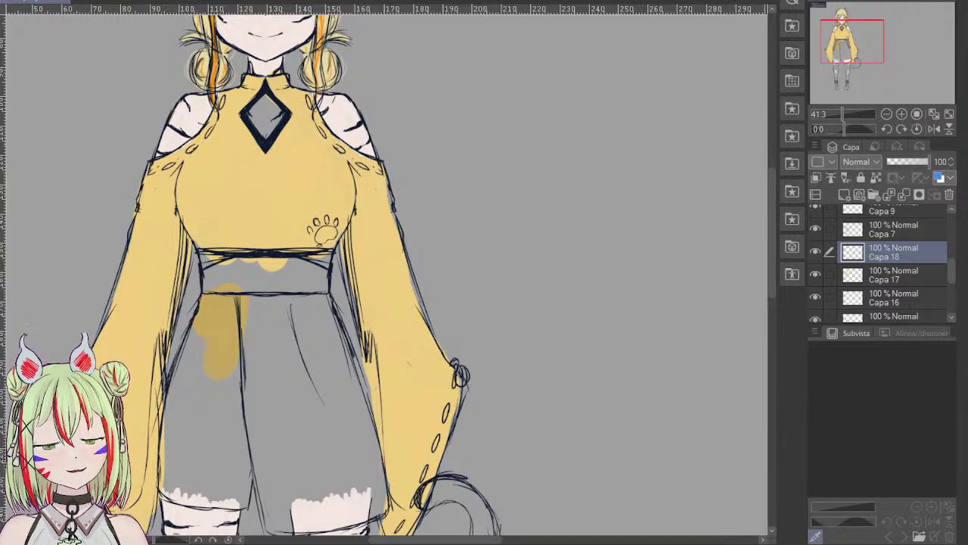
pyautogui.hotkey('ctrl', 'z')
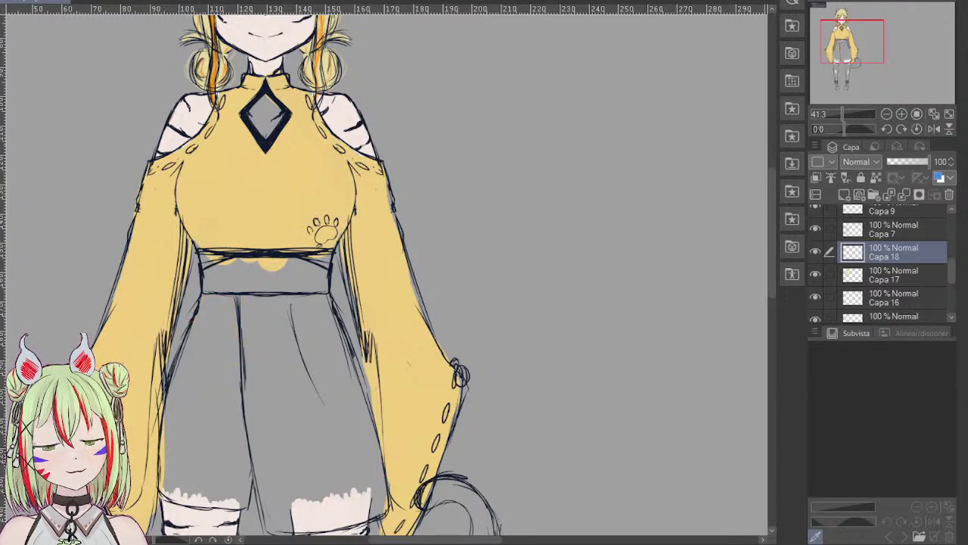
# Fill the wide waistband and the paw print on the top with dark navy
pyautogui.moveTo(253, 266)
pyautogui.mouseDown()
pyautogui.moveTo(276, 269)
pyautogui.moveTo(235, 269)
pyautogui.moveTo(292, 269)
pyautogui.moveTo(211, 264)
pyautogui.moveTo(235, 272)
pyautogui.moveTo(318, 261)
pyautogui.moveTo(316, 278)
pyautogui.moveTo(260, 270)
pyautogui.moveTo(265, 276)
pyautogui.mouseUp()
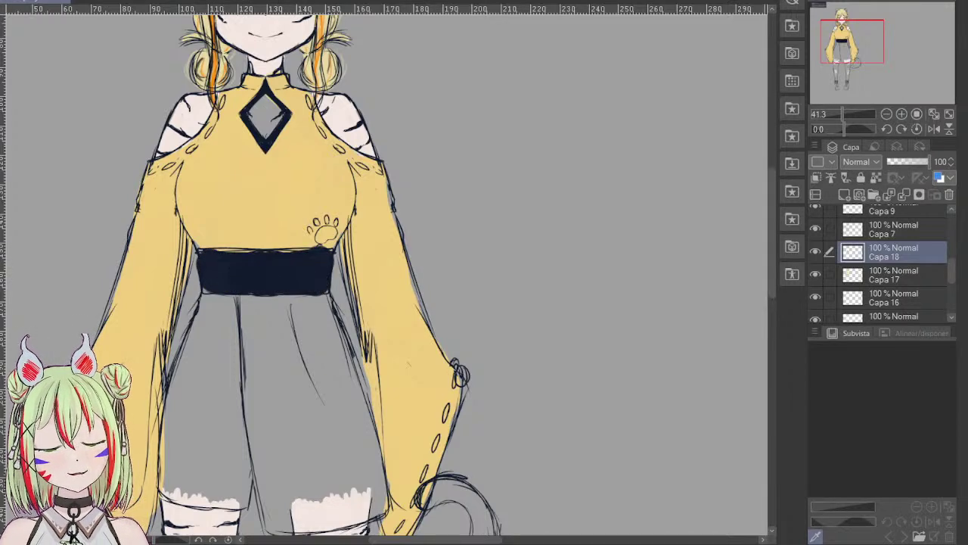
pyautogui.moveTo(322, 234)
pyautogui.mouseDown()
pyautogui.moveTo(336, 222)
pyautogui.moveTo(315, 221)
pyautogui.moveTo(310, 231)
pyautogui.moveTo(354, 419)
pyautogui.mouseUp()
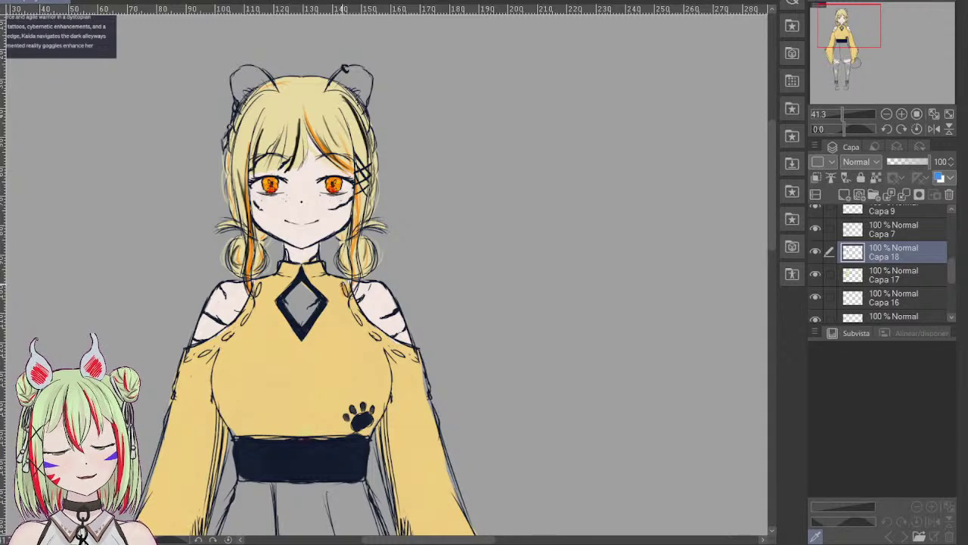
# Paint the stitch marks along both shoulder openings orange and recolour the paw print orange
pyautogui.moveTo(355, 314); pyautogui.dragTo(417, 363)
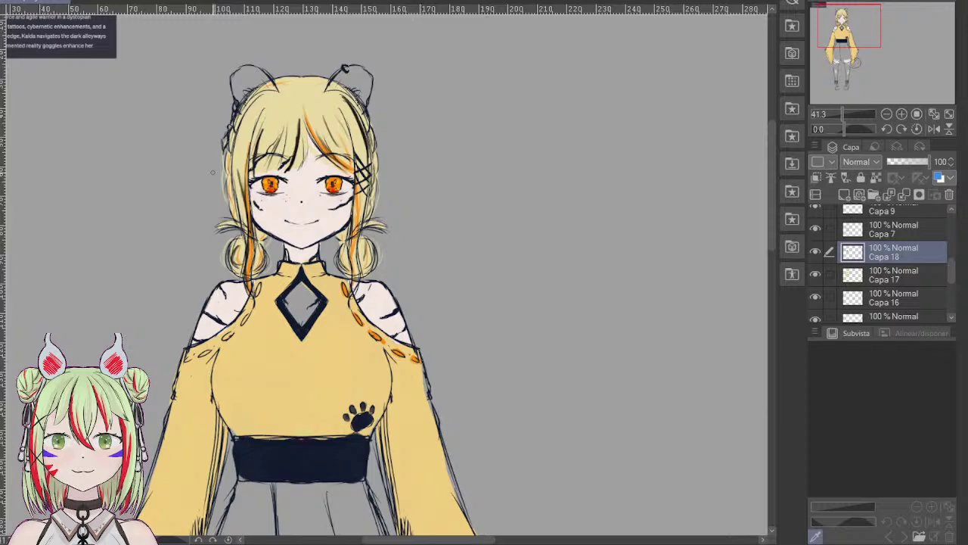
pyautogui.moveTo(261, 283)
pyautogui.mouseDown()
pyautogui.moveTo(242, 326)
pyautogui.moveTo(180, 362)
pyautogui.mouseUp()
pyautogui.moveTo(854, 23); pyautogui.dragTo(856, 34)
pyautogui.moveTo(355, 264)
pyautogui.mouseDown()
pyautogui.moveTo(346, 271)
pyautogui.moveTo(358, 274)
pyautogui.moveTo(356, 258)
pyautogui.mouseUp()
pyautogui.hotkey('ctrl', 'z')
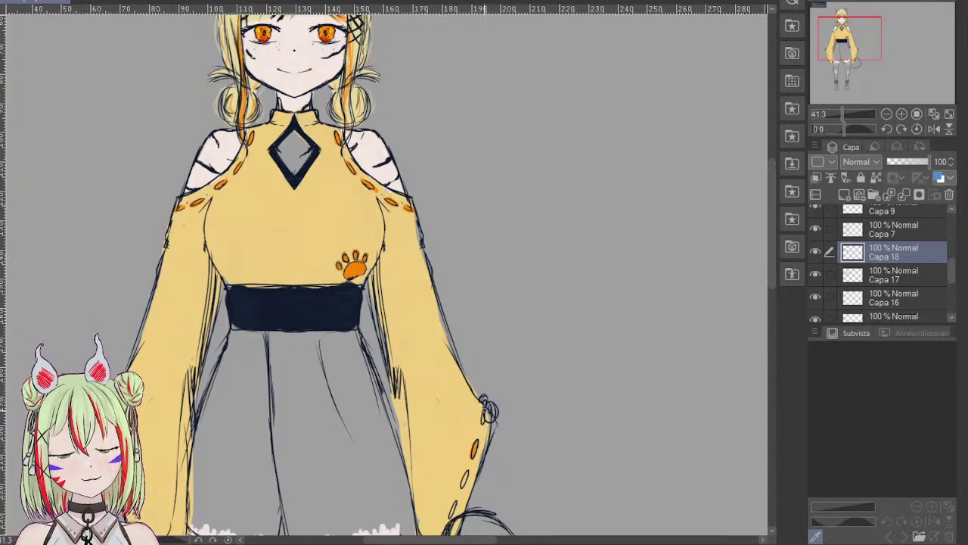
# Paint the stitch marks down the outer edges of both flared sleeves and the small knots above them orange
pyautogui.moveTo(485, 409); pyautogui.dragTo(481, 422)
pyautogui.moveTo(466, 490); pyautogui.dragTo(488, 367)
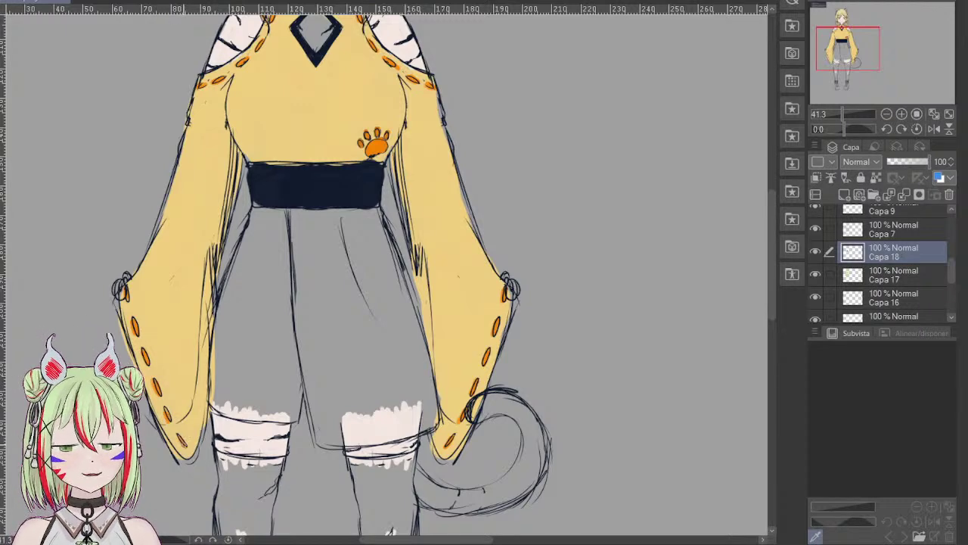
pyautogui.moveTo(852, 51)
pyautogui.mouseDown()
pyautogui.moveTo(853, 27)
pyautogui.moveTo(851, 47)
pyautogui.mouseUp()
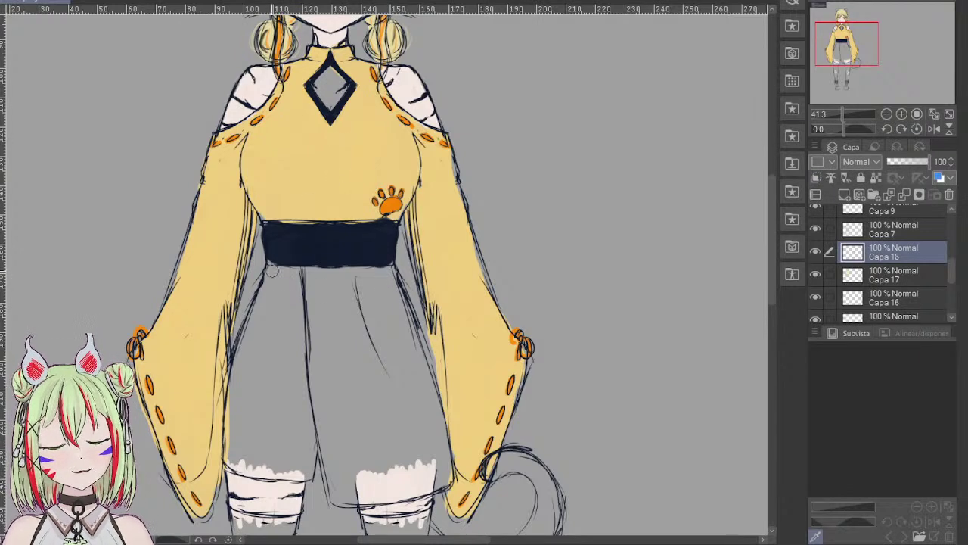
# Fill the garment below the navy waistband with the same yellow as the top, down to both thigh hems
pyautogui.moveTo(273, 270)
pyautogui.mouseDown()
pyautogui.moveTo(313, 363)
pyautogui.moveTo(292, 273)
pyautogui.moveTo(389, 271)
pyautogui.moveTo(291, 274)
pyautogui.moveTo(341, 497)
pyautogui.moveTo(313, 371)
pyautogui.moveTo(341, 467)
pyautogui.moveTo(338, 491)
pyautogui.moveTo(438, 487)
pyautogui.moveTo(411, 352)
pyautogui.moveTo(367, 333)
pyautogui.moveTo(341, 344)
pyautogui.moveTo(333, 382)
pyautogui.moveTo(344, 450)
pyautogui.moveTo(378, 447)
pyautogui.moveTo(390, 397)
pyautogui.moveTo(408, 382)
pyautogui.moveTo(442, 424)
pyautogui.moveTo(416, 484)
pyautogui.moveTo(333, 456)
pyautogui.moveTo(370, 476)
pyautogui.moveTo(423, 412)
pyautogui.moveTo(402, 378)
pyautogui.mouseUp()
pyautogui.moveTo(319, 289)
pyautogui.mouseDown()
pyautogui.moveTo(309, 457)
pyautogui.moveTo(294, 456)
pyautogui.moveTo(288, 471)
pyautogui.moveTo(230, 452)
pyautogui.moveTo(240, 330)
pyautogui.moveTo(262, 296)
pyautogui.moveTo(248, 356)
pyautogui.moveTo(258, 312)
pyautogui.moveTo(284, 302)
pyautogui.moveTo(283, 369)
pyautogui.moveTo(301, 331)
pyautogui.moveTo(295, 443)
pyautogui.moveTo(265, 461)
pyautogui.moveTo(247, 446)
pyautogui.moveTo(245, 463)
pyautogui.moveTo(277, 476)
pyautogui.moveTo(232, 391)
pyautogui.moveTo(237, 373)
pyautogui.moveTo(274, 445)
pyautogui.mouseUp()
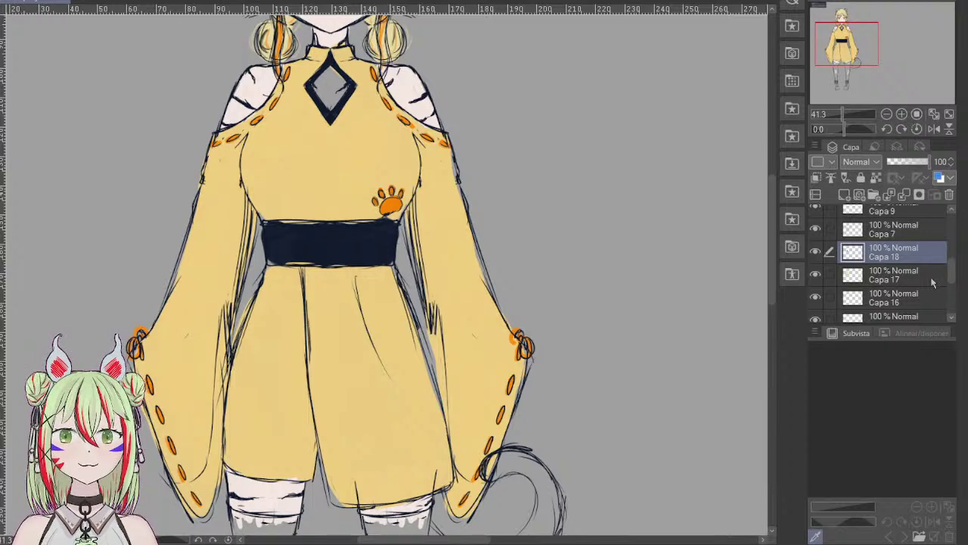
# On line art layer Capa 7, replace the vertical front seam with a diagonal wrap line from the waistband's left end to the hem gap
pyautogui.scroll(3, 943, 291)
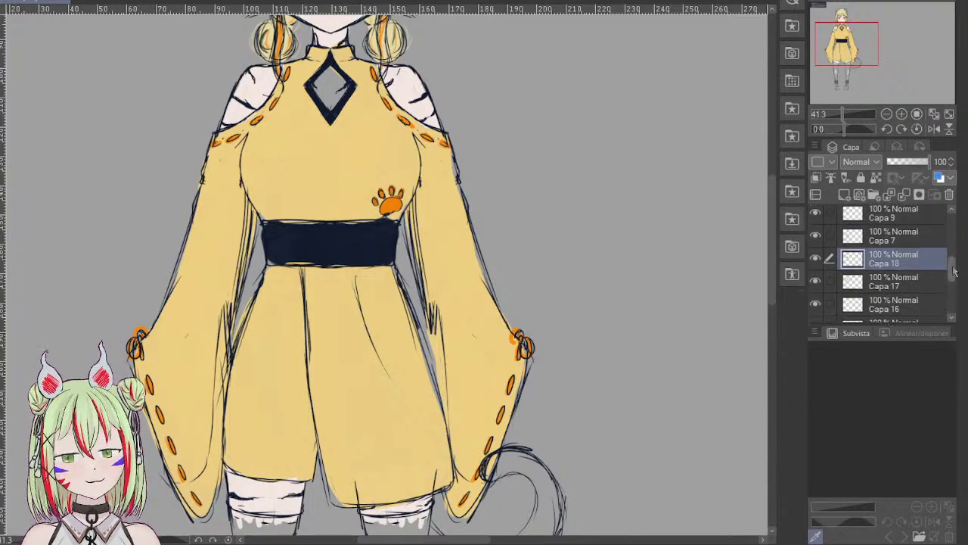
pyautogui.click(816, 292)
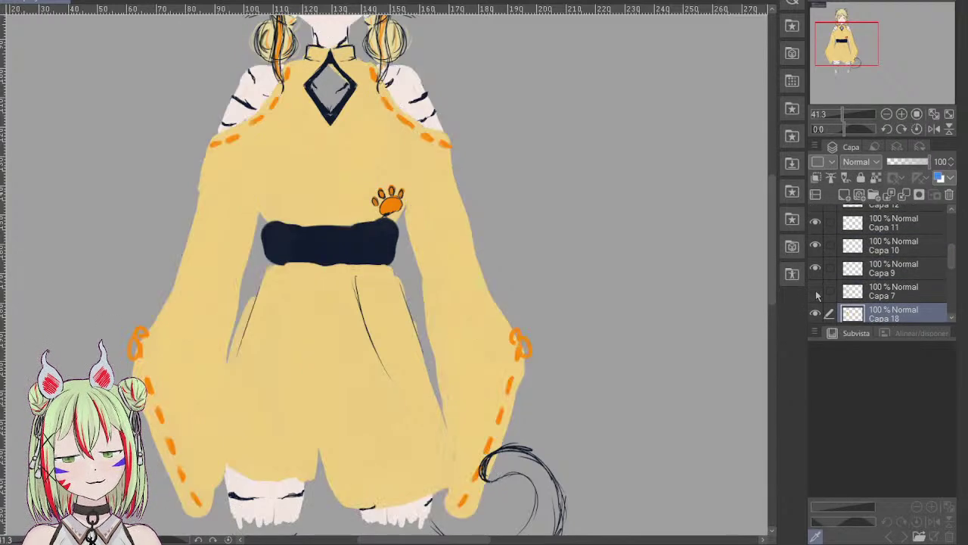
pyautogui.click(816, 292)
pyautogui.click(883, 297)
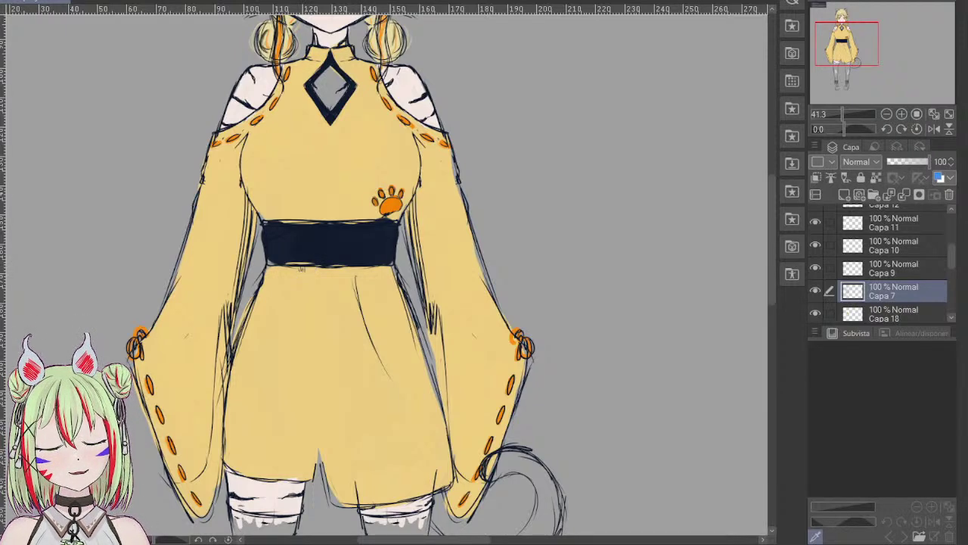
pyautogui.moveTo(268, 267); pyautogui.dragTo(317, 421)
pyautogui.moveTo(288, 326); pyautogui.dragTo(333, 494)
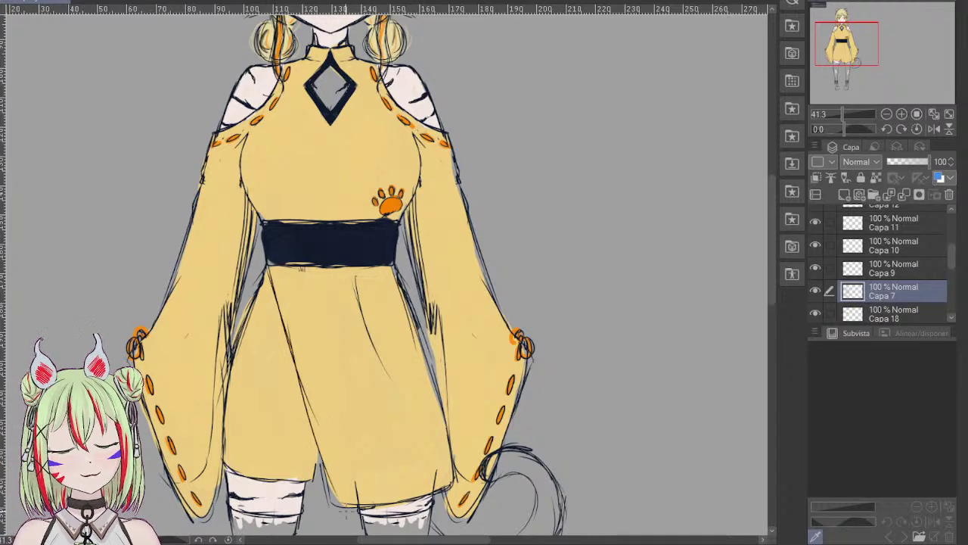
# Strengthen the diagonal wrap edge with repeated sketch lines and tidy where it meets the hem opening
pyautogui.moveTo(299, 351); pyautogui.dragTo(322, 459)
pyautogui.moveTo(266, 274); pyautogui.dragTo(323, 460)
pyautogui.moveTo(287, 345); pyautogui.dragTo(339, 496)
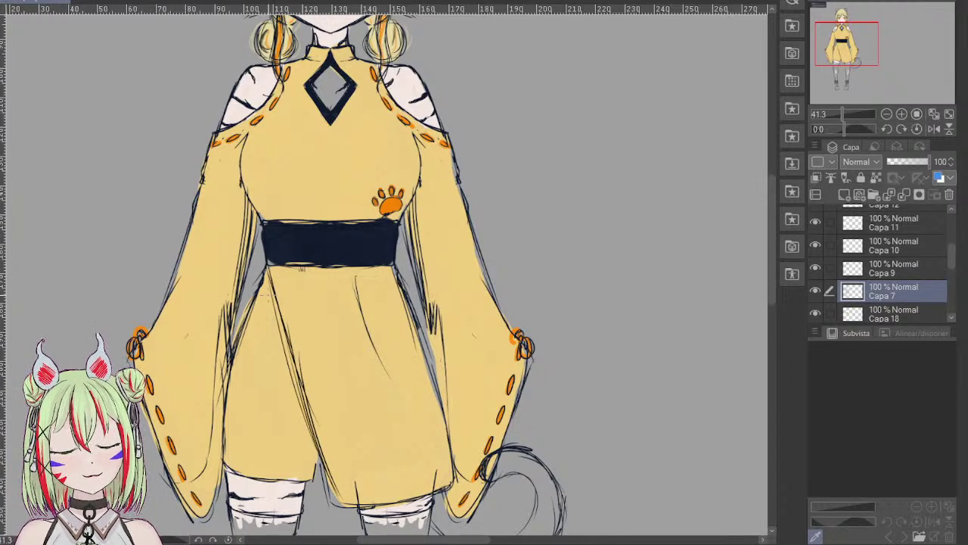
pyautogui.moveTo(267, 272); pyautogui.dragTo(302, 412)
pyautogui.moveTo(280, 339); pyautogui.dragTo(313, 434)
pyautogui.moveTo(324, 455); pyautogui.dragTo(349, 492)
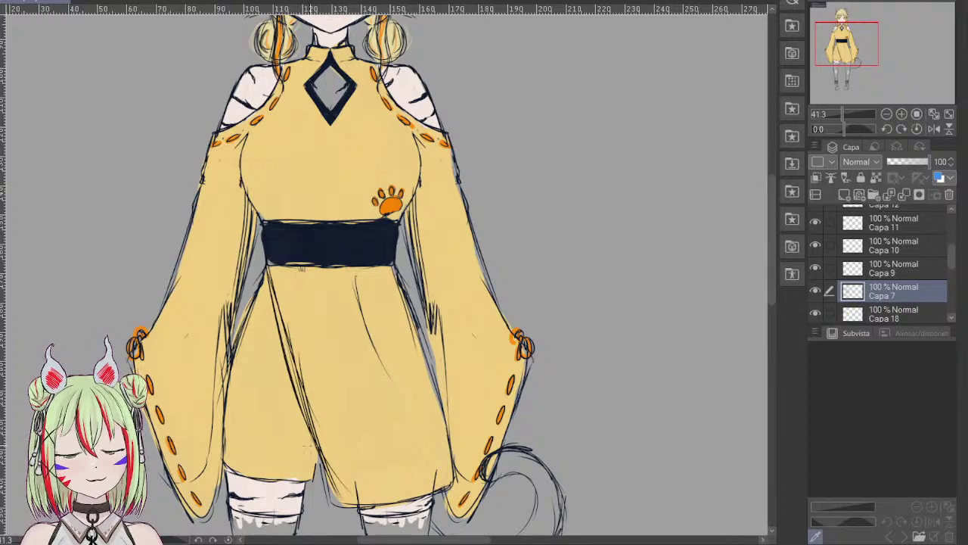
pyautogui.moveTo(311, 434); pyautogui.dragTo(333, 498)
pyautogui.moveTo(315, 453); pyautogui.dragTo(318, 475)
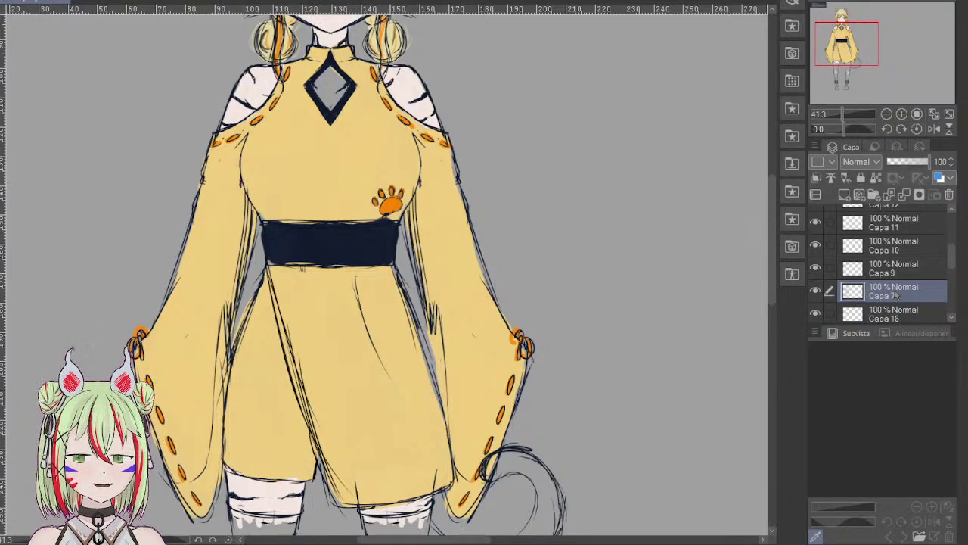
# Add a new empty layer directly above Capa 18, beneath the line art layer
pyautogui.scroll(-3, 901, 273)
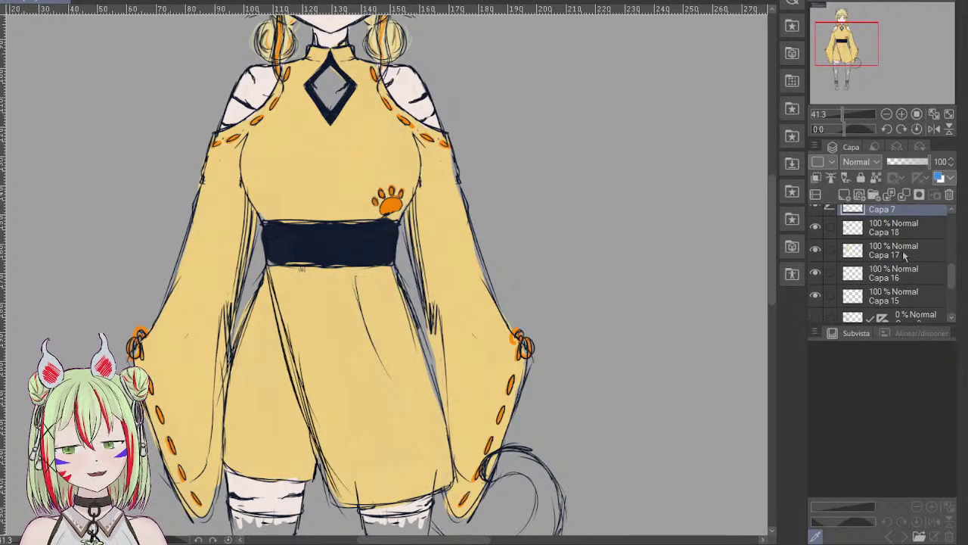
pyautogui.click(903, 256)
pyautogui.click(815, 250)
pyautogui.click(815, 249)
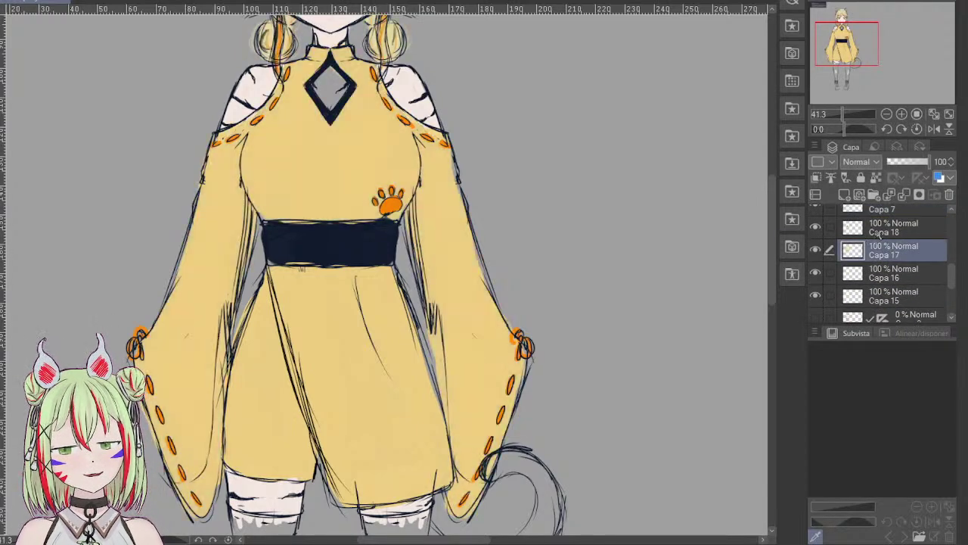
pyautogui.hotkey('ctrl', 'shift', 'n')
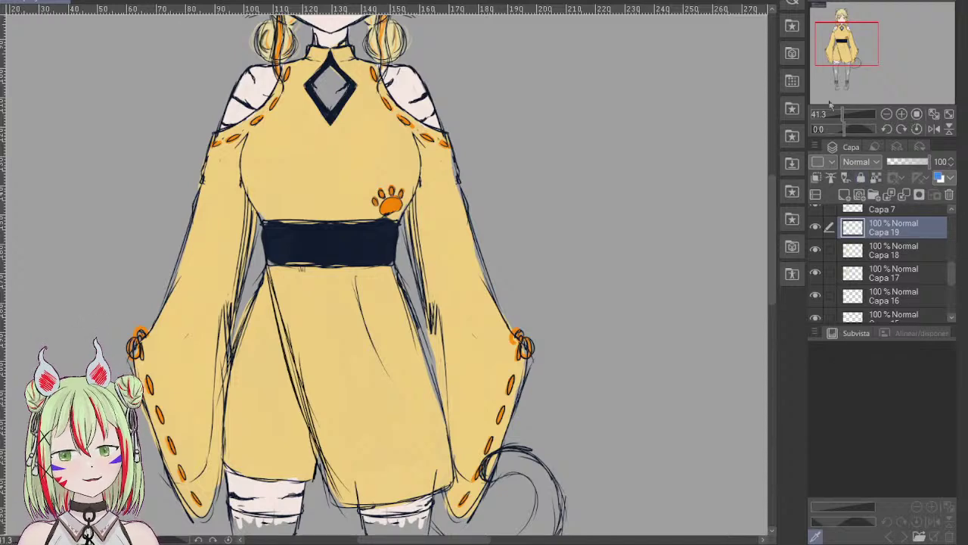
pyautogui.moveTo(862, 51); pyautogui.dragTo(866, 42)
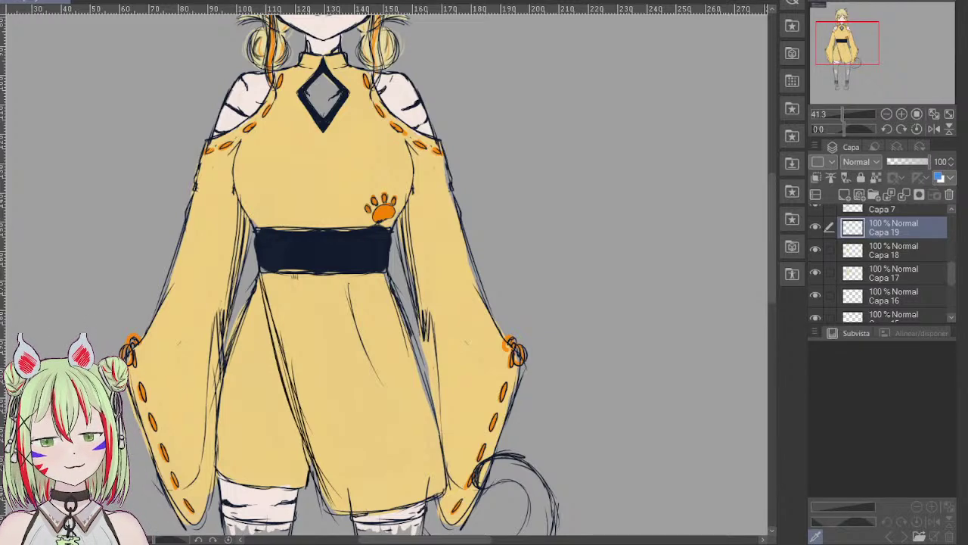
# Try a dark navy trim along the diagonal wrap edge and both hems of the yellow garment
pyautogui.moveTo(263, 277); pyautogui.dragTo(299, 387)
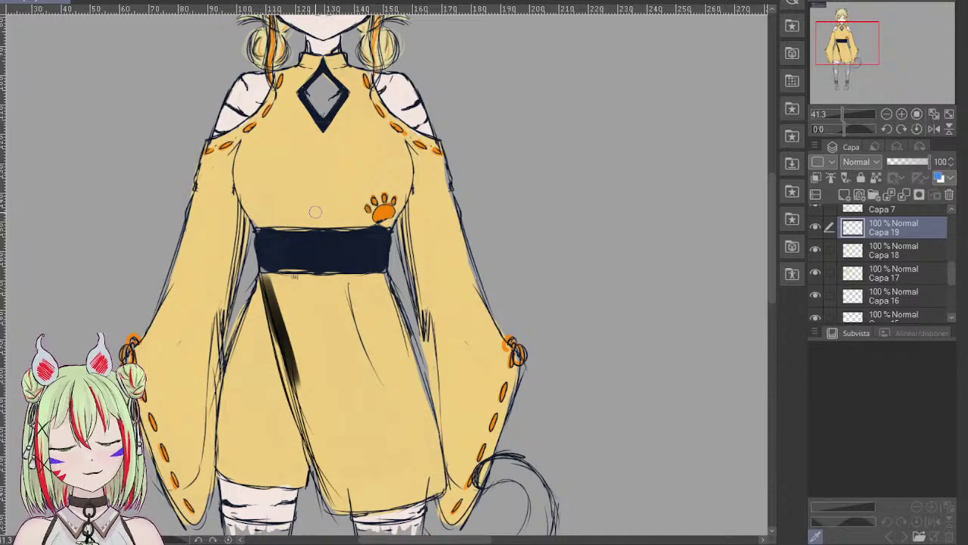
pyautogui.moveTo(263, 278); pyautogui.dragTo(287, 367)
pyautogui.moveTo(265, 274)
pyautogui.mouseDown()
pyautogui.moveTo(339, 505)
pyautogui.moveTo(319, 457)
pyautogui.mouseUp()
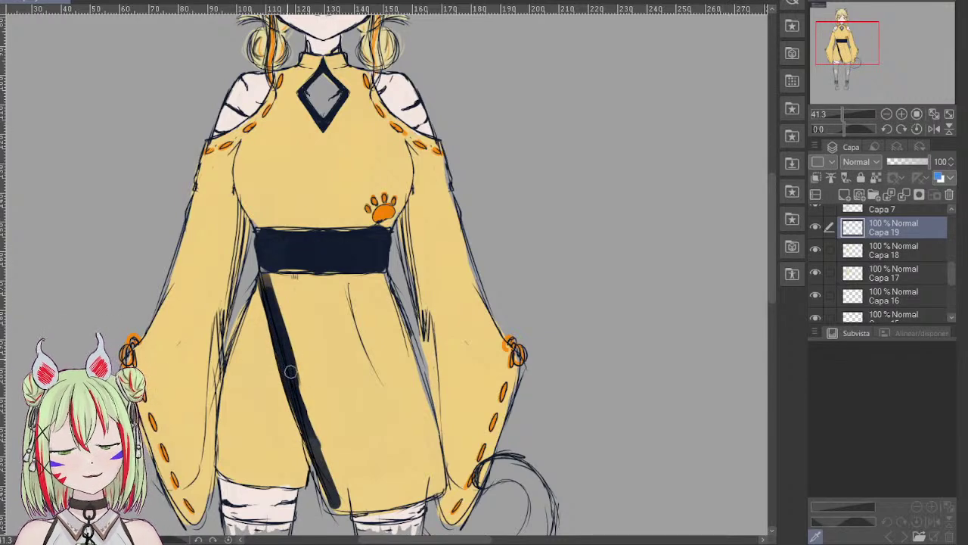
pyautogui.moveTo(295, 375)
pyautogui.mouseDown()
pyautogui.moveTo(332, 506)
pyautogui.moveTo(338, 496)
pyautogui.moveTo(357, 506)
pyautogui.moveTo(344, 510)
pyautogui.moveTo(439, 483)
pyautogui.moveTo(331, 504)
pyautogui.mouseUp()
pyautogui.moveTo(307, 470)
pyautogui.mouseDown()
pyautogui.moveTo(299, 454)
pyautogui.moveTo(257, 476)
pyautogui.moveTo(219, 469)
pyautogui.moveTo(292, 480)
pyautogui.moveTo(303, 461)
pyautogui.mouseUp()
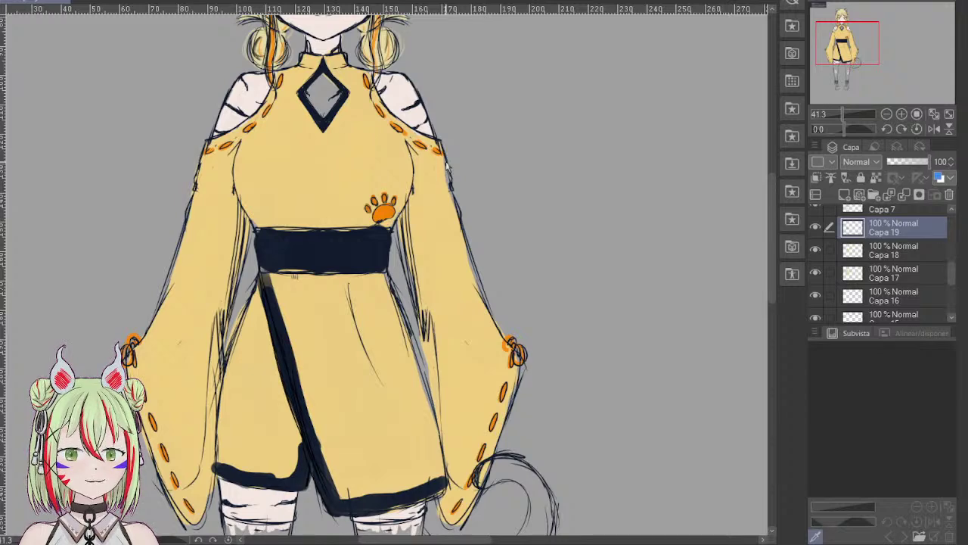
# Undo the navy trim on the wrap edge and hems
pyautogui.hotkey('ctrl', 'z')
pyautogui.hotkey('ctrl', 'z')
pyautogui.hotkey('ctrl', 'z')
pyautogui.hotkey('ctrl', 'z')
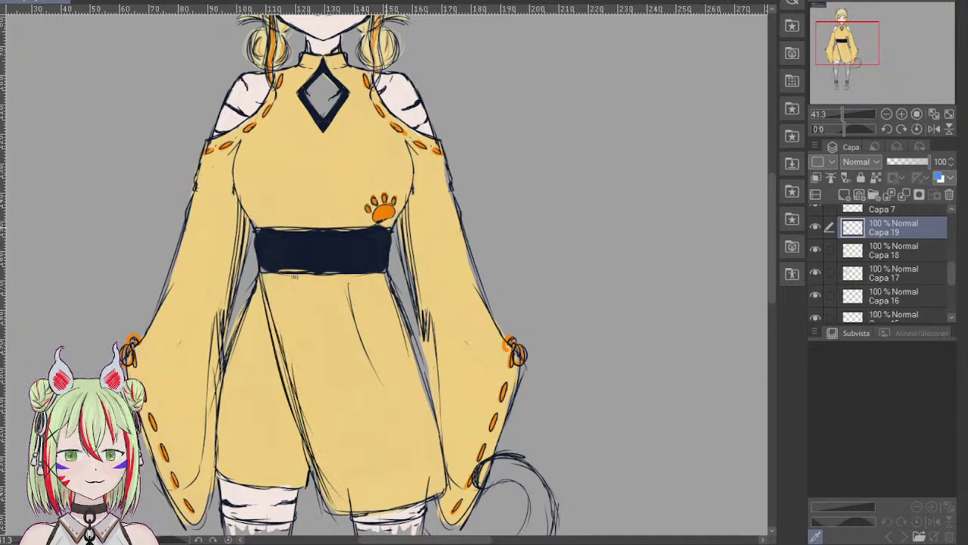
# Paint an orange trim along the diagonal wrap edge and both hems of the yellow garment
pyautogui.moveTo(262, 276)
pyautogui.mouseDown()
pyautogui.moveTo(330, 488)
pyautogui.moveTo(305, 422)
pyautogui.moveTo(342, 509)
pyautogui.moveTo(451, 484)
pyautogui.mouseUp()
pyautogui.moveTo(293, 469)
pyautogui.mouseDown()
pyautogui.moveTo(302, 474)
pyautogui.moveTo(297, 486)
pyautogui.moveTo(249, 478)
pyautogui.moveTo(302, 475)
pyautogui.mouseUp()
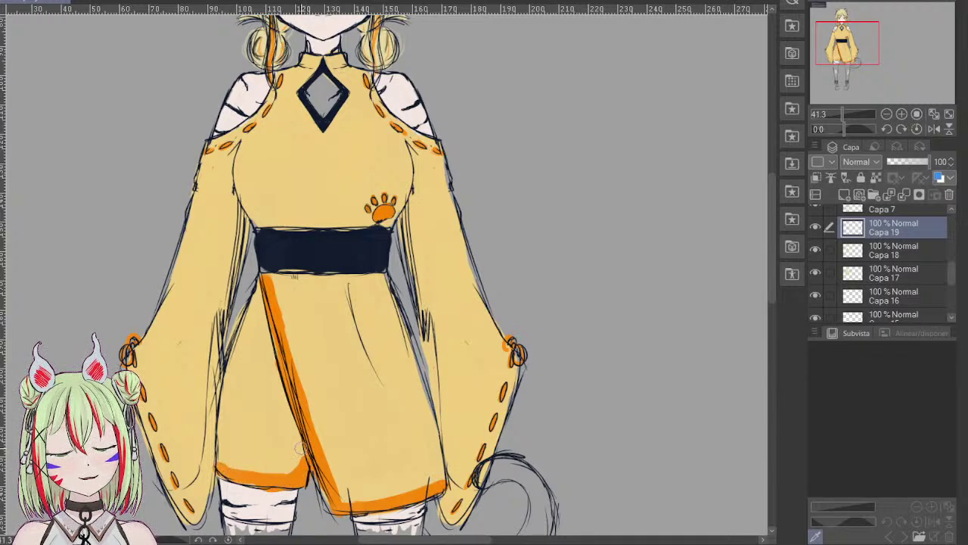
# Try two dark curved bands hanging from the waistband across the front wrap panel to its outer edge
pyautogui.moveTo(843, 116); pyautogui.dragTo(844, 114)
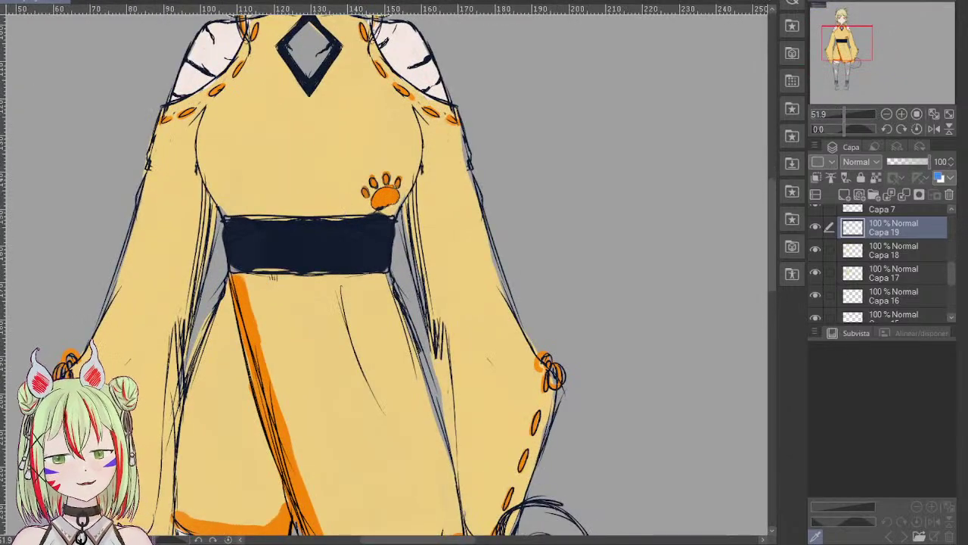
pyautogui.moveTo(309, 277)
pyautogui.mouseDown()
pyautogui.moveTo(323, 362)
pyautogui.moveTo(363, 415)
pyautogui.moveTo(403, 436)
pyautogui.mouseUp()
pyautogui.moveTo(337, 374)
pyautogui.mouseDown()
pyautogui.moveTo(345, 391)
pyautogui.moveTo(445, 439)
pyautogui.moveTo(336, 392)
pyautogui.mouseUp()
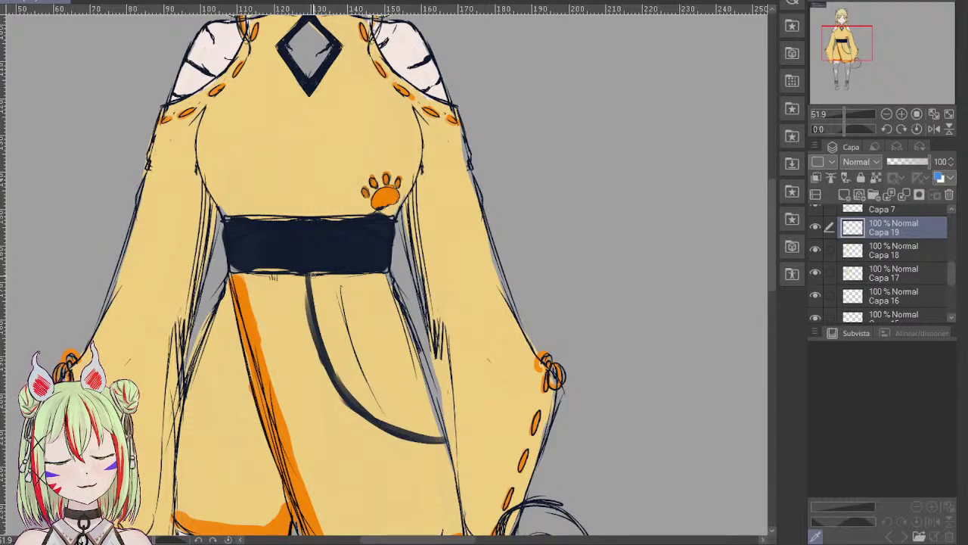
pyautogui.moveTo(311, 277); pyautogui.dragTo(414, 439)
pyautogui.moveTo(306, 274)
pyautogui.mouseDown()
pyautogui.moveTo(357, 413)
pyautogui.moveTo(405, 442)
pyautogui.mouseUp()
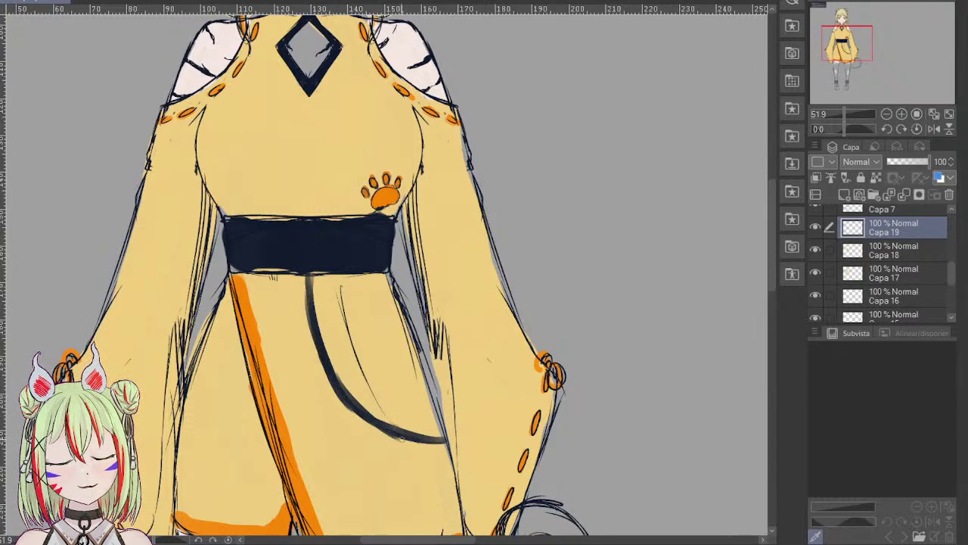
pyautogui.moveTo(346, 275); pyautogui.dragTo(398, 454)
pyautogui.moveTo(382, 416); pyautogui.dragTo(458, 503)
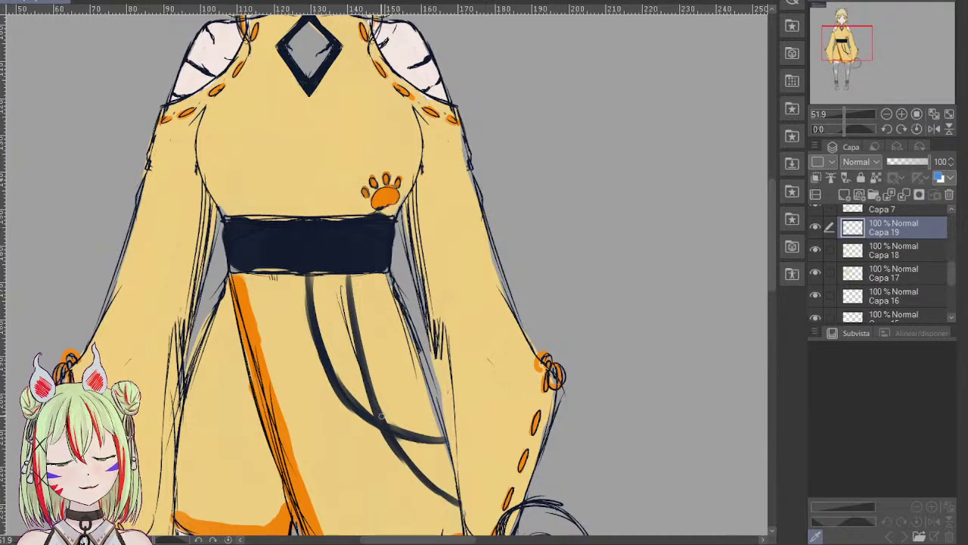
pyautogui.moveTo(375, 393); pyautogui.dragTo(447, 494)
# Undo both dark curved bands on the front wrap panel
pyautogui.moveTo(842, 115); pyautogui.dragTo(843, 115)
pyautogui.hotkey('ctrl', 'z')
pyautogui.hotkey('ctrl', 'z')
pyautogui.hotkey('ctrl', 'z')
pyautogui.hotkey('ctrl', 'z')
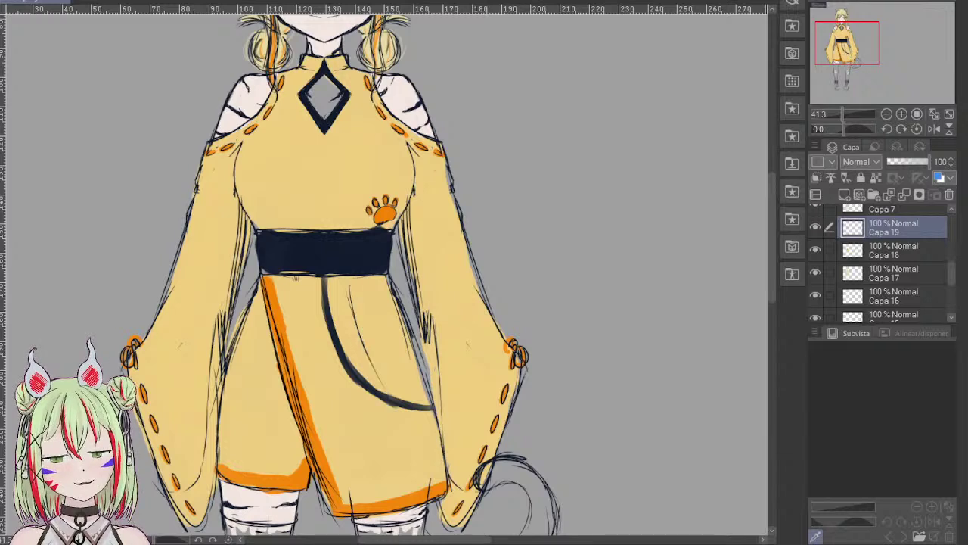
pyautogui.hotkey('ctrl', 'z')
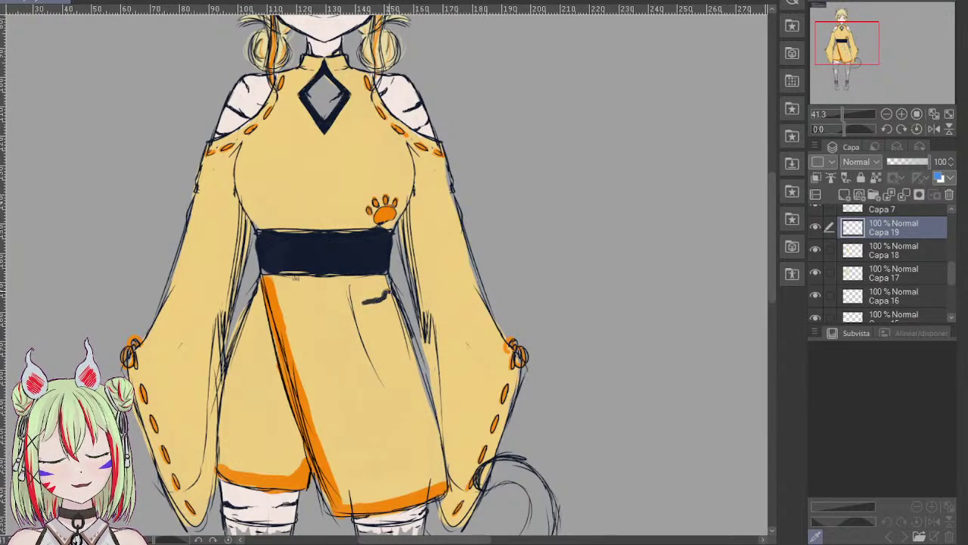
# Try short dark tiger stripes on the wrap panel below the waistband, and undo them
pyautogui.moveTo(387, 293); pyautogui.dragTo(358, 303)
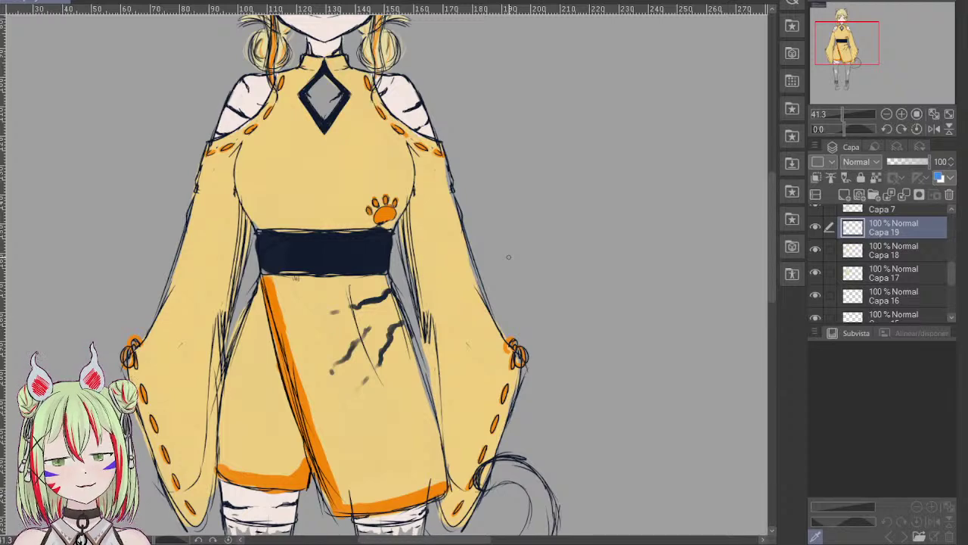
pyautogui.hotkey('ctrl', 'z')
pyautogui.hotkey('ctrl', 'z')
pyautogui.hotkey('ctrl', 'z')
pyautogui.hotkey('ctrl', 'z')
pyautogui.hotkey('ctrl', 'z')
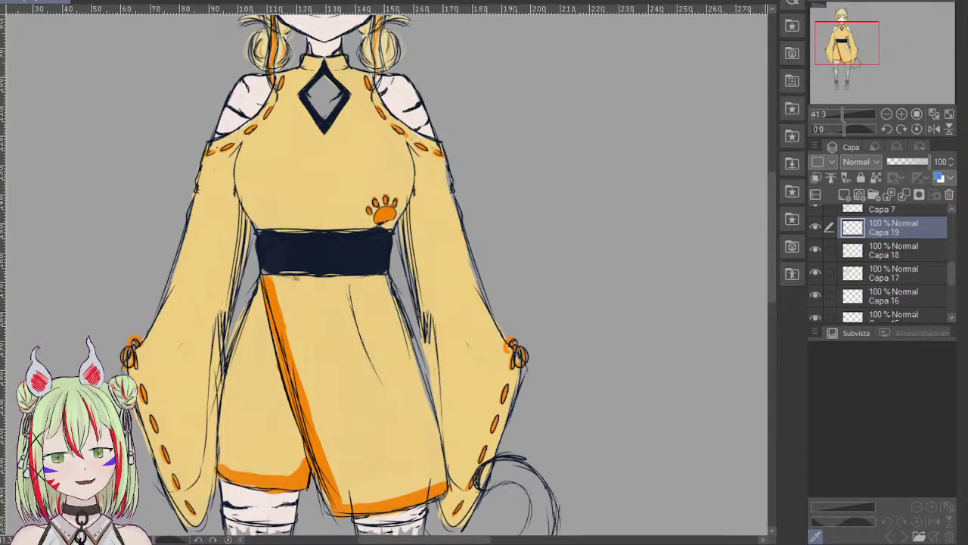
# Fill the diamond cut-out on the chest with the pale skin colour on layer Capa 15
pyautogui.moveTo(848, 123)
pyautogui.mouseDown()
pyautogui.moveTo(832, 124)
pyautogui.moveTo(844, 121)
pyautogui.mouseUp()
pyautogui.moveTo(843, 41); pyautogui.dragTo(844, 32)
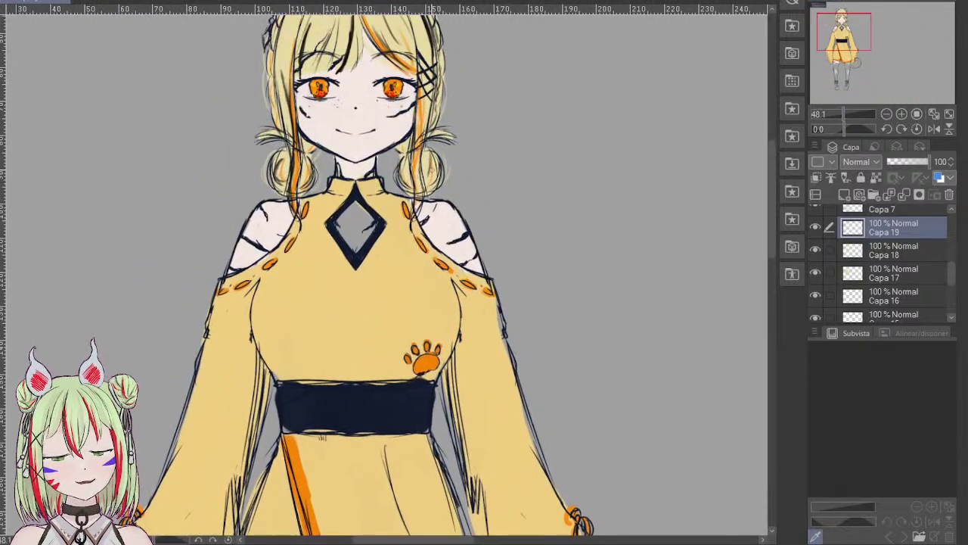
pyautogui.scroll(-3, 948, 280)
pyautogui.click(907, 258)
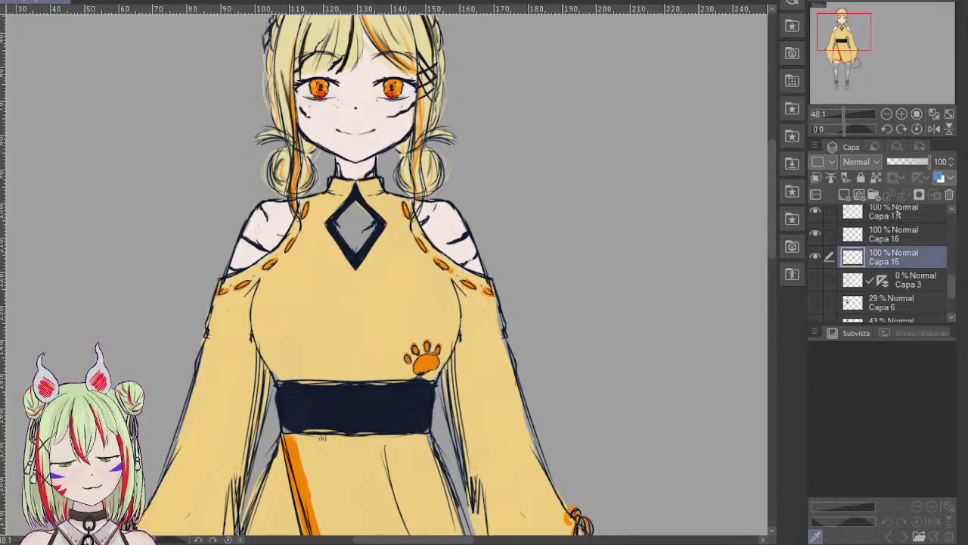
pyautogui.moveTo(342, 220)
pyautogui.mouseDown()
pyautogui.moveTo(346, 228)
pyautogui.moveTo(351, 208)
pyautogui.moveTo(346, 252)
pyautogui.moveTo(357, 252)
pyautogui.mouseUp()
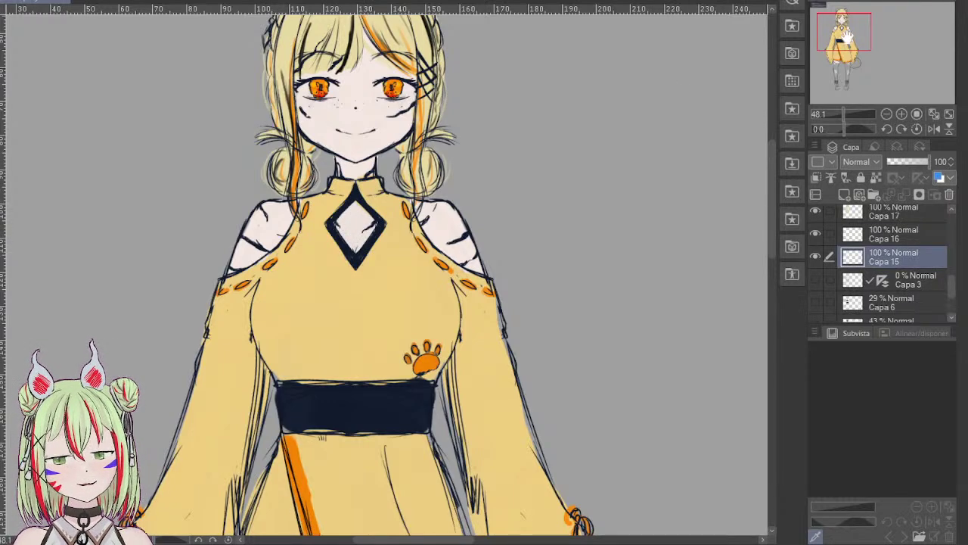
# Add a new empty layer directly above Capa 19, beneath line art layer Capa 7, for the legwear
pyautogui.moveTo(847, 36); pyautogui.dragTo(852, 73)
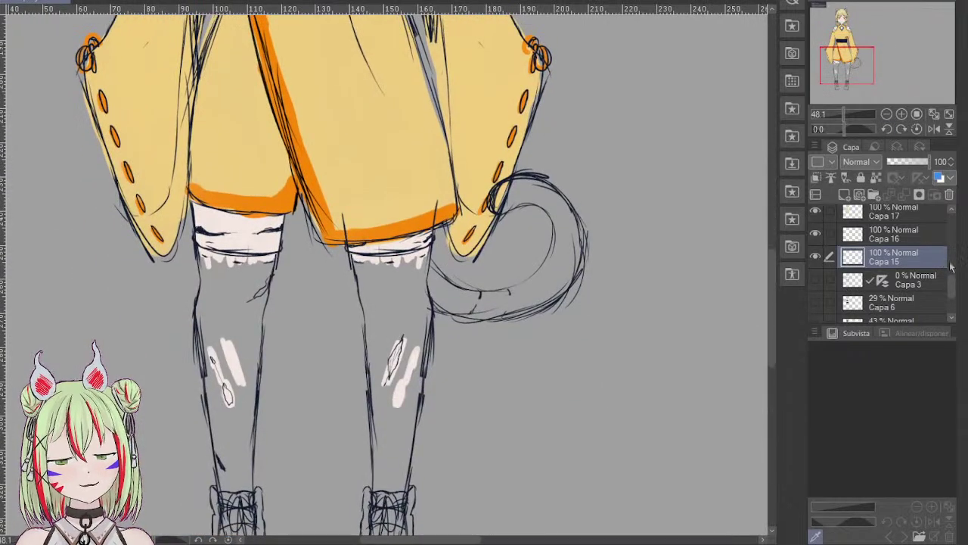
pyautogui.scroll(4, 951, 266)
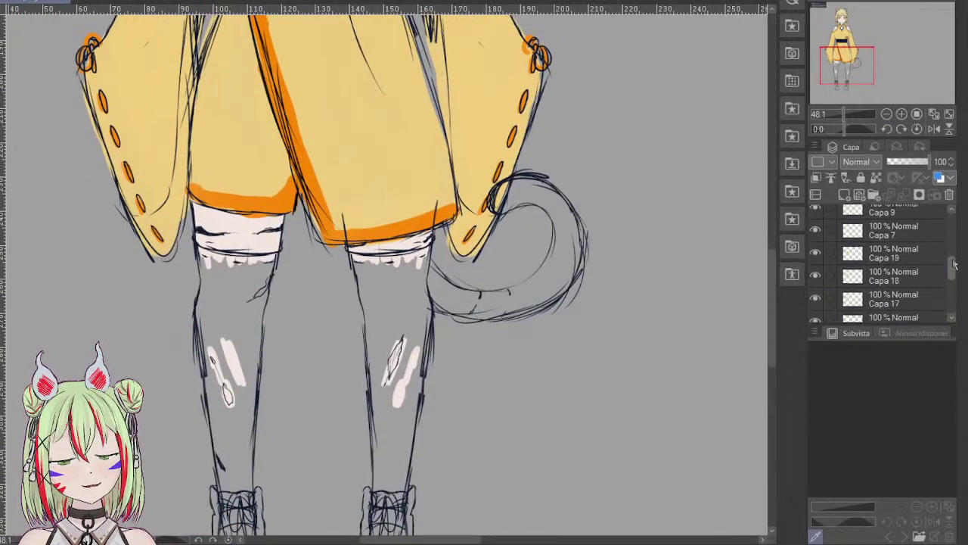
pyautogui.scroll(1, 953, 264)
pyautogui.click(832, 254)
pyautogui.click(816, 253)
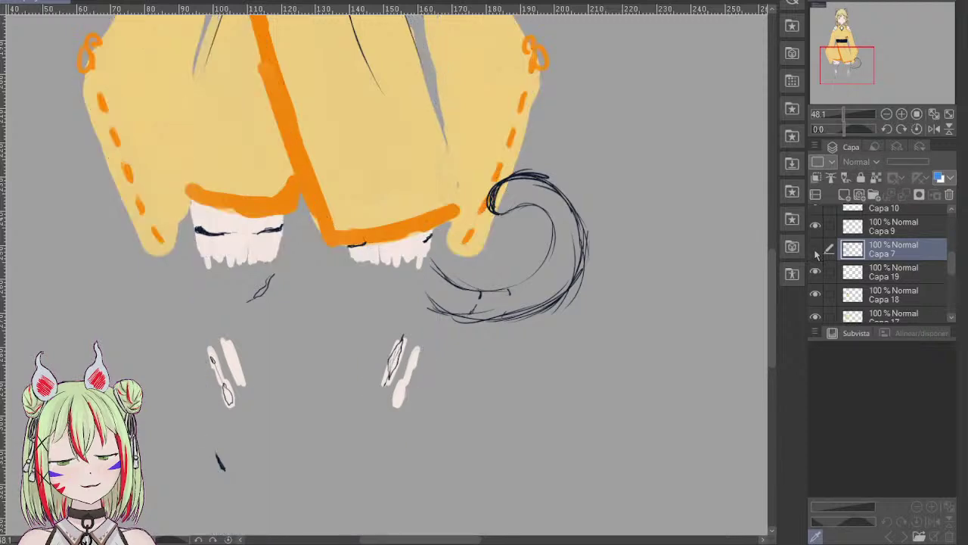
pyautogui.click(816, 250)
pyautogui.click(872, 276)
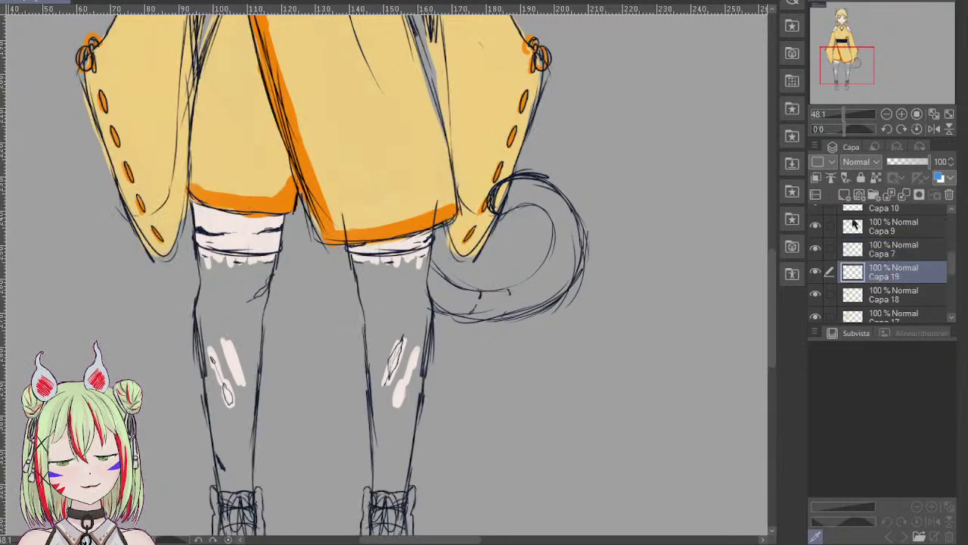
pyautogui.click(845, 194)
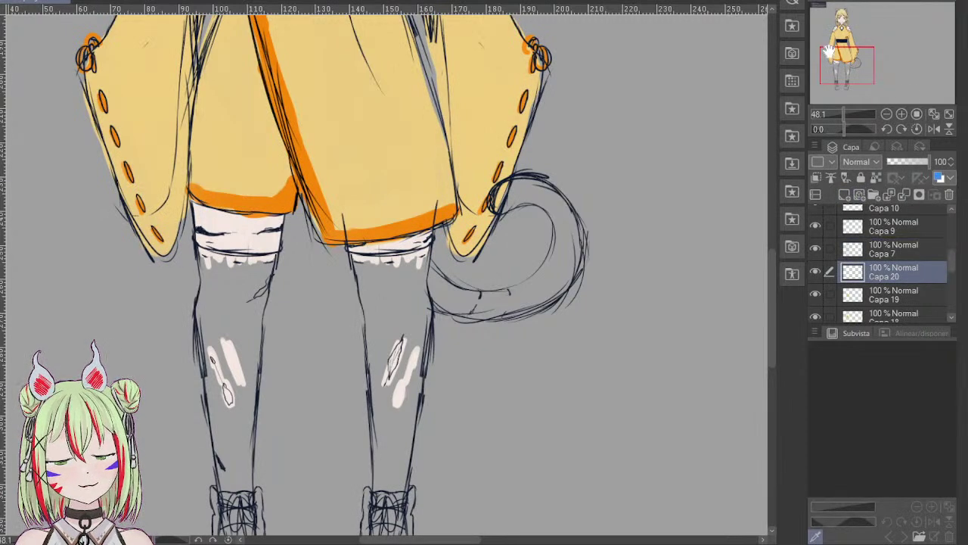
# Fill the stocking on the left leg with dark navy, from the thigh band down to the boot
pyautogui.moveTo(828, 50)
pyautogui.mouseDown()
pyautogui.moveTo(828, 37)
pyautogui.moveTo(855, 66)
pyautogui.mouseUp()
pyautogui.moveTo(254, 259); pyautogui.dragTo(252, 380)
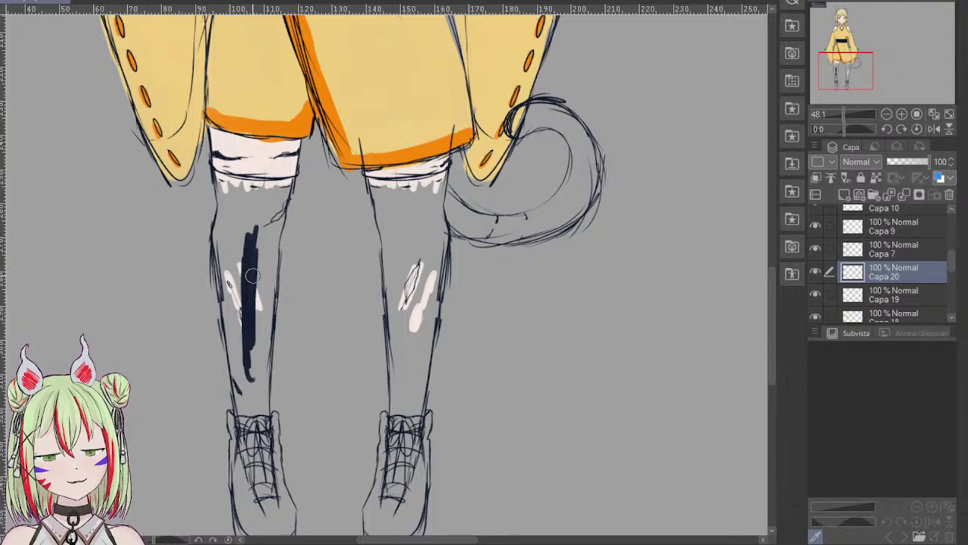
pyautogui.moveTo(255, 273)
pyautogui.mouseDown()
pyautogui.moveTo(218, 234)
pyautogui.moveTo(221, 180)
pyautogui.moveTo(283, 186)
pyautogui.moveTo(260, 241)
pyautogui.moveTo(255, 198)
pyautogui.moveTo(238, 221)
pyautogui.moveTo(227, 211)
pyautogui.moveTo(226, 285)
pyautogui.moveTo(252, 423)
pyautogui.moveTo(261, 400)
pyautogui.moveTo(261, 420)
pyautogui.moveTo(241, 421)
pyautogui.moveTo(245, 367)
pyautogui.moveTo(259, 301)
pyautogui.moveTo(265, 328)
pyautogui.moveTo(268, 276)
pyautogui.moveTo(263, 299)
pyautogui.moveTo(235, 298)
pyautogui.mouseUp()
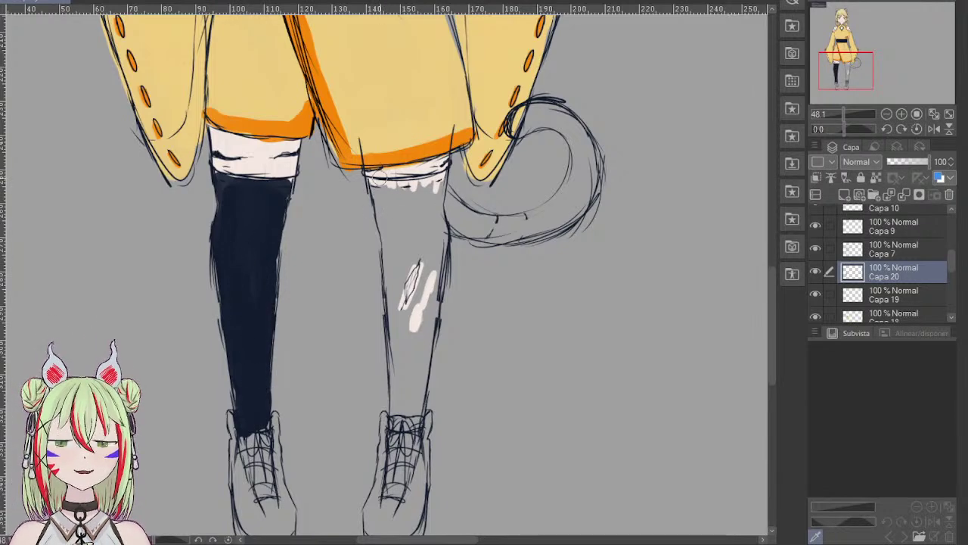
# Fill the right leg's stocking with dark navy and paint an orange band across the top of both stockings
pyautogui.moveTo(408, 227)
pyautogui.mouseDown()
pyautogui.moveTo(397, 264)
pyautogui.moveTo(373, 181)
pyautogui.moveTo(435, 180)
pyautogui.moveTo(430, 284)
pyautogui.moveTo(411, 204)
pyautogui.moveTo(394, 218)
pyautogui.moveTo(389, 199)
pyautogui.moveTo(411, 313)
pyautogui.moveTo(406, 336)
pyautogui.moveTo(391, 259)
pyautogui.moveTo(399, 426)
pyautogui.moveTo(419, 365)
pyautogui.moveTo(419, 382)
pyautogui.moveTo(432, 268)
pyautogui.moveTo(429, 326)
pyautogui.mouseUp()
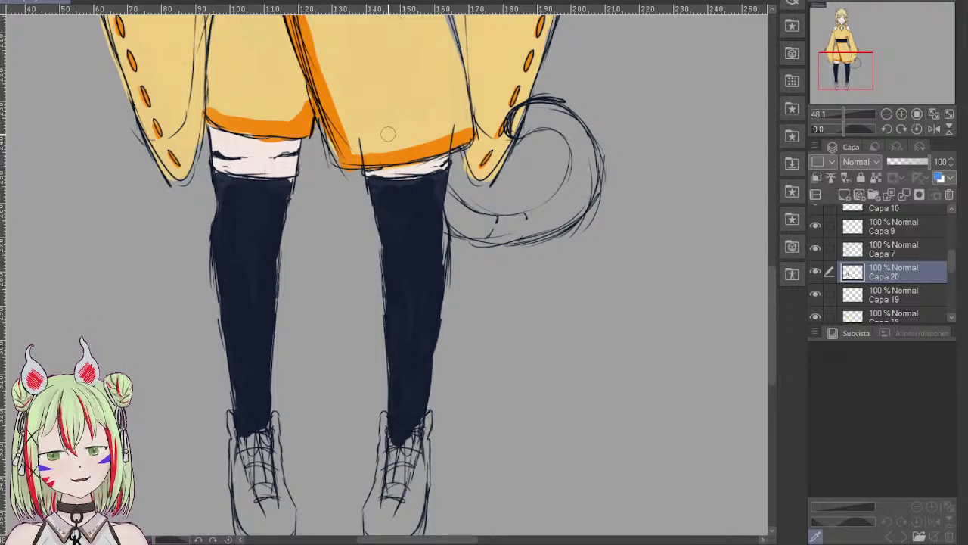
pyautogui.moveTo(374, 181); pyautogui.dragTo(437, 175)
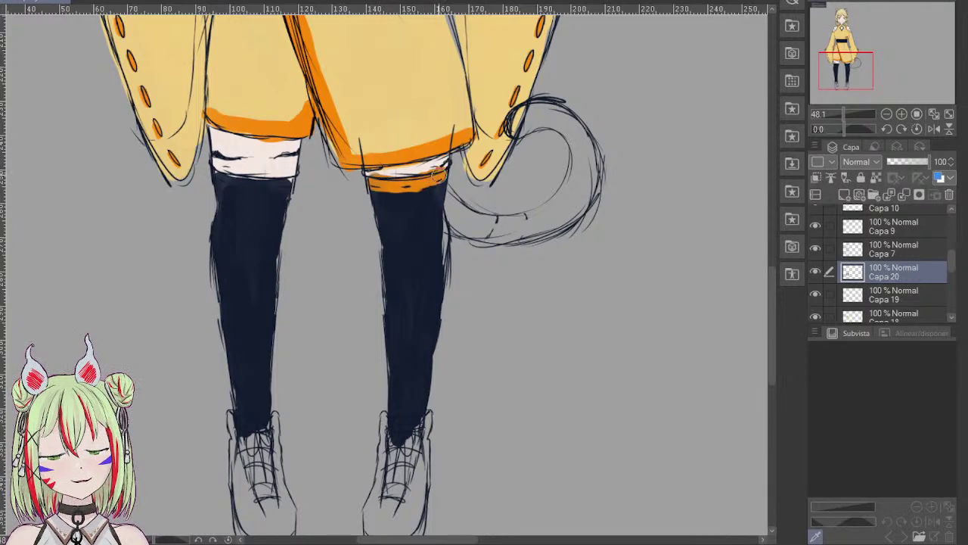
pyautogui.moveTo(216, 178); pyautogui.dragTo(291, 180)
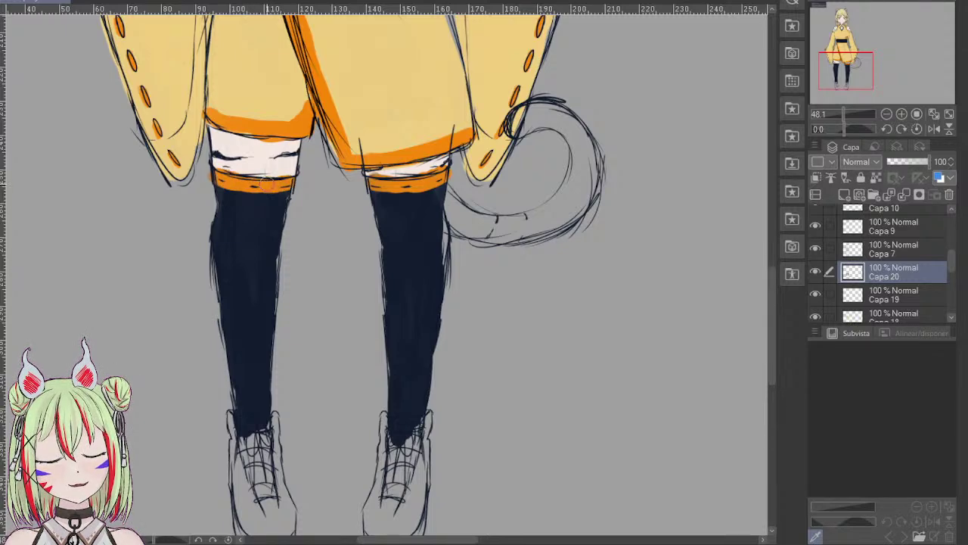
# Fill both lace-up boots with solid orange on layer Capa 20
pyautogui.moveTo(851, 67)
pyautogui.mouseDown()
pyautogui.moveTo(851, 38)
pyautogui.moveTo(852, 56)
pyautogui.mouseUp()
pyautogui.moveTo(845, 114); pyautogui.dragTo(838, 117)
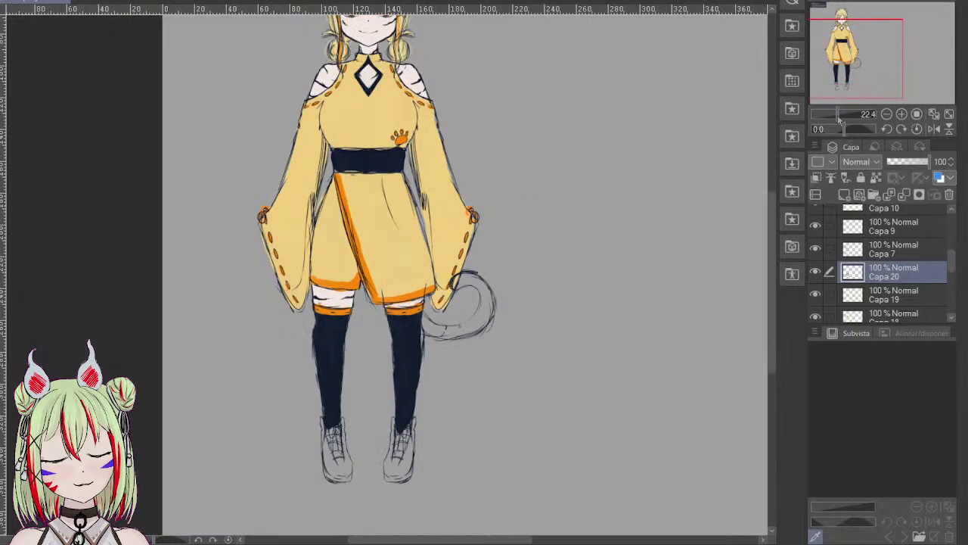
pyautogui.moveTo(853, 69); pyautogui.dragTo(856, 34)
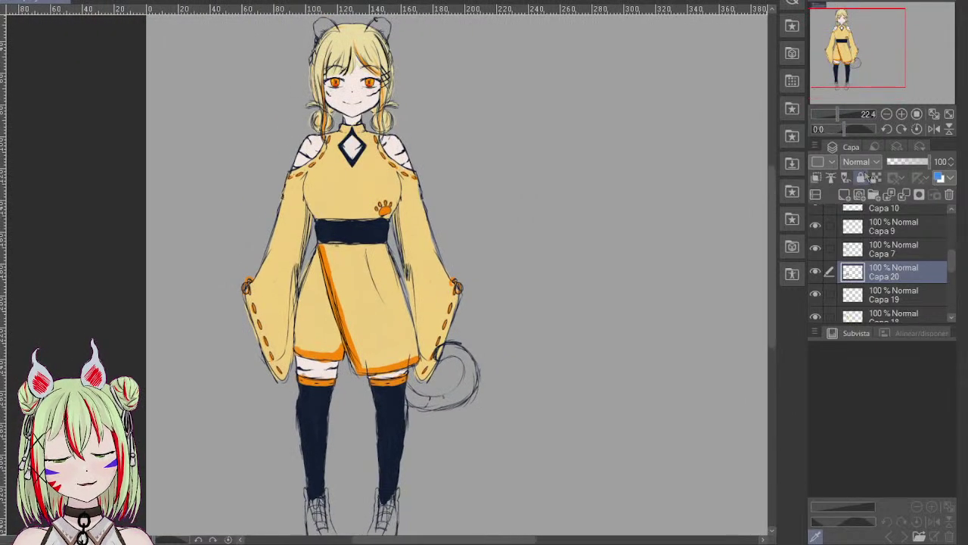
pyautogui.moveTo(861, 72)
pyautogui.mouseDown()
pyautogui.moveTo(846, 115)
pyautogui.moveTo(846, 64)
pyautogui.moveTo(843, 78)
pyautogui.mouseUp()
pyautogui.moveTo(457, 480)
pyautogui.mouseDown()
pyautogui.moveTo(474, 374)
pyautogui.moveTo(502, 330)
pyautogui.moveTo(487, 428)
pyautogui.moveTo(464, 371)
pyautogui.moveTo(467, 330)
pyautogui.moveTo(438, 335)
pyautogui.moveTo(437, 471)
pyautogui.moveTo(422, 457)
pyautogui.moveTo(424, 502)
pyautogui.moveTo(466, 484)
pyautogui.moveTo(502, 380)
pyautogui.moveTo(487, 489)
pyautogui.moveTo(460, 511)
pyautogui.moveTo(425, 478)
pyautogui.mouseUp()
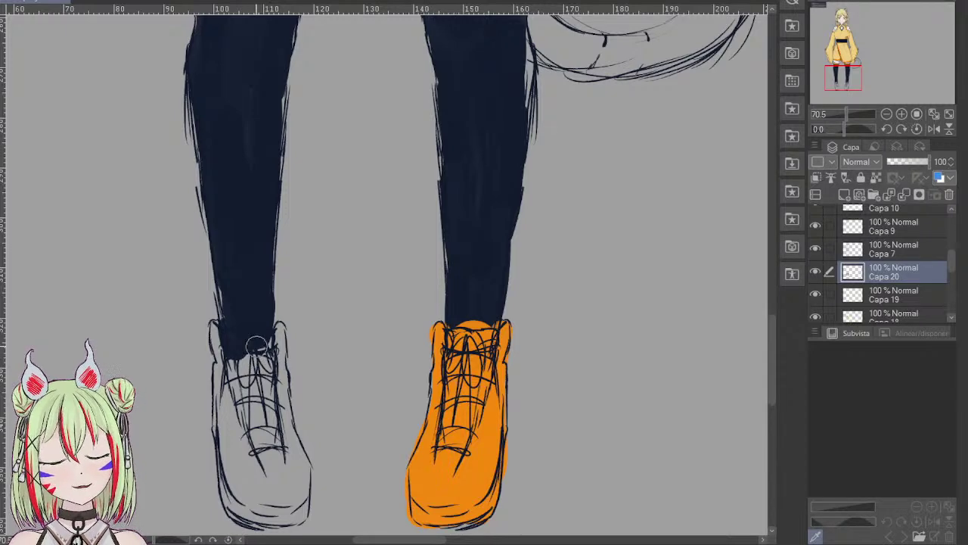
pyautogui.moveTo(245, 363)
pyautogui.mouseDown()
pyautogui.moveTo(274, 338)
pyautogui.moveTo(292, 475)
pyautogui.moveTo(285, 509)
pyautogui.moveTo(266, 497)
pyautogui.moveTo(274, 460)
pyautogui.moveTo(221, 369)
pyautogui.moveTo(215, 333)
pyautogui.moveTo(235, 471)
pyautogui.moveTo(225, 426)
pyautogui.moveTo(227, 484)
pyautogui.moveTo(251, 509)
pyautogui.moveTo(291, 506)
pyautogui.moveTo(281, 468)
pyautogui.moveTo(298, 496)
pyautogui.moveTo(276, 469)
pyautogui.mouseUp()
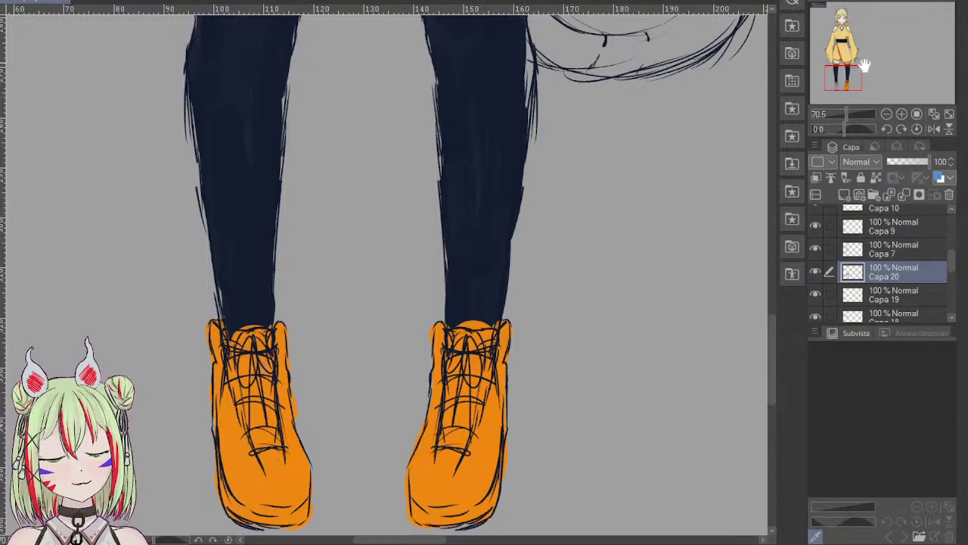
# Recolour both orange boots with the dress's warm yellow
pyautogui.moveTo(846, 117); pyautogui.dragTo(836, 117)
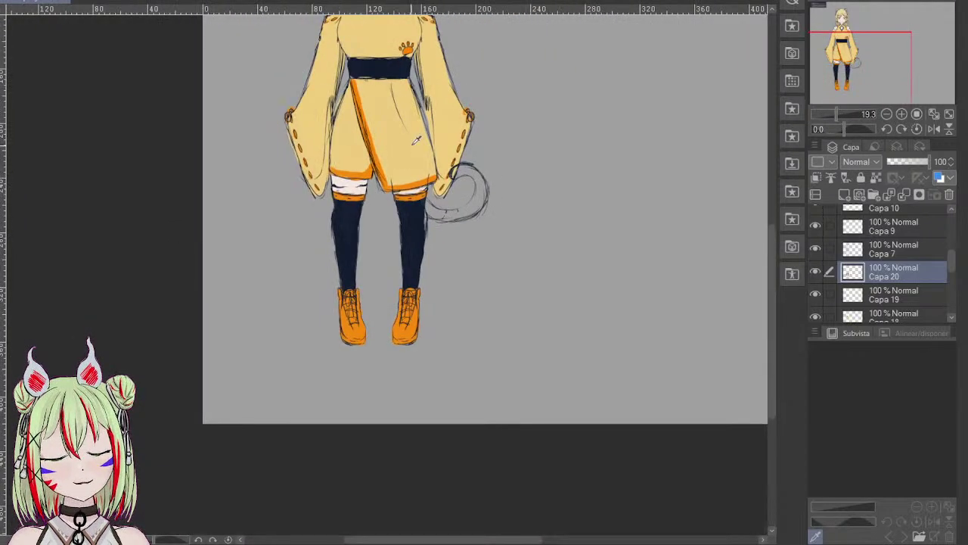
pyautogui.click(351, 319)
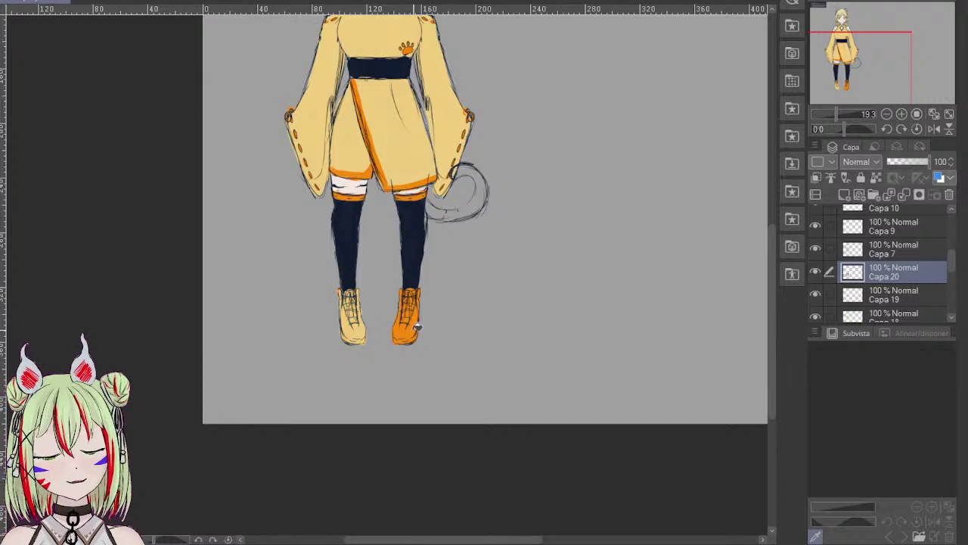
pyautogui.click(413, 324)
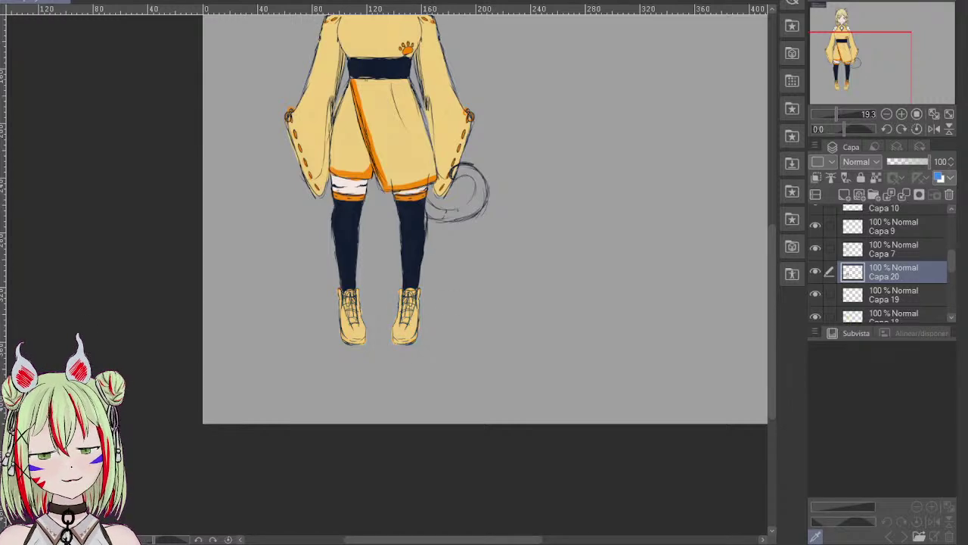
# Paint short wavy dark tiger stripes on both yellow boots and darken the edges of their soles
pyautogui.moveTo(835, 113); pyautogui.dragTo(849, 114)
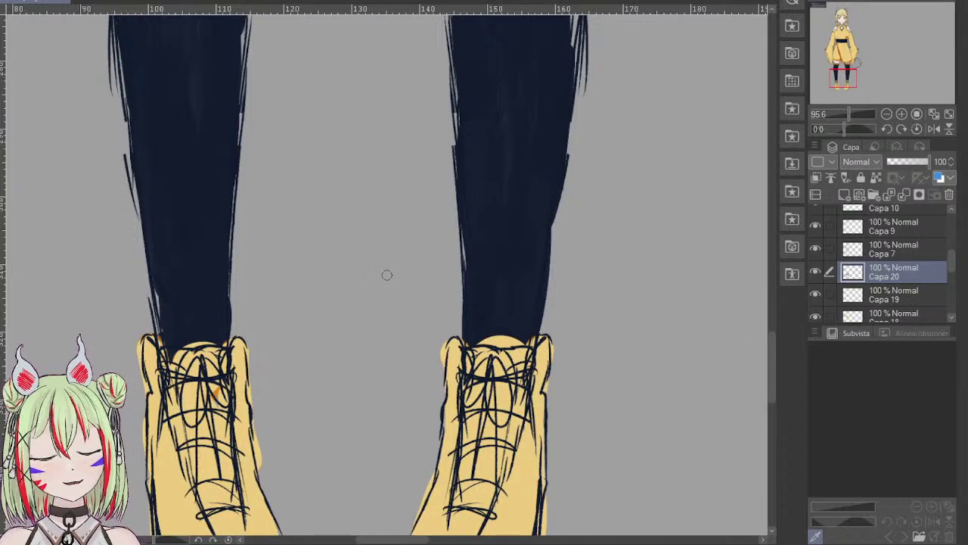
pyautogui.moveTo(240, 369)
pyautogui.mouseDown()
pyautogui.moveTo(239, 389)
pyautogui.moveTo(246, 363)
pyautogui.mouseUp()
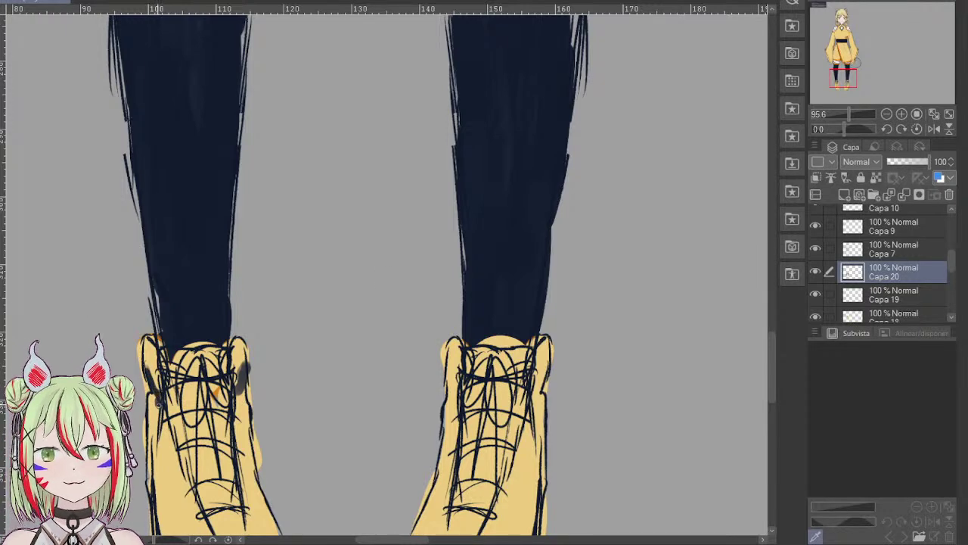
pyautogui.moveTo(844, 65); pyautogui.dragTo(847, 78)
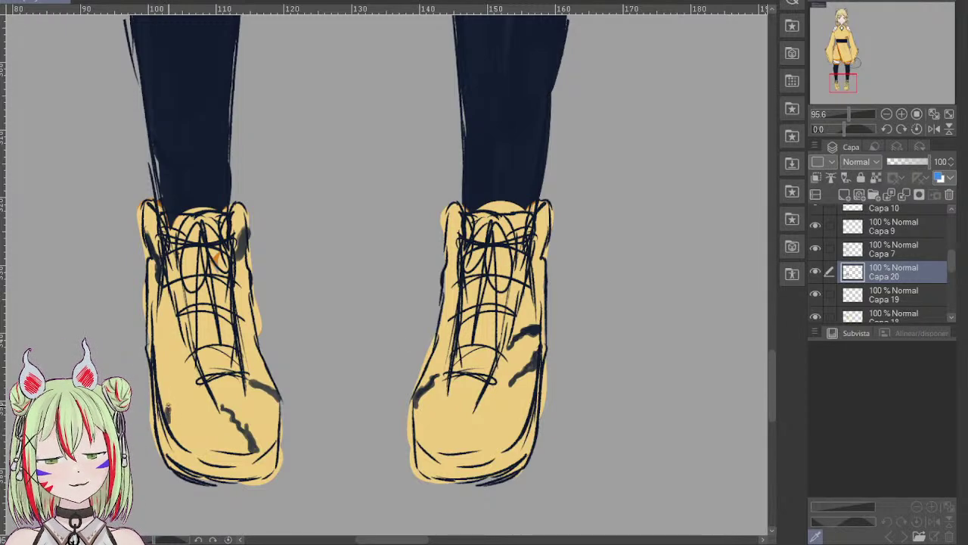
pyautogui.moveTo(168, 446)
pyautogui.mouseDown()
pyautogui.moveTo(173, 463)
pyautogui.moveTo(179, 443)
pyautogui.moveTo(186, 462)
pyautogui.moveTo(194, 452)
pyautogui.moveTo(172, 459)
pyautogui.moveTo(253, 477)
pyautogui.moveTo(267, 467)
pyautogui.moveTo(200, 479)
pyautogui.mouseUp()
pyautogui.moveTo(415, 448)
pyautogui.mouseDown()
pyautogui.moveTo(502, 465)
pyautogui.moveTo(487, 461)
pyautogui.moveTo(502, 448)
pyautogui.moveTo(517, 454)
pyautogui.moveTo(531, 419)
pyautogui.moveTo(520, 458)
pyautogui.moveTo(465, 474)
pyautogui.moveTo(422, 448)
pyautogui.mouseUp()
# Try repainting the skirt's orange diagonal wrap edge in pale yellow
pyautogui.moveTo(849, 115); pyautogui.dragTo(842, 116)
pyautogui.moveTo(862, 65); pyautogui.dragTo(845, 25)
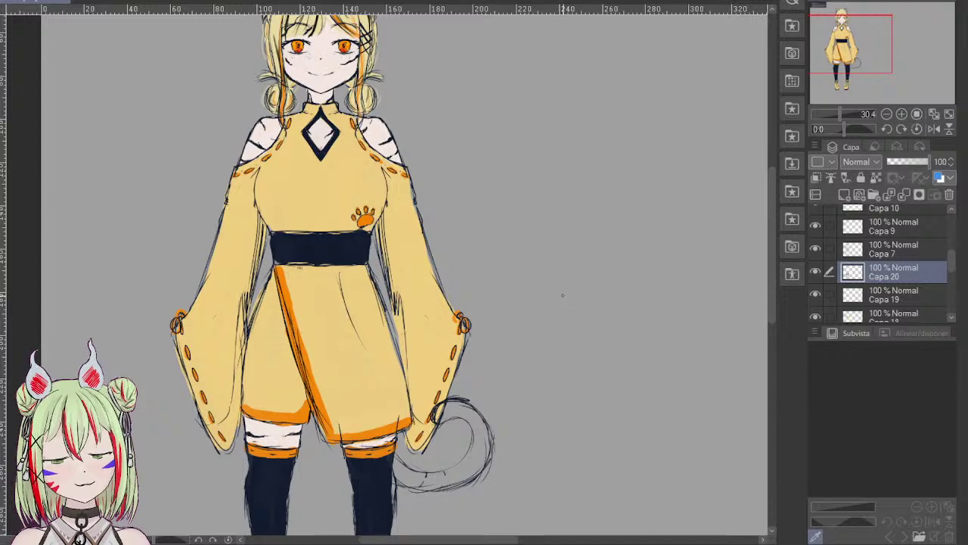
pyautogui.moveTo(862, 40); pyautogui.dragTo(871, 34)
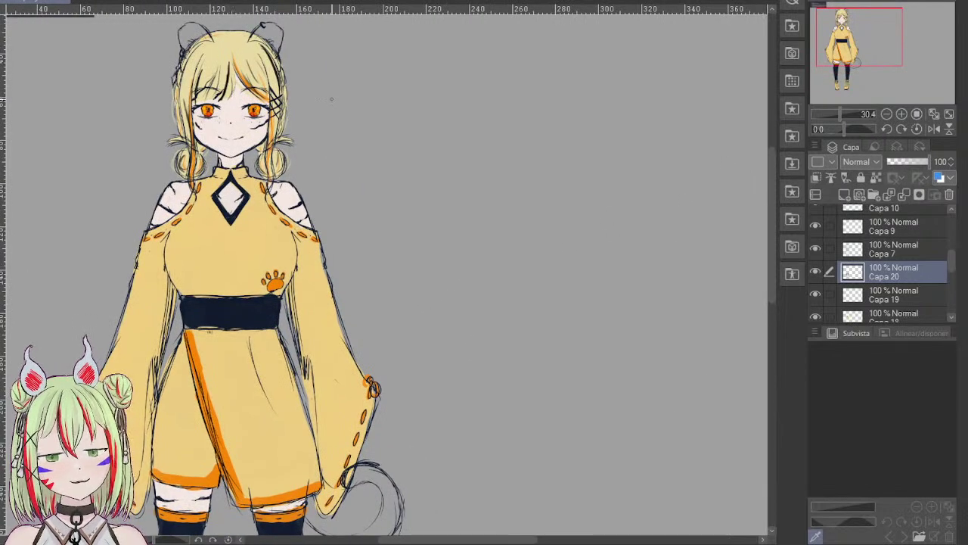
pyautogui.moveTo(844, 47); pyautogui.dragTo(847, 64)
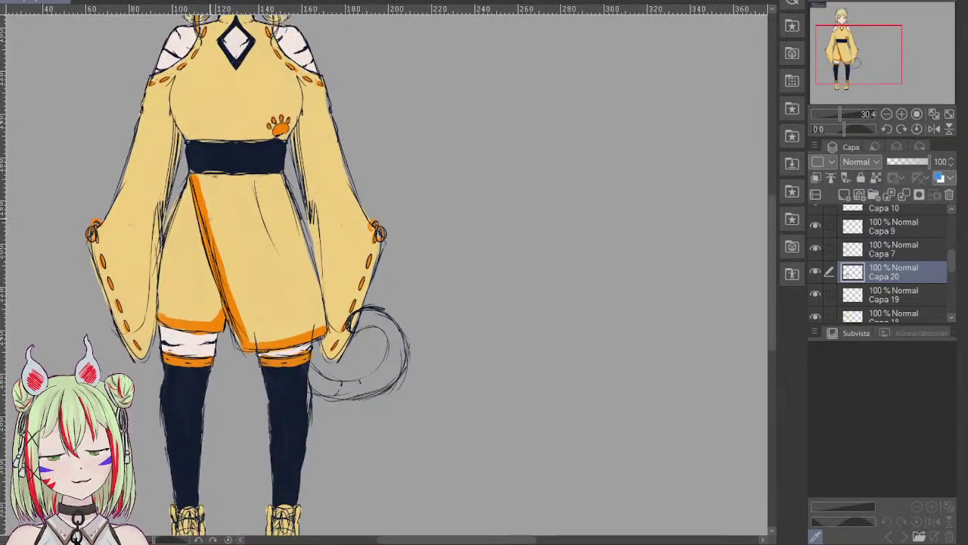
pyautogui.moveTo(205, 202)
pyautogui.mouseDown()
pyautogui.moveTo(218, 257)
pyautogui.moveTo(193, 176)
pyautogui.moveTo(226, 336)
pyautogui.mouseUp()
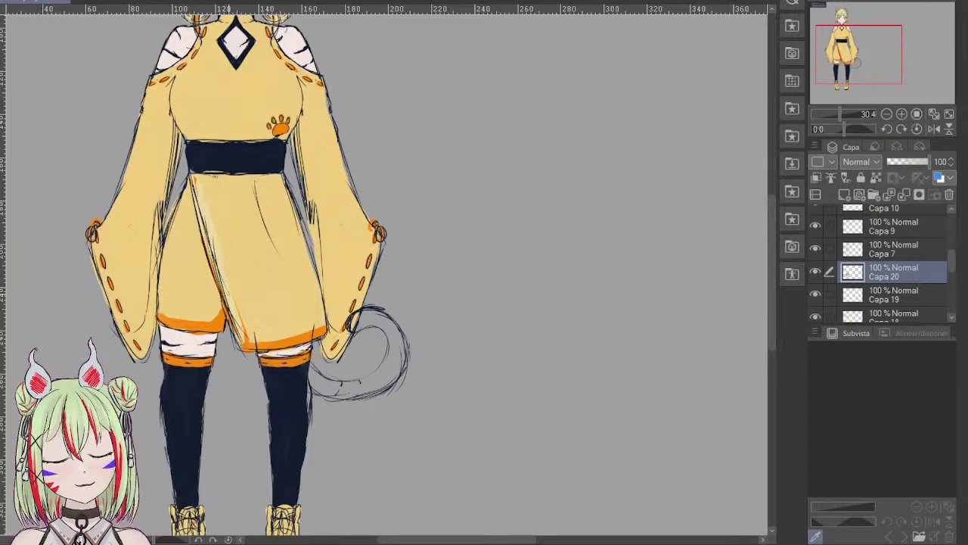
pyautogui.moveTo(202, 236); pyautogui.dragTo(250, 349)
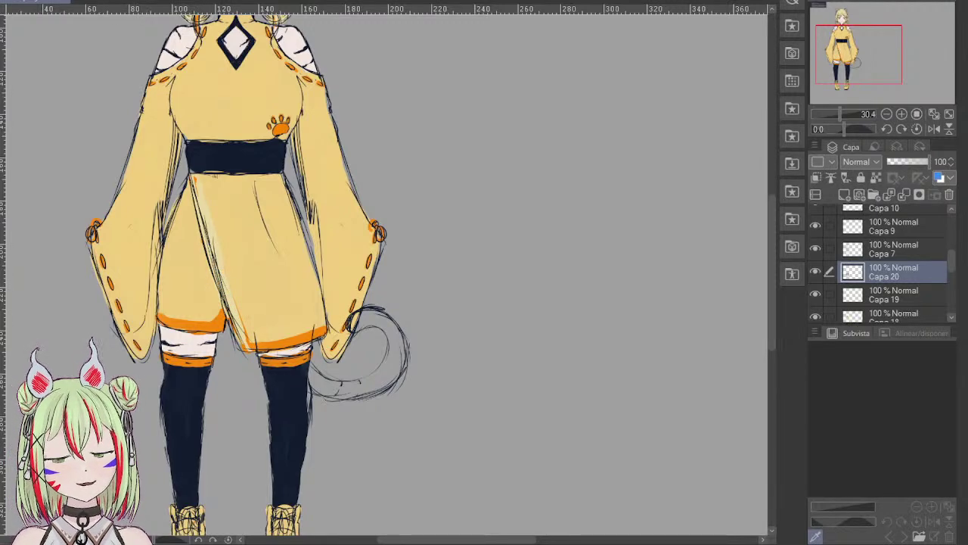
# Restore the orange wrap edge and add a new empty layer directly beneath skin layer Capa 15
pyautogui.moveTo(952, 260); pyautogui.dragTo(955, 296)
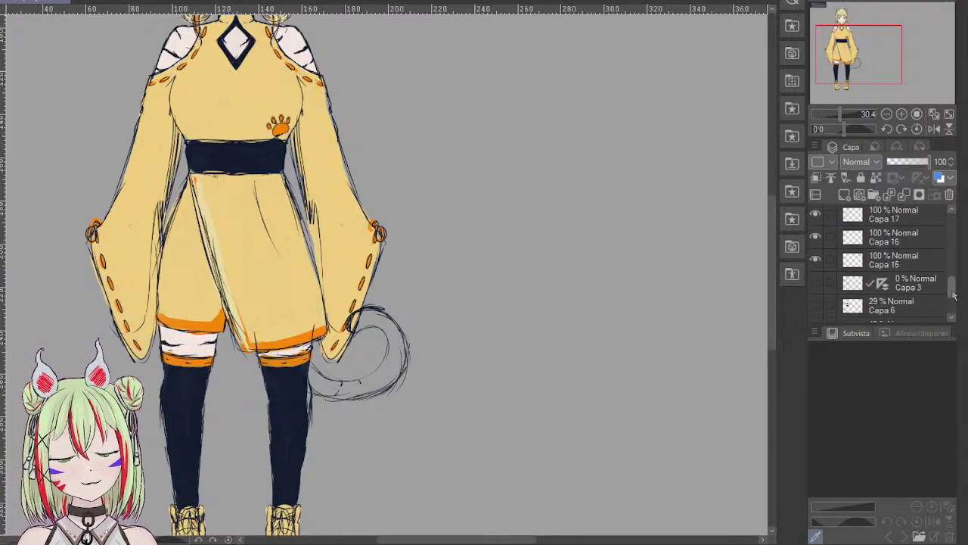
pyautogui.click(916, 260)
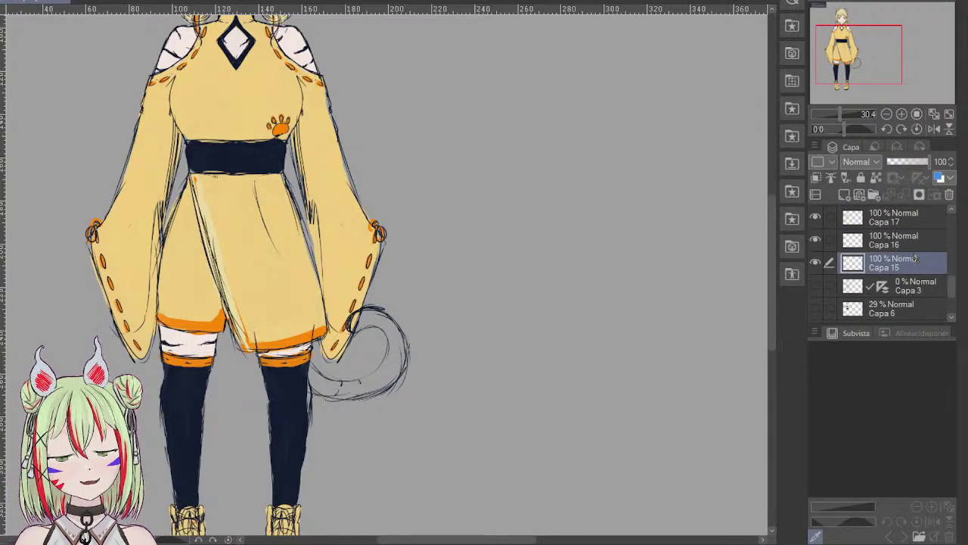
pyautogui.moveTo(191, 177); pyautogui.dragTo(225, 327)
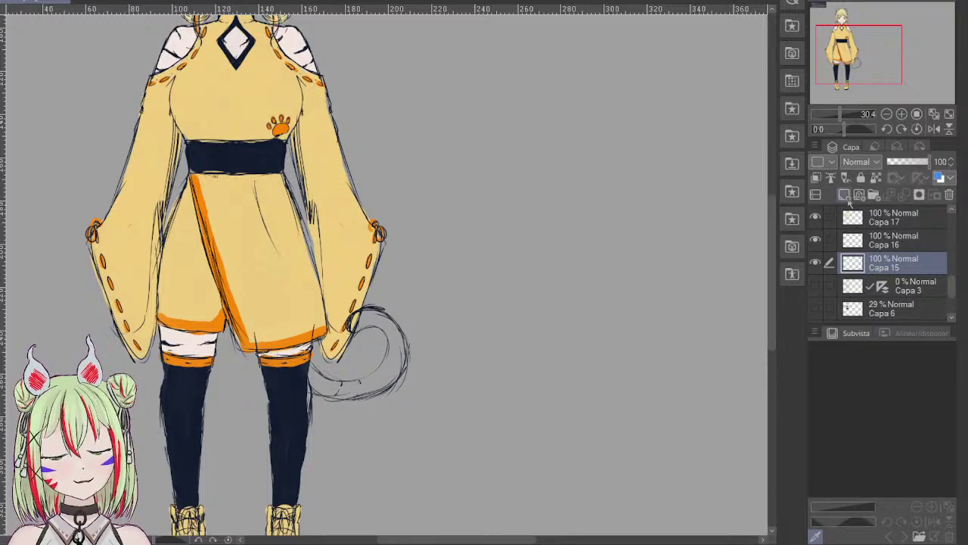
pyautogui.click(844, 196)
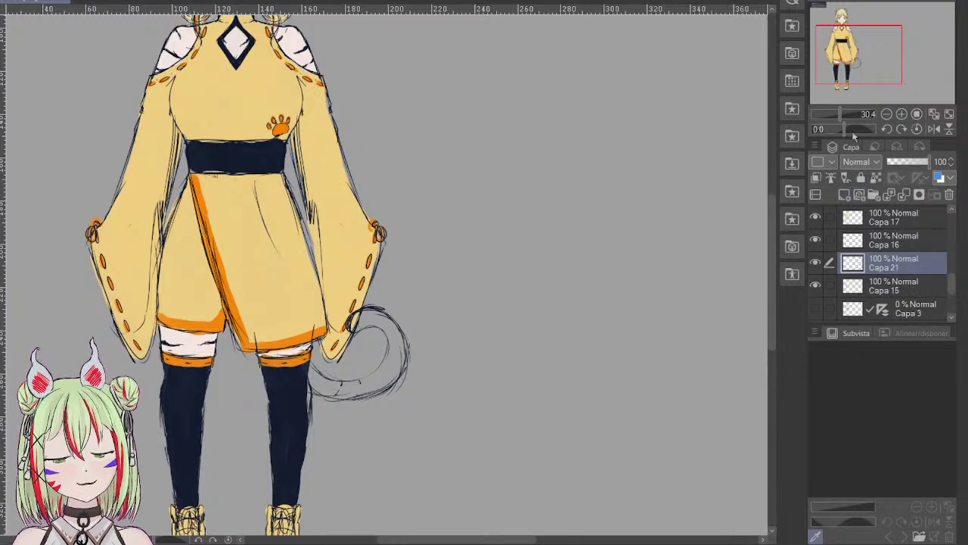
pyautogui.moveTo(896, 261); pyautogui.dragTo(906, 296)
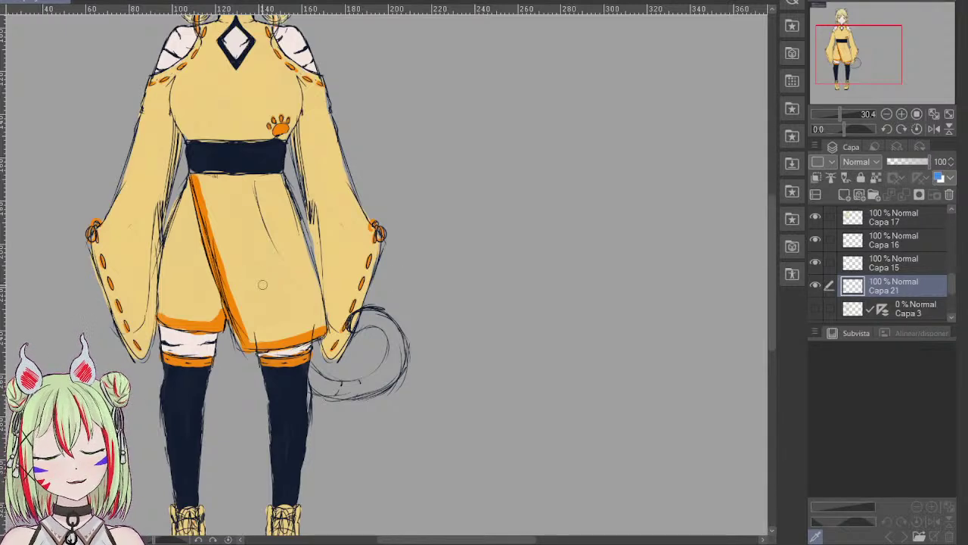
# Fill the curled tail with pale hair yellow on layer Capa 21, then paint its tip and short stripes dark navy
pyautogui.moveTo(312, 368)
pyautogui.mouseDown()
pyautogui.moveTo(335, 391)
pyautogui.moveTo(350, 377)
pyautogui.moveTo(332, 390)
pyautogui.moveTo(360, 389)
pyautogui.moveTo(351, 390)
pyautogui.moveTo(392, 372)
pyautogui.moveTo(391, 332)
pyautogui.moveTo(358, 315)
pyautogui.moveTo(391, 330)
pyautogui.moveTo(398, 361)
pyautogui.moveTo(397, 335)
pyautogui.moveTo(399, 374)
pyautogui.mouseUp()
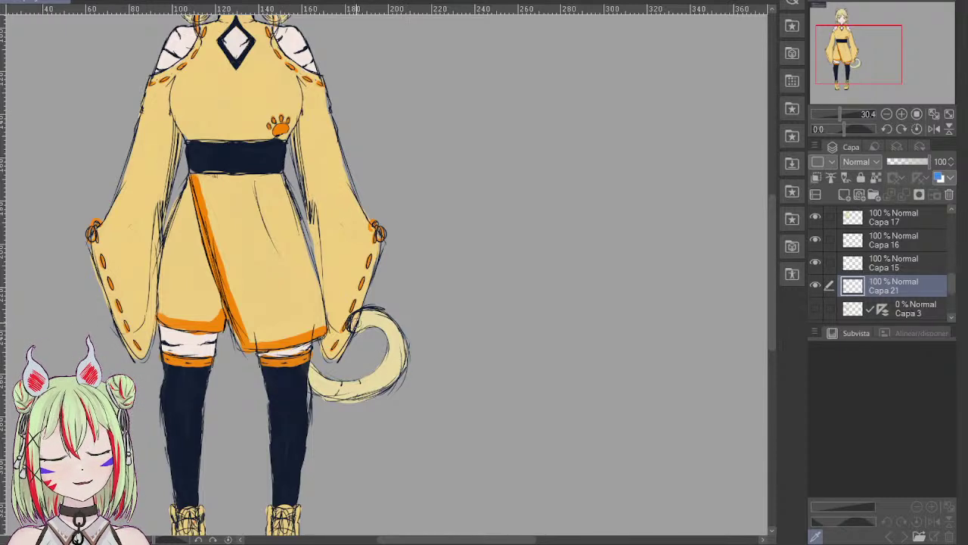
pyautogui.moveTo(356, 321)
pyautogui.mouseDown()
pyautogui.moveTo(366, 310)
pyautogui.moveTo(371, 321)
pyautogui.mouseUp()
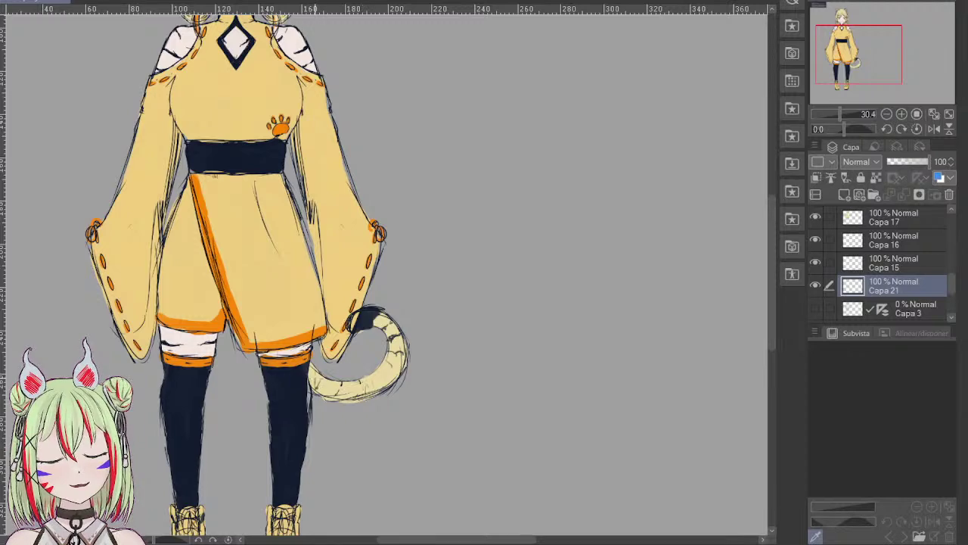
# Colour the dangling ornament at the left side of the hair red, including its small round bead
pyautogui.moveTo(840, 115); pyautogui.dragTo(834, 115)
pyautogui.moveTo(858, 58); pyautogui.dragTo(858, 46)
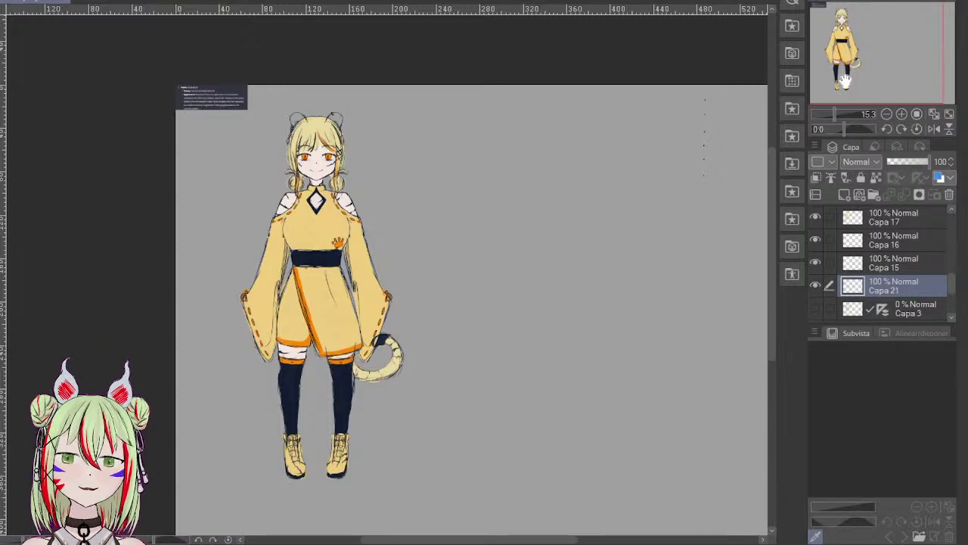
pyautogui.scroll(6, 845, 47)
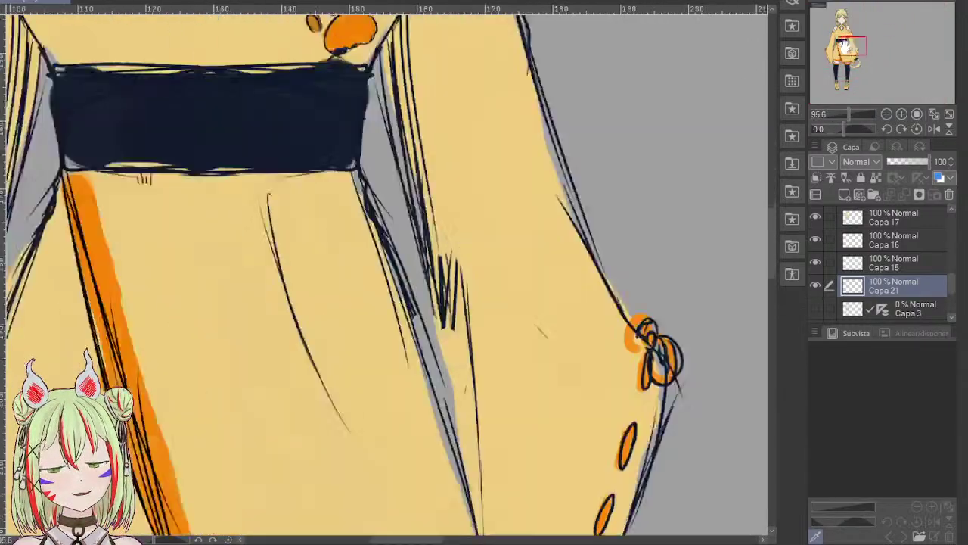
pyautogui.moveTo(845, 46); pyautogui.dragTo(838, 13)
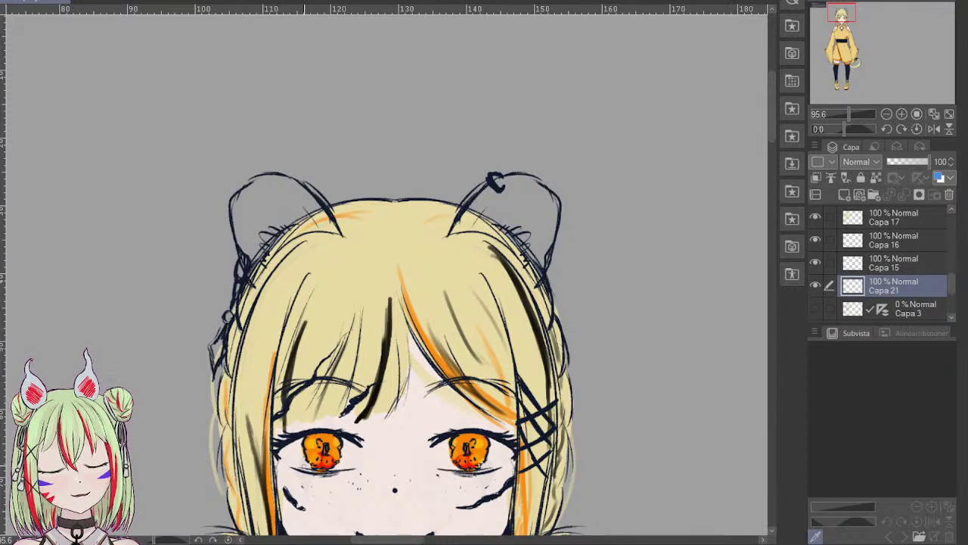
pyautogui.moveTo(221, 342)
pyautogui.mouseDown()
pyautogui.moveTo(215, 354)
pyautogui.moveTo(229, 315)
pyautogui.mouseUp()
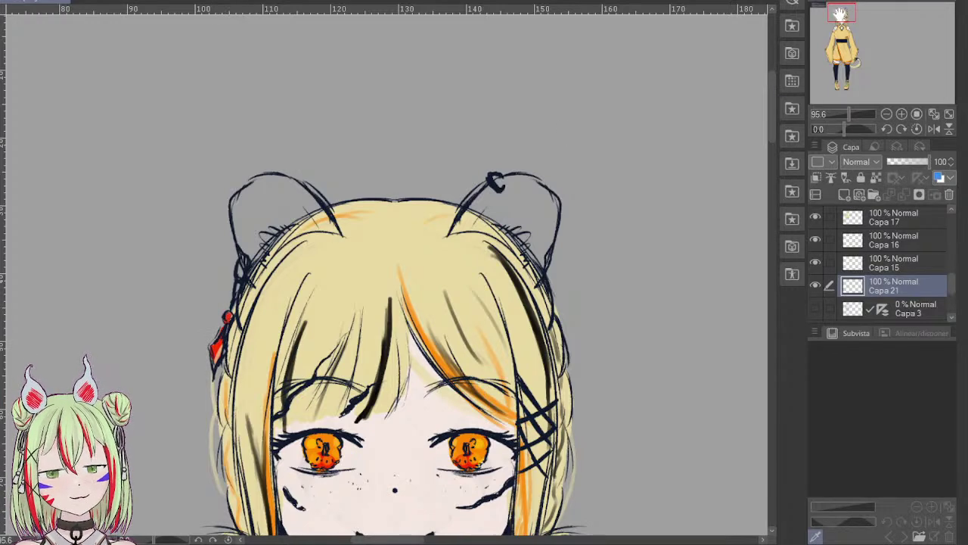
# Check layers Capa 14 and Capa 18 to find which one holds the skirt's orange trim
pyautogui.moveTo(840, 14); pyautogui.dragTo(842, 48)
pyautogui.moveTo(841, 114); pyautogui.dragTo(839, 114)
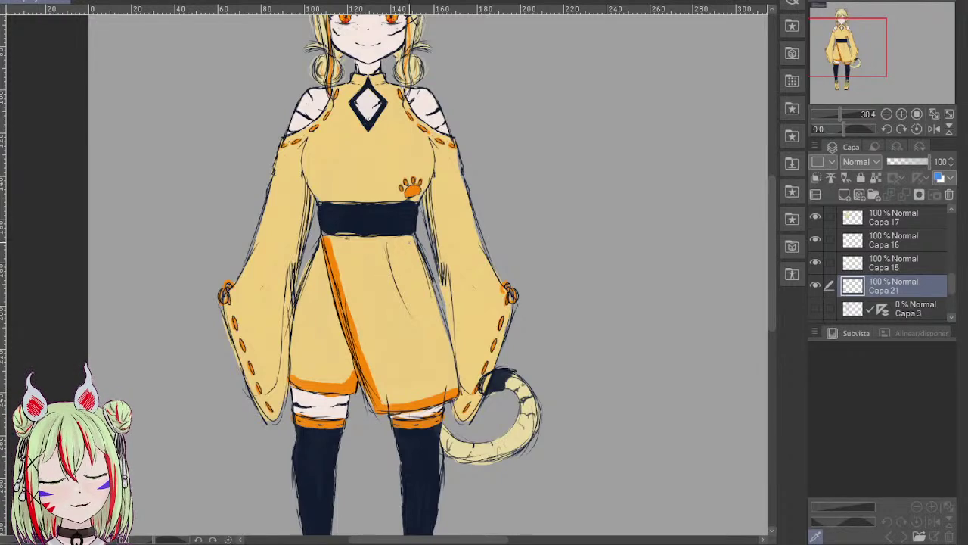
pyautogui.moveTo(952, 285); pyautogui.dragTo(951, 236)
pyautogui.click(900, 244)
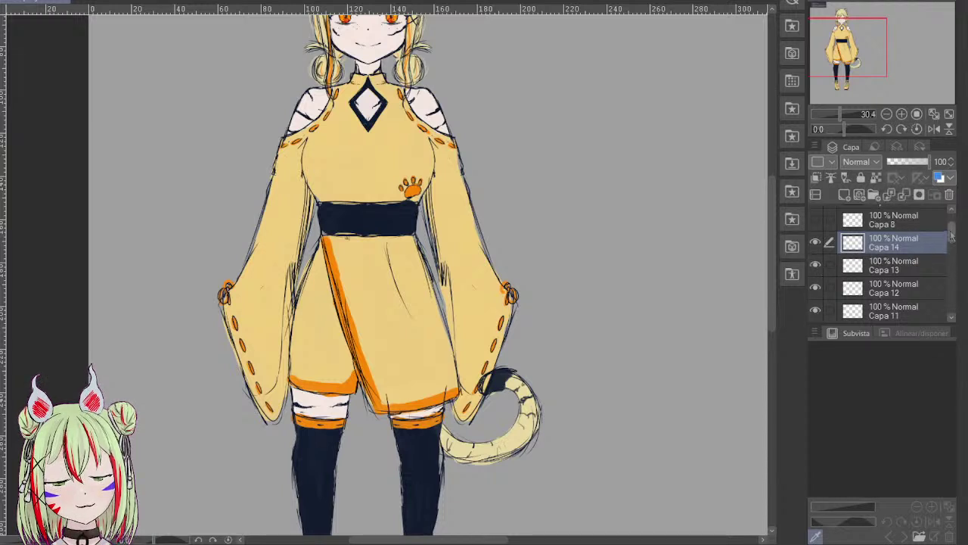
pyautogui.moveTo(951, 239); pyautogui.dragTo(951, 282)
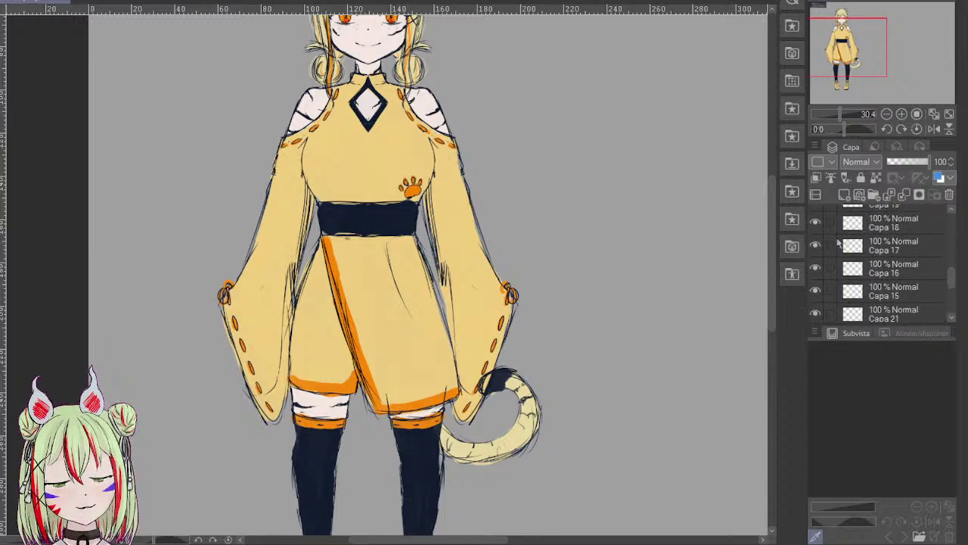
pyautogui.click(816, 222)
pyautogui.click(815, 222)
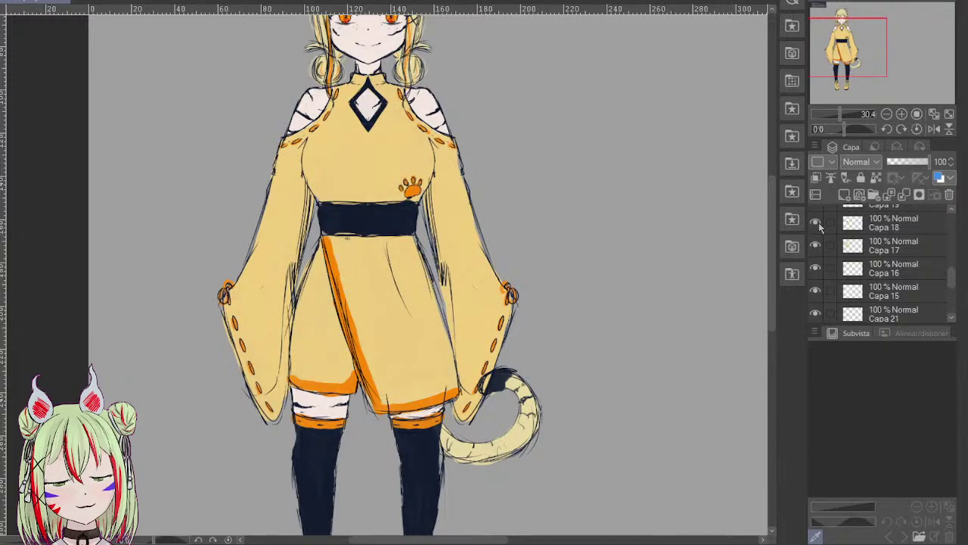
pyautogui.click(938, 229)
# Toggle layer Capa 19 to check its contents, then clear the skirt's orange trim from it
pyautogui.scroll(3, 869, 264)
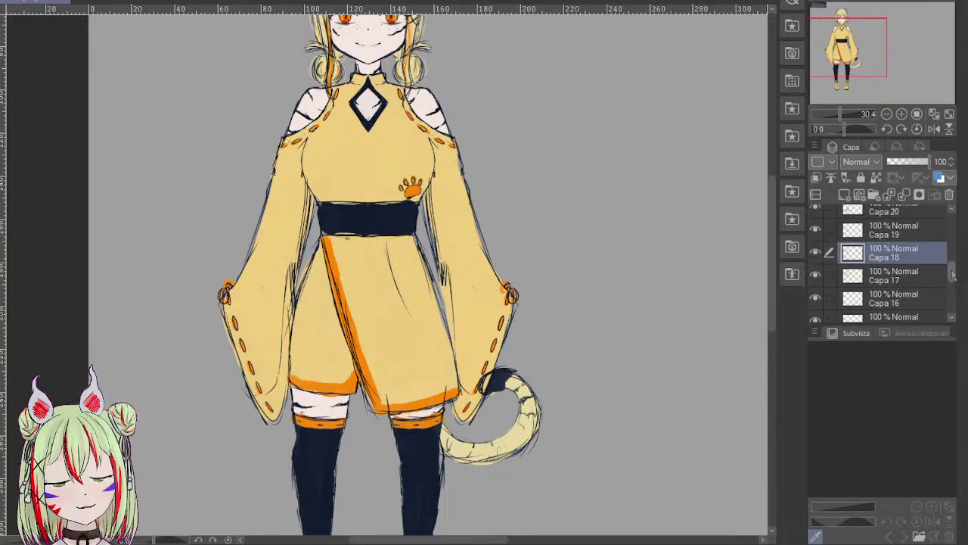
pyautogui.click(816, 258)
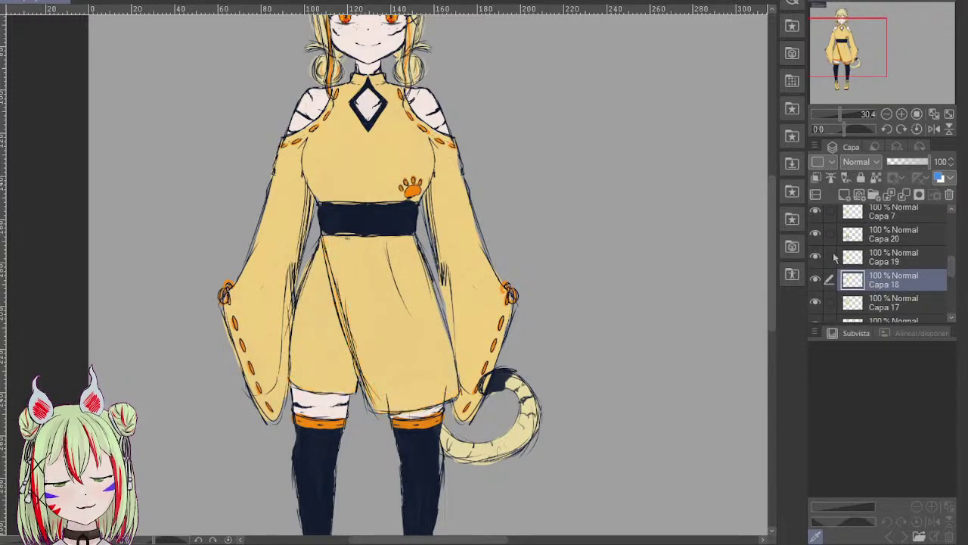
pyautogui.click(816, 258)
pyautogui.click(888, 258)
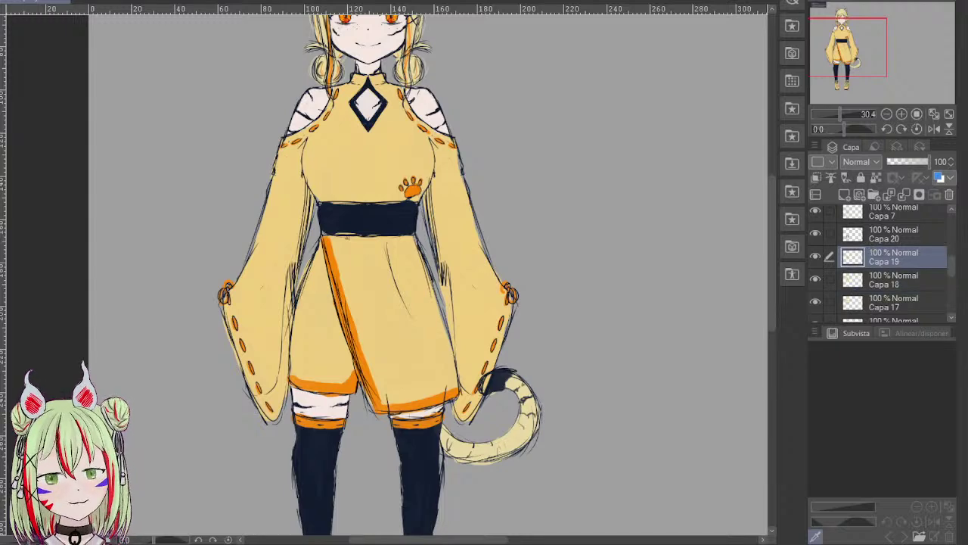
pyautogui.press('Delete')
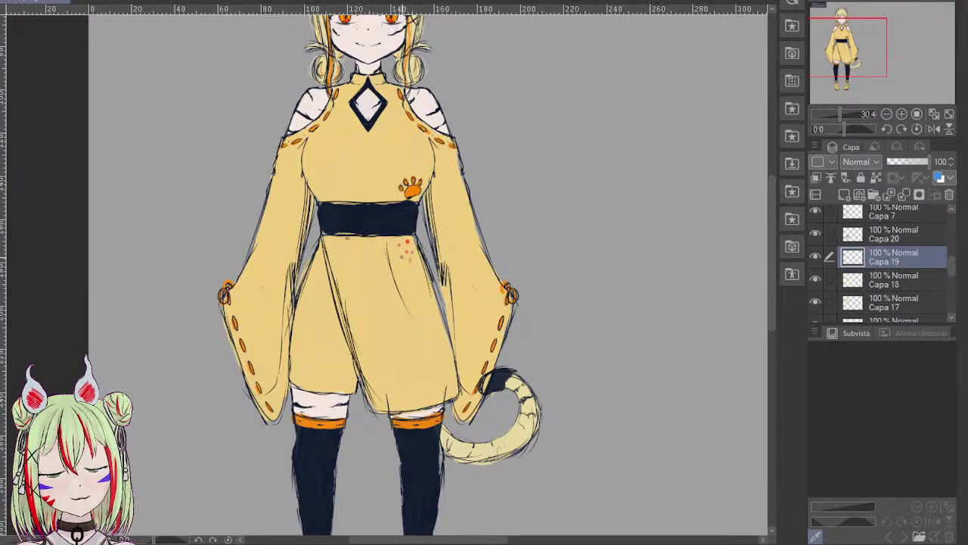
# Paint an orange paw print near the lower corner of the skirt's front panel, on the tail side
pyautogui.moveTo(855, 49); pyautogui.dragTo(855, 38)
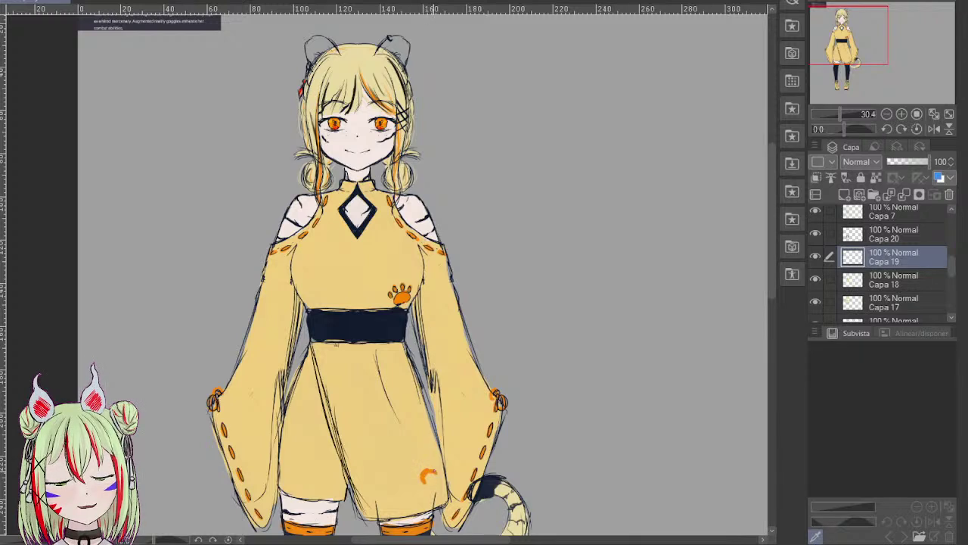
pyautogui.moveTo(433, 473); pyautogui.dragTo(438, 479)
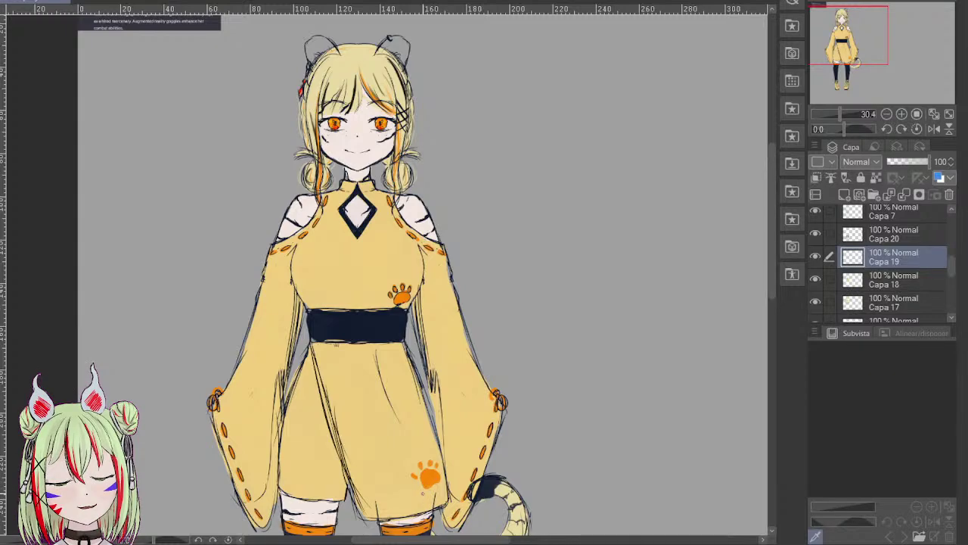
pyautogui.moveTo(843, 117)
pyautogui.mouseDown()
pyautogui.moveTo(830, 118)
pyautogui.moveTo(841, 119)
pyautogui.mouseUp()
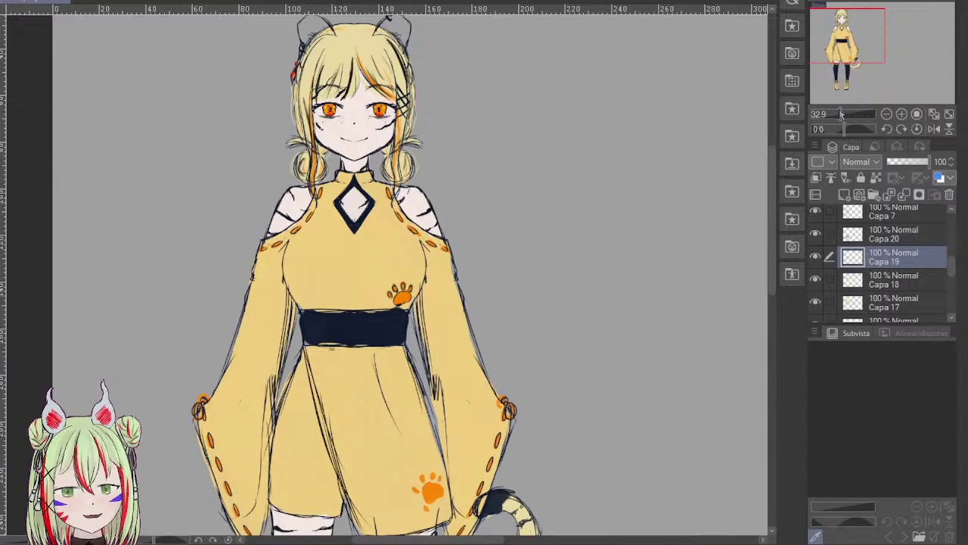
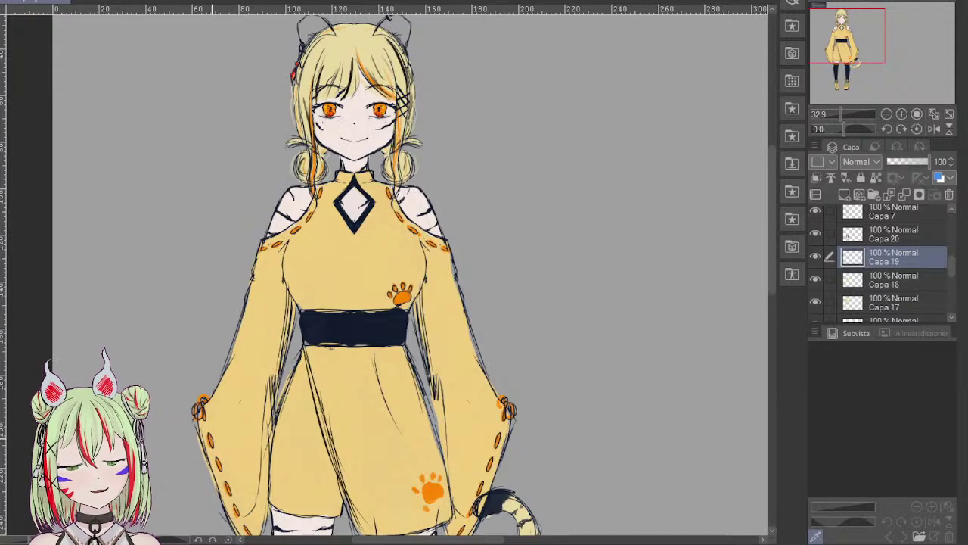
# Paint orange dashed stitching down the skirt's diagonal wrap edge and along both hems
pyautogui.moveTo(312, 353); pyautogui.dragTo(342, 454)
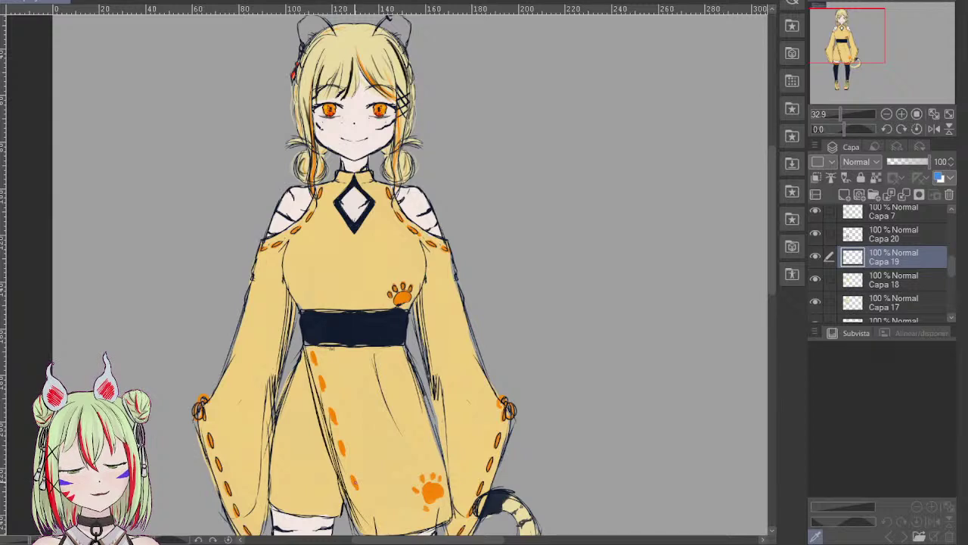
pyautogui.moveTo(371, 508); pyautogui.dragTo(367, 521)
pyautogui.moveTo(845, 38); pyautogui.dragTo(849, 42)
pyautogui.moveTo(361, 490); pyautogui.dragTo(399, 490)
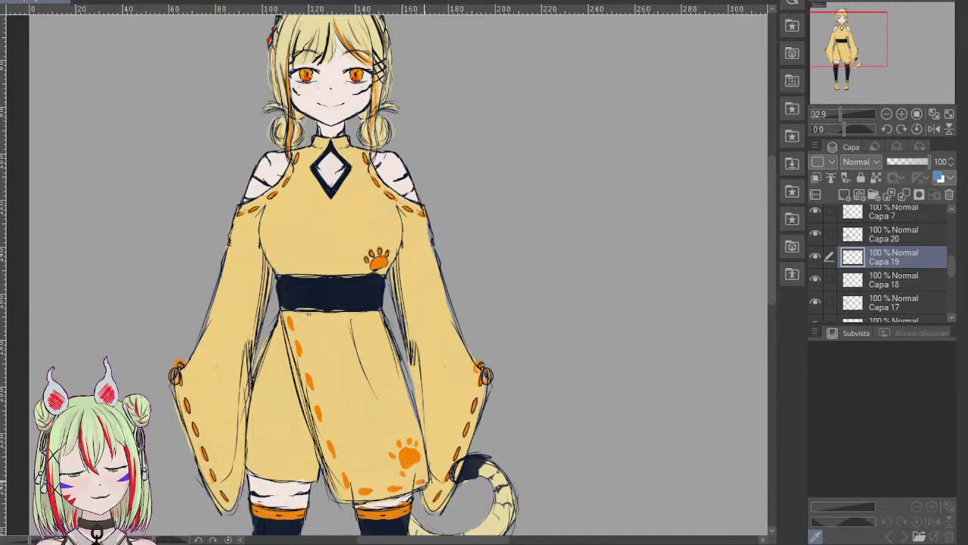
pyautogui.moveTo(294, 475); pyautogui.dragTo(305, 479)
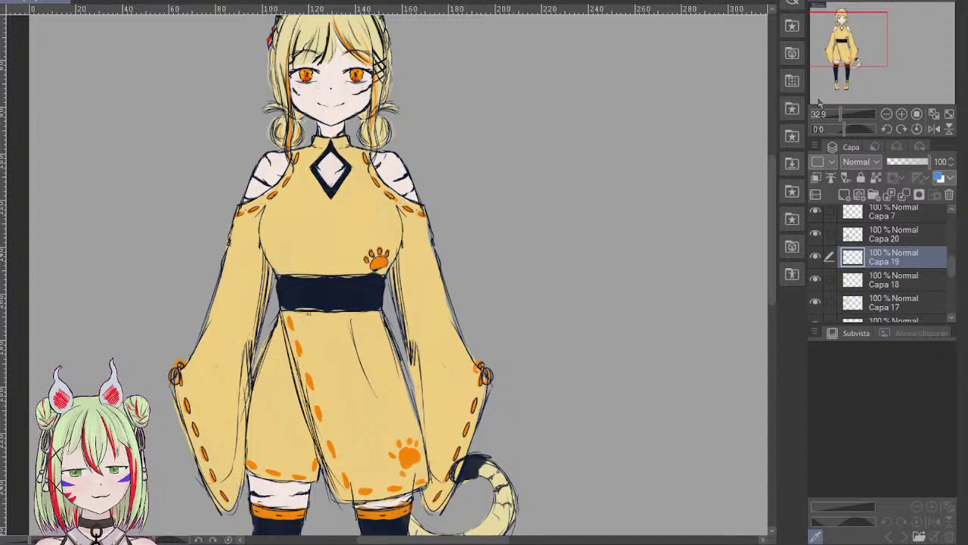
# Move the skirt's paw print to the opposite lower corner, rotate it, and erase the part overlapping the sleeve
pyautogui.moveTo(423, 432)
pyautogui.mouseDown()
pyautogui.moveTo(405, 425)
pyautogui.moveTo(426, 436)
pyautogui.moveTo(425, 459)
pyautogui.moveTo(393, 465)
pyautogui.moveTo(401, 429)
pyautogui.moveTo(403, 451)
pyautogui.moveTo(230, 410)
pyautogui.moveTo(246, 437)
pyautogui.moveTo(264, 437)
pyautogui.mouseUp()
pyautogui.hotkey('ctrl', 't')
pyautogui.moveTo(306, 395); pyautogui.dragTo(324, 421)
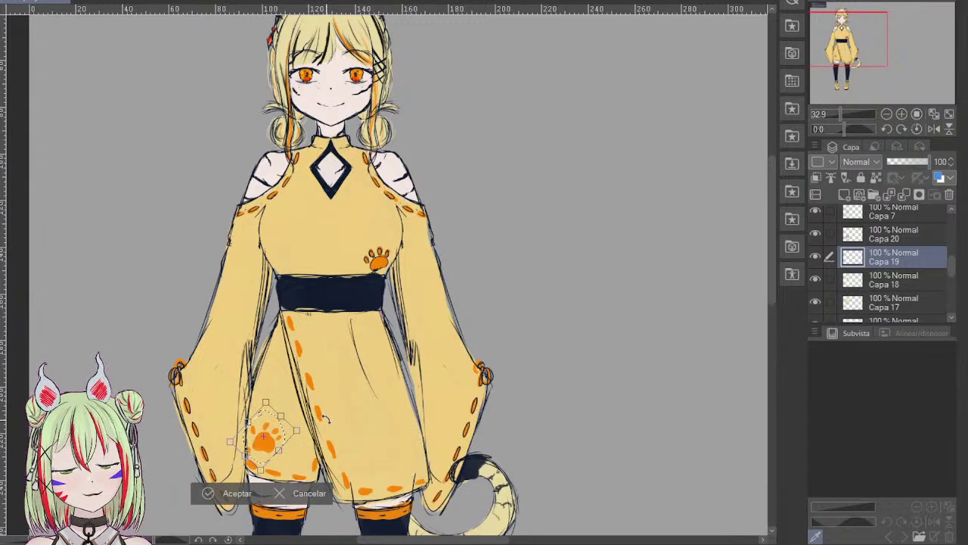
pyautogui.moveTo(271, 447)
pyautogui.mouseDown()
pyautogui.moveTo(304, 430)
pyautogui.moveTo(260, 451)
pyautogui.mouseUp()
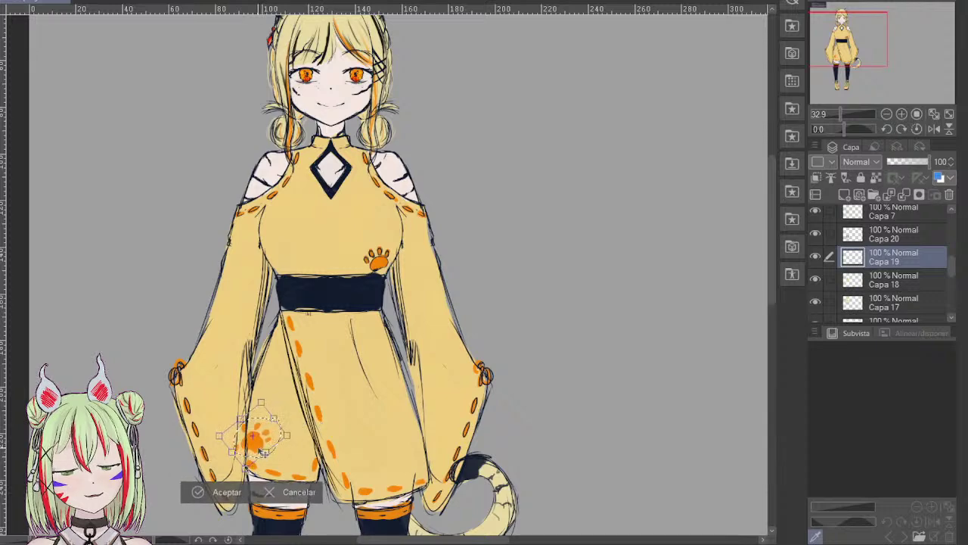
pyautogui.click(219, 492)
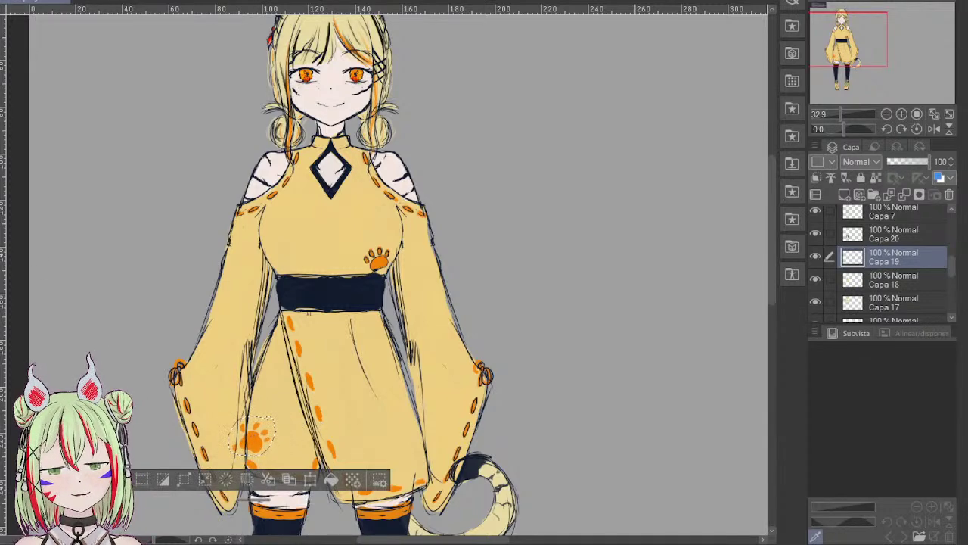
pyautogui.hotkey('ctrl', 'd')
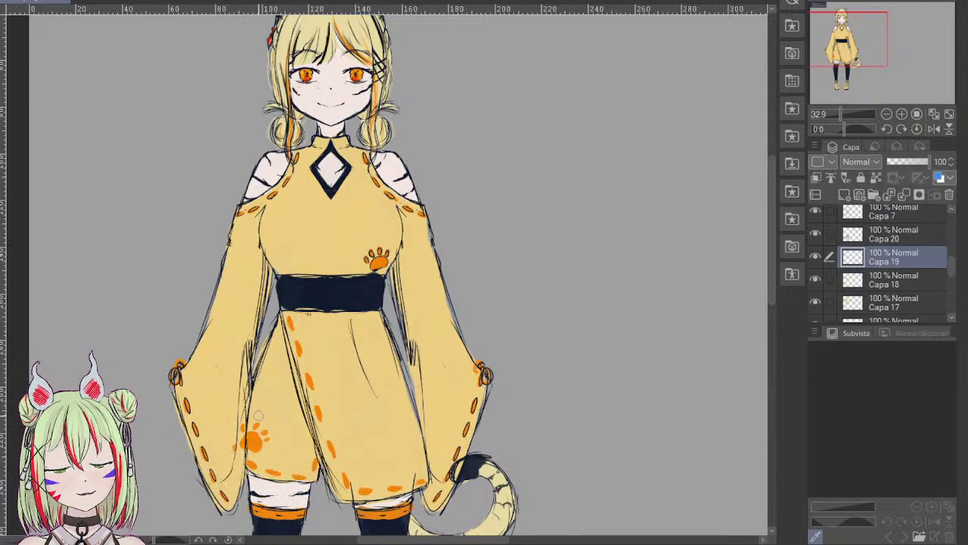
pyautogui.moveTo(236, 426)
pyautogui.mouseDown()
pyautogui.moveTo(234, 447)
pyautogui.moveTo(241, 436)
pyautogui.mouseUp()
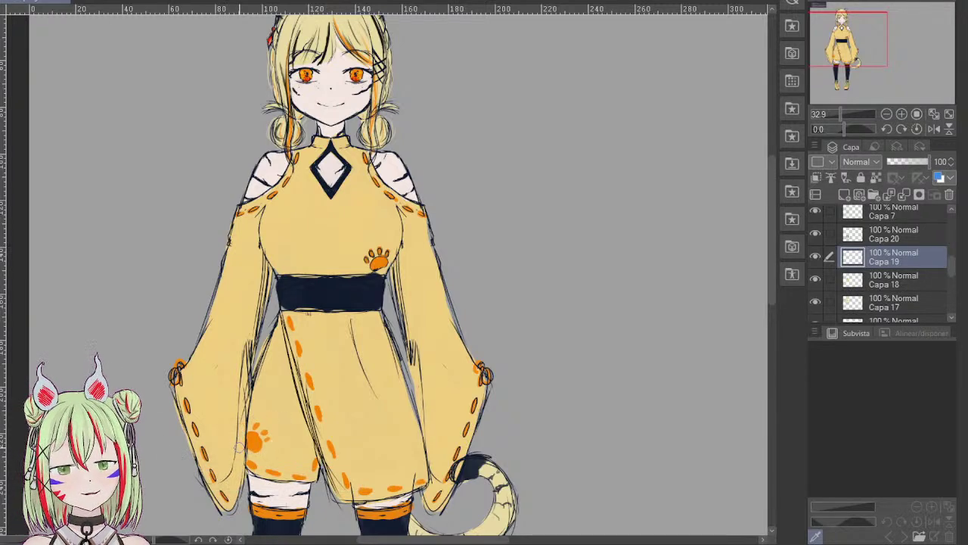
# Review the coloured character from the face and hair to the full figure
pyautogui.moveTo(841, 115); pyautogui.dragTo(840, 115)
pyautogui.moveTo(858, 64); pyautogui.dragTo(861, 49)
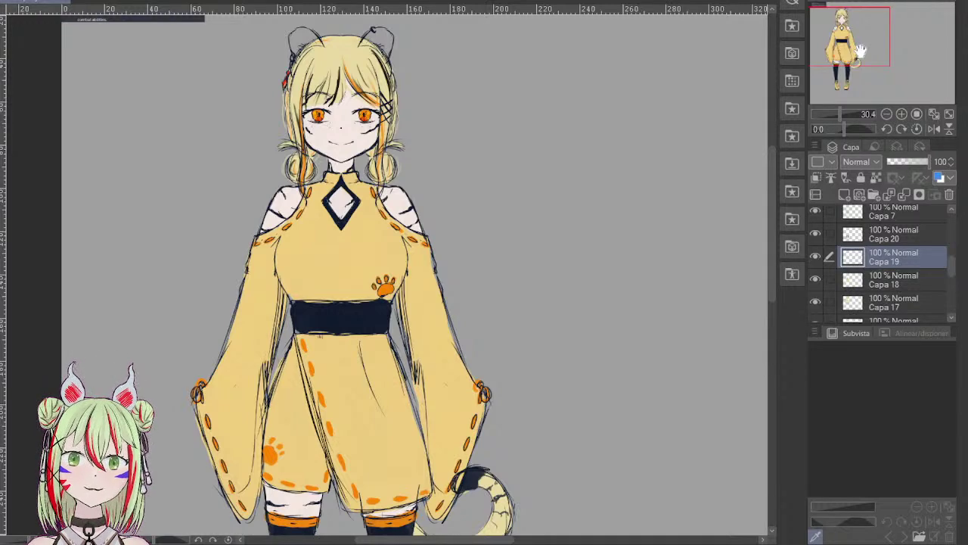
pyautogui.moveTo(841, 115); pyautogui.dragTo(846, 115)
pyautogui.moveTo(848, 36); pyautogui.dragTo(843, 20)
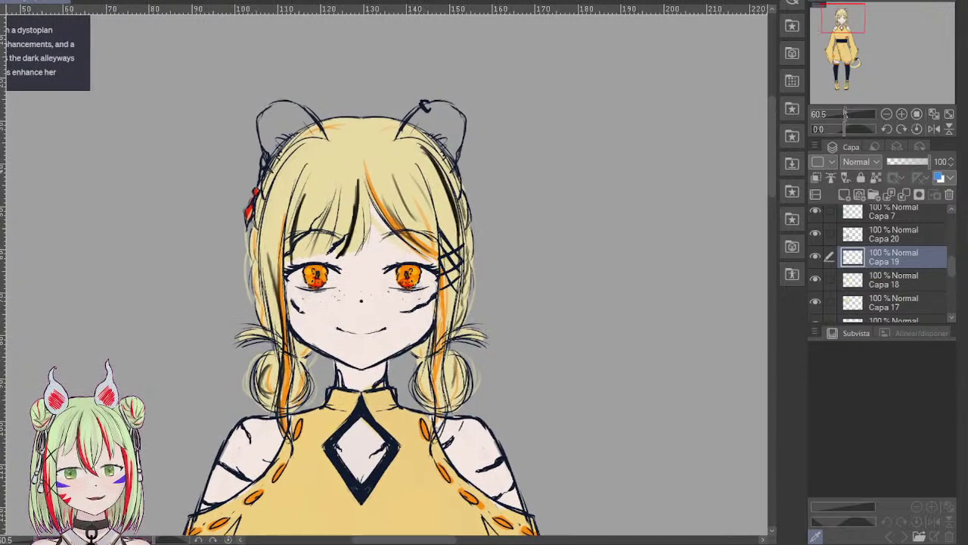
pyautogui.moveTo(845, 116)
pyautogui.mouseDown()
pyautogui.moveTo(857, 114)
pyautogui.moveTo(832, 118)
pyautogui.mouseUp()
pyautogui.moveTo(853, 59); pyautogui.dragTo(853, 77)
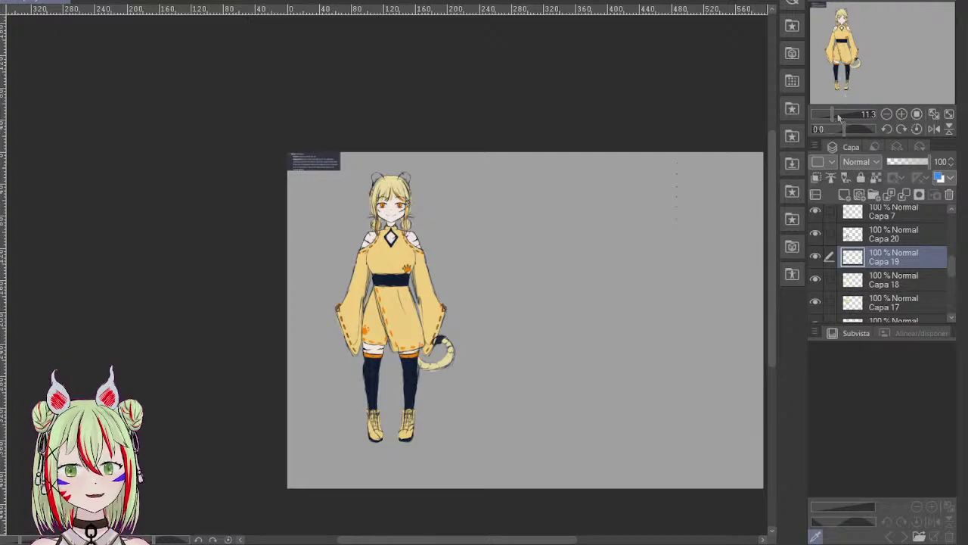
# Paint an orange band along the inner edge of both animal ears on layer Capa 19
pyautogui.moveTo(839, 115); pyautogui.dragTo(850, 112)
pyautogui.moveTo(848, 58); pyautogui.dragTo(850, 53)
pyautogui.moveTo(850, 114); pyautogui.dragTo(852, 111)
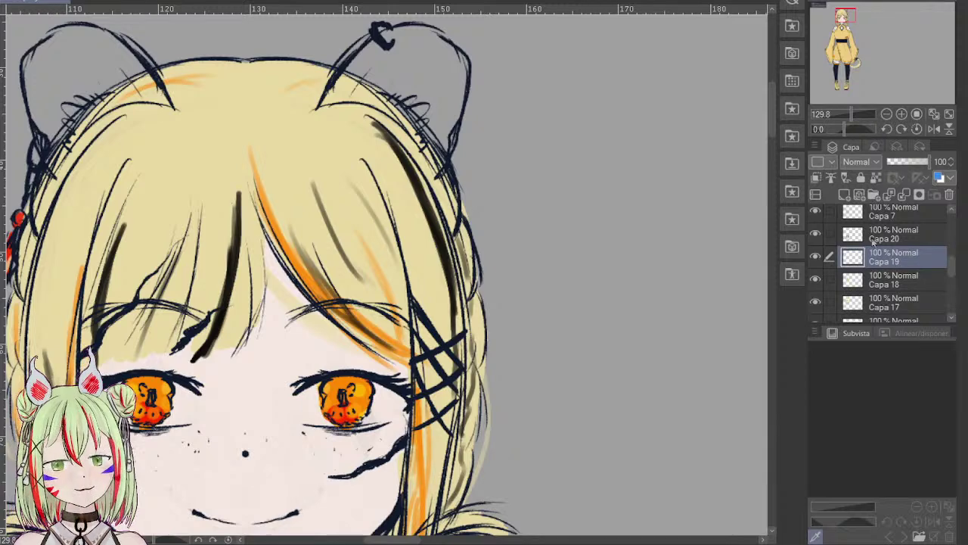
pyautogui.moveTo(371, 53)
pyautogui.mouseDown()
pyautogui.moveTo(340, 92)
pyautogui.moveTo(401, 34)
pyautogui.mouseUp()
pyautogui.moveTo(340, 85); pyautogui.dragTo(329, 105)
pyautogui.moveTo(98, 33); pyautogui.dragTo(157, 98)
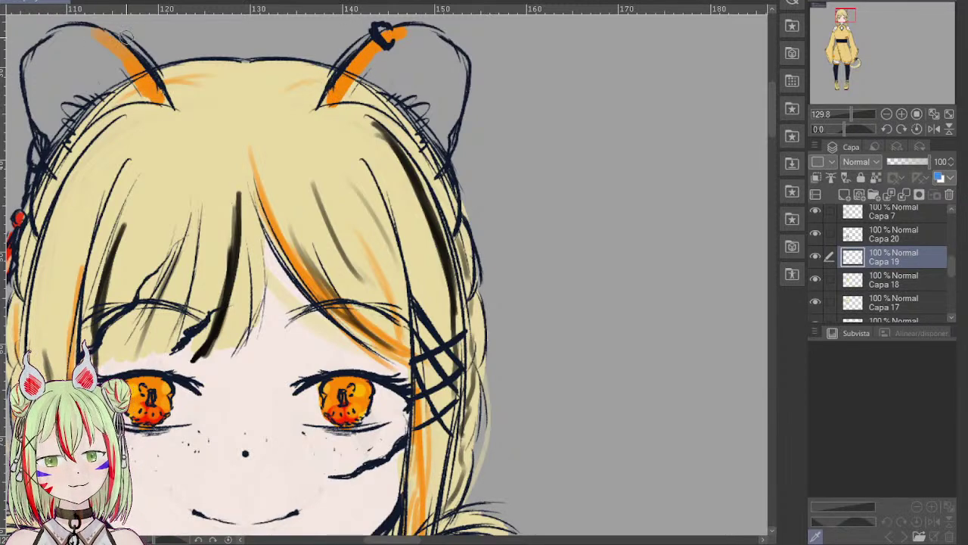
# Show the symmetry ruler layer Capa 3 and extend the orange bands toward both ear tips symmetrically
pyautogui.scroll(-5, 908, 265)
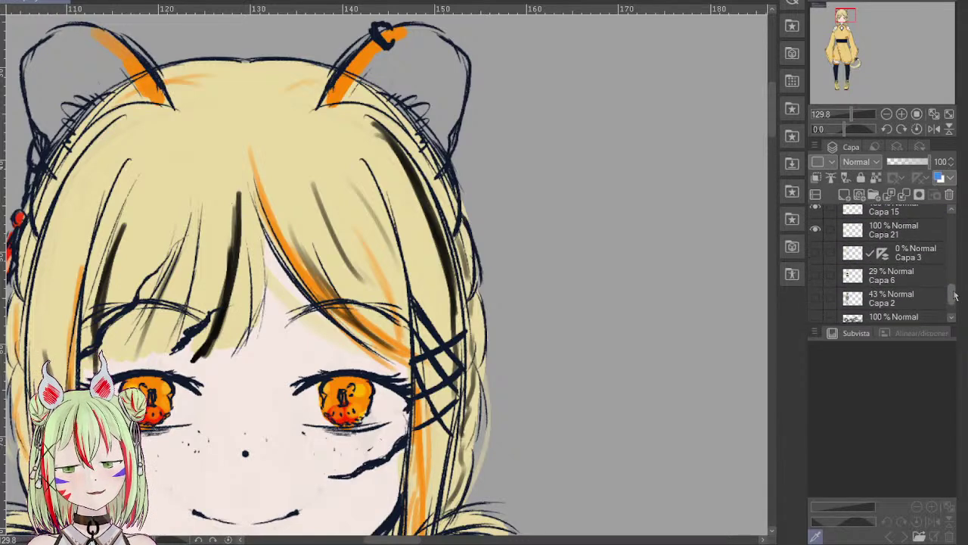
pyautogui.click(816, 253)
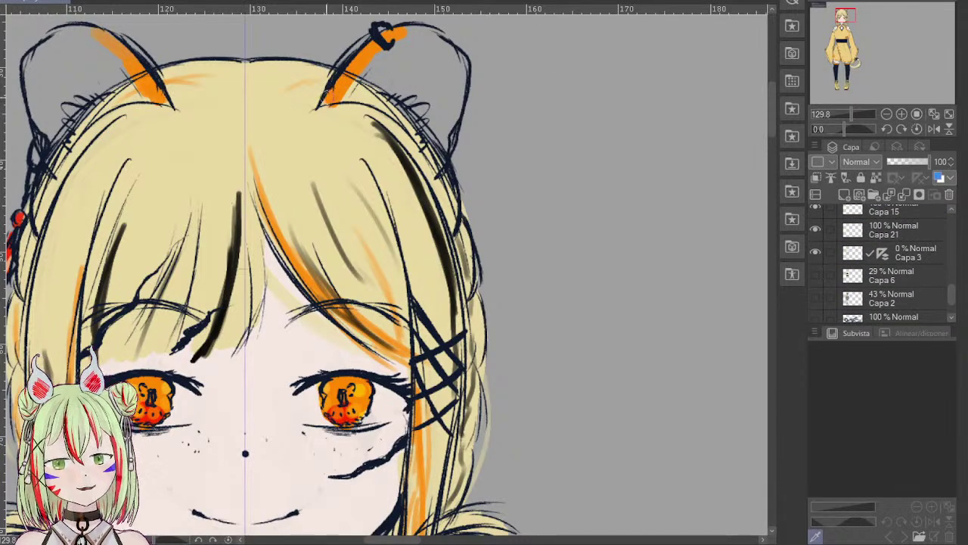
pyautogui.moveTo(399, 34); pyautogui.dragTo(422, 26)
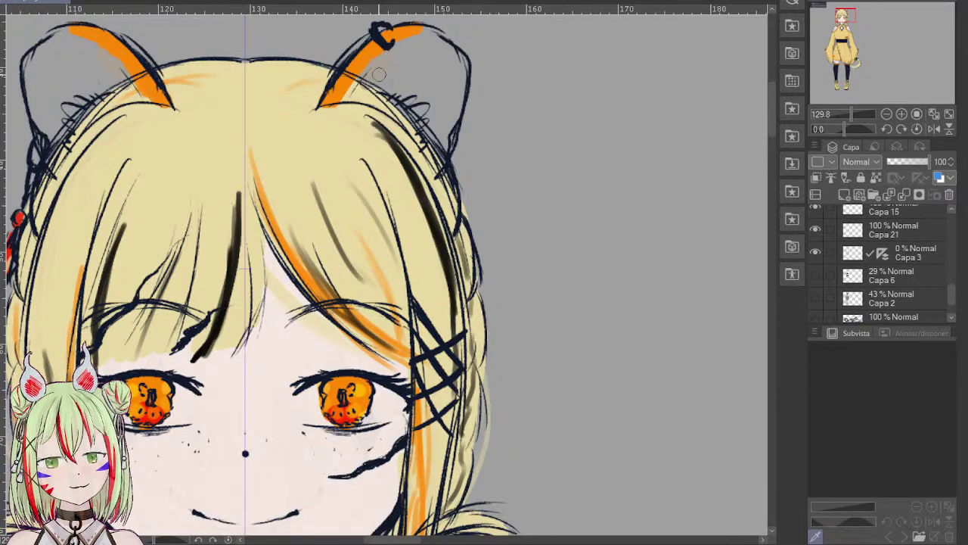
# Fill both ears with the pale skin colour, then add a dark navy outer rim and soft orange at the base
pyautogui.moveTo(418, 62)
pyautogui.mouseDown()
pyautogui.moveTo(376, 83)
pyautogui.moveTo(395, 50)
pyautogui.moveTo(368, 76)
pyautogui.moveTo(383, 96)
pyautogui.moveTo(411, 77)
pyautogui.moveTo(408, 94)
pyautogui.moveTo(428, 120)
pyautogui.moveTo(454, 107)
pyautogui.moveTo(457, 62)
pyautogui.moveTo(441, 75)
pyautogui.moveTo(445, 94)
pyautogui.moveTo(429, 37)
pyautogui.moveTo(414, 59)
pyautogui.moveTo(425, 44)
pyautogui.moveTo(414, 38)
pyautogui.moveTo(399, 86)
pyautogui.mouseUp()
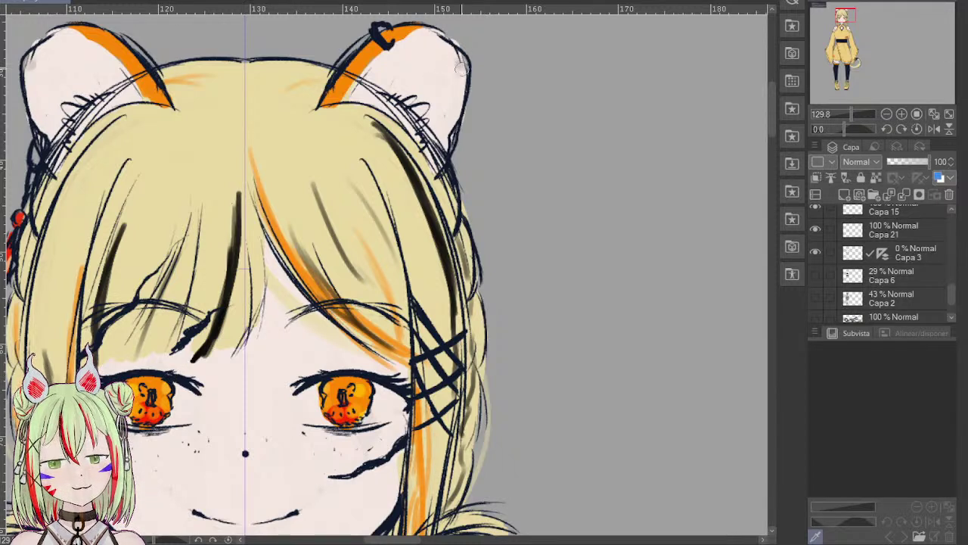
pyautogui.moveTo(460, 68)
pyautogui.mouseDown()
pyautogui.moveTo(445, 149)
pyautogui.moveTo(461, 77)
pyautogui.moveTo(423, 27)
pyautogui.moveTo(441, 22)
pyautogui.moveTo(406, 21)
pyautogui.moveTo(332, 88)
pyautogui.moveTo(388, 30)
pyautogui.moveTo(410, 20)
pyautogui.moveTo(374, 35)
pyautogui.mouseUp()
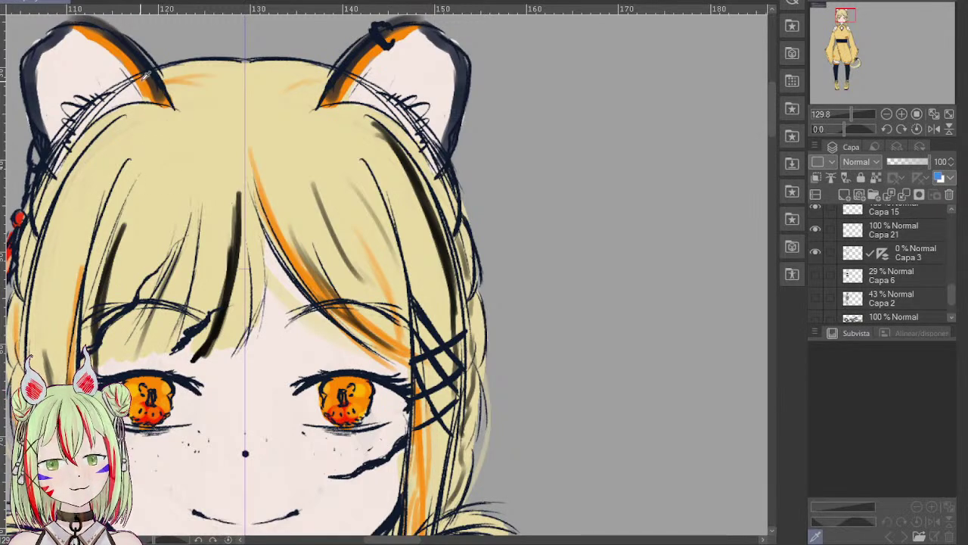
pyautogui.moveTo(138, 99)
pyautogui.mouseDown()
pyautogui.moveTo(112, 91)
pyautogui.moveTo(81, 105)
pyautogui.moveTo(91, 83)
pyautogui.moveTo(107, 86)
pyautogui.moveTo(101, 63)
pyautogui.moveTo(117, 101)
pyautogui.mouseUp()
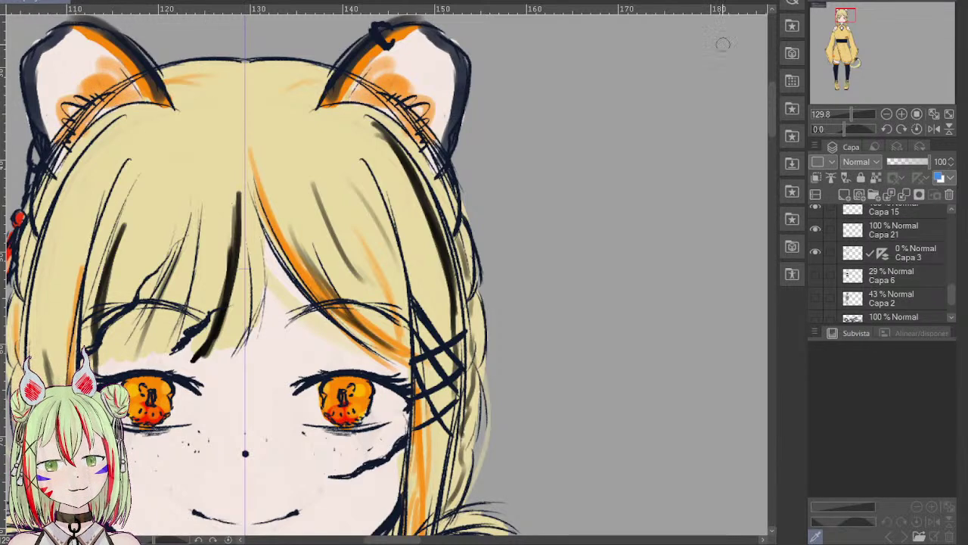
# Add a new layer above Capa 19, paint a pink blush across cheeks and nose, and lower its opacity to 39%
pyautogui.moveTo(847, 114)
pyautogui.mouseDown()
pyautogui.moveTo(832, 114)
pyautogui.moveTo(849, 113)
pyautogui.mouseUp()
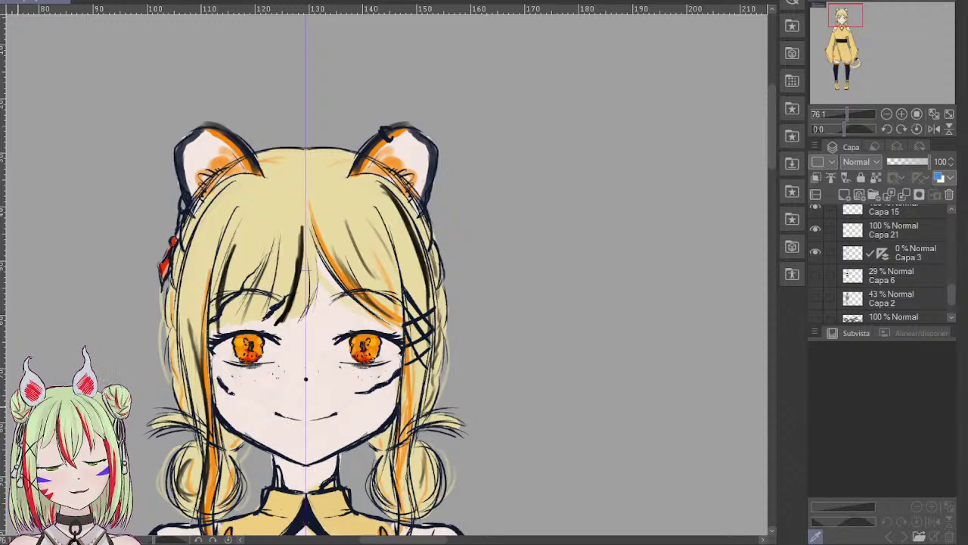
pyautogui.moveTo(261, 379)
pyautogui.mouseDown()
pyautogui.moveTo(300, 371)
pyautogui.moveTo(250, 384)
pyautogui.moveTo(223, 380)
pyautogui.moveTo(223, 367)
pyautogui.moveTo(216, 374)
pyautogui.moveTo(273, 390)
pyautogui.moveTo(302, 379)
pyautogui.mouseUp()
pyautogui.hotkey('ctrl', 'z')
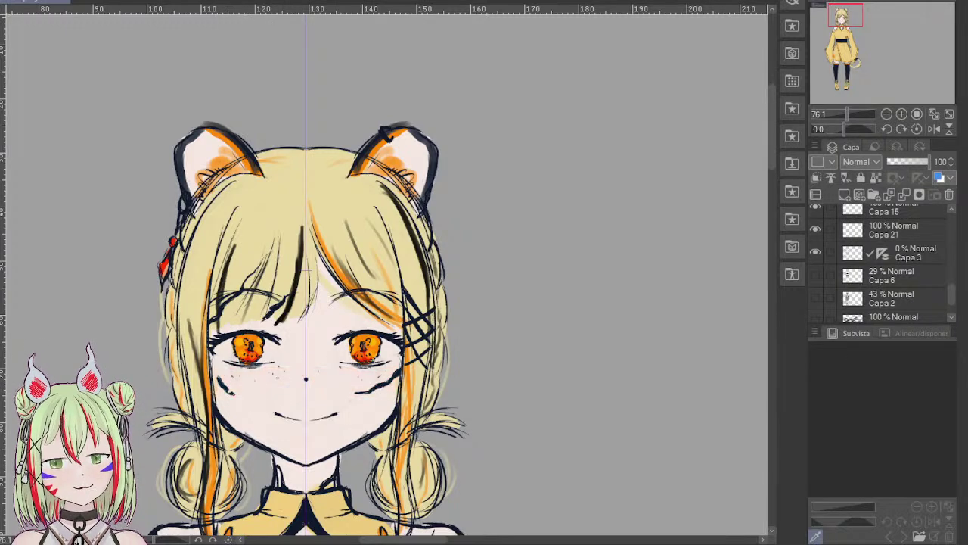
pyautogui.click(846, 195)
pyautogui.moveTo(388, 377)
pyautogui.mouseDown()
pyautogui.moveTo(391, 387)
pyautogui.moveTo(373, 378)
pyautogui.moveTo(360, 387)
pyautogui.moveTo(321, 368)
pyautogui.moveTo(332, 381)
pyautogui.moveTo(290, 367)
pyautogui.moveTo(306, 363)
pyautogui.mouseUp()
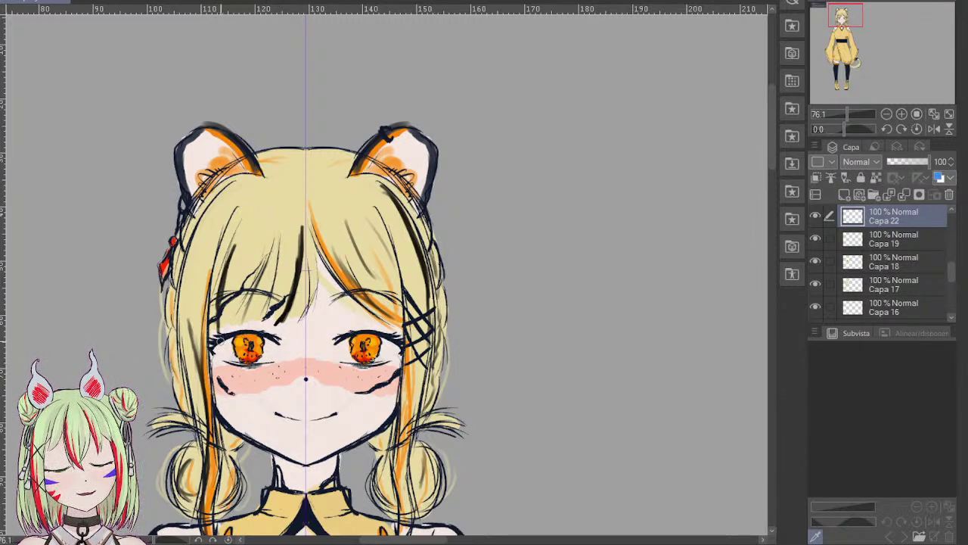
pyautogui.moveTo(262, 368)
pyautogui.mouseDown()
pyautogui.moveTo(245, 389)
pyautogui.moveTo(309, 355)
pyautogui.moveTo(285, 383)
pyautogui.moveTo(245, 395)
pyautogui.moveTo(217, 363)
pyautogui.mouseUp()
pyautogui.click(905, 165)
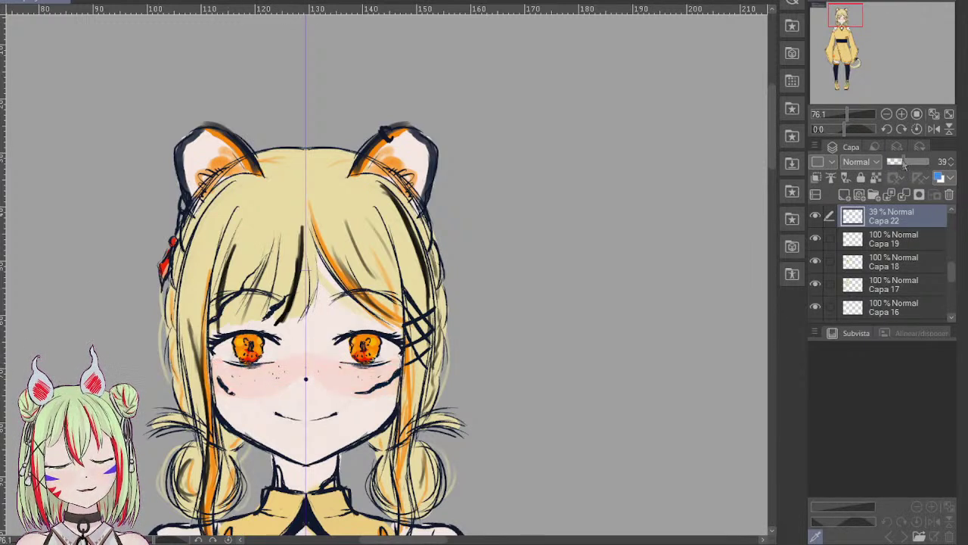
# Set the opacity of the cheek blush layer Capa 22 to 43%
pyautogui.moveTo(902, 164); pyautogui.dragTo(903, 160)
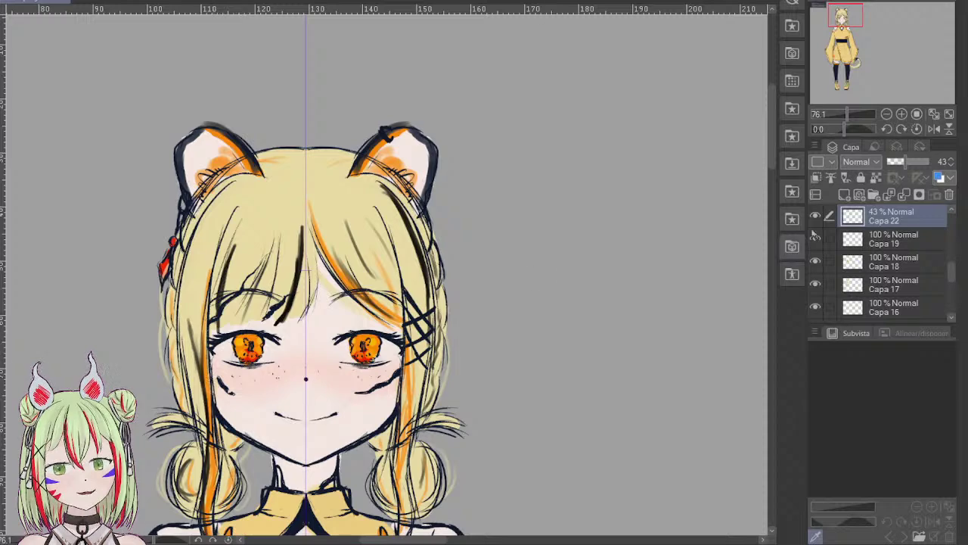
pyautogui.moveTo(847, 115); pyautogui.dragTo(850, 118)
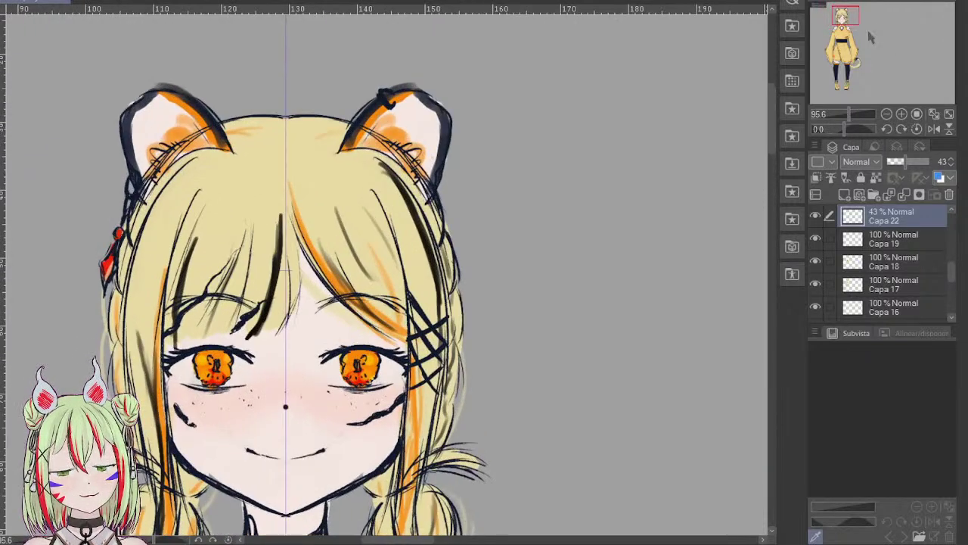
pyautogui.moveTo(839, 16); pyautogui.dragTo(844, 19)
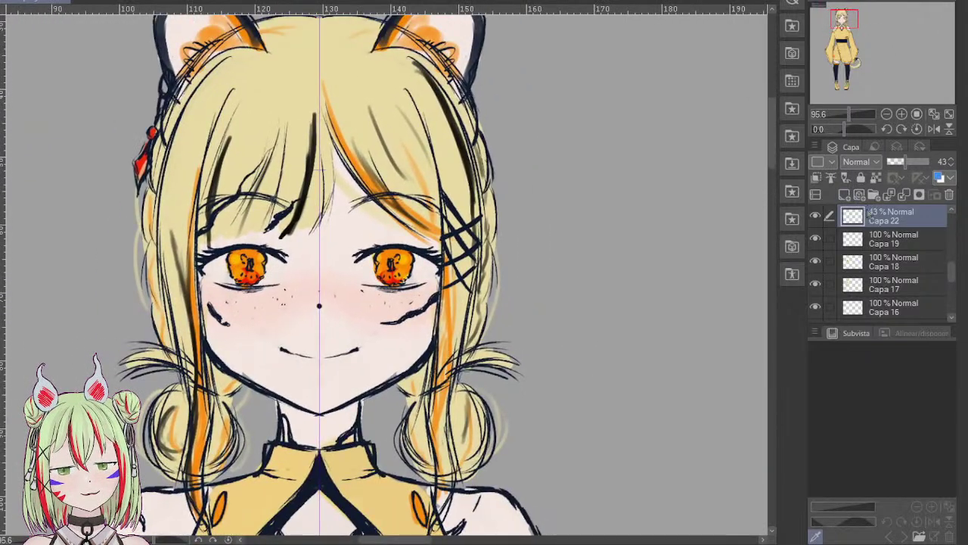
# Check what layers Capa 20 and Capa 7 contain by switching each one's visibility off and on
pyautogui.scroll(3, 940, 270)
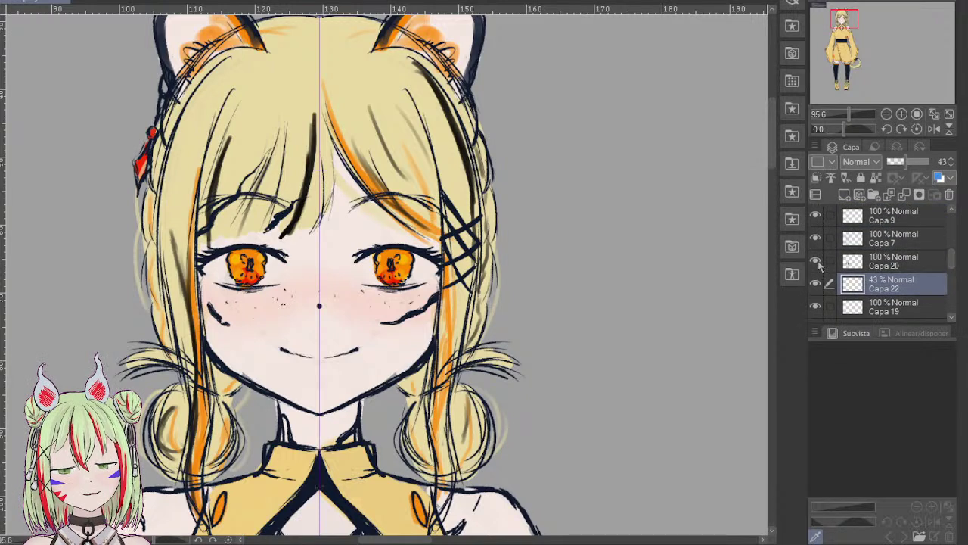
pyautogui.click(816, 262)
pyautogui.click(817, 262)
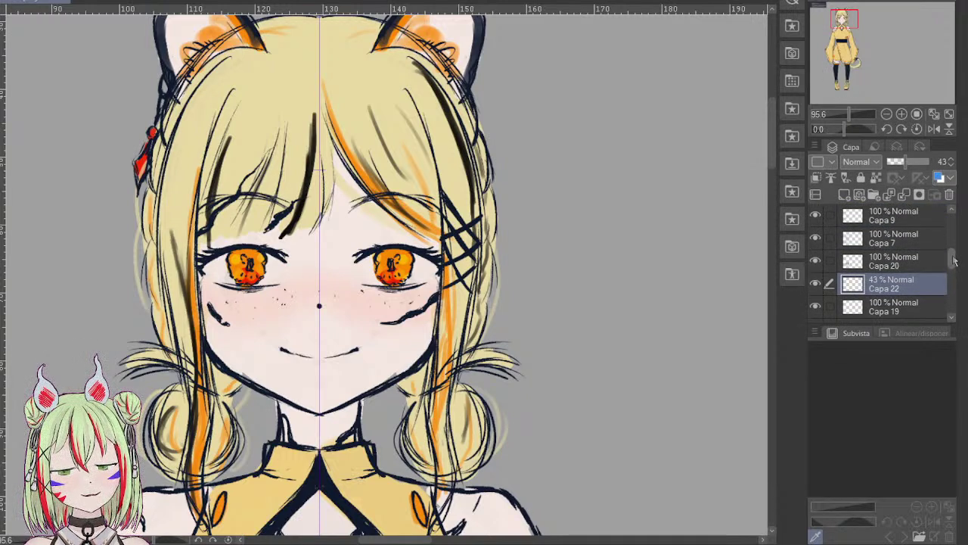
pyautogui.moveTo(952, 260); pyautogui.dragTo(953, 255)
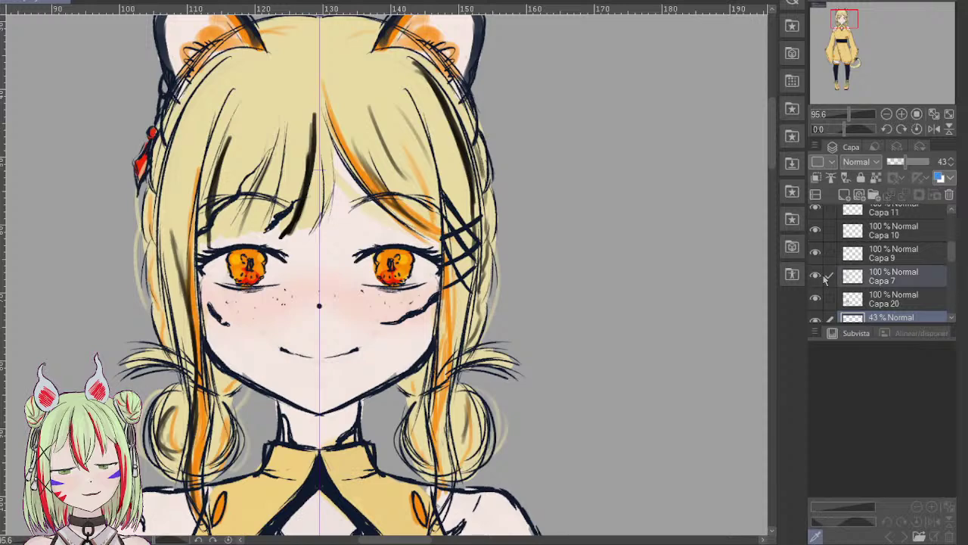
pyautogui.click(816, 276)
pyautogui.click(816, 276)
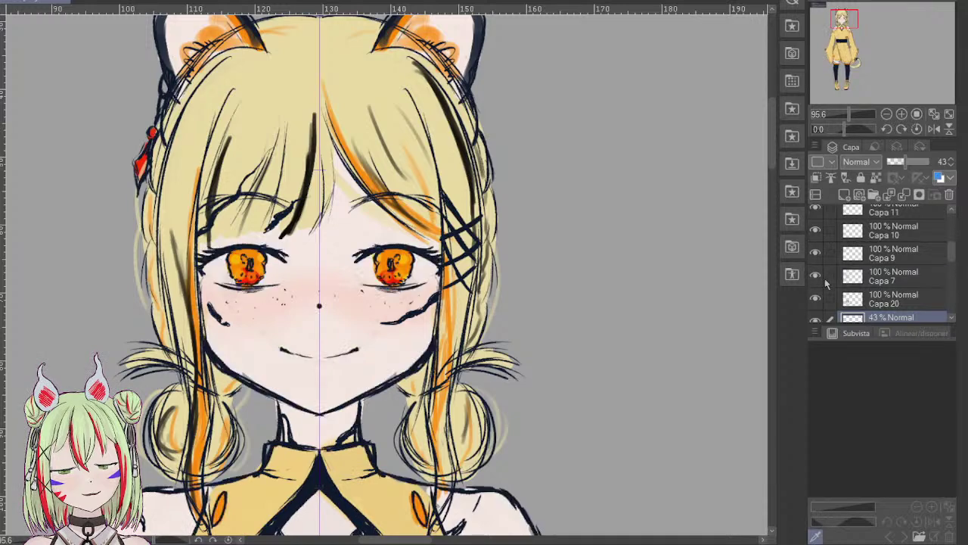
pyautogui.click(816, 301)
pyautogui.click(818, 300)
pyautogui.click(816, 300)
pyautogui.click(816, 300)
# Add a new layer directly above Capa 20 and set its blending mode to Multiply (Multiplicación)
pyautogui.click(878, 299)
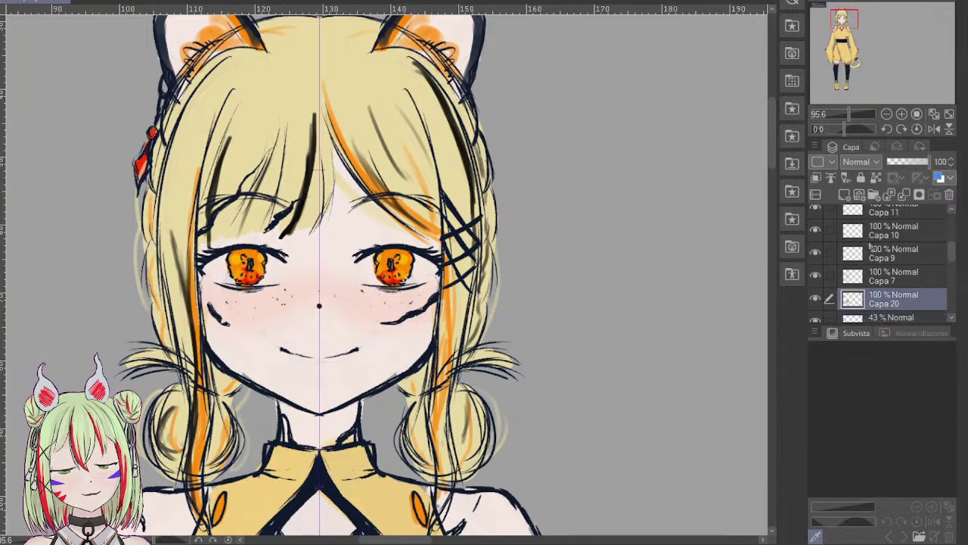
pyautogui.click(845, 195)
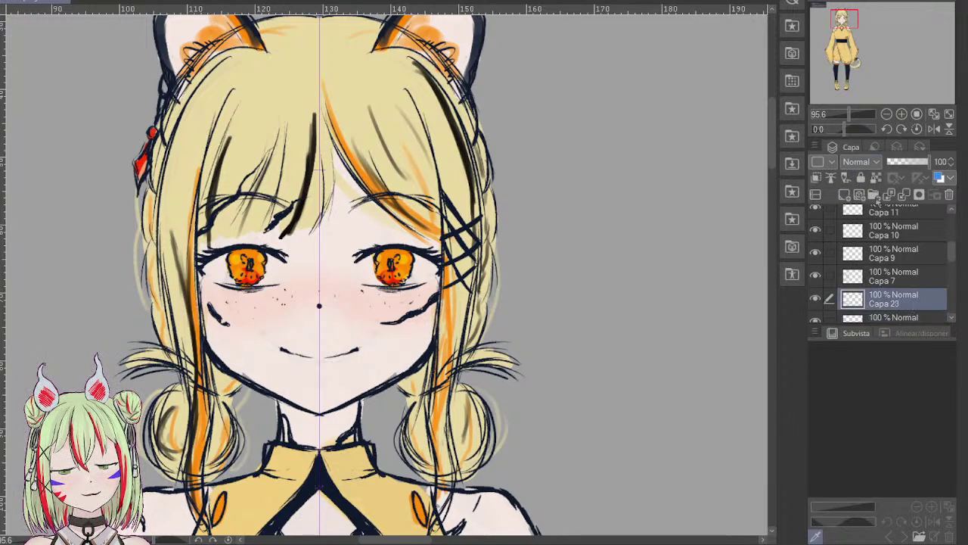
pyautogui.click(860, 161)
pyautogui.click(890, 183)
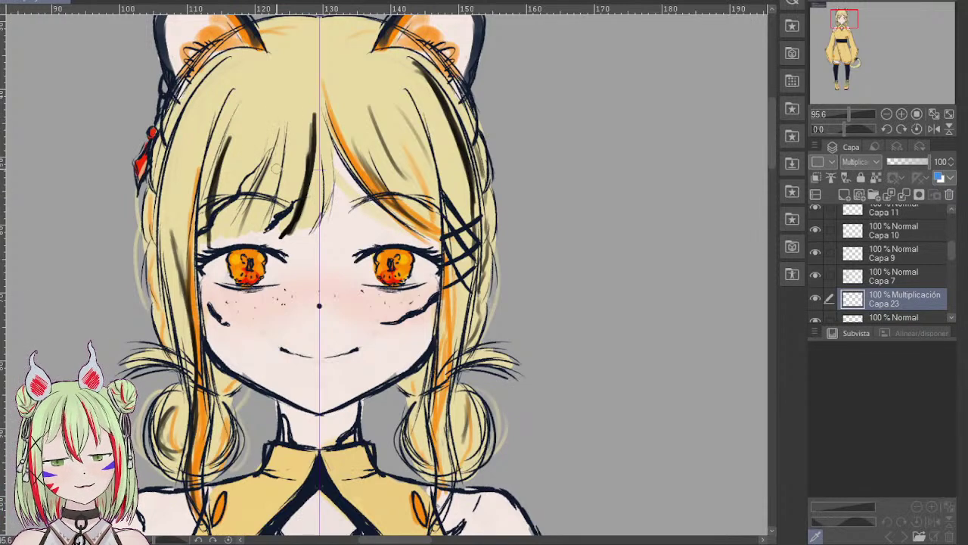
# Paint soft symmetrical shadows along the fringe and on both hair buns, and hide the symmetry ruler layer Capa 3
pyautogui.moveTo(329, 152)
pyautogui.mouseDown()
pyautogui.moveTo(402, 227)
pyautogui.moveTo(428, 283)
pyautogui.moveTo(431, 308)
pyautogui.moveTo(408, 356)
pyautogui.mouseUp()
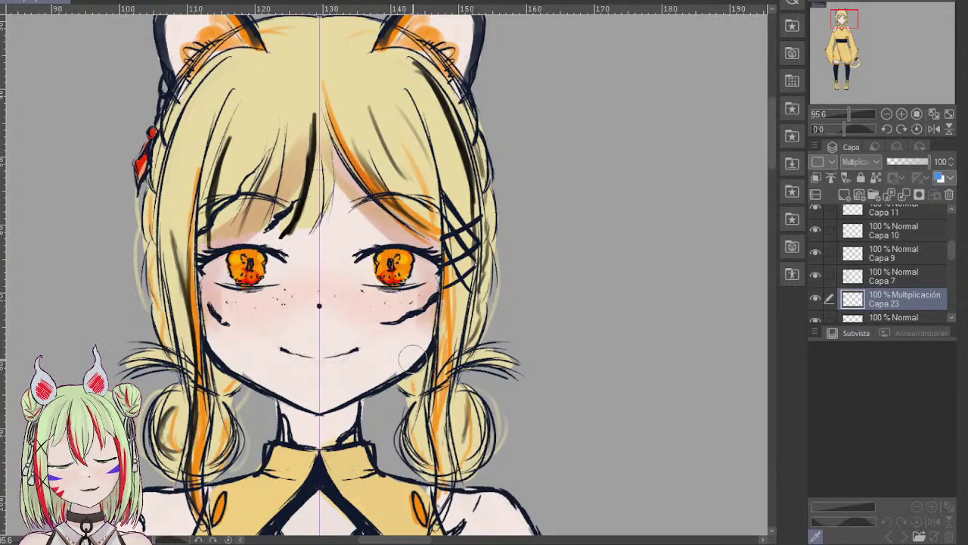
pyautogui.moveTo(949, 255); pyautogui.dragTo(950, 299)
pyautogui.click(815, 246)
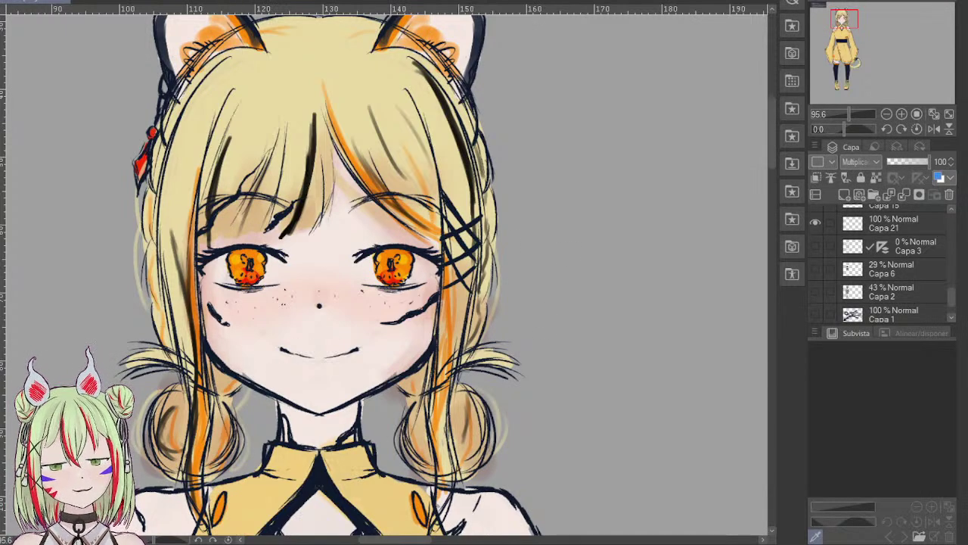
# Shade the neck beneath the chin and lower the Multiply shading layer's opacity to 61%
pyautogui.moveTo(297, 434)
pyautogui.mouseDown()
pyautogui.moveTo(282, 416)
pyautogui.moveTo(298, 438)
pyautogui.moveTo(312, 427)
pyautogui.moveTo(319, 444)
pyautogui.moveTo(357, 403)
pyautogui.moveTo(330, 409)
pyautogui.mouseUp()
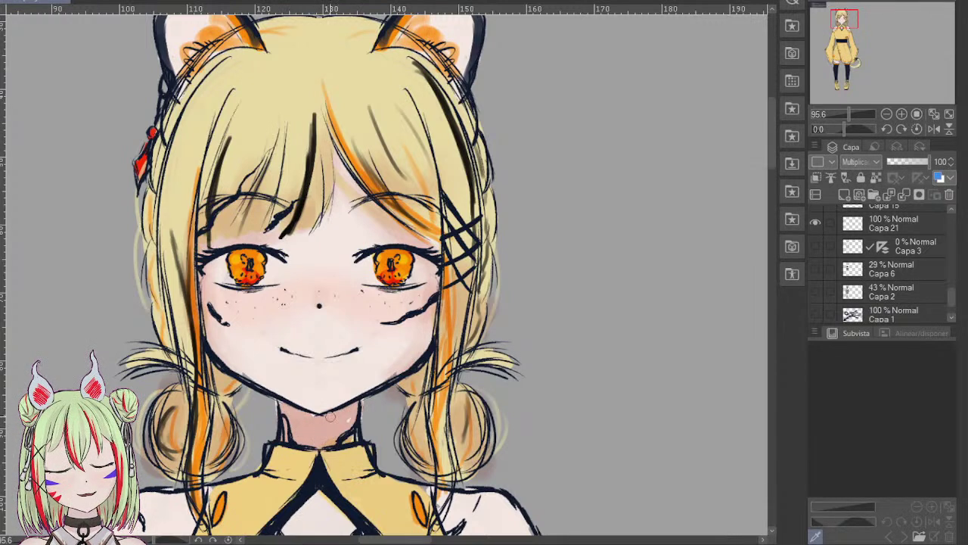
pyautogui.click(914, 162)
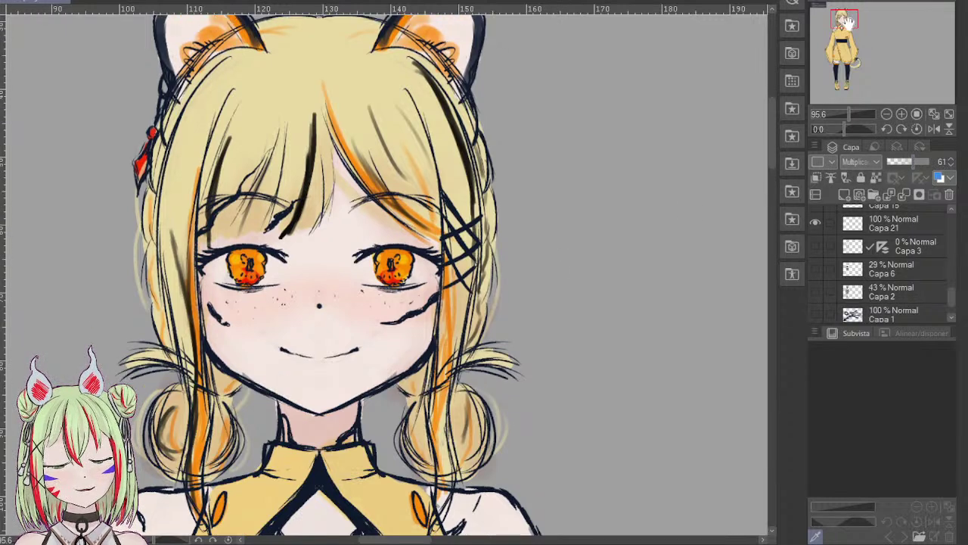
# Shade the skin inside the diamond-shaped chest cutout and along the dress edge on both bare shoulders
pyautogui.moveTo(847, 22); pyautogui.dragTo(845, 31)
pyautogui.moveTo(304, 260)
pyautogui.mouseDown()
pyautogui.moveTo(277, 283)
pyautogui.moveTo(303, 259)
pyautogui.mouseUp()
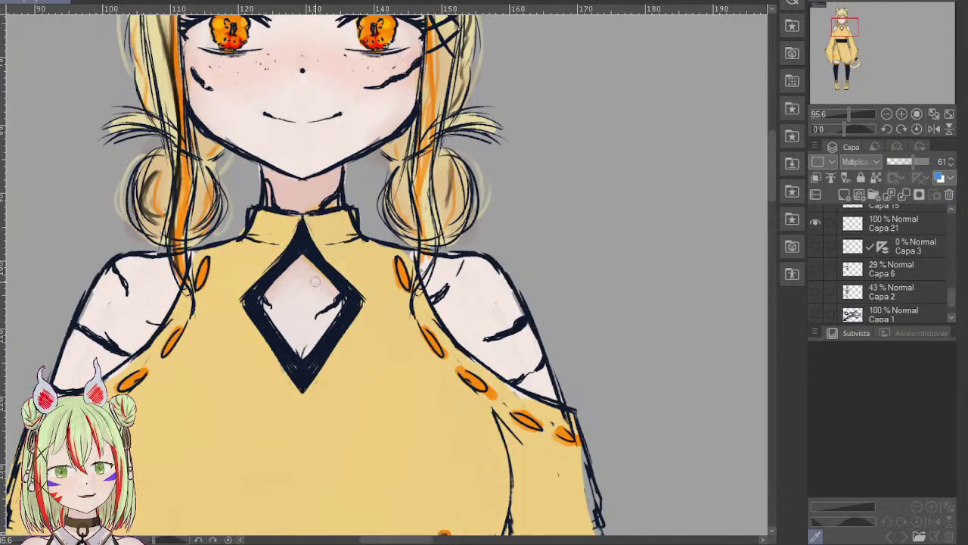
pyautogui.moveTo(847, 24); pyautogui.dragTo(844, 21)
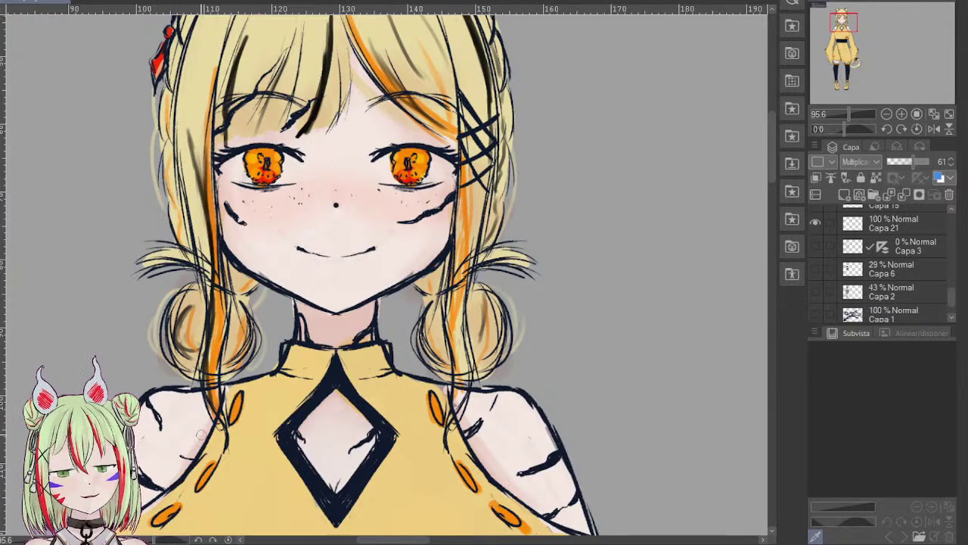
pyautogui.moveTo(844, 22); pyautogui.dragTo(845, 18)
# Paint shadows beneath the bust and soft fabric folds on the dress sleeves
pyautogui.moveTo(846, 114); pyautogui.dragTo(845, 111)
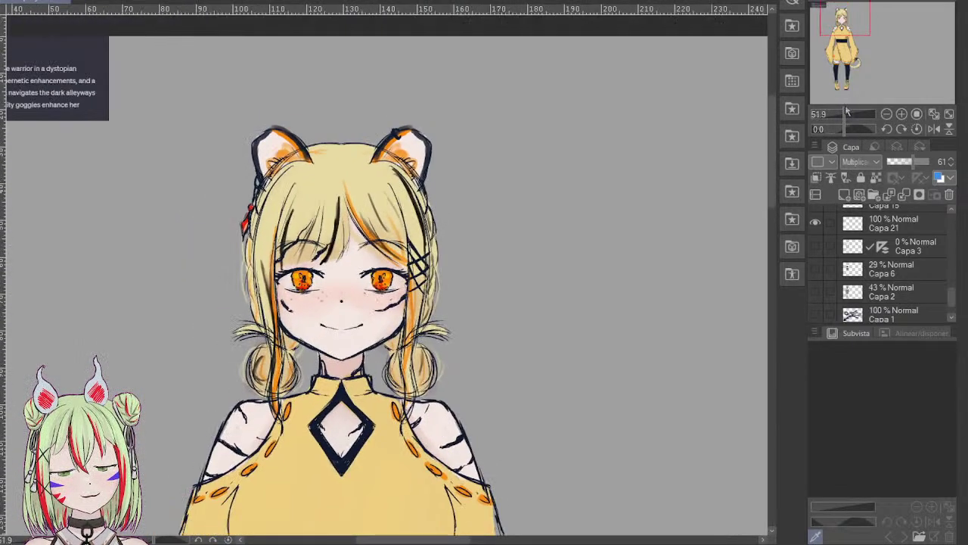
pyautogui.moveTo(843, 31)
pyautogui.mouseDown()
pyautogui.moveTo(845, 44)
pyautogui.moveTo(842, 27)
pyautogui.mouseUp()
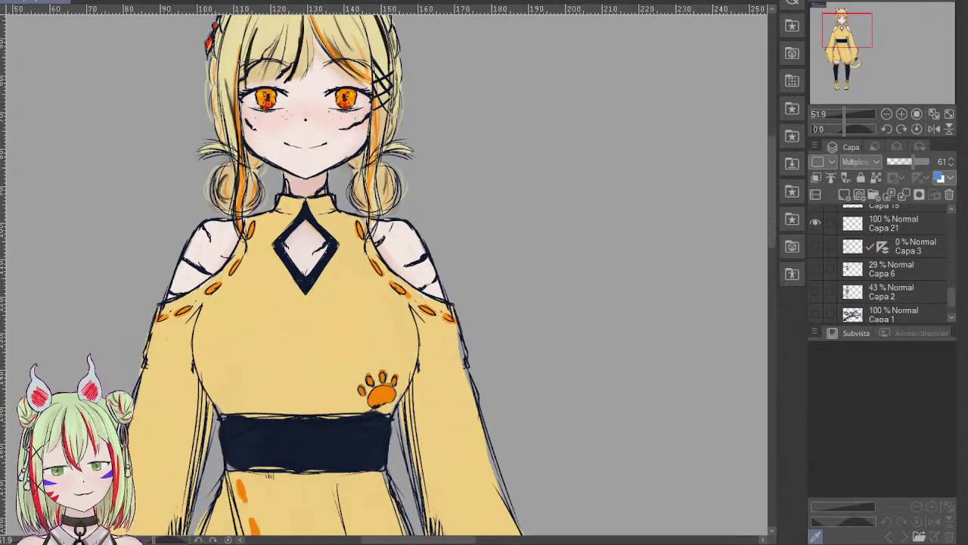
pyautogui.moveTo(208, 384); pyautogui.dragTo(236, 413)
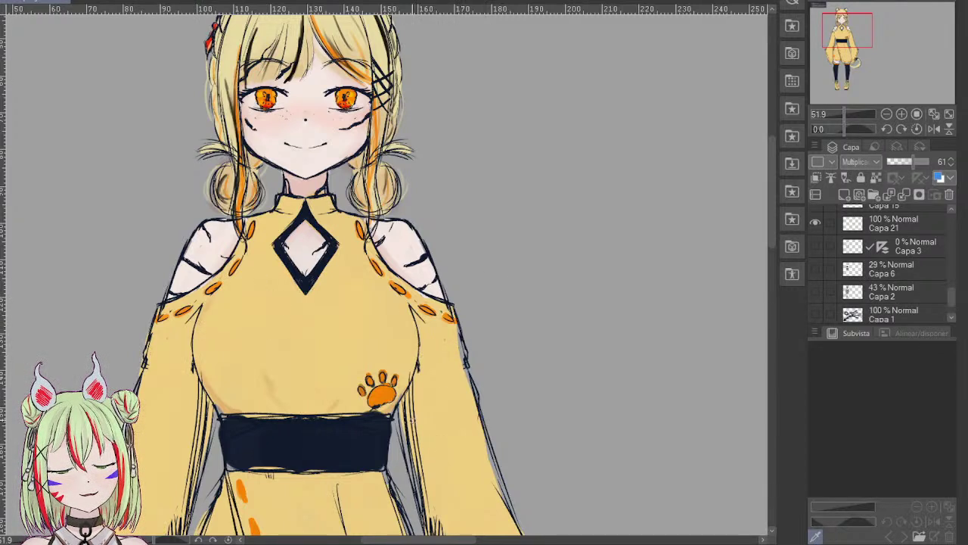
pyautogui.moveTo(411, 421); pyautogui.dragTo(457, 508)
pyautogui.moveTo(425, 472); pyautogui.dragTo(445, 498)
pyautogui.moveTo(466, 384); pyautogui.dragTo(466, 431)
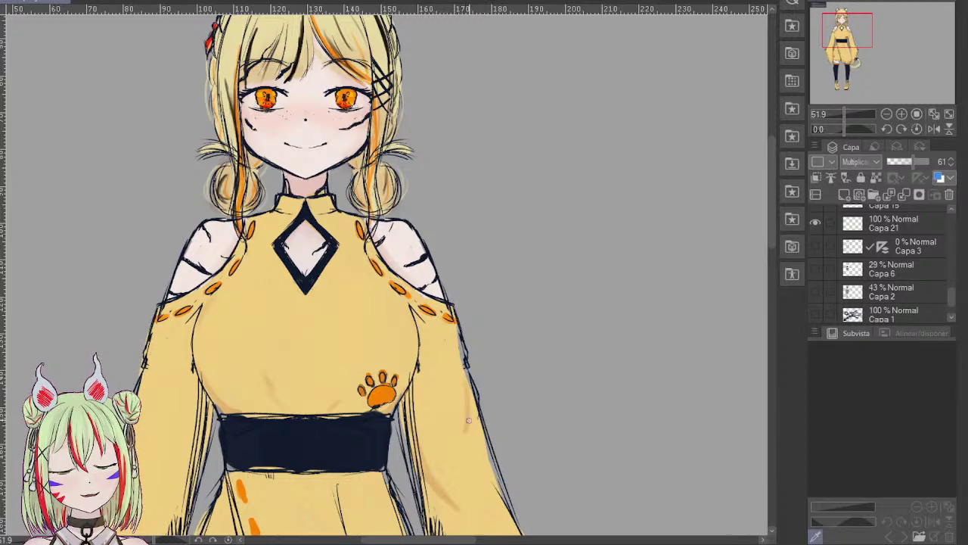
# Shade the inner part of the sleeve beside the skirt and start a fold shadow just below the belt
pyautogui.moveTo(849, 31); pyautogui.dragTo(852, 47)
pyautogui.moveTo(476, 342); pyautogui.dragTo(489, 434)
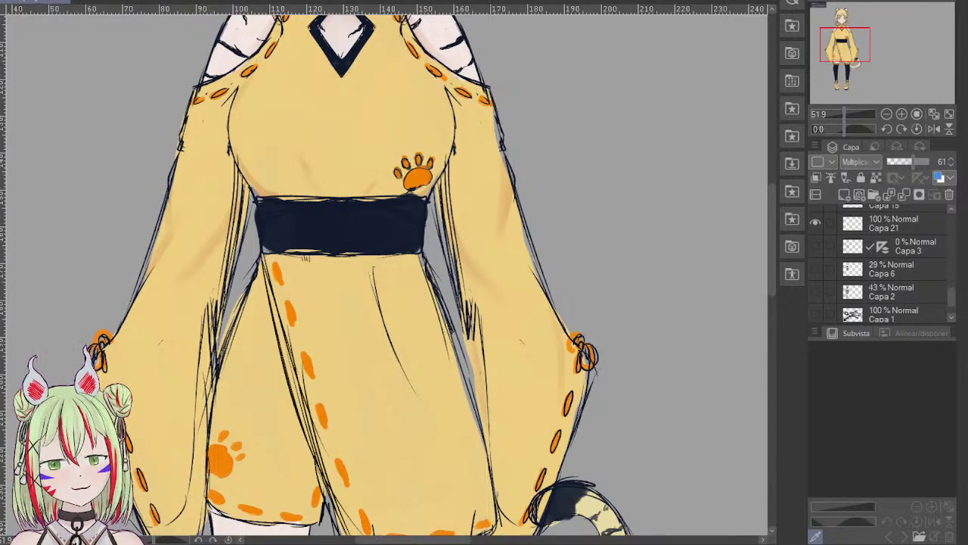
pyautogui.moveTo(363, 263); pyautogui.dragTo(382, 326)
# Paint a long shadow on the skirt's under panel along the overlapping flap and soften its edge
pyautogui.moveTo(260, 276); pyautogui.dragTo(283, 379)
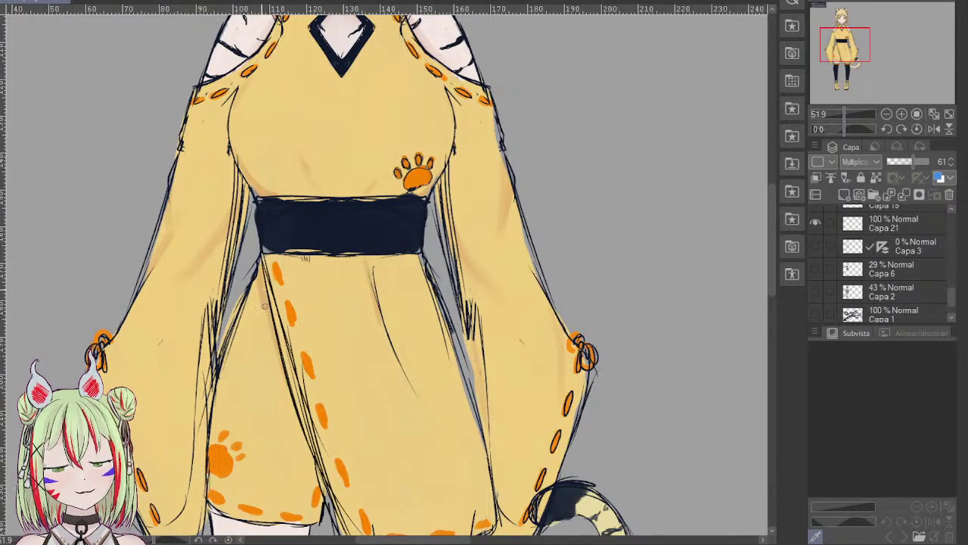
pyautogui.moveTo(265, 307); pyautogui.dragTo(287, 400)
pyautogui.moveTo(255, 295); pyautogui.dragTo(292, 448)
pyautogui.moveTo(264, 352)
pyautogui.mouseDown()
pyautogui.moveTo(313, 494)
pyautogui.moveTo(256, 285)
pyautogui.moveTo(262, 345)
pyautogui.mouseUp()
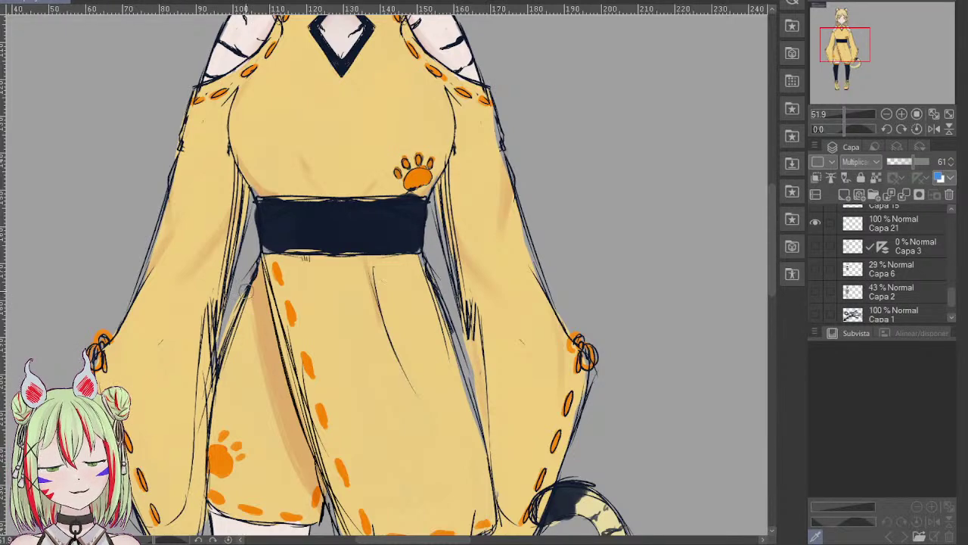
pyautogui.moveTo(245, 292); pyautogui.dragTo(306, 498)
pyautogui.moveTo(249, 282); pyautogui.dragTo(313, 512)
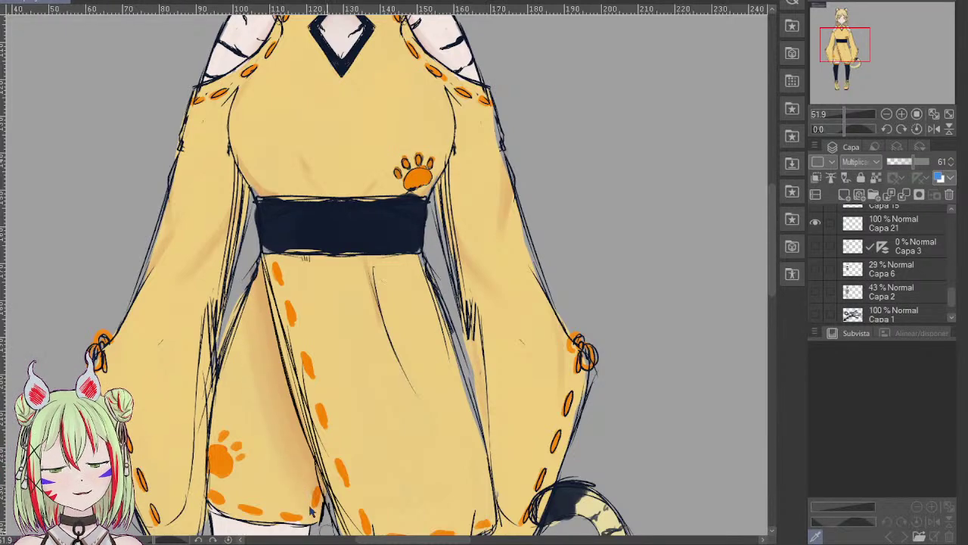
pyautogui.moveTo(241, 307); pyautogui.dragTo(314, 519)
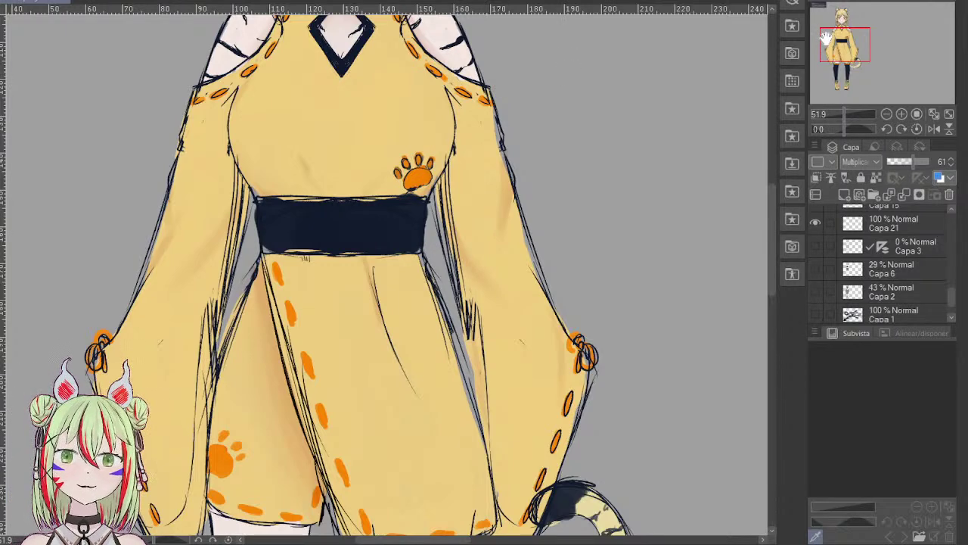
# Shade along the skirt's curved fold line and darken the skin of both thighs just below the hem
pyautogui.moveTo(847, 42); pyautogui.dragTo(846, 52)
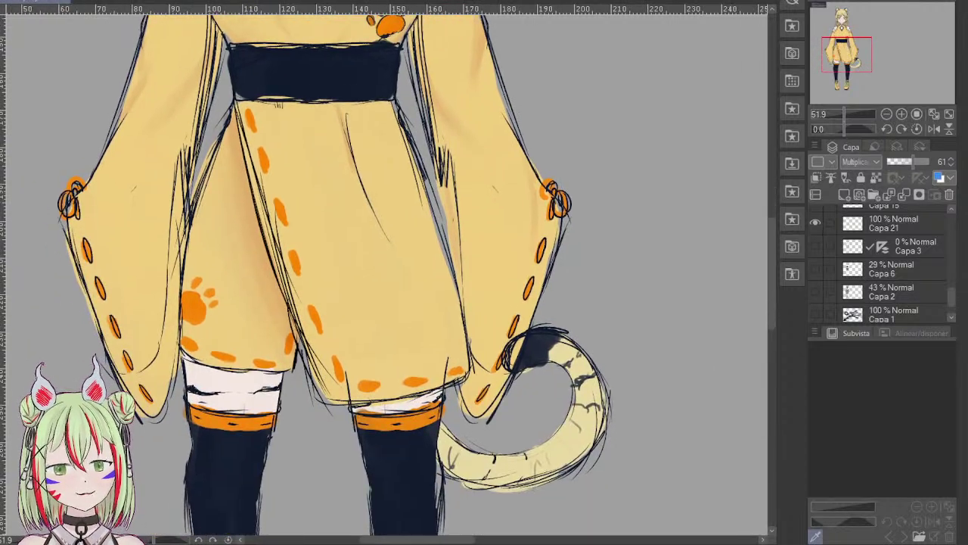
pyautogui.moveTo(345, 106); pyautogui.dragTo(380, 221)
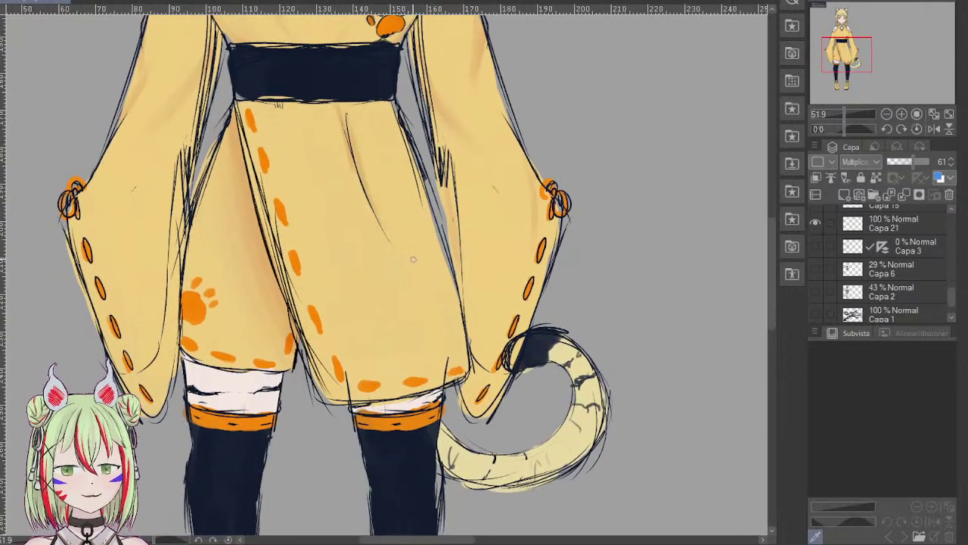
pyautogui.moveTo(382, 408)
pyautogui.mouseDown()
pyautogui.moveTo(411, 402)
pyautogui.moveTo(355, 408)
pyautogui.mouseUp()
pyautogui.moveTo(276, 380)
pyautogui.mouseDown()
pyautogui.moveTo(194, 369)
pyautogui.moveTo(272, 383)
pyautogui.mouseUp()
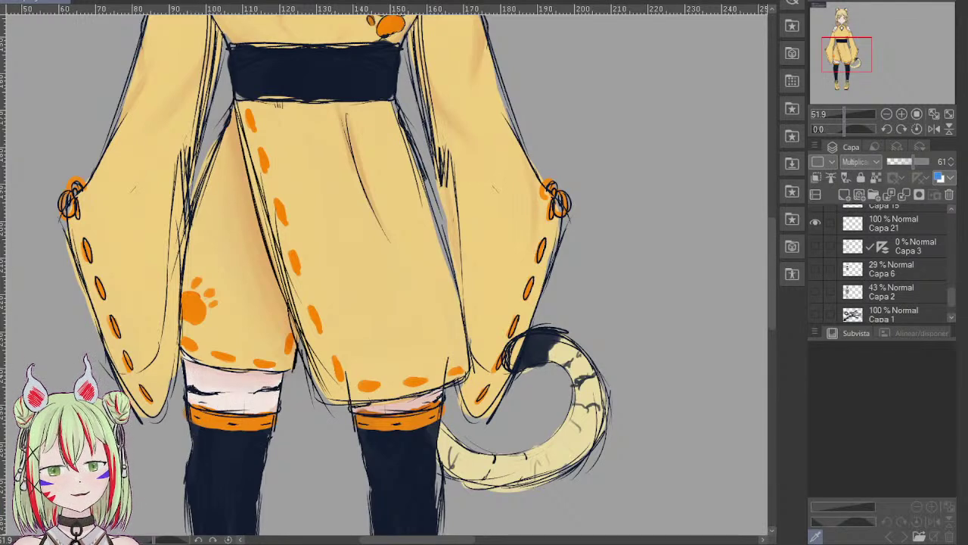
# Shade the laced tongues of both boots and add shadows along their outer sides and toes
pyautogui.moveTo(840, 72); pyautogui.dragTo(841, 72)
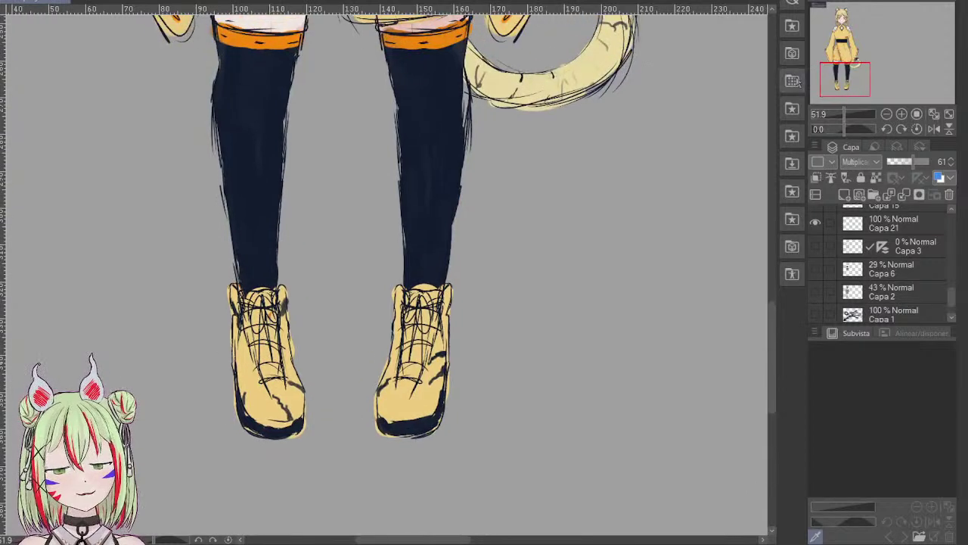
pyautogui.moveTo(425, 329); pyautogui.dragTo(404, 388)
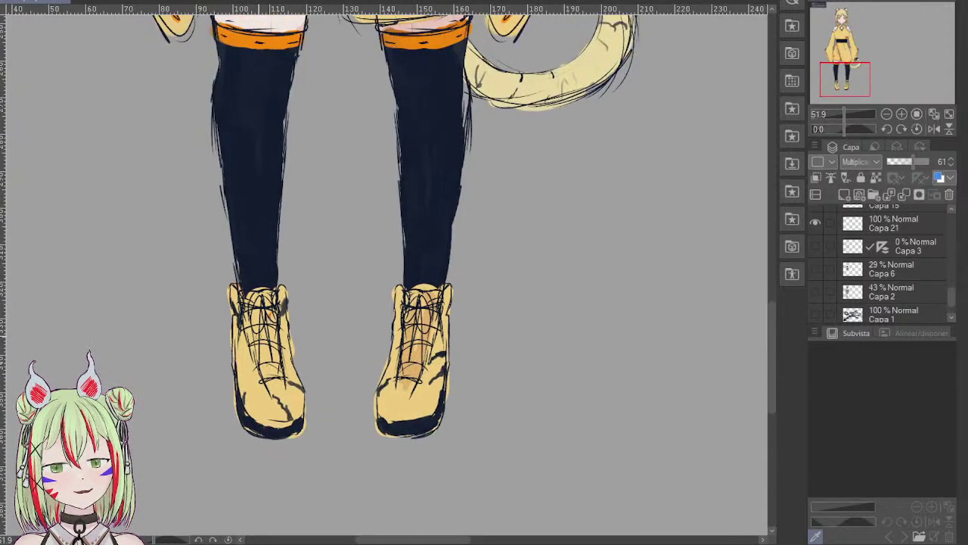
pyautogui.moveTo(261, 313)
pyautogui.mouseDown()
pyautogui.moveTo(267, 356)
pyautogui.moveTo(272, 314)
pyautogui.moveTo(264, 376)
pyautogui.moveTo(255, 353)
pyautogui.moveTo(249, 411)
pyautogui.moveTo(254, 423)
pyautogui.moveTo(289, 433)
pyautogui.moveTo(291, 421)
pyautogui.mouseUp()
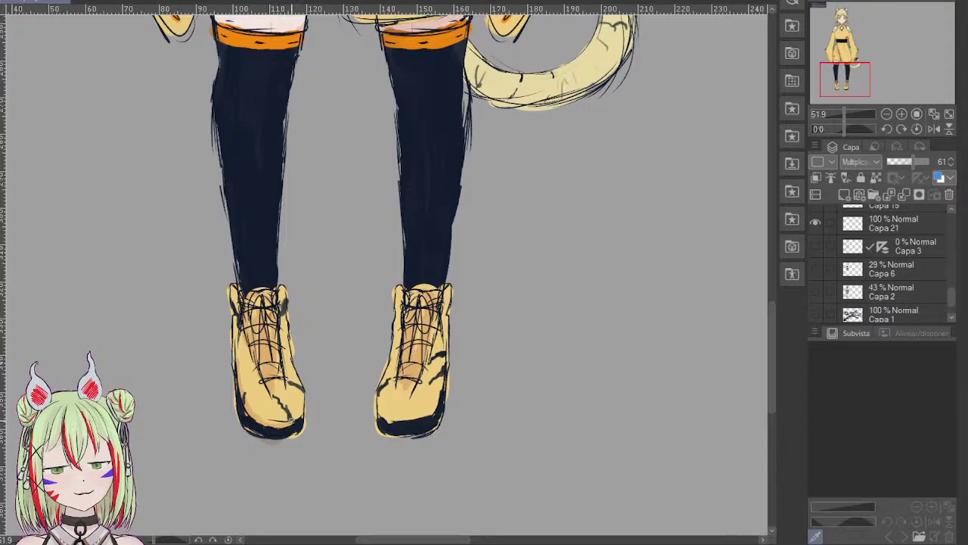
pyautogui.moveTo(446, 364); pyautogui.dragTo(413, 423)
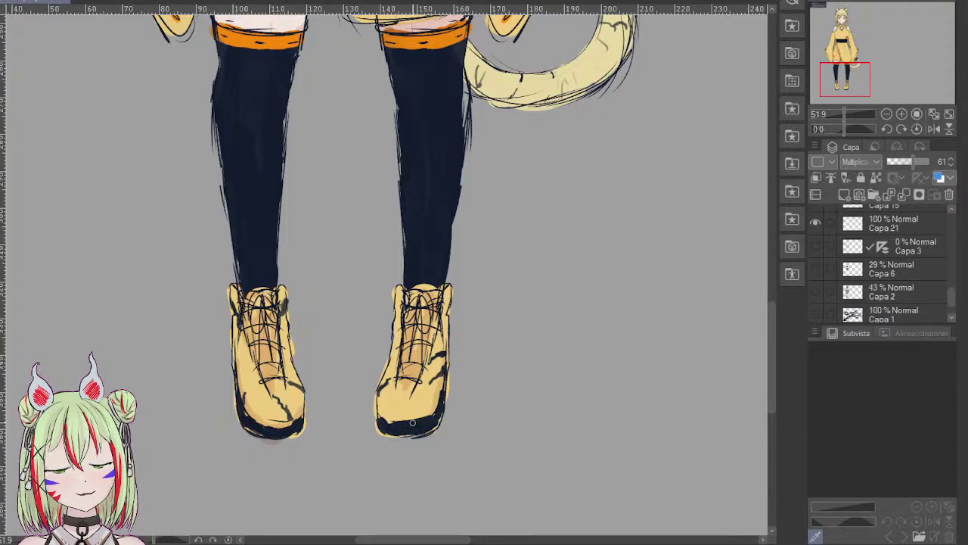
pyautogui.moveTo(448, 389); pyautogui.dragTo(442, 410)
# Paint shadows along the lower curve of the striped tail
pyautogui.moveTo(845, 79); pyautogui.dragTo(848, 60)
pyautogui.moveTo(419, 337)
pyautogui.mouseDown()
pyautogui.moveTo(431, 369)
pyautogui.moveTo(507, 391)
pyautogui.moveTo(563, 355)
pyautogui.moveTo(579, 330)
pyautogui.mouseUp()
pyautogui.moveTo(489, 376)
pyautogui.mouseDown()
pyautogui.moveTo(457, 368)
pyautogui.moveTo(499, 376)
pyautogui.moveTo(573, 350)
pyautogui.mouseUp()
# Review the shading on the figure, then examine the head and face up close
pyautogui.moveTo(840, 117); pyautogui.dragTo(836, 117)
pyautogui.moveTo(847, 49); pyautogui.dragTo(842, 48)
pyautogui.moveTo(836, 114); pyautogui.dragTo(843, 114)
pyautogui.moveTo(859, 44); pyautogui.dragTo(857, 28)
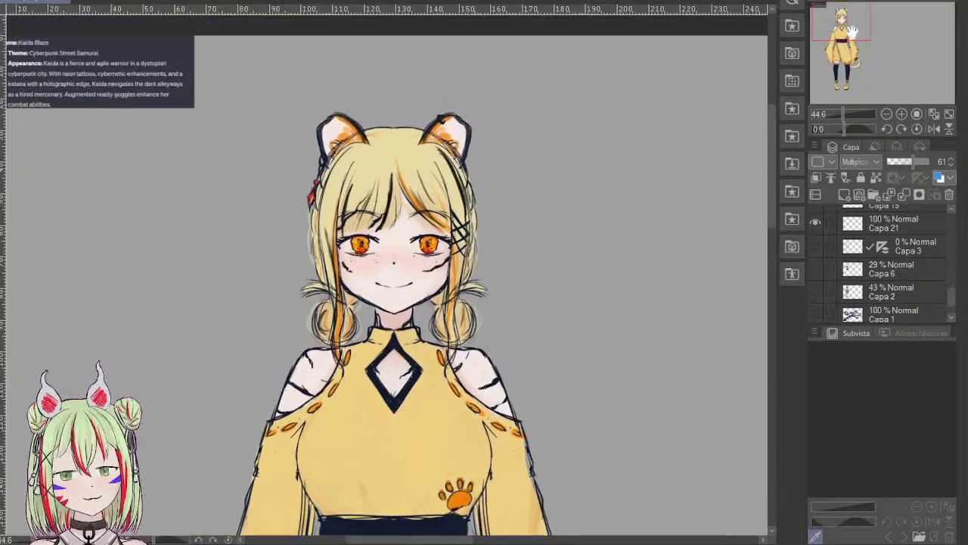
pyautogui.moveTo(846, 115); pyautogui.dragTo(848, 115)
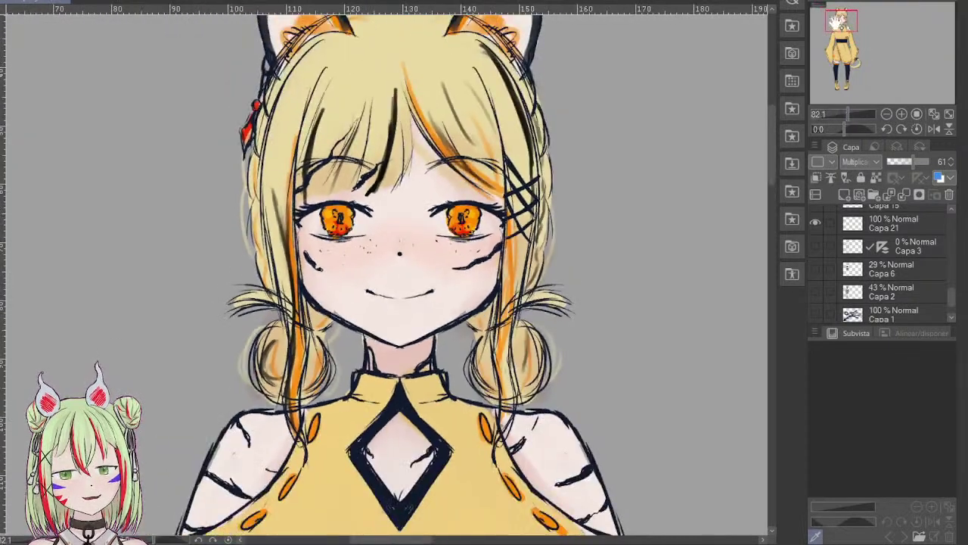
pyautogui.moveTo(834, 23); pyautogui.dragTo(838, 20)
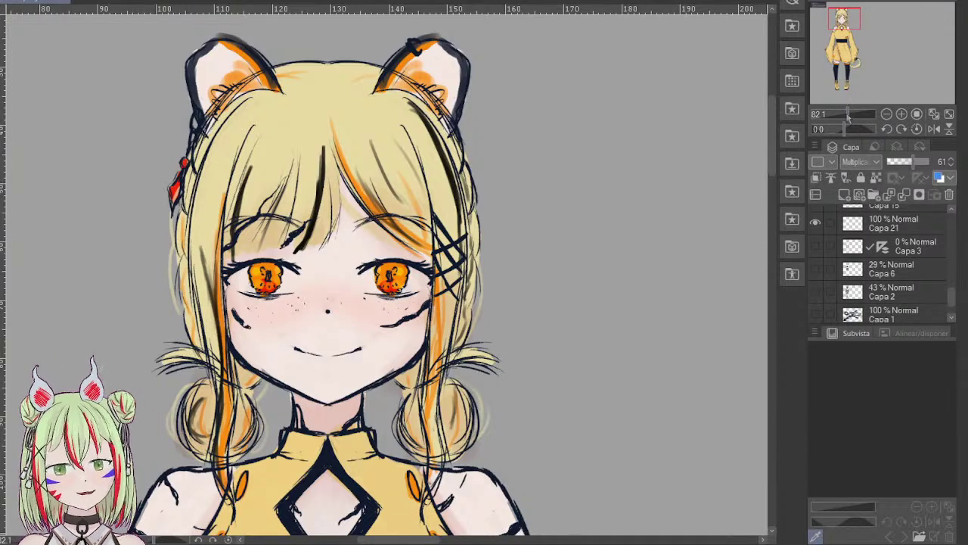
pyautogui.moveTo(849, 115)
pyautogui.mouseDown()
pyautogui.moveTo(835, 113)
pyautogui.moveTo(849, 119)
pyautogui.mouseUp()
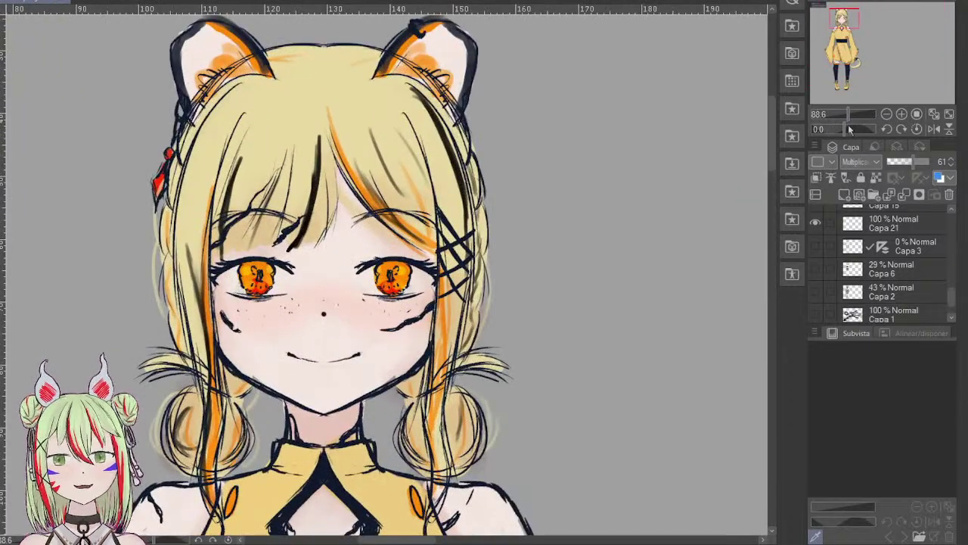